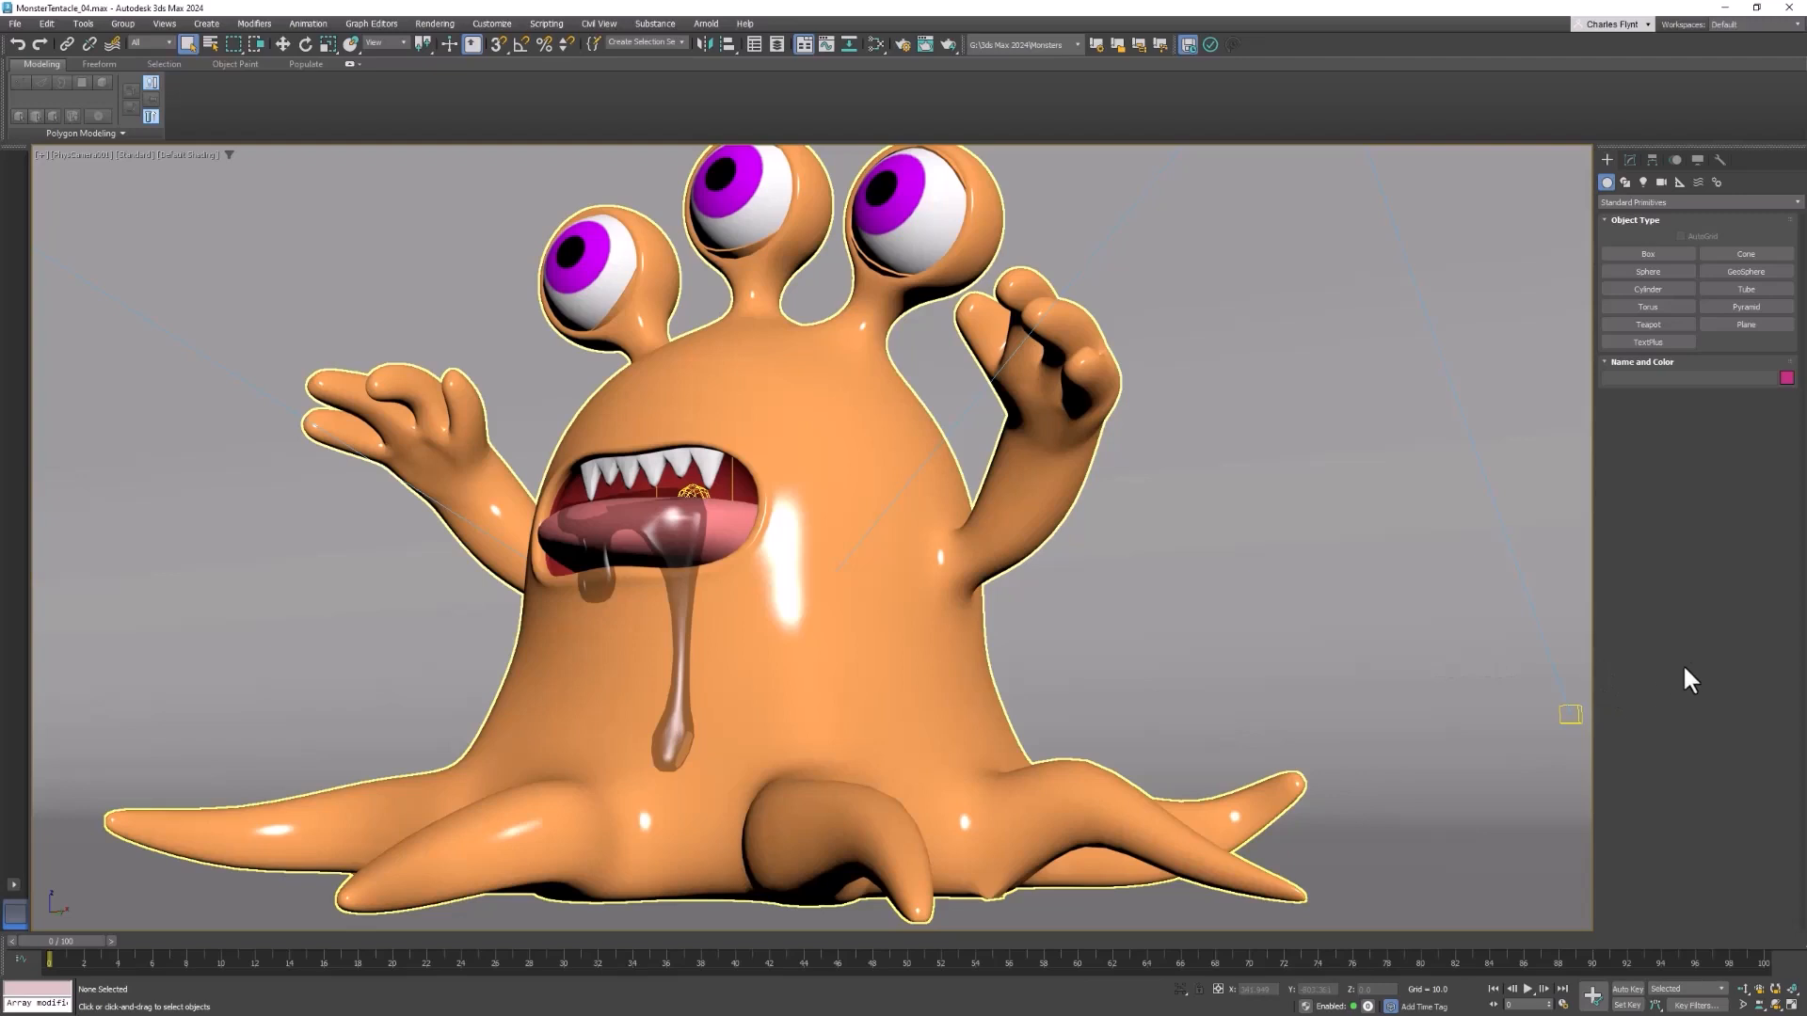
Examine the tentacle monster, the purple two-legged monster and its legless low-poly version from several angles
key("alt+Tab")
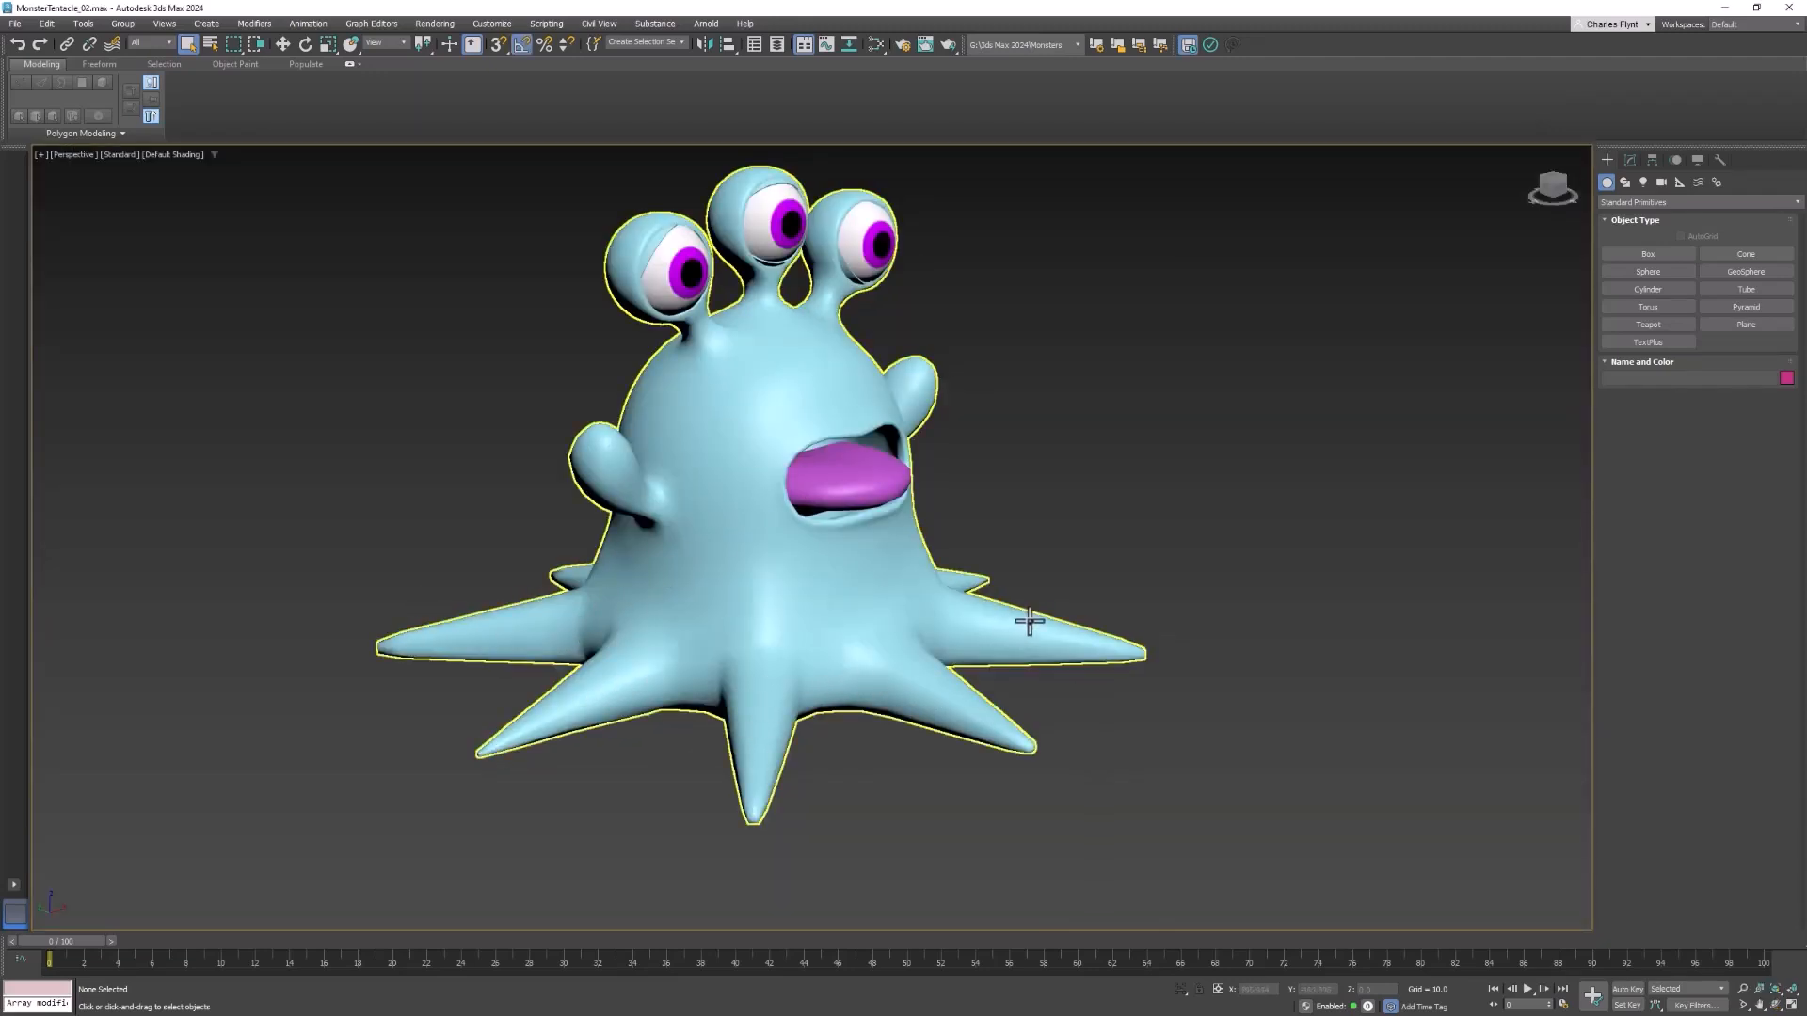
left_click(880, 664)
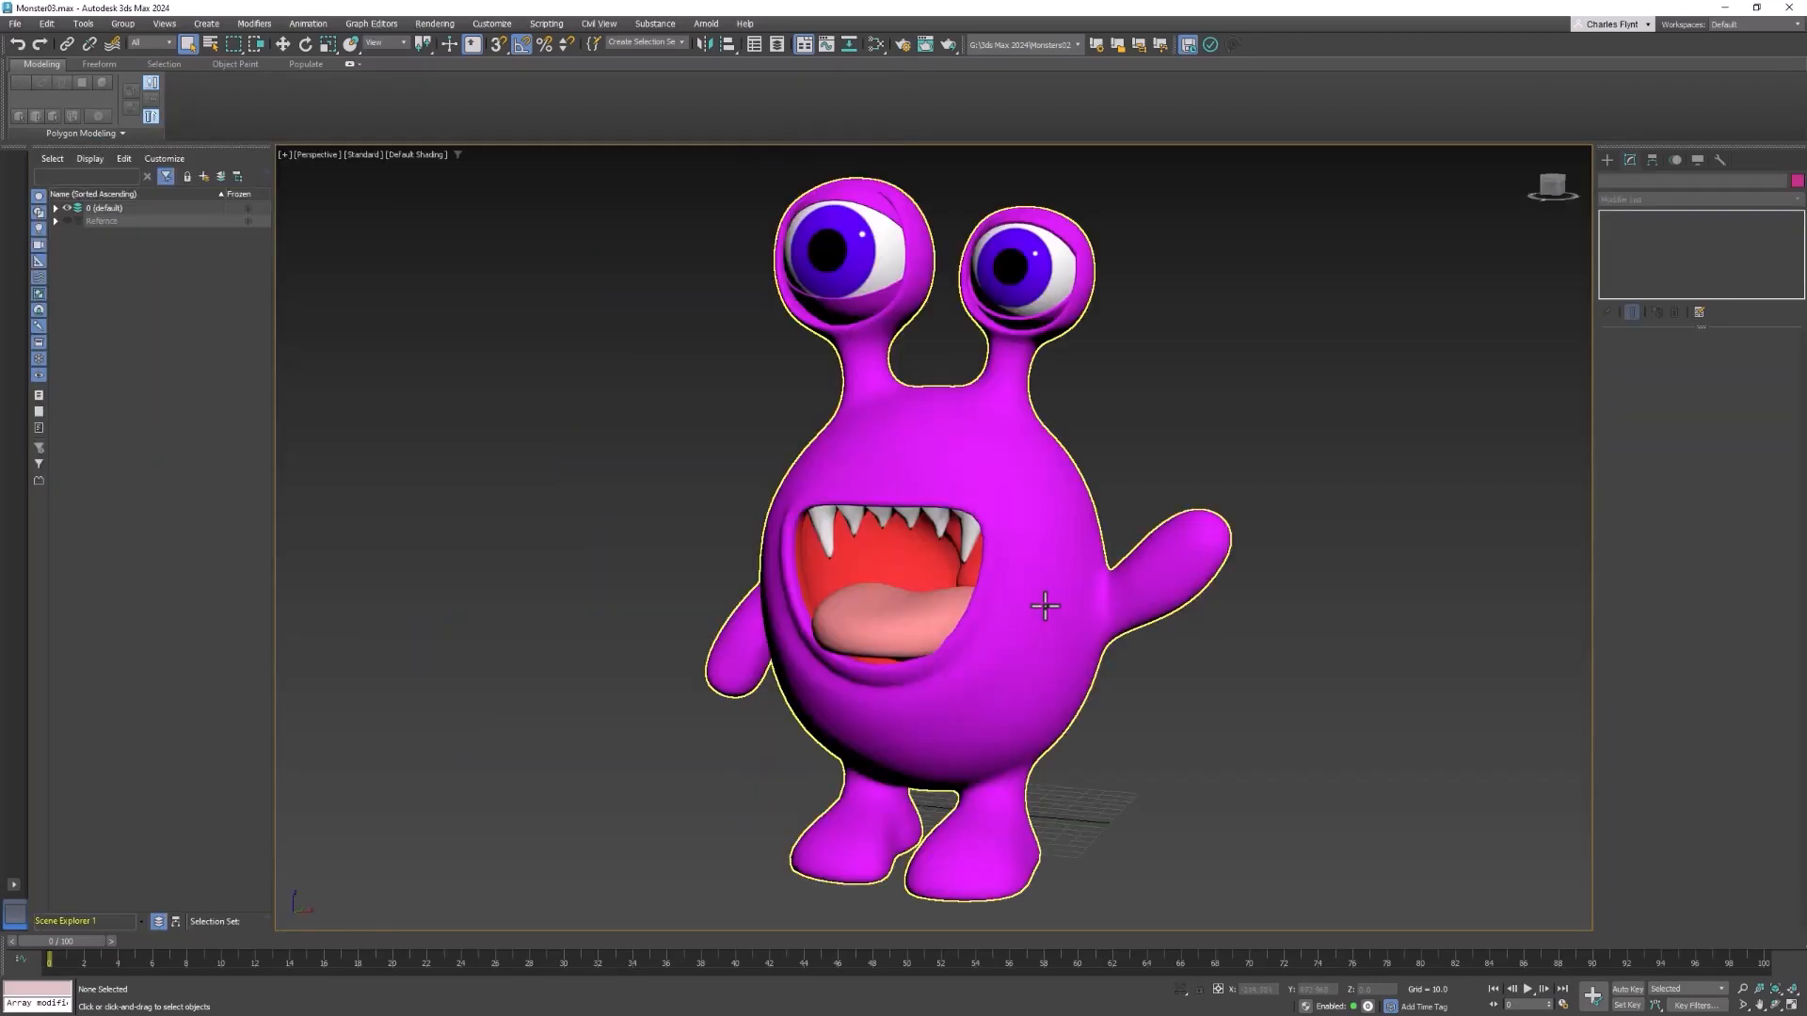
middle_click_drag(942, 541, 1086, 603, "alt")
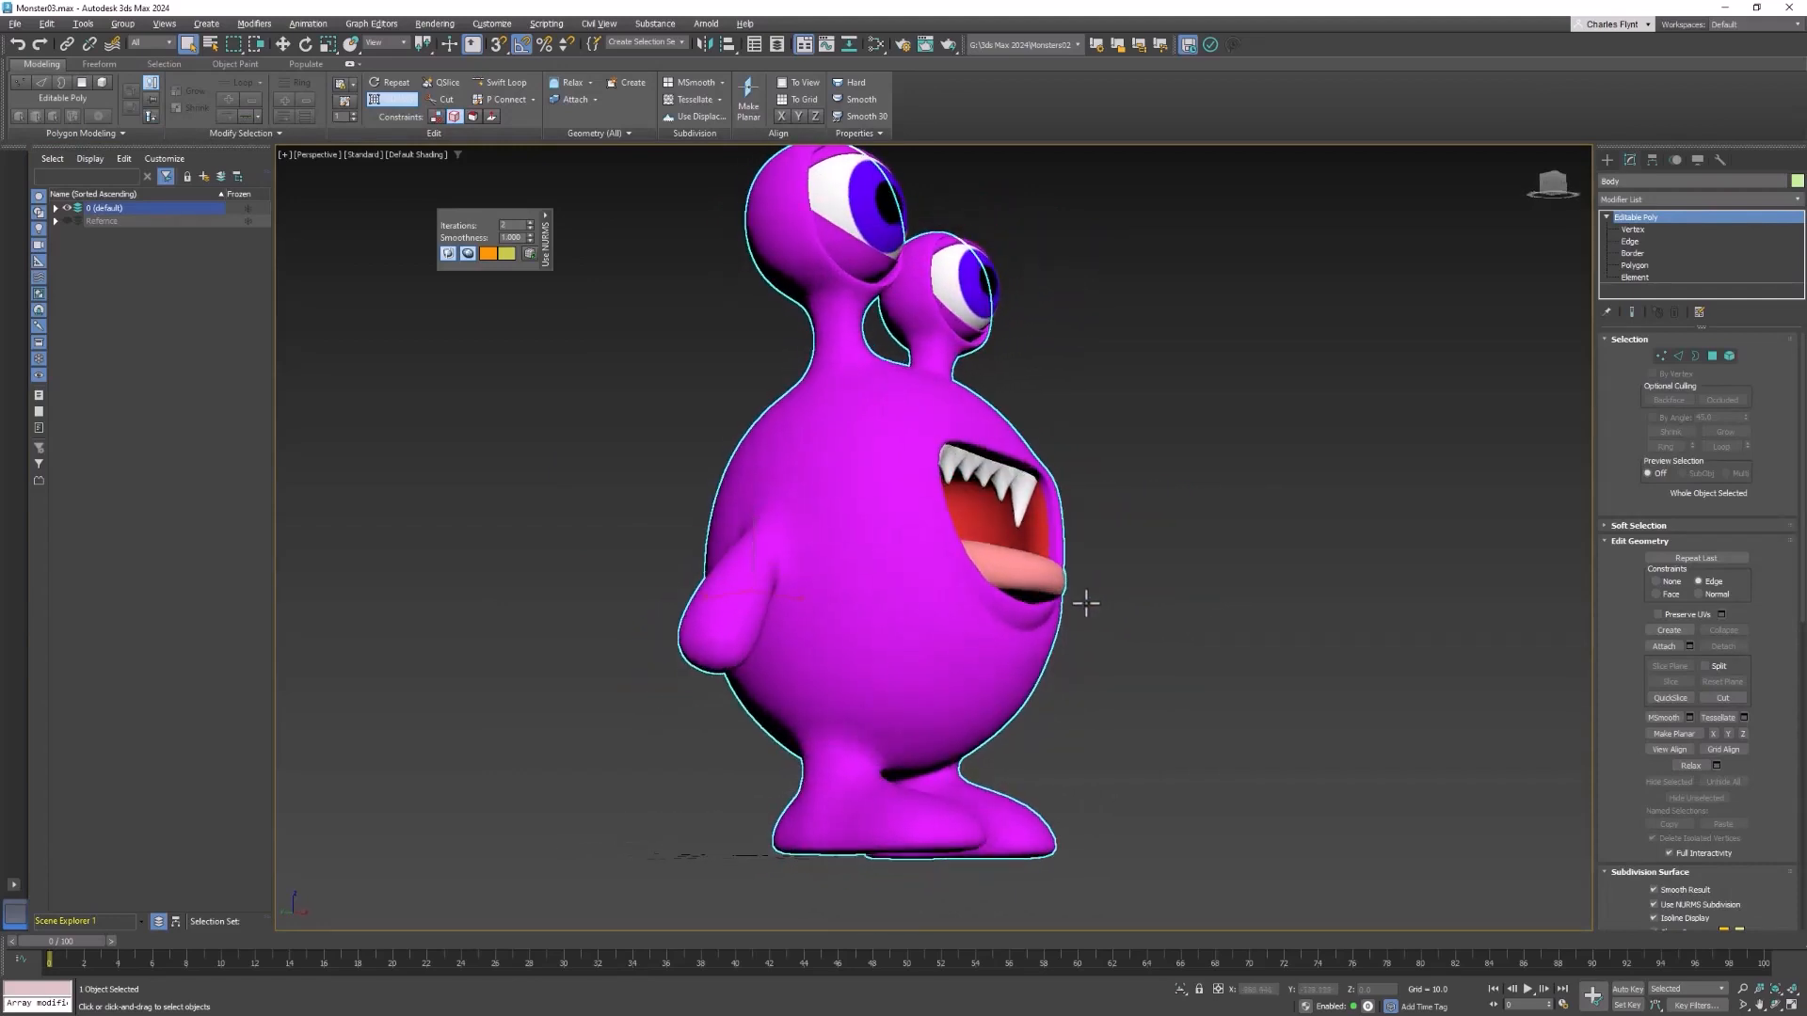
middle_click_drag(927, 735, 800, 767, "alt")
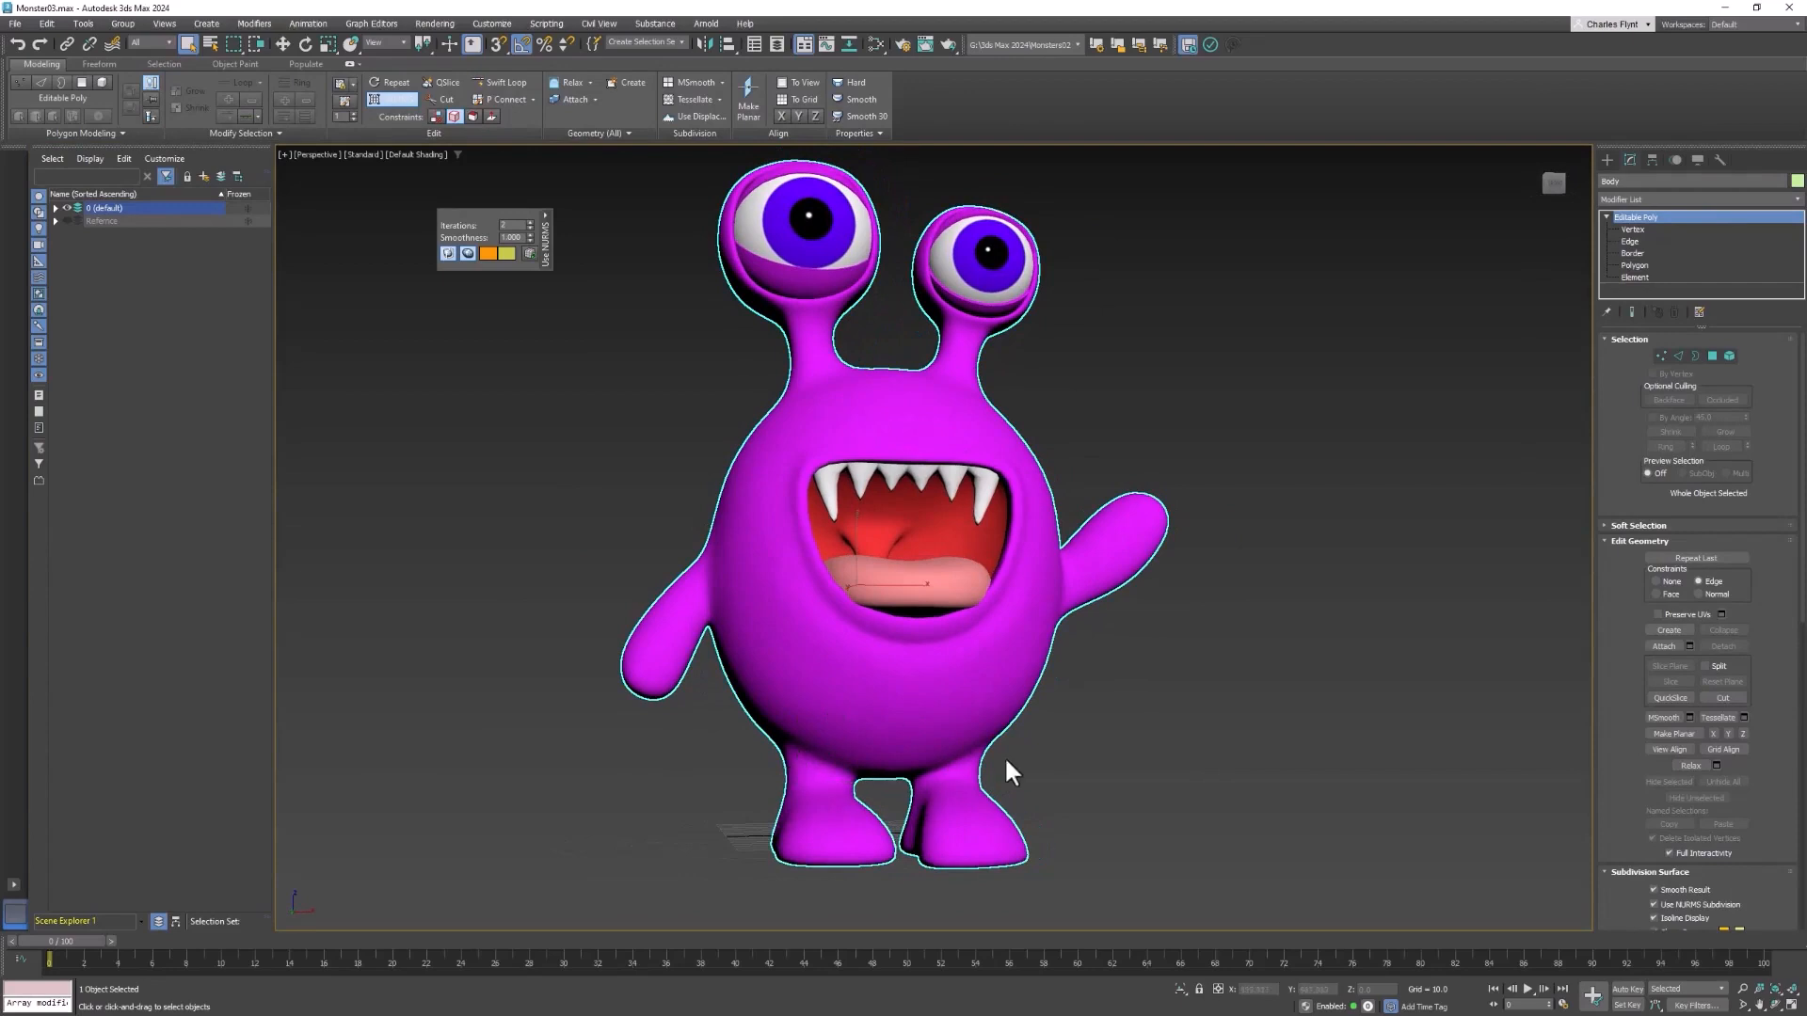
middle_click_drag(909, 748, 927, 725, "alt")
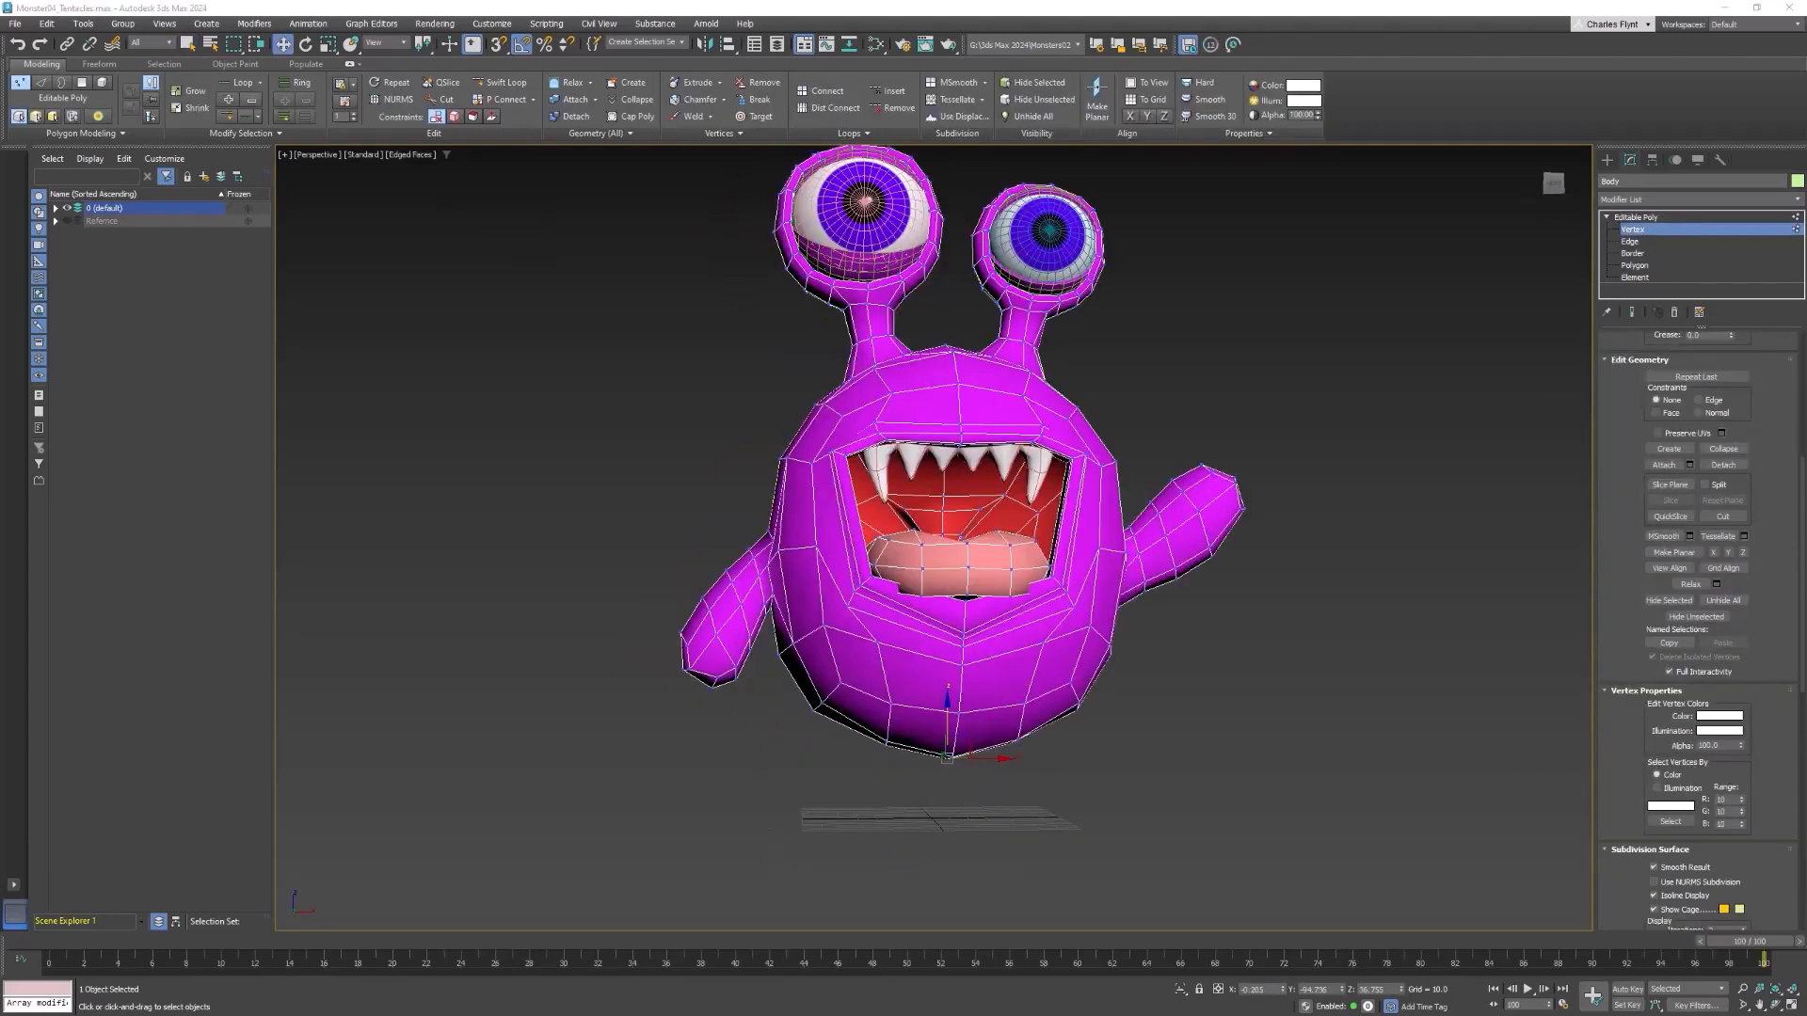
middle_click_drag(1131, 614, 796, 687, "alt")
middle_click_drag(973, 672, 956, 738, "alt")
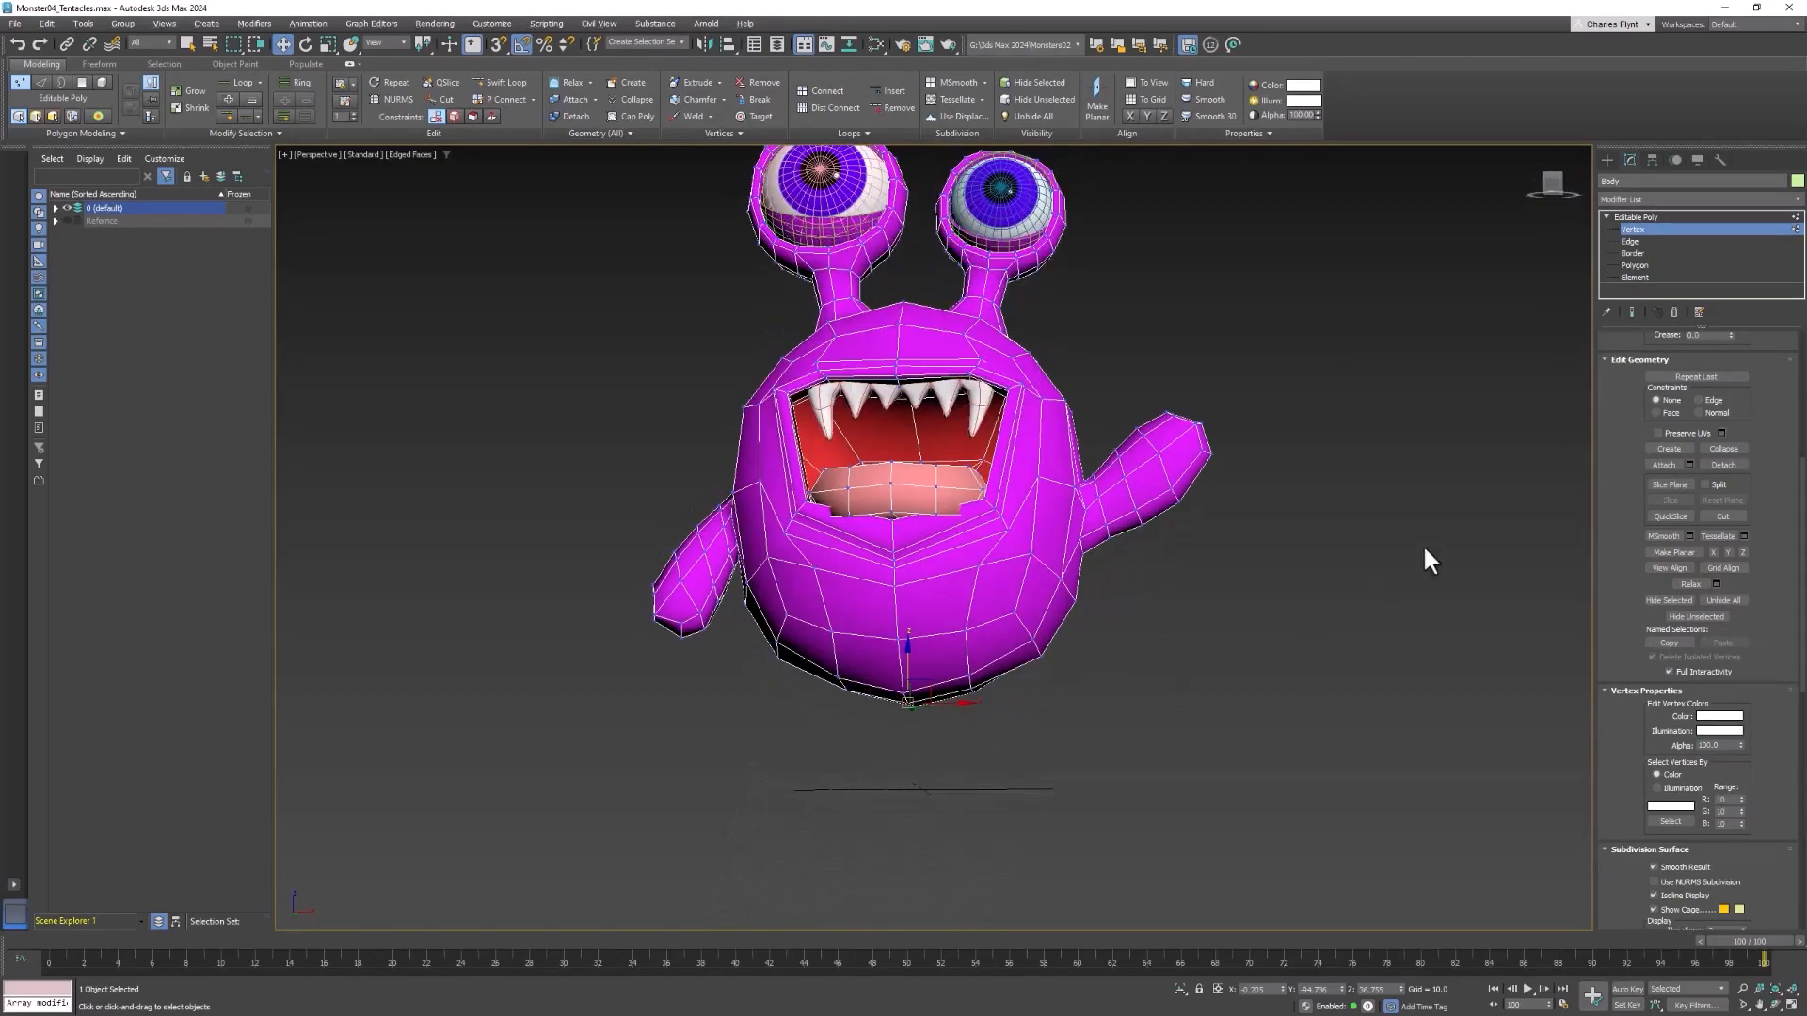
middle_click_drag(1119, 532, 1157, 513, "alt")
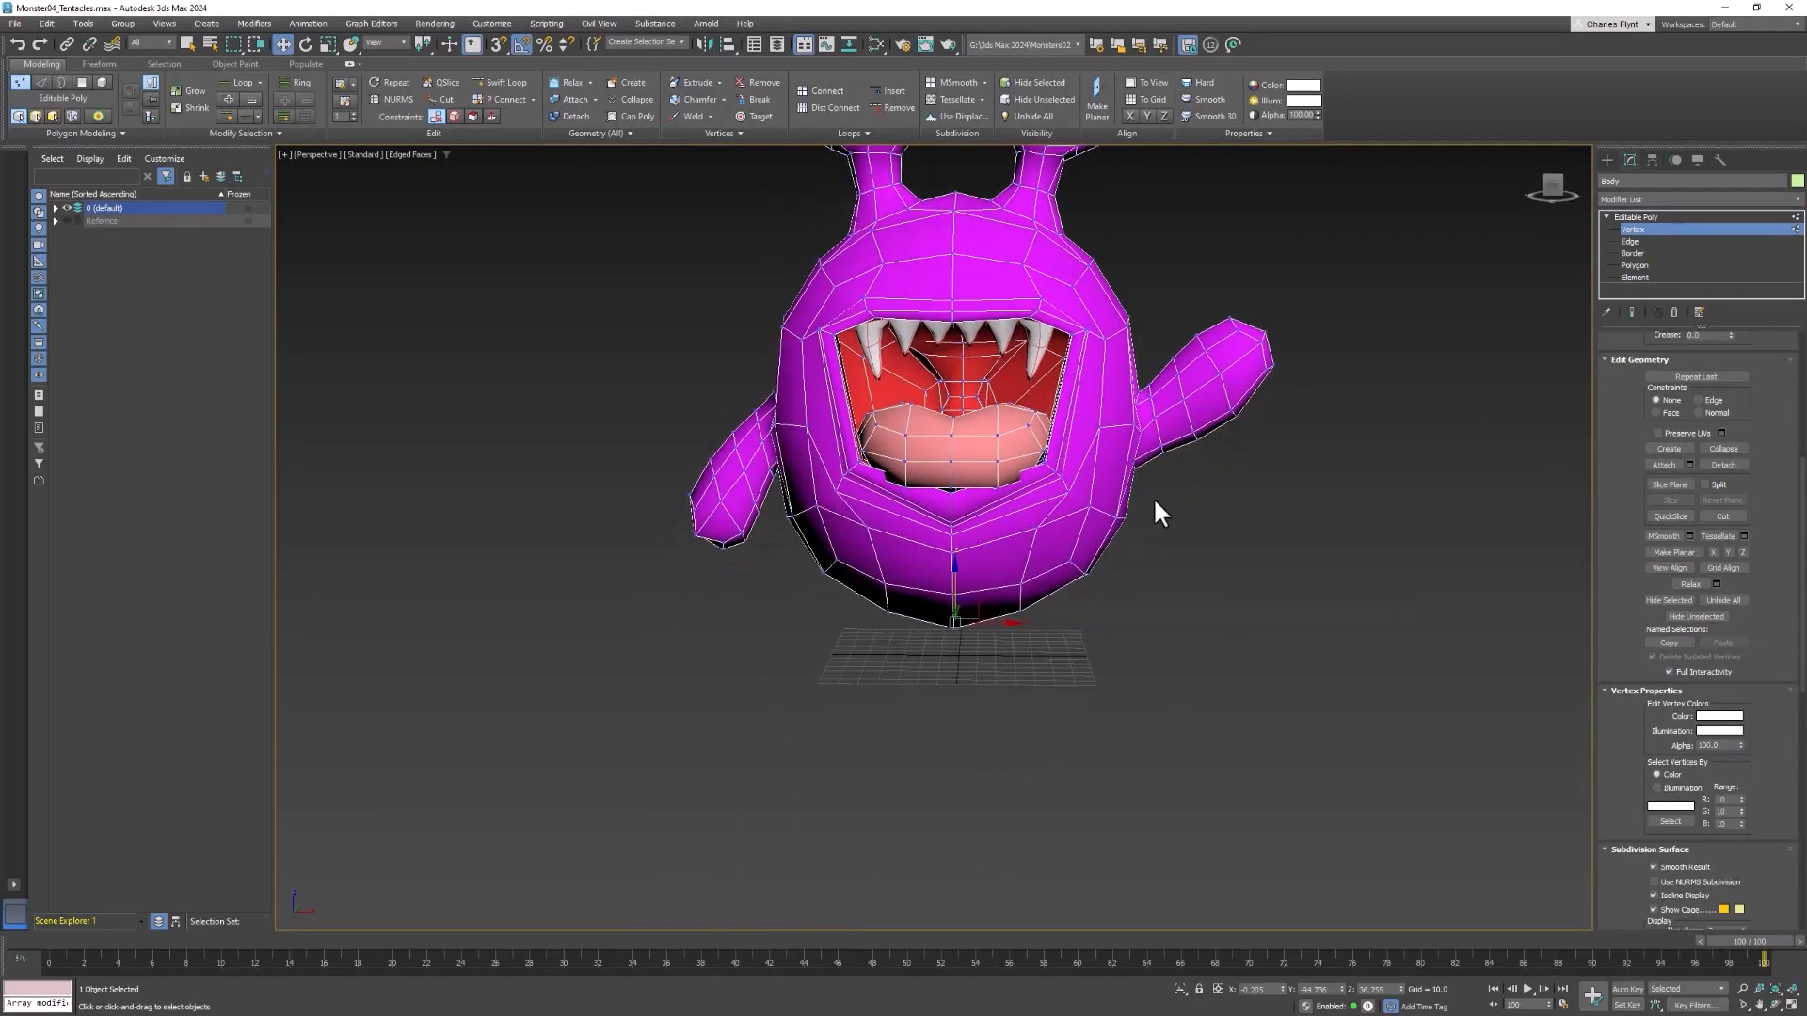
In Polygon mode, select the front two rows of polygons on the underside of the monster's body
left_click(1640, 266)
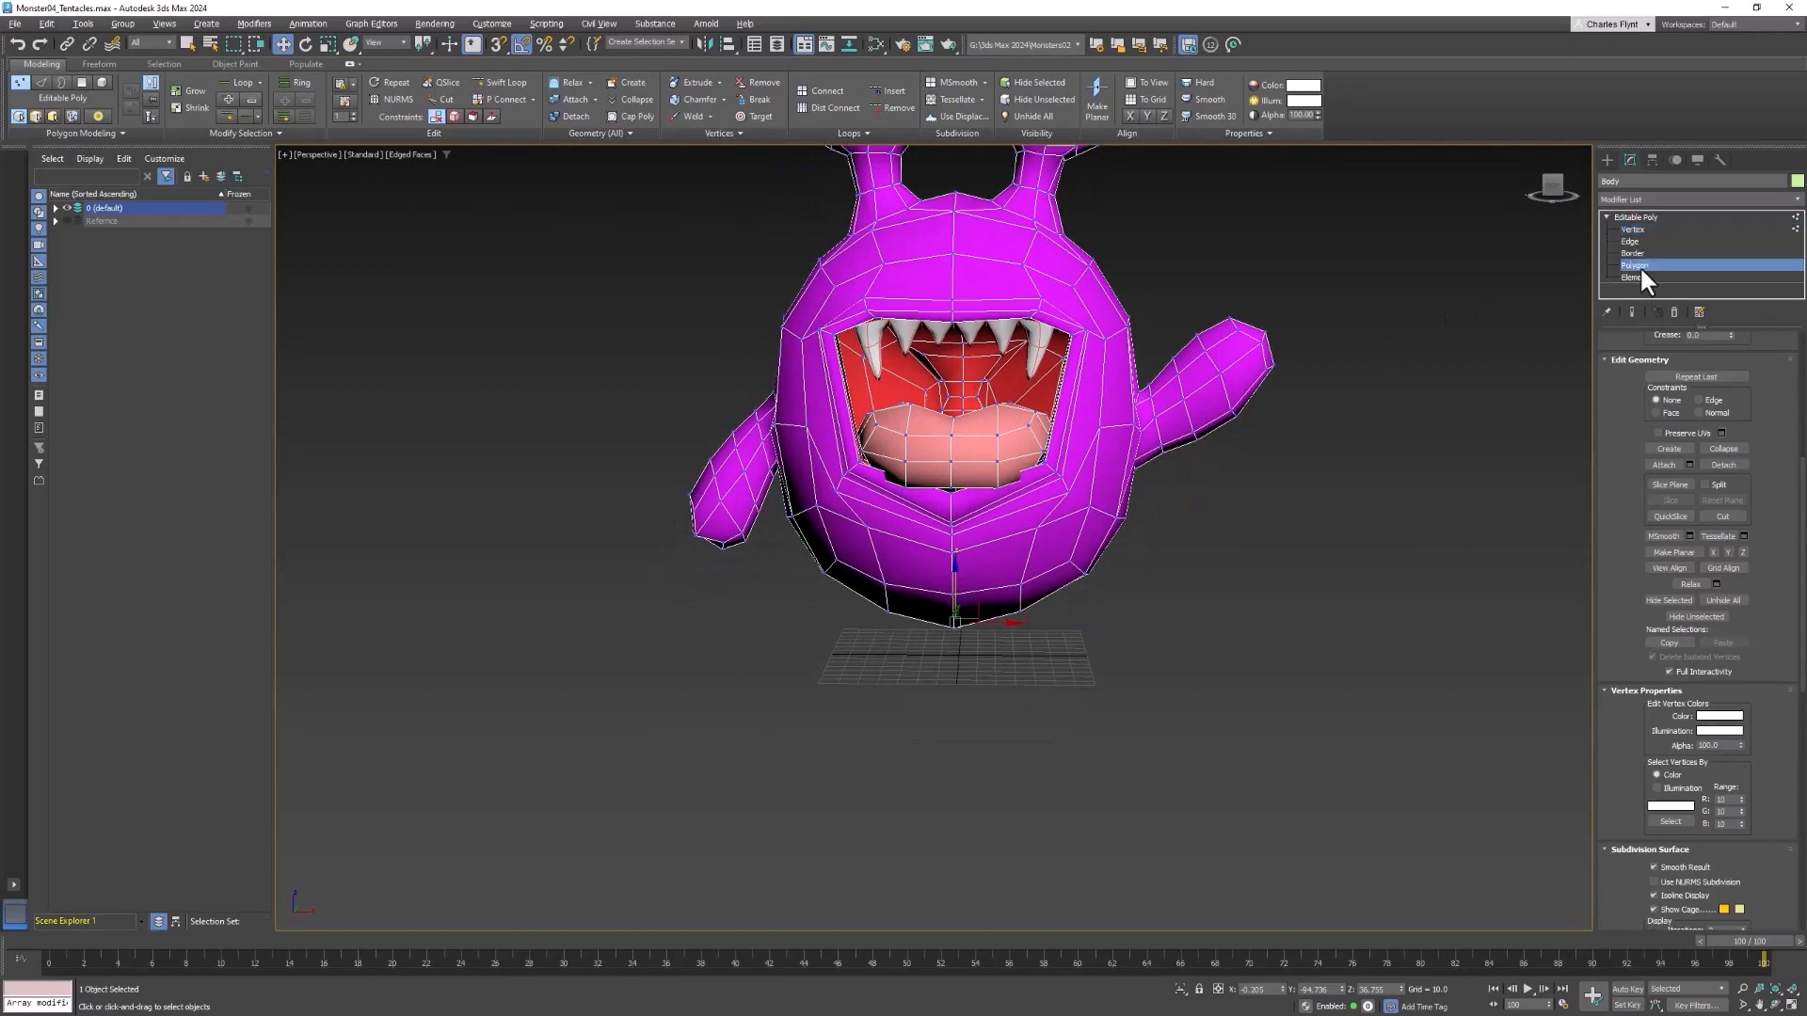
middle_click_drag(1200, 641, 1064, 442, "alt")
left_click(1065, 440)
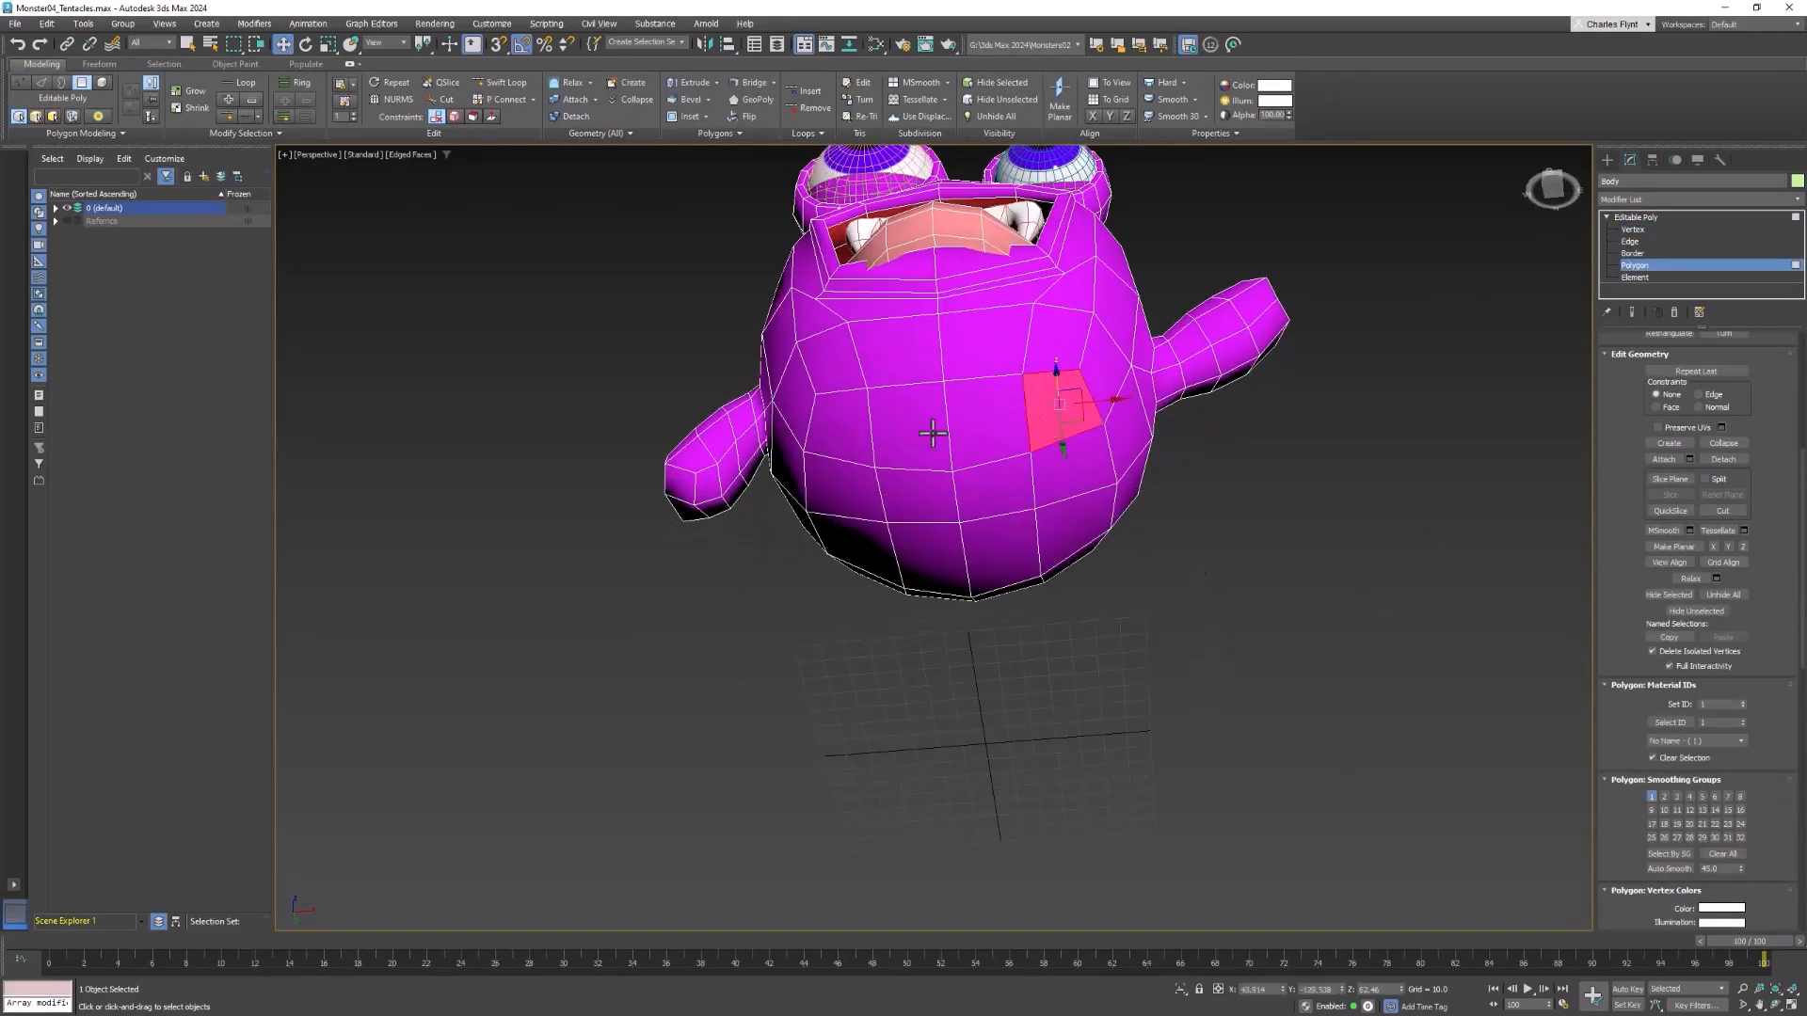
left_click(934, 430, "ctrl")
left_click(988, 433, "ctrl")
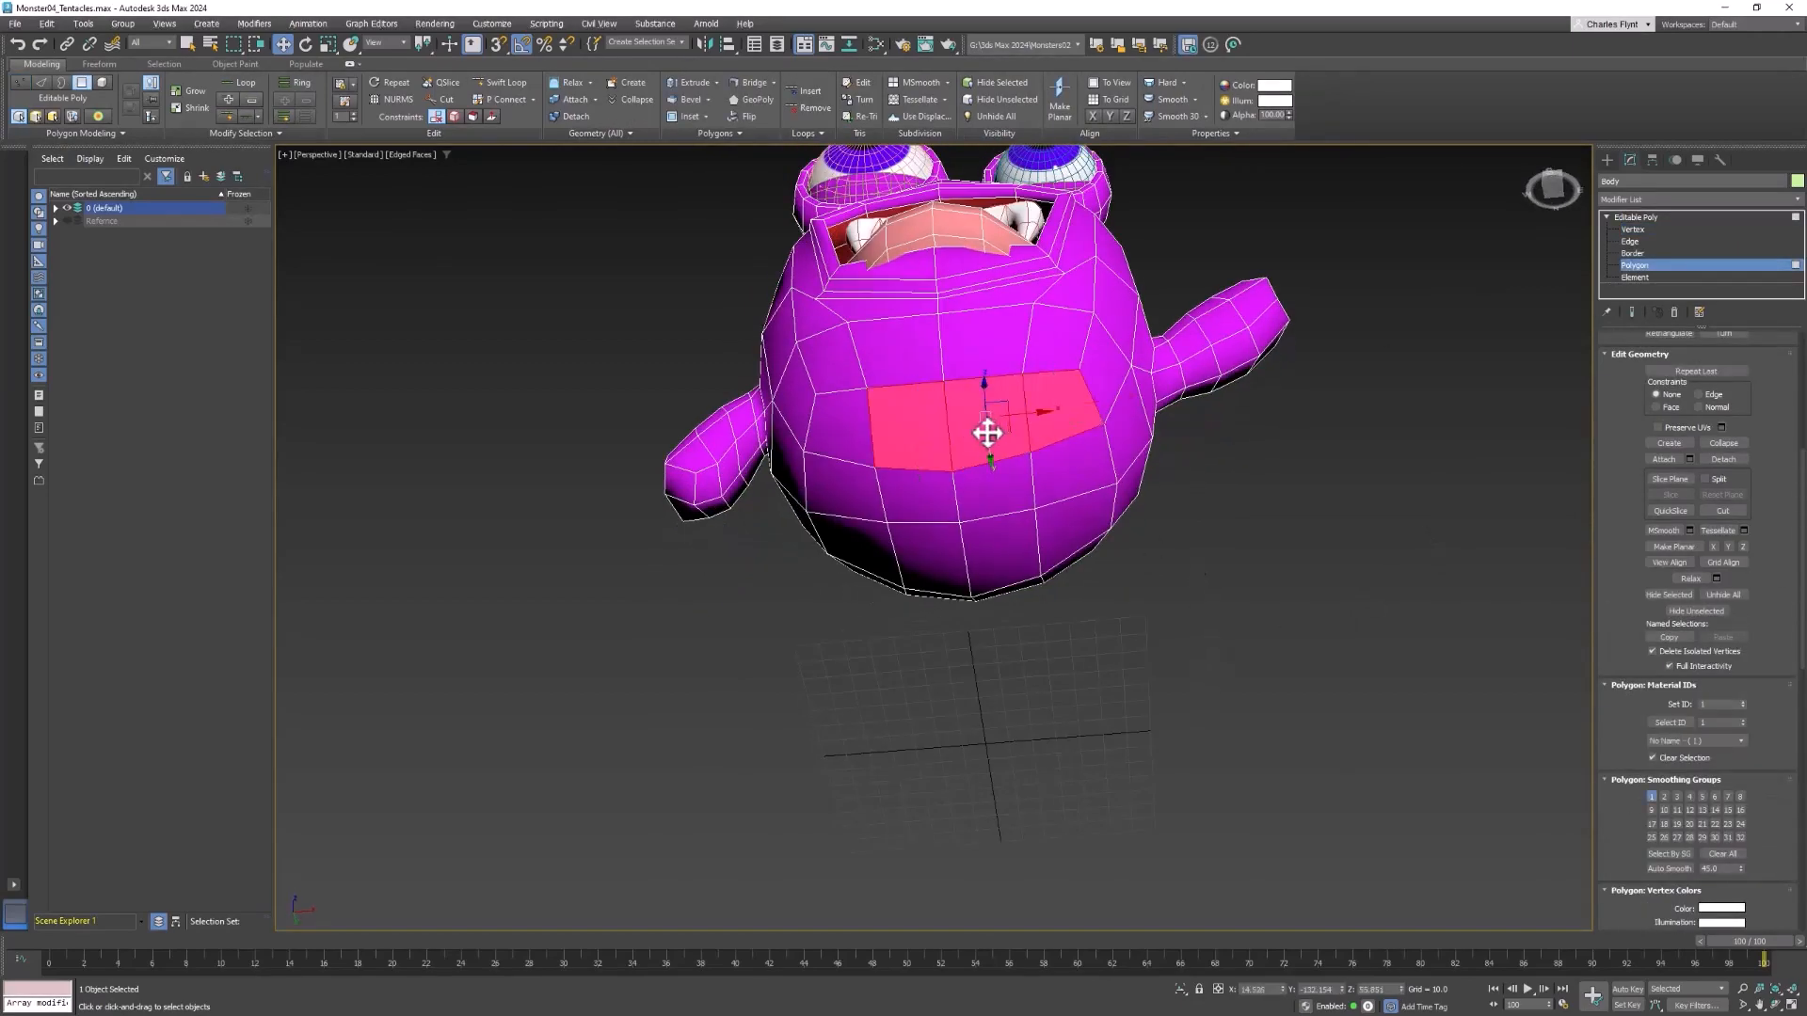
key("q")
left_click(829, 456, "ctrl")
left_click(852, 501, "ctrl")
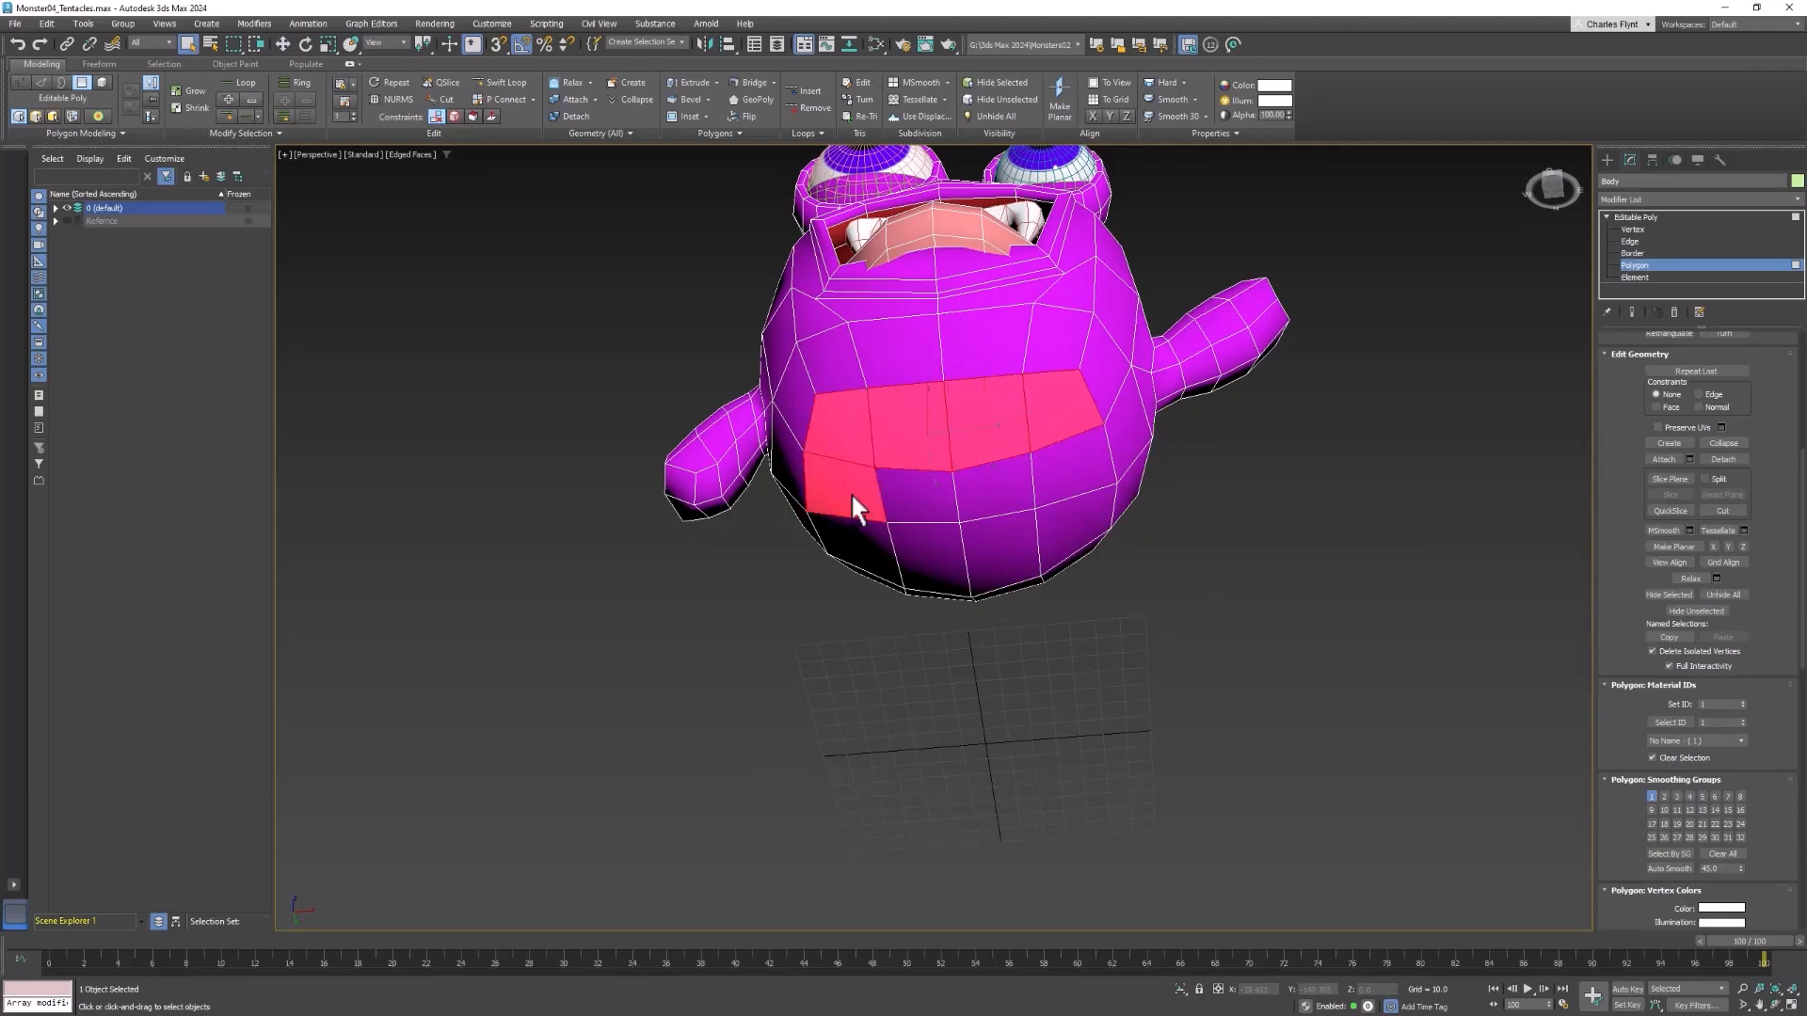
left_click(923, 494, "ctrl")
left_click(988, 486, "ctrl")
left_click(1059, 475, "ctrl")
Extend the selection across the remaining middle and rear polygons of the body's underside
left_click(1059, 521, "ctrl")
middle_click_drag(1060, 523, 1023, 445, "alt")
left_click(1063, 489, "ctrl")
left_click(1007, 512, "ctrl")
left_click(898, 503, "ctrl")
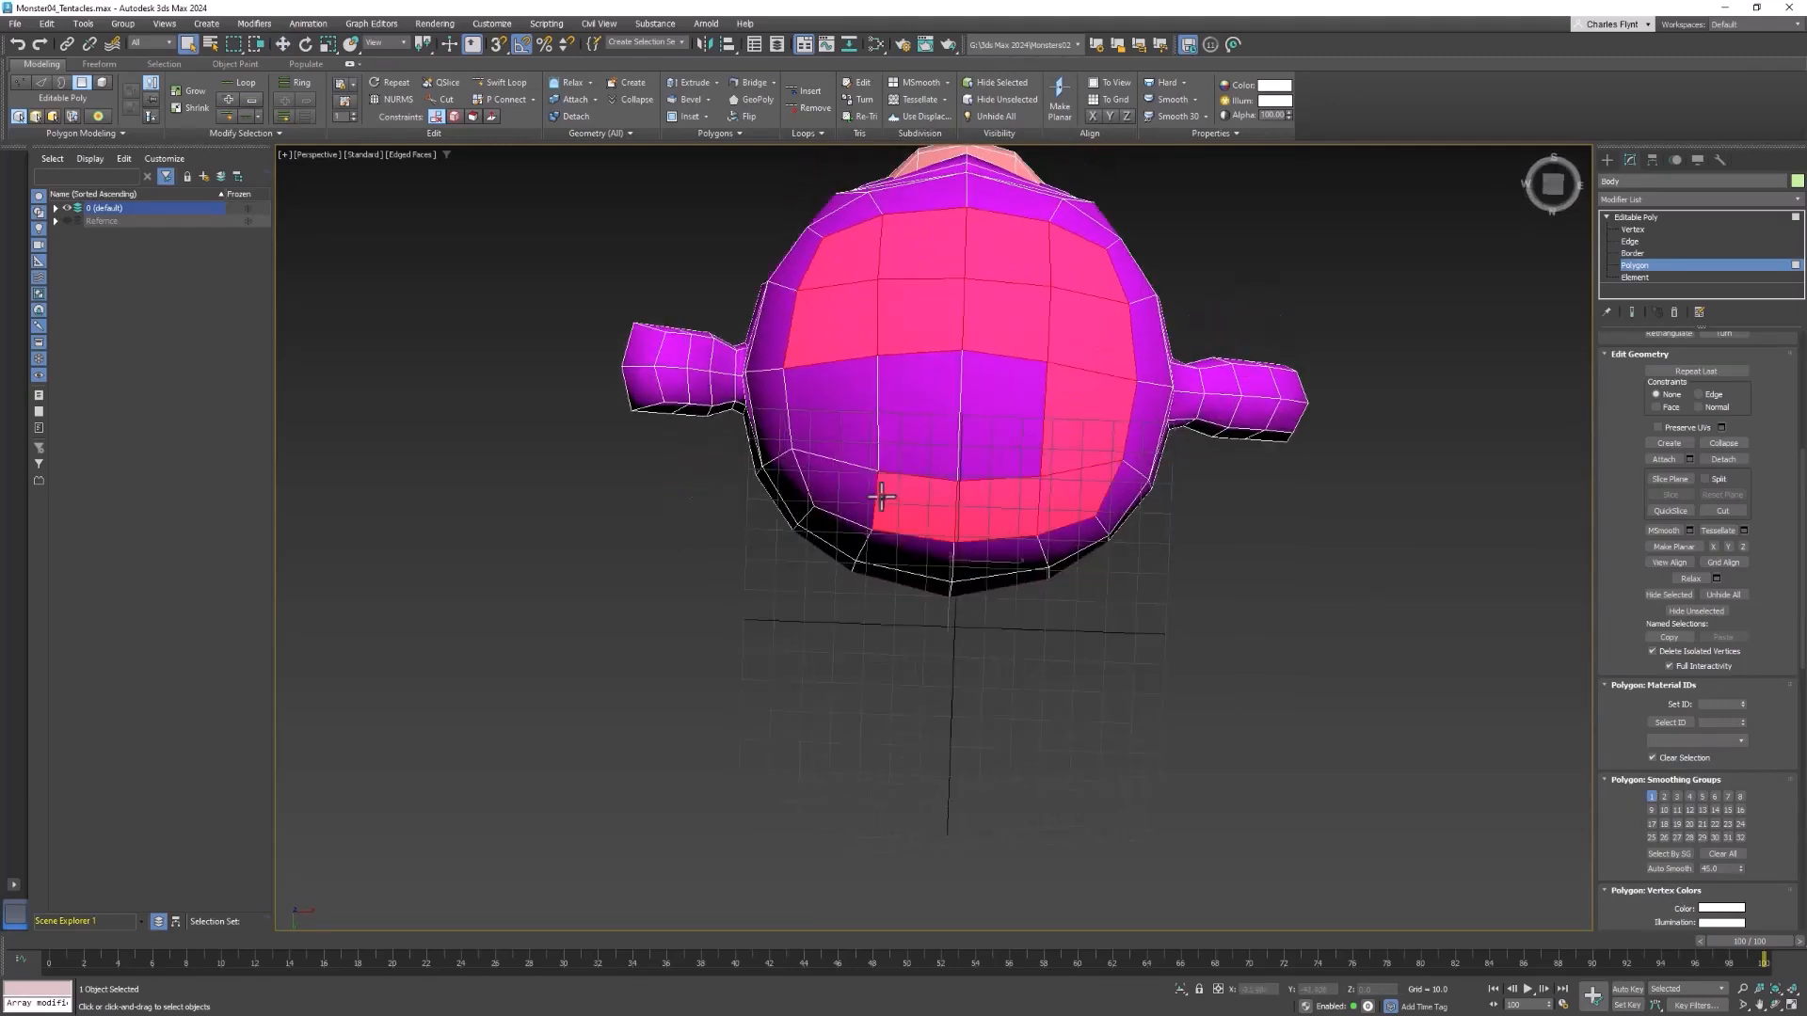
left_click(852, 484, "ctrl")
left_click(837, 429, "ctrl")
left_click(922, 423, "ctrl")
left_click(970, 431, "ctrl")
middle_click_drag(970, 431, 1019, 404, "alt")
middle_click_drag(1070, 599, 1082, 601, "alt")
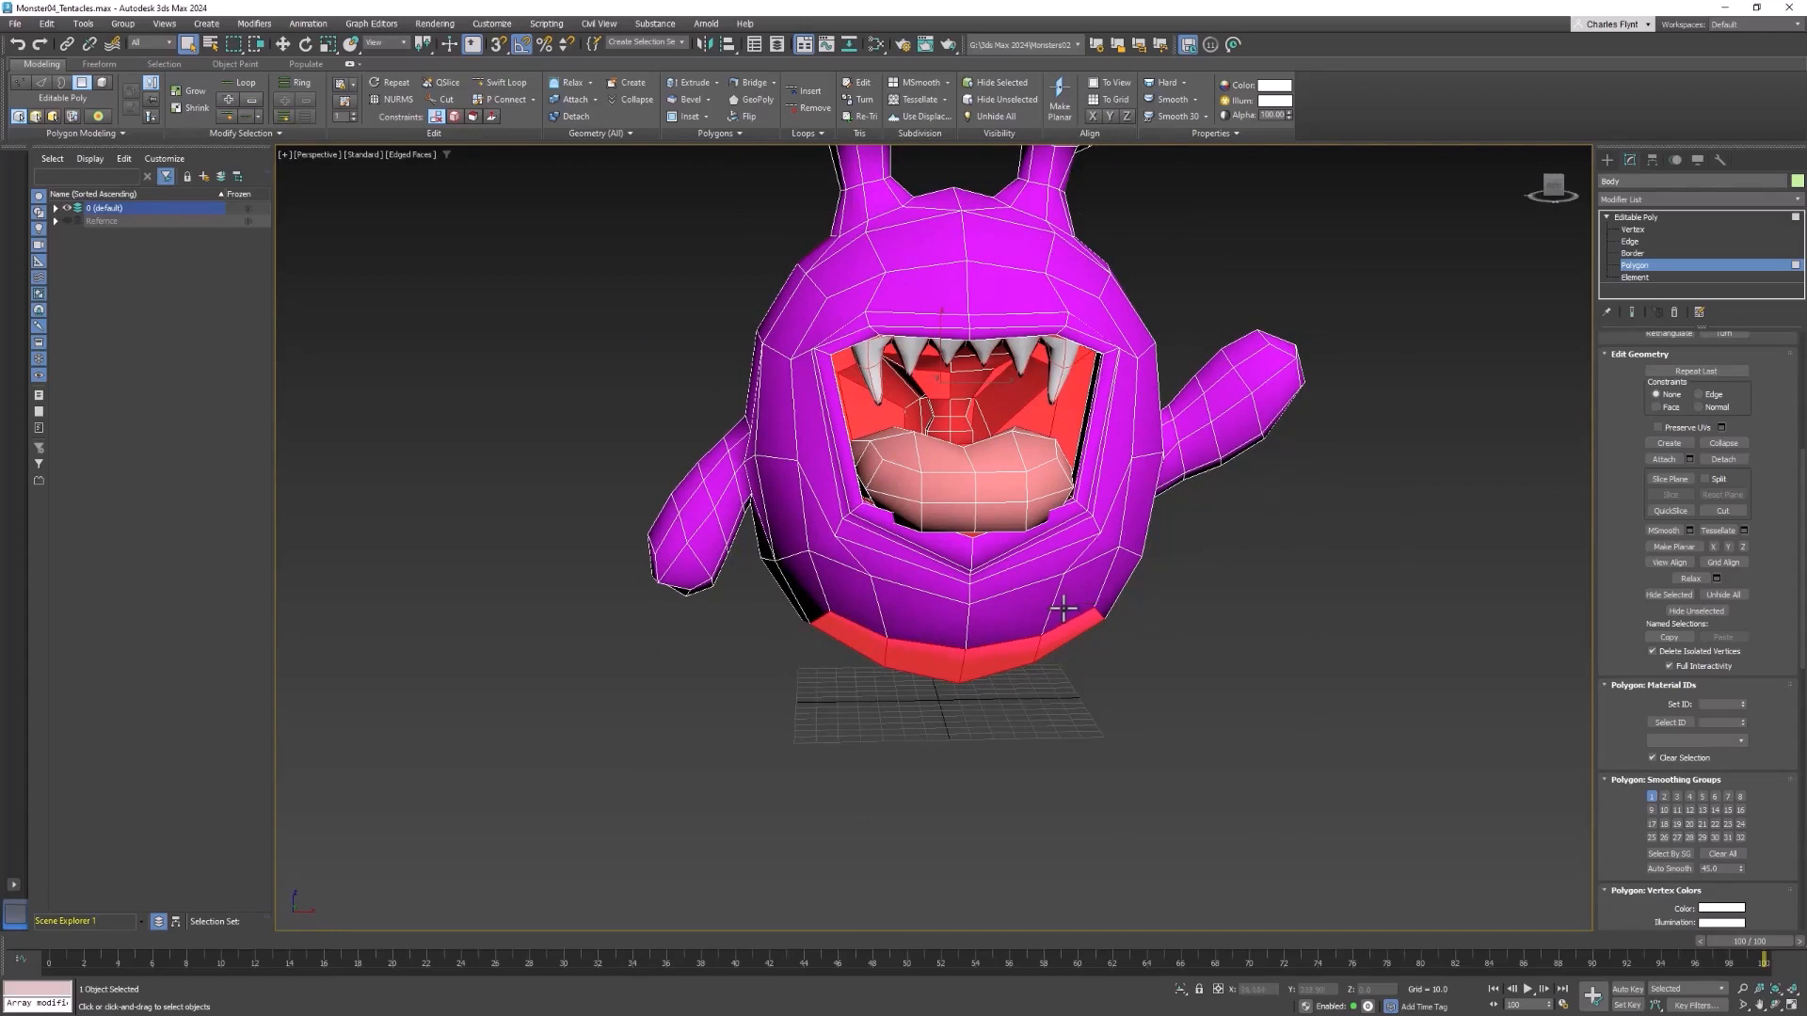
Try to flatten the selected underside polygons by scaling them vertically, and undo the scaling
key("w")
key("e")
key("r")
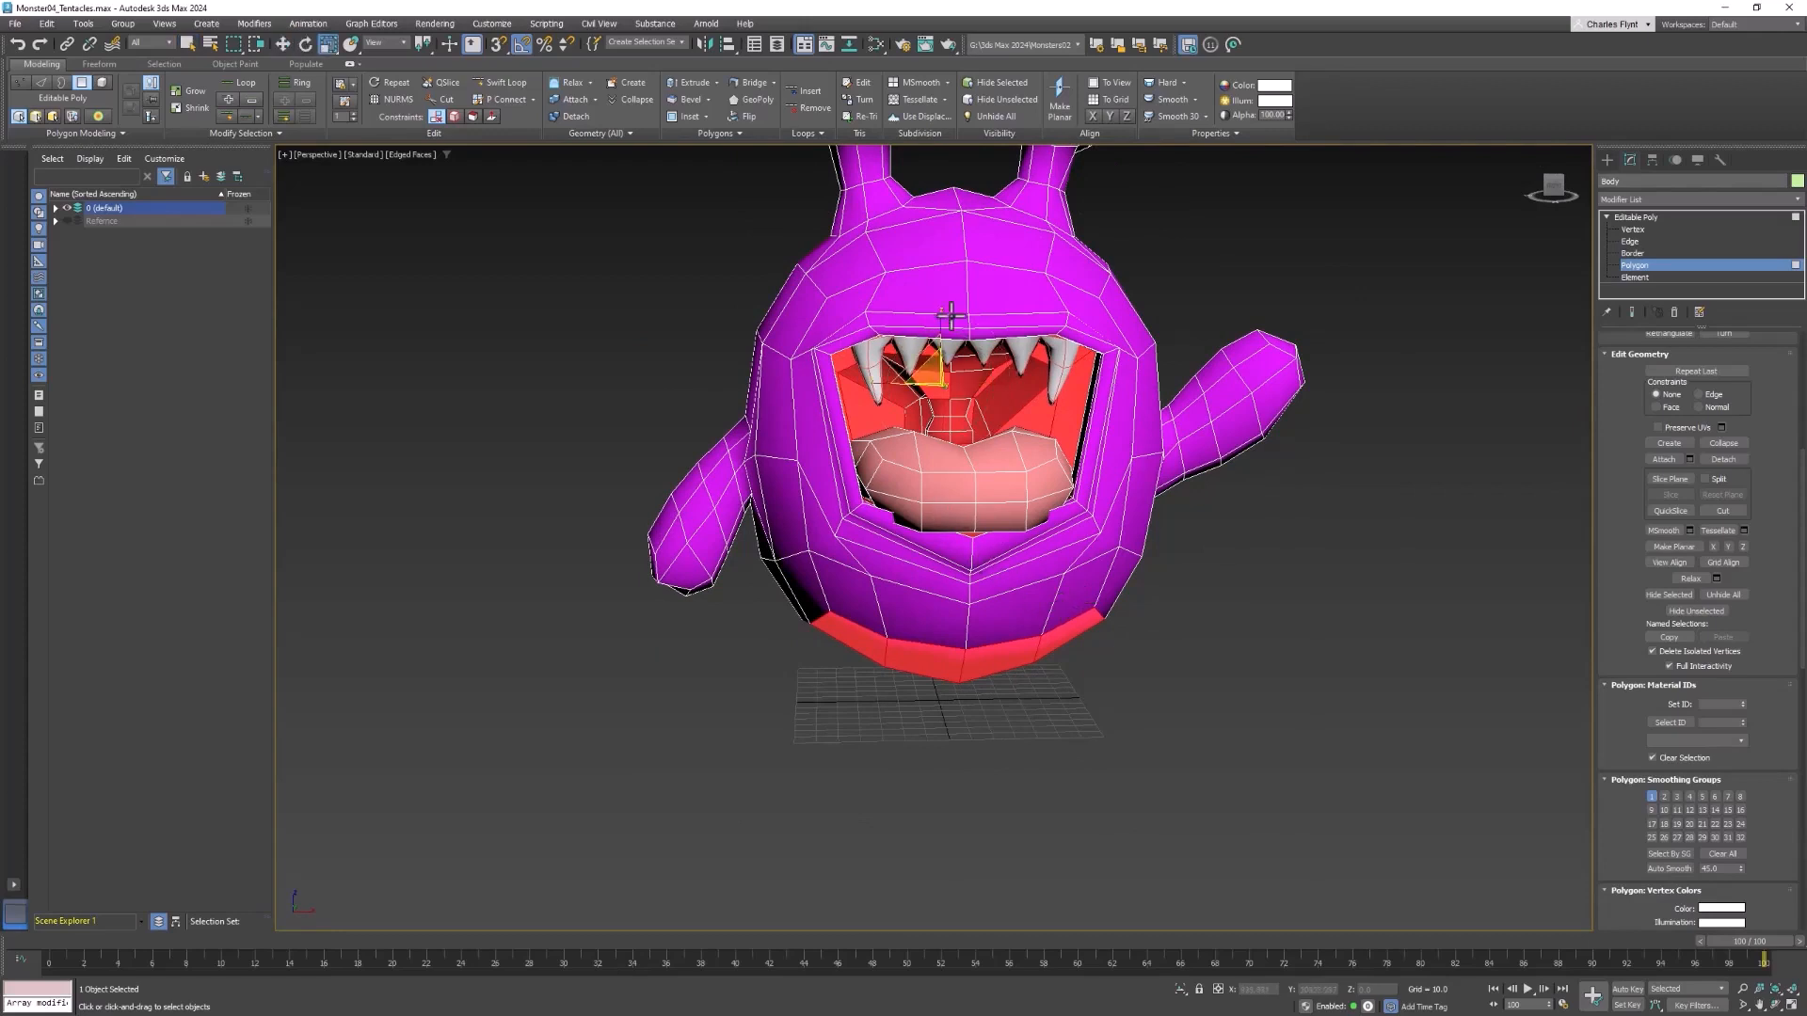
left_click_drag(939, 312, 927, 438)
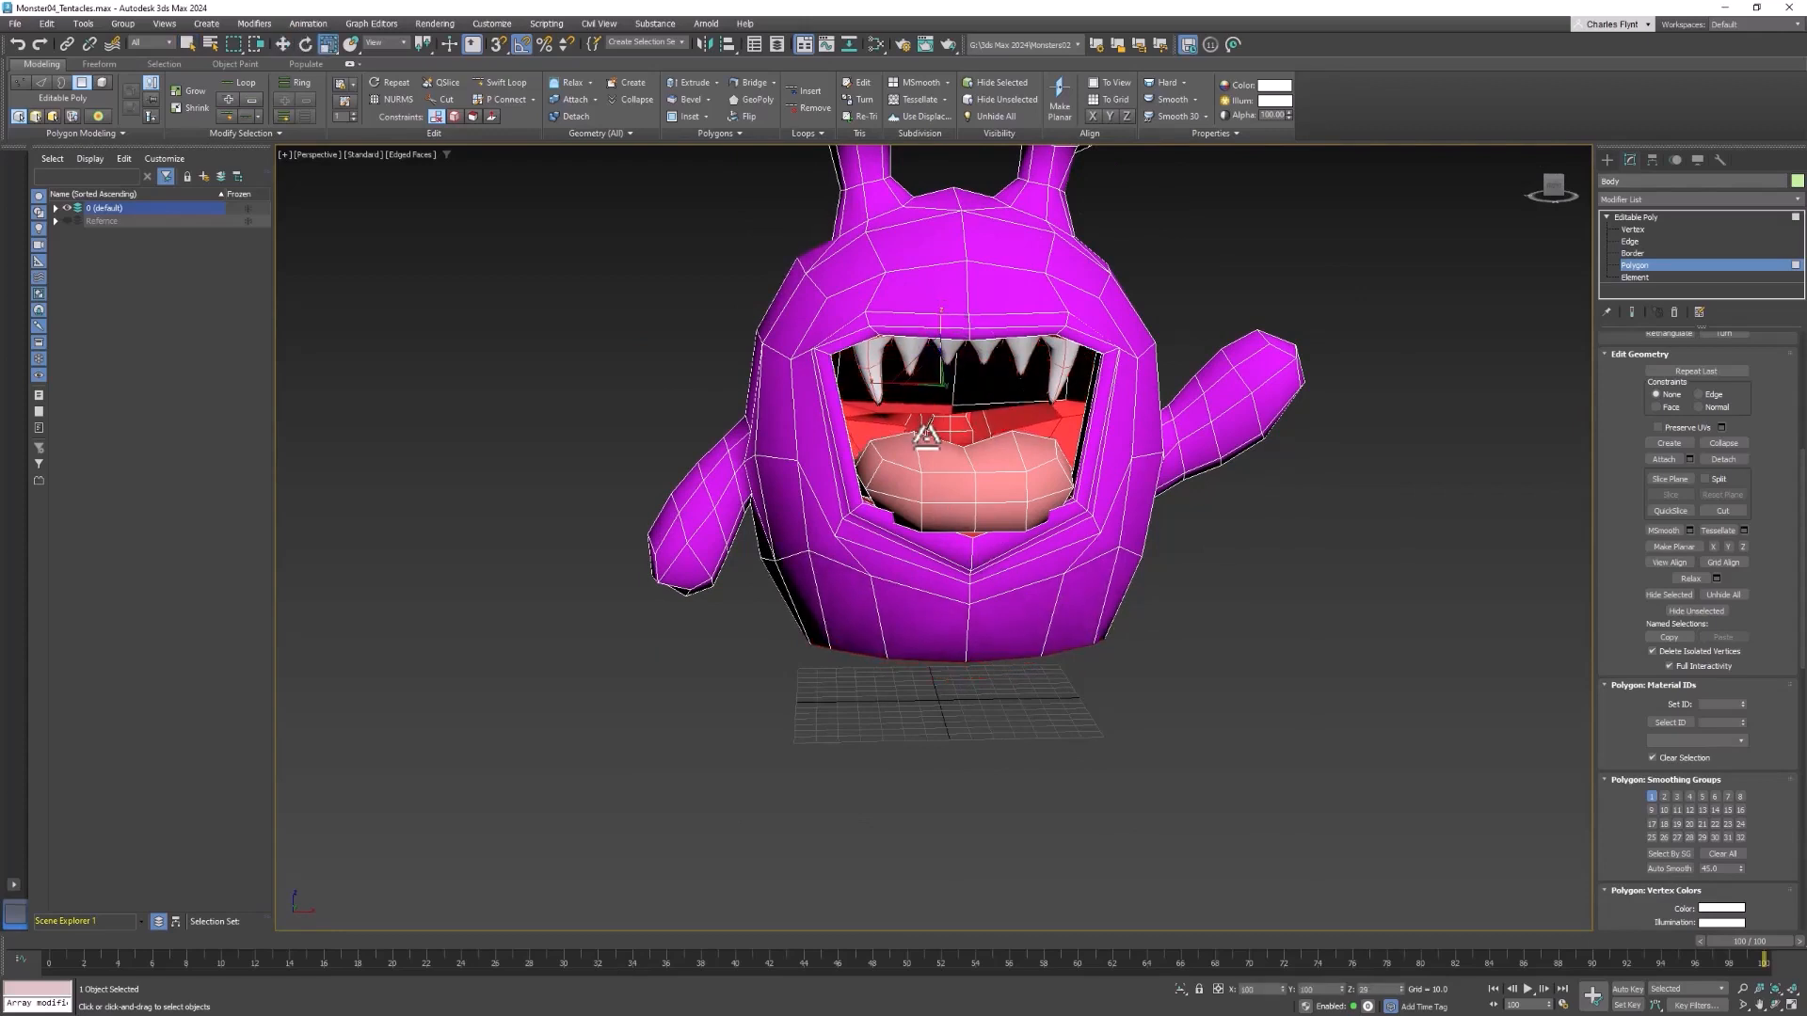
key("ctrl+z")
middle_click_drag(1103, 460, 1081, 519)
key("super")
key("super")
middle_click_drag(1189, 640, 1180, 585, "alt")
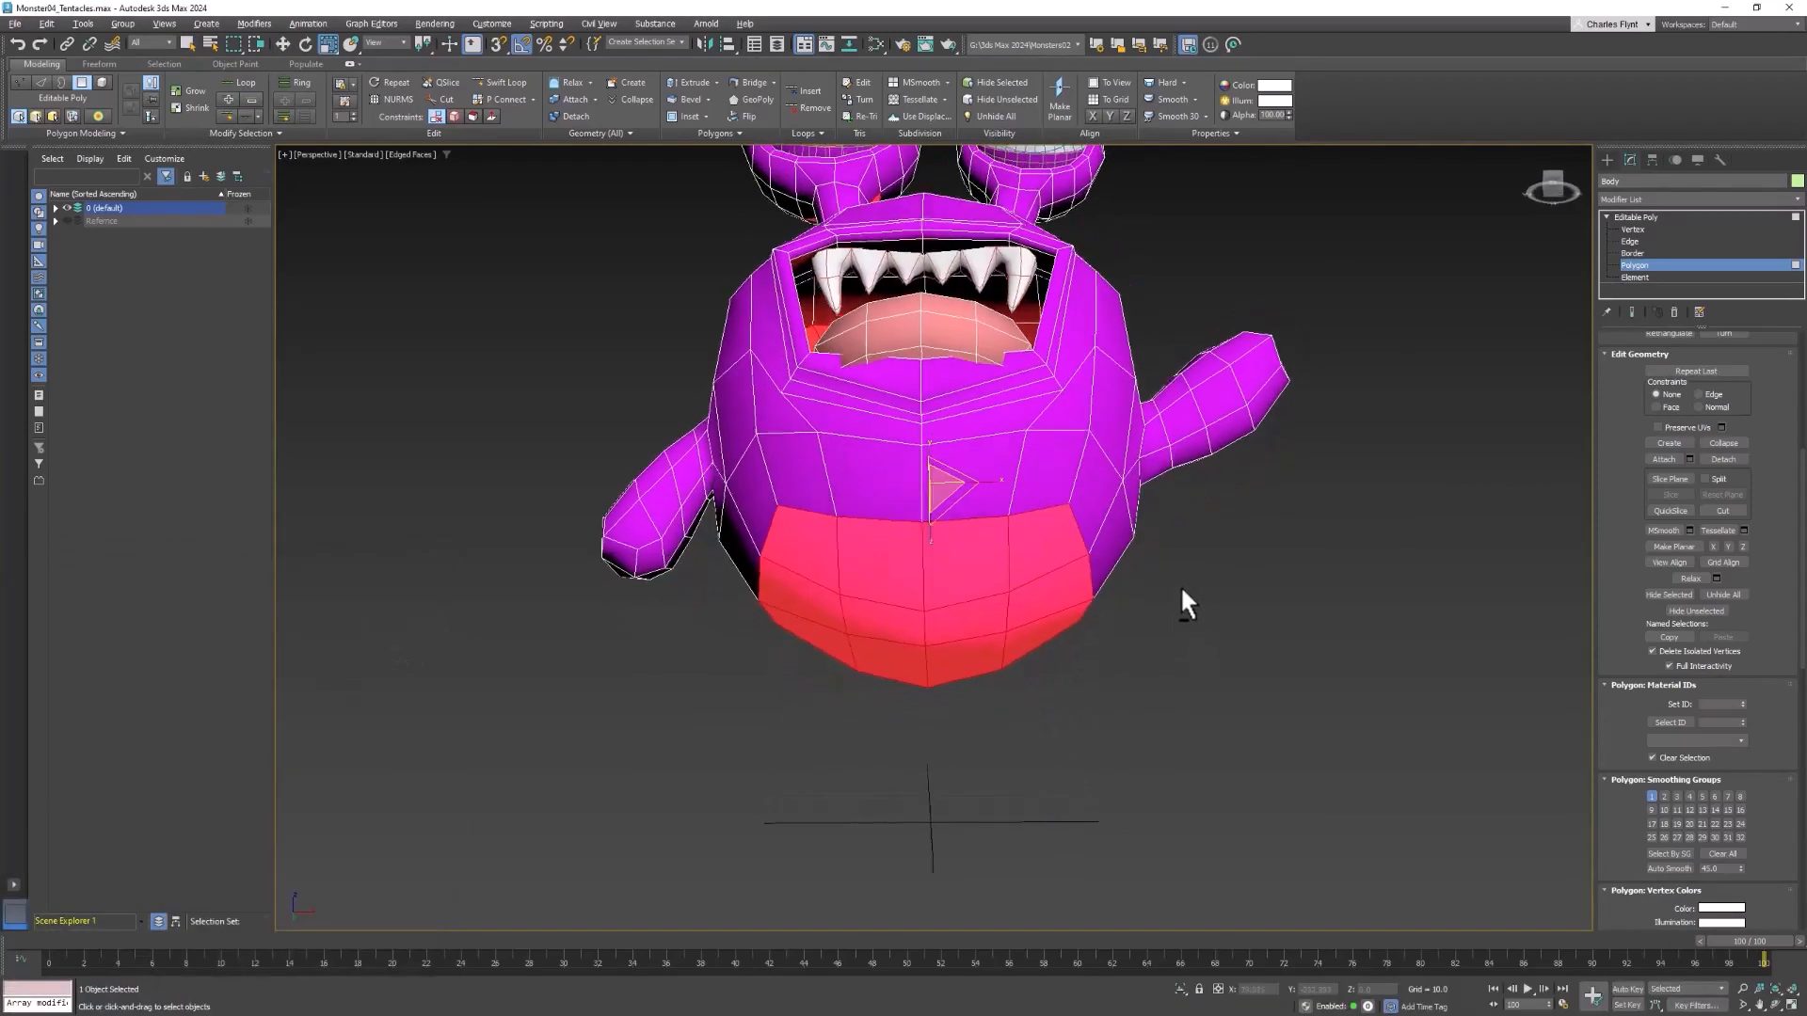
Clear the polygon selection and select only the row of four polygons along the front of the body's underside
left_click(1179, 584)
left_click(1035, 552)
left_click(972, 568, "ctrl")
left_click(896, 568, "ctrl")
left_click(816, 556, "ctrl")
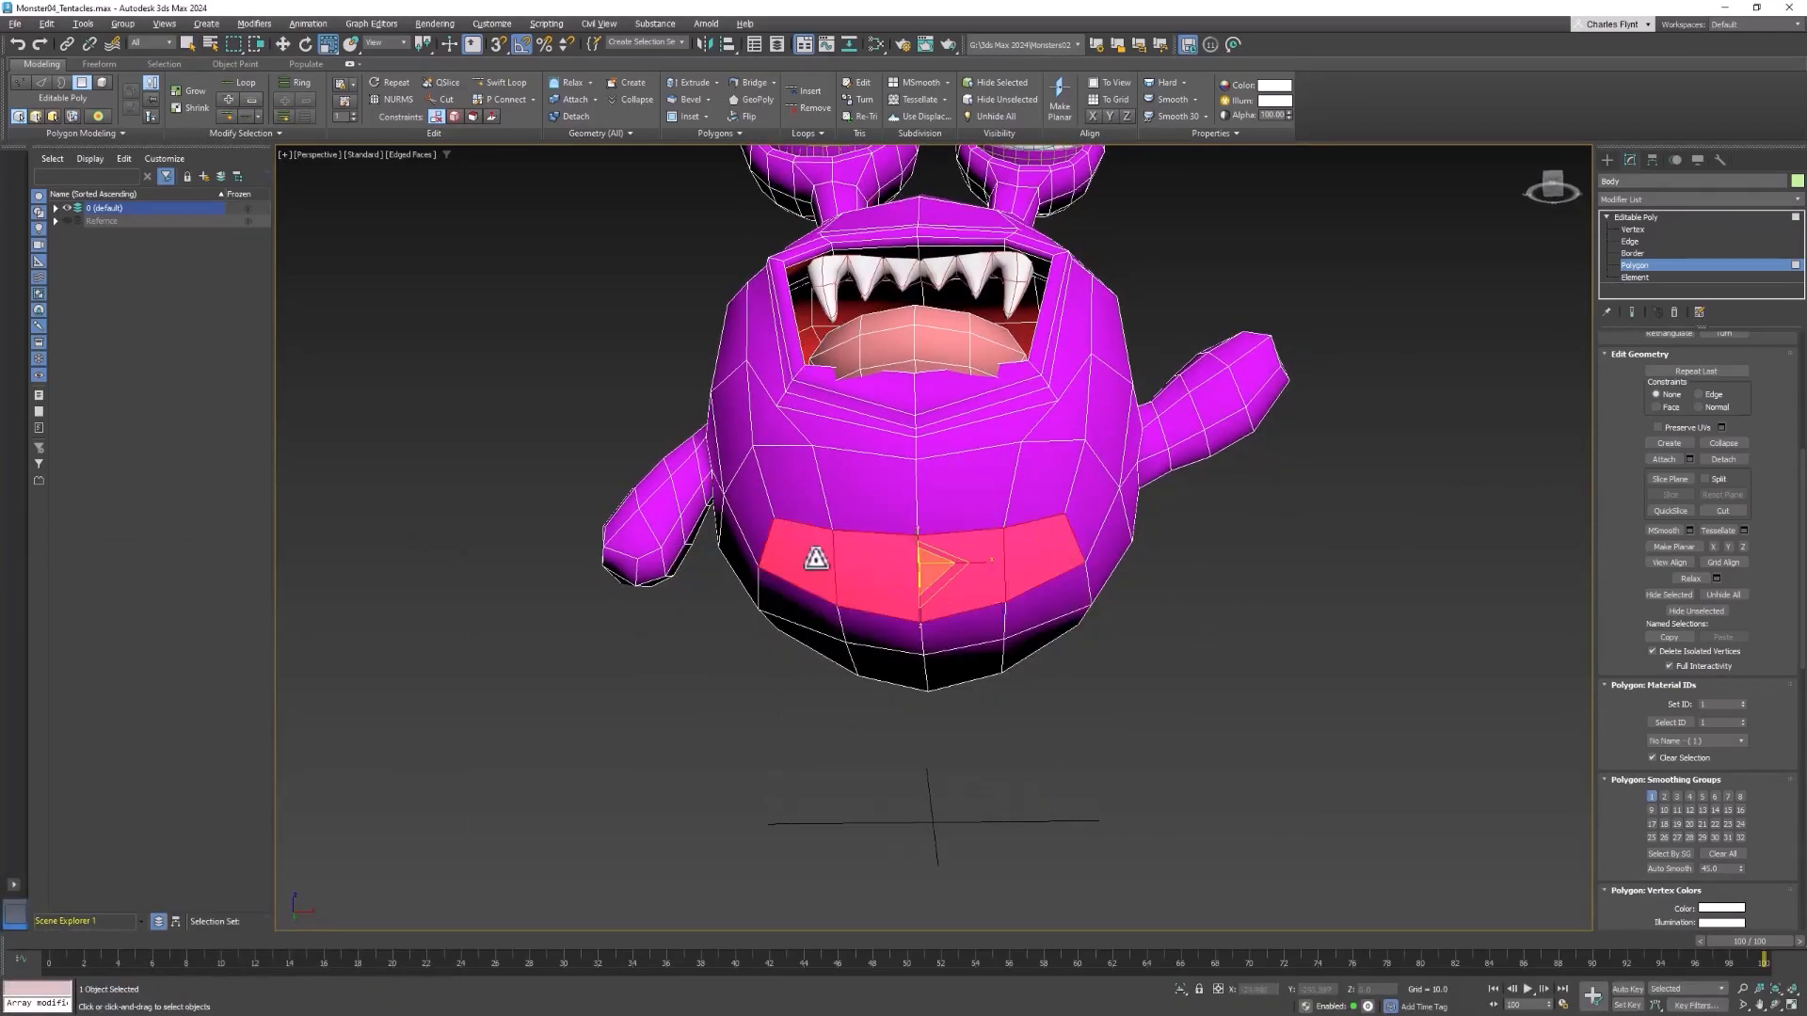
Add the side and central polygons of the body's underside to the selection
middle_click_drag(995, 646, 1020, 512)
left_click(1024, 548, "ctrl")
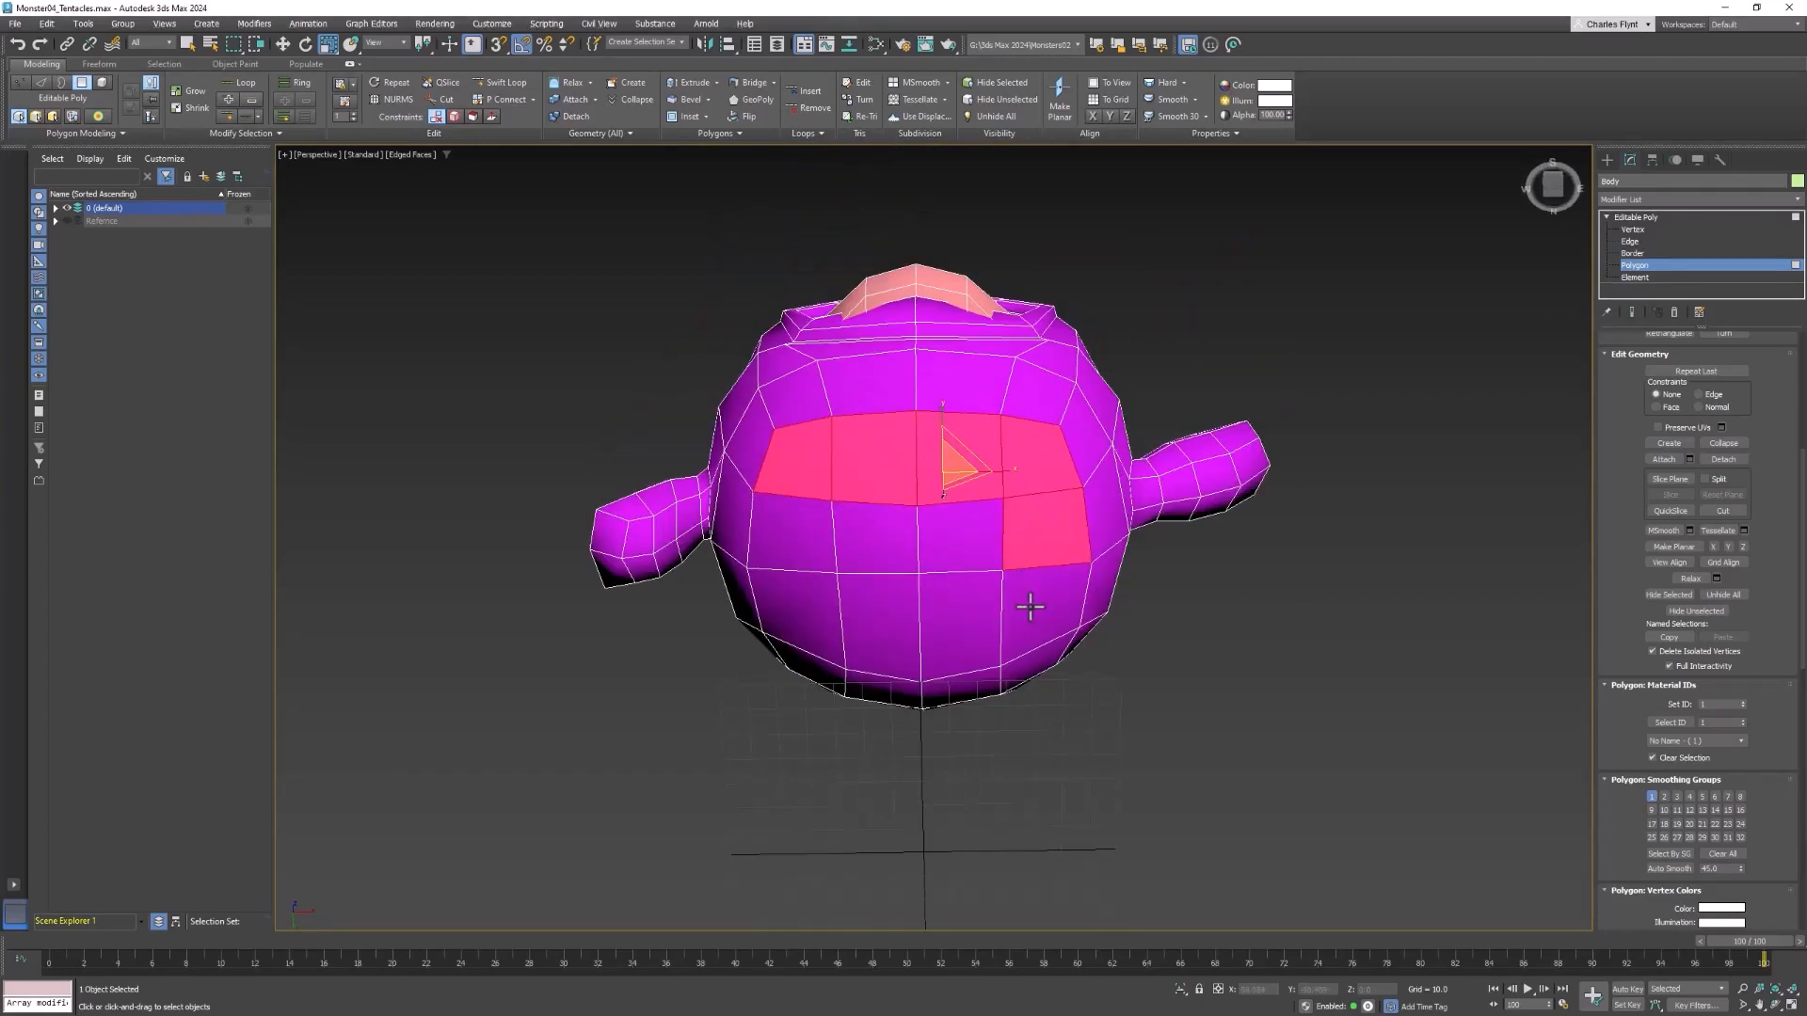
left_click(1045, 612, "ctrl")
left_click(960, 626, "ctrl")
left_click(881, 630, "ctrl")
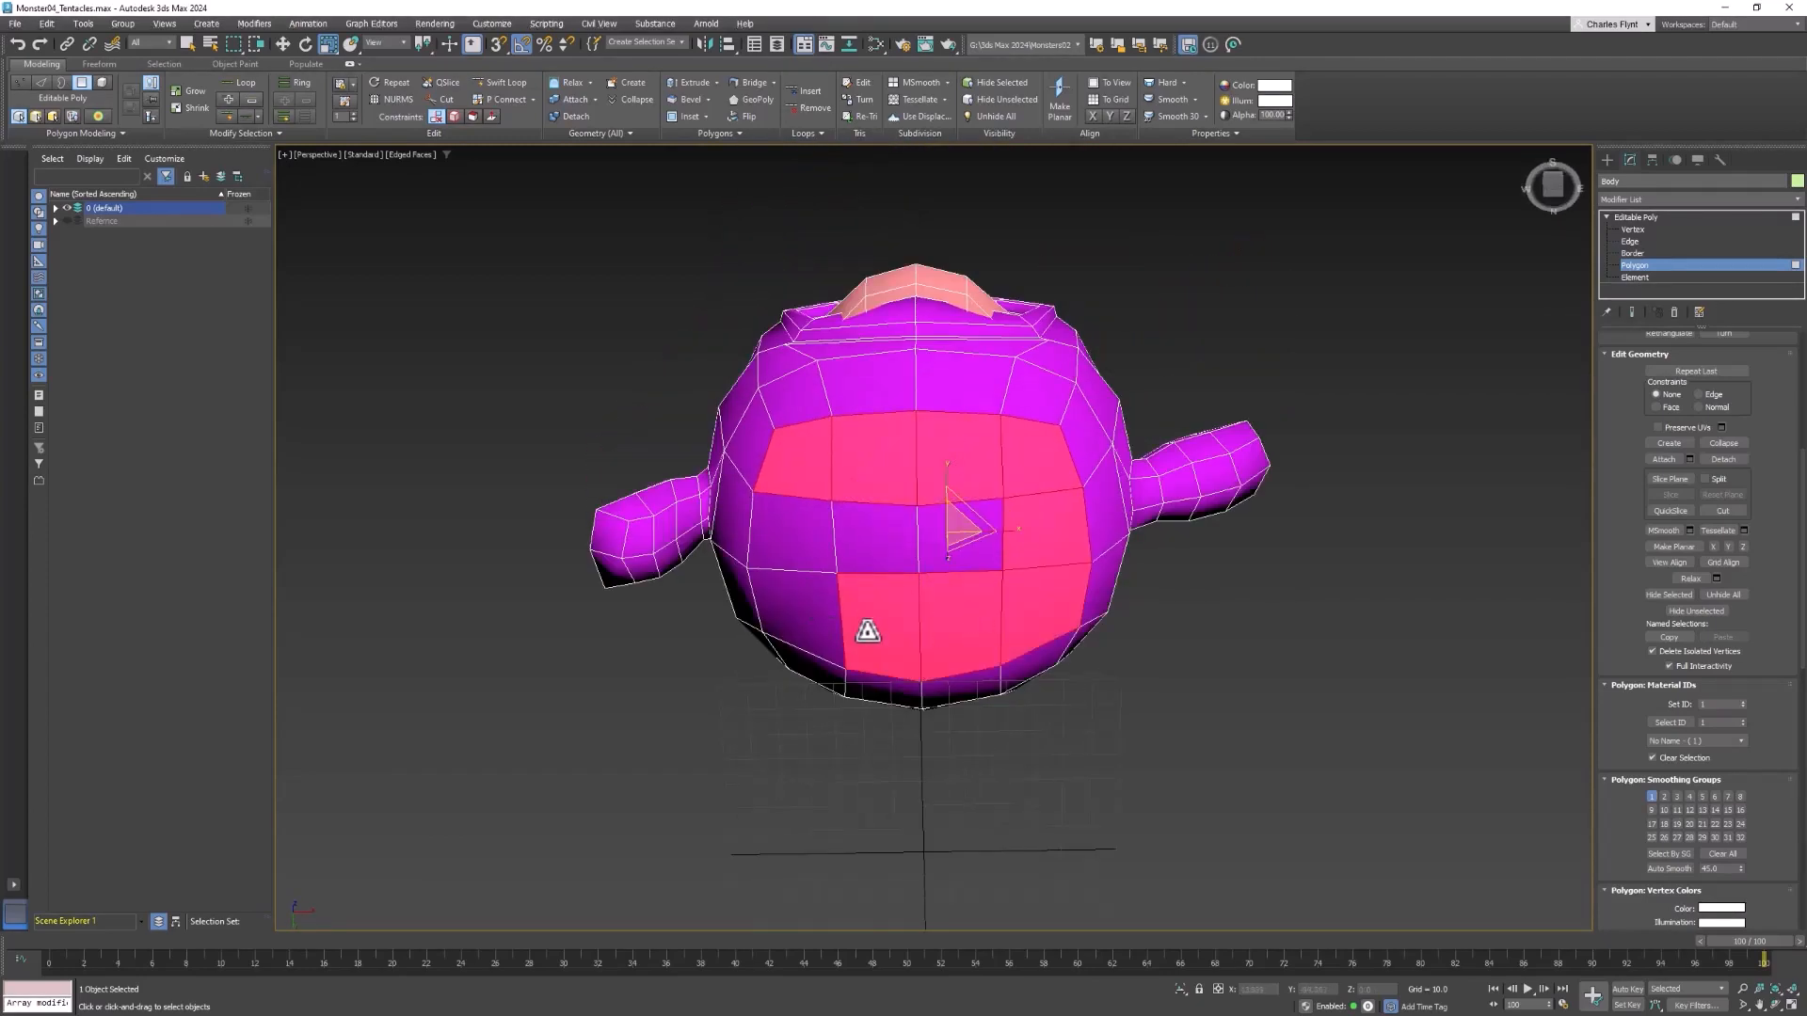
left_click(811, 607, "ctrl")
left_click(819, 536, "ctrl")
Add the row of four polygons at the back of the underside to complete the base selection
key("w")
middle_click_drag(819, 536, 1230, 545, "alt")
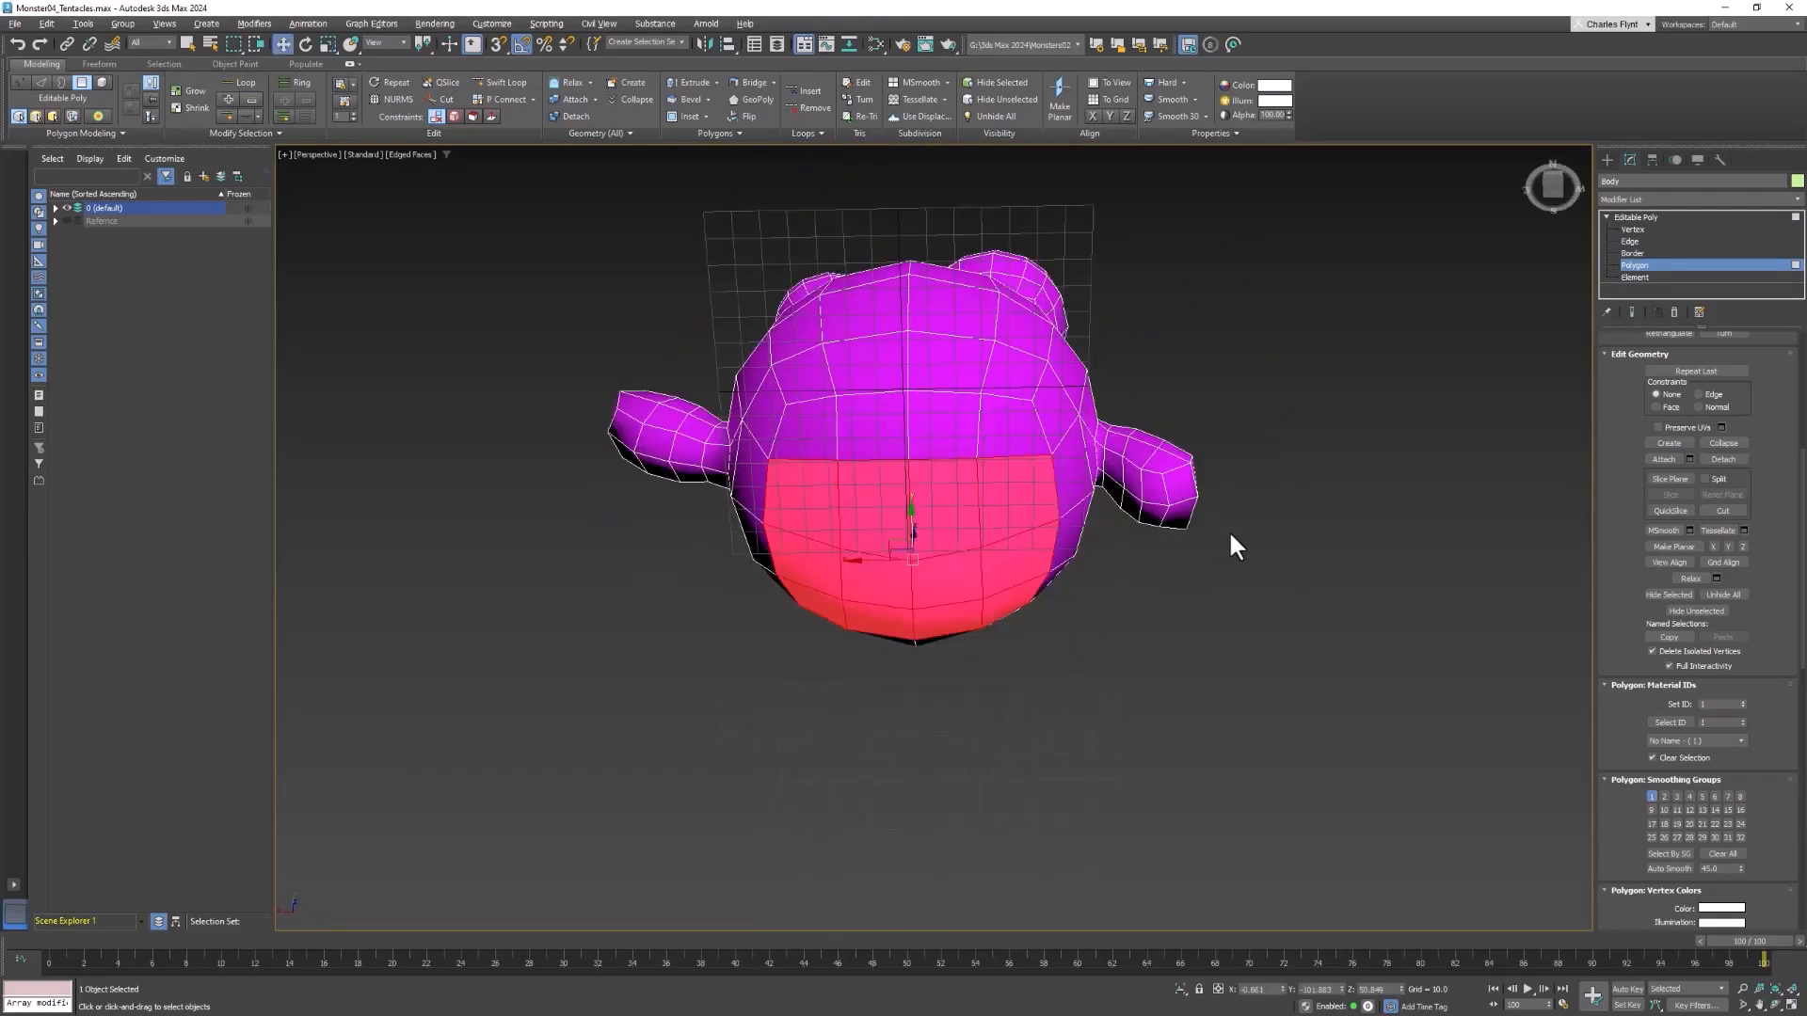
left_click(1000, 428, "ctrl")
left_click(949, 429, "ctrl")
left_click(881, 433, "ctrl")
left_click(817, 440, "ctrl")
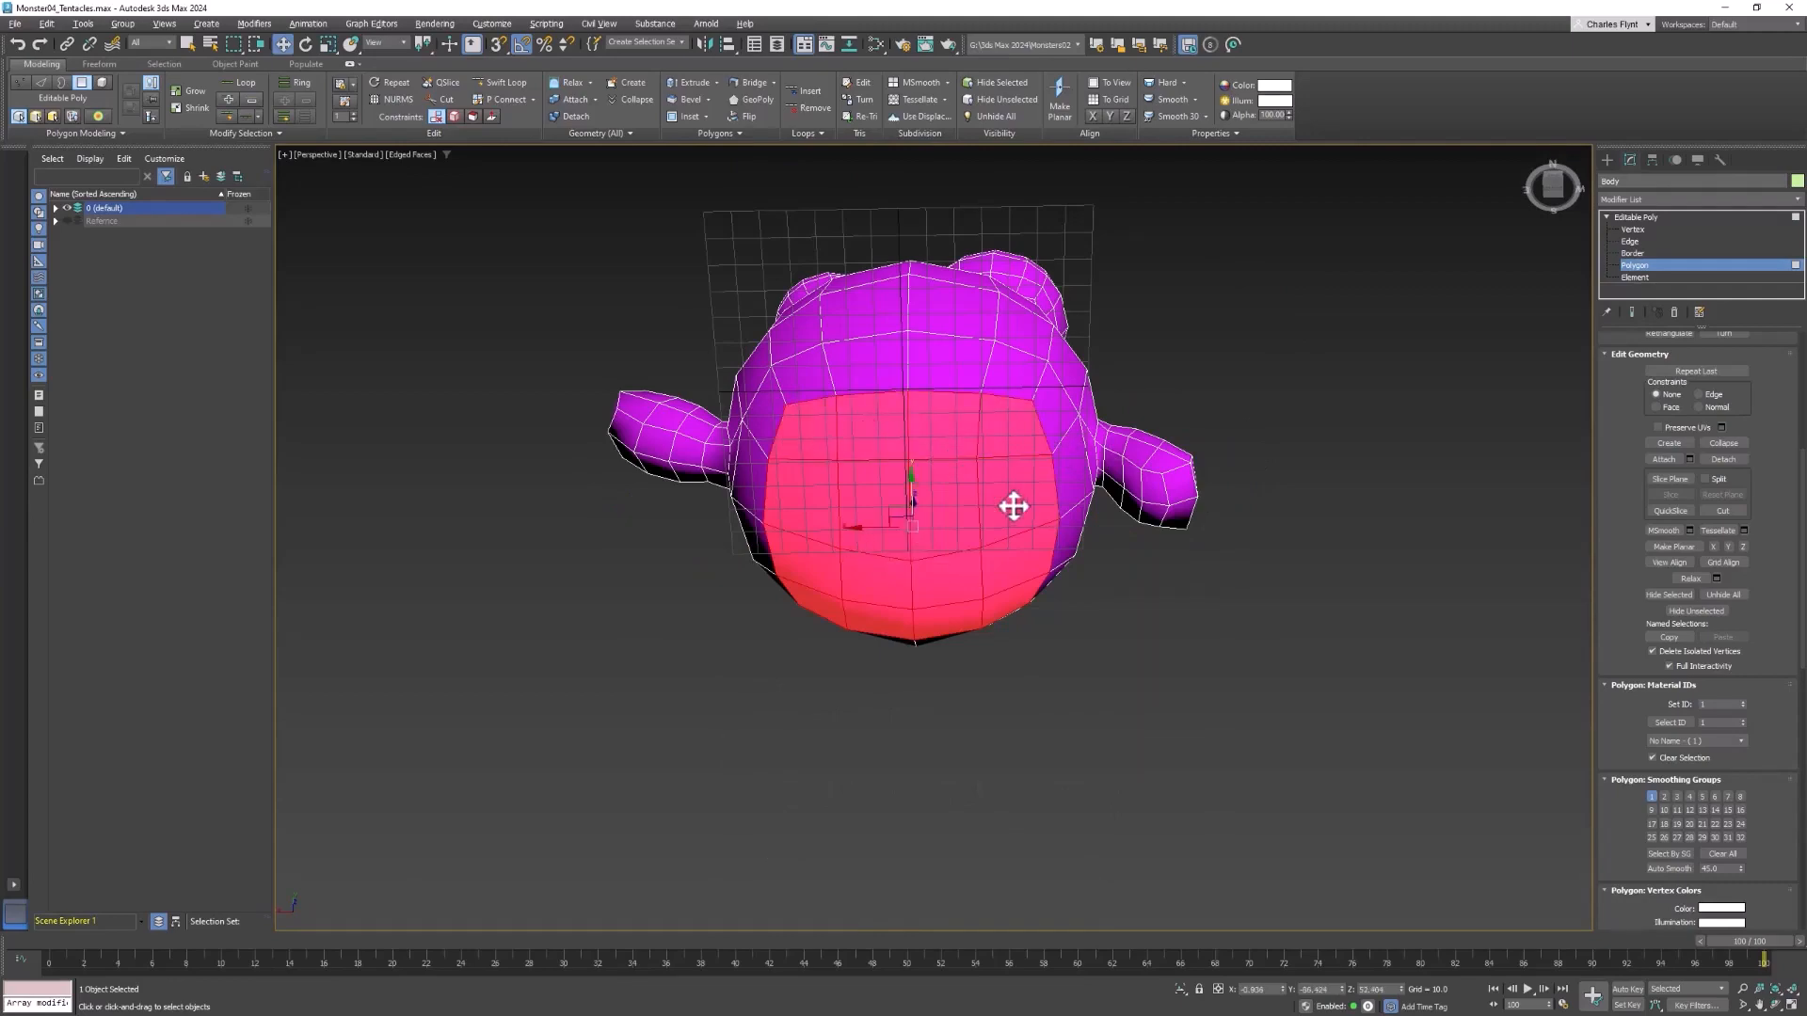
middle_click_drag(1012, 504, 1213, 470, "alt")
middle_click_drag(897, 540, 904, 735, "alt")
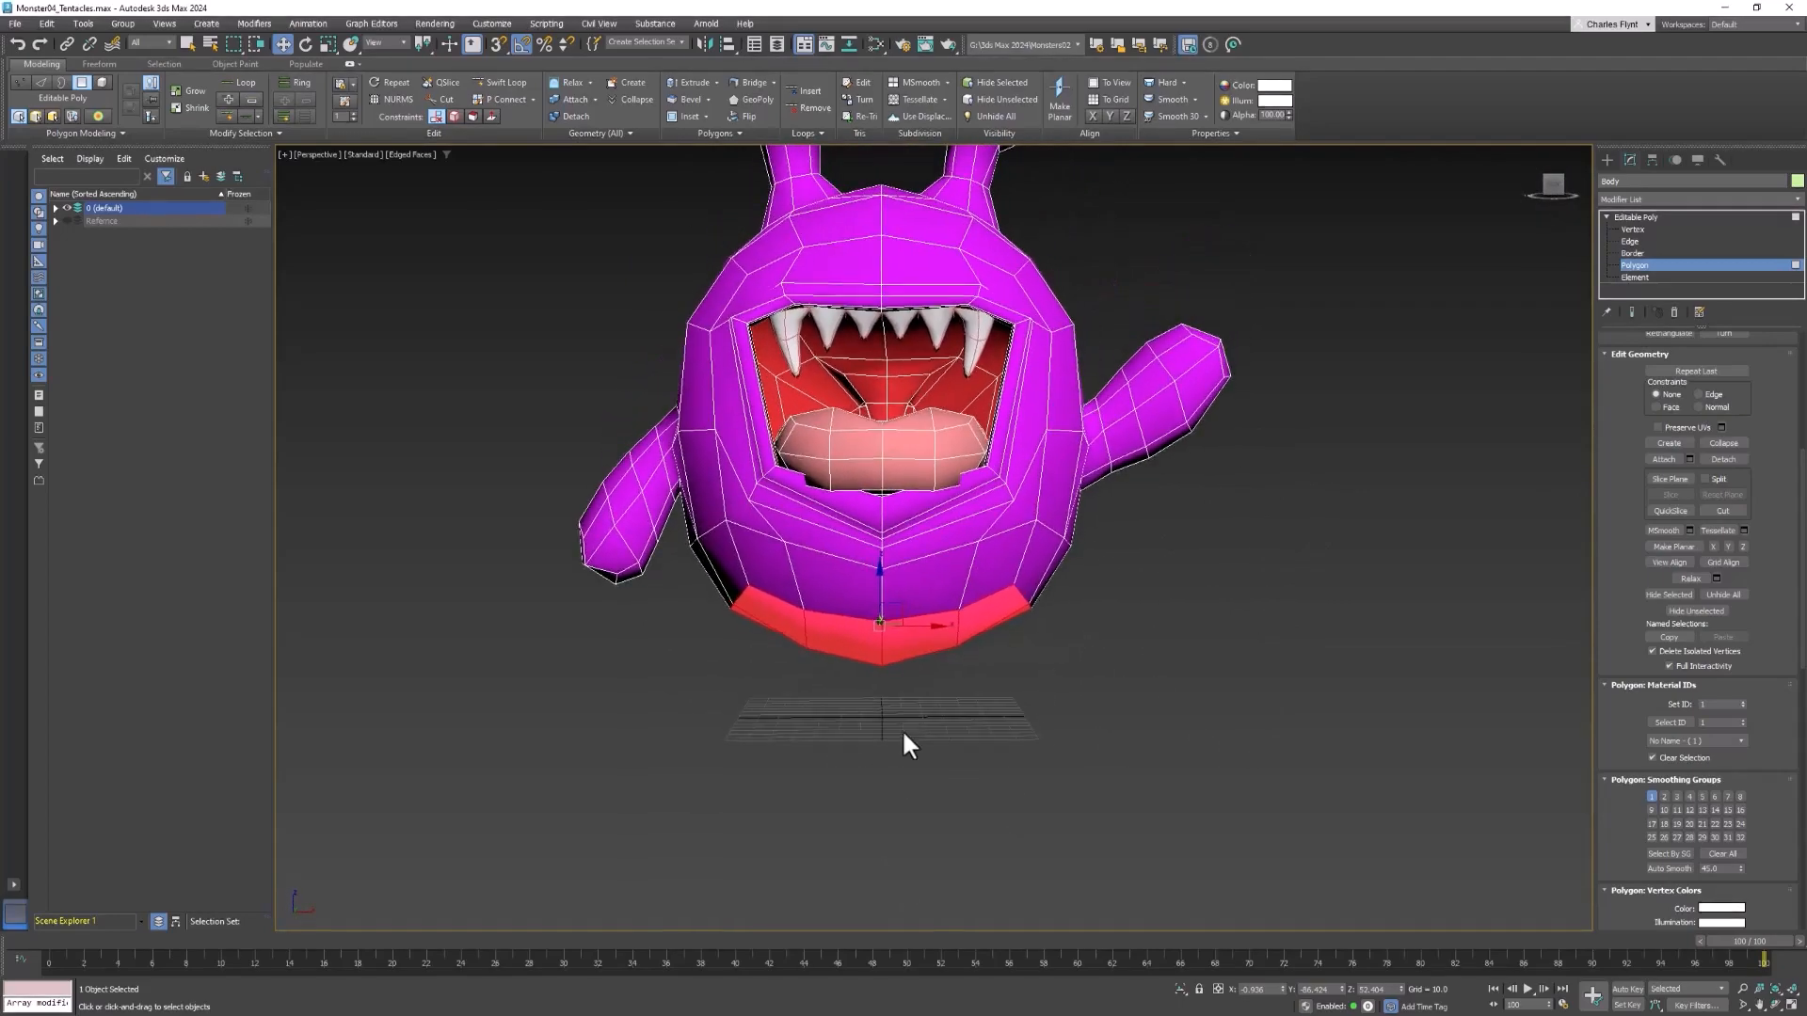
Scale the selected underside polygons along the vertical axis until the base of the body is flat
left_click(328, 44)
scroll(1065, 612, "down", 3)
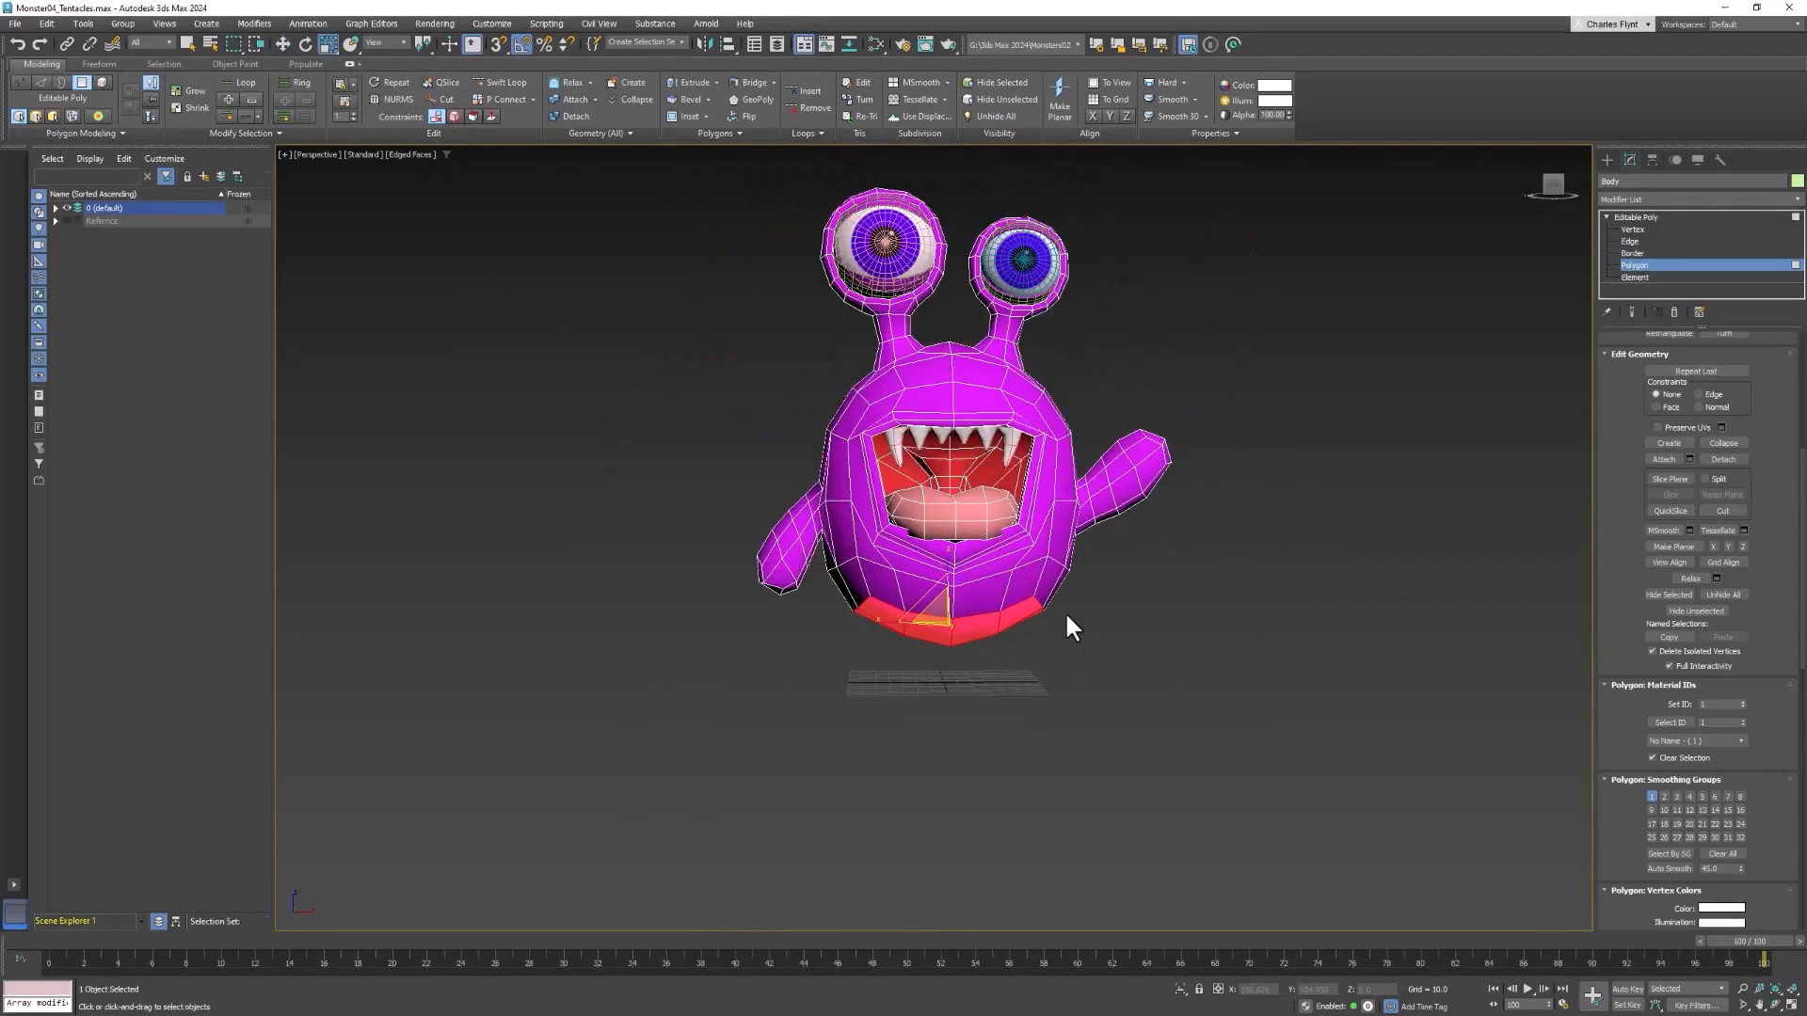
left_click_drag(924, 556, 910, 690)
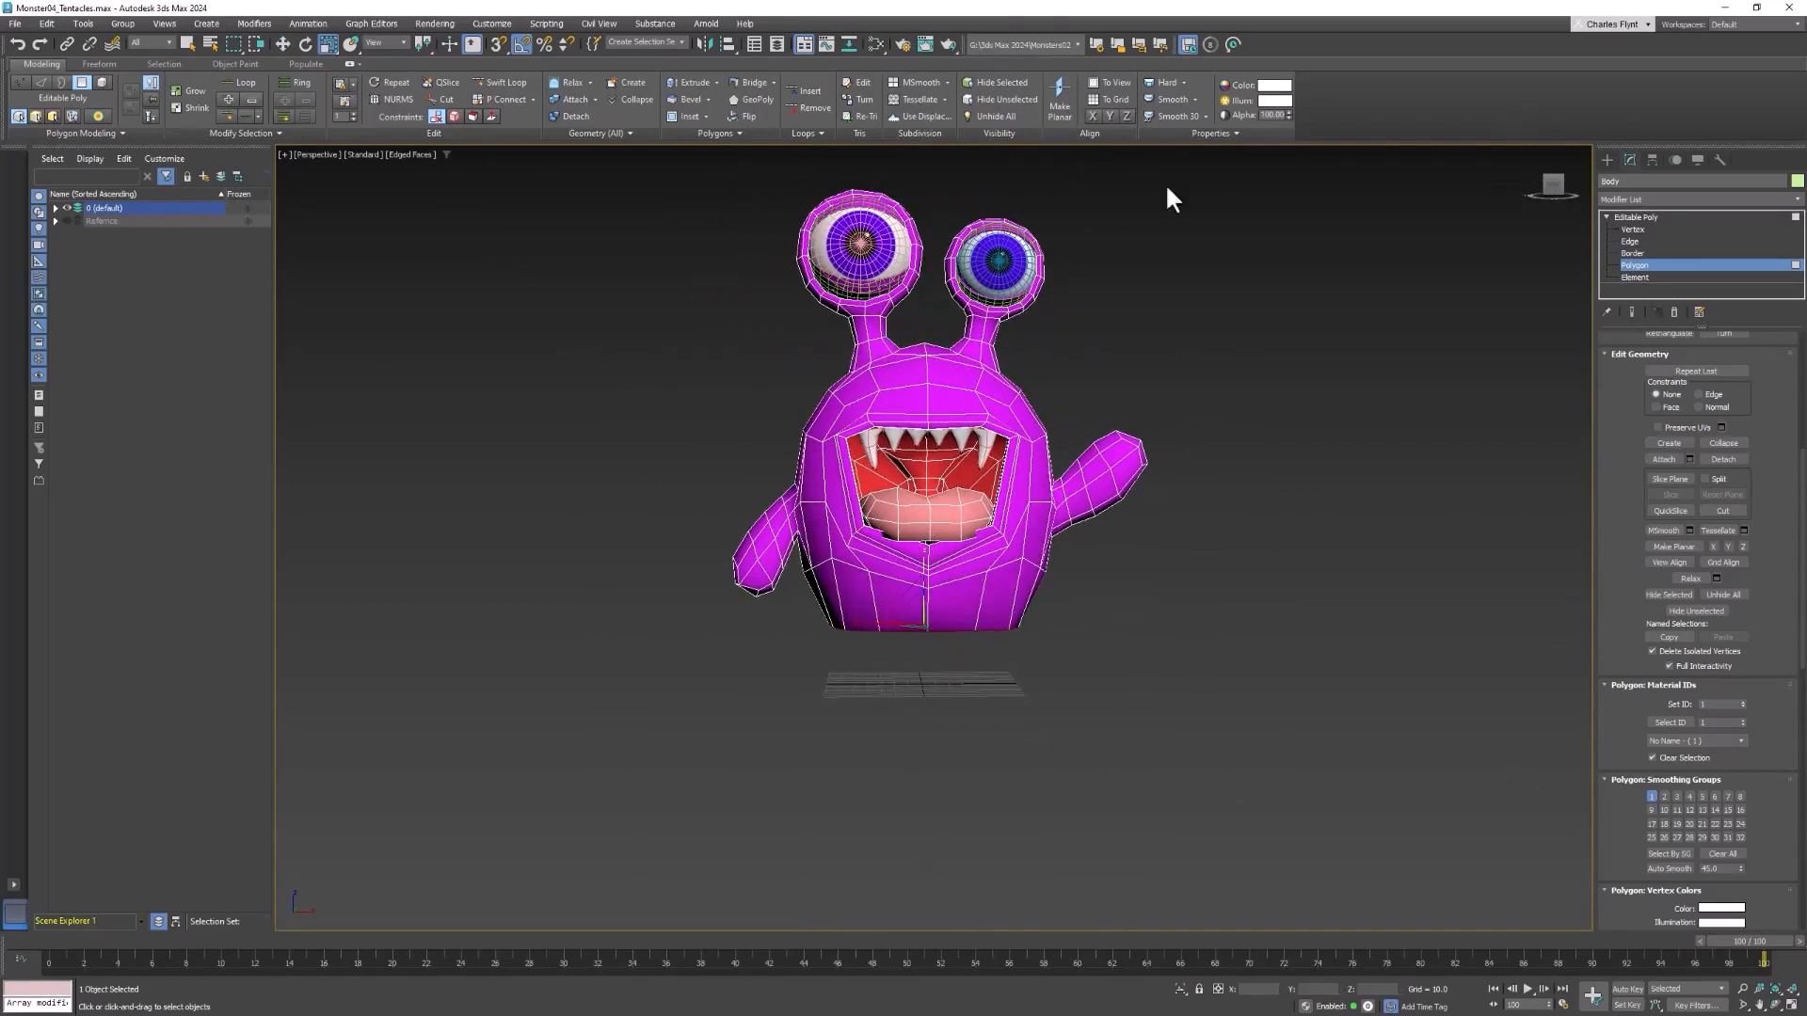
In the Front view, move the flat base down to the grid's horizontal axis and scale it outward to flare the lower body
left_click(789, 168)
key("f")
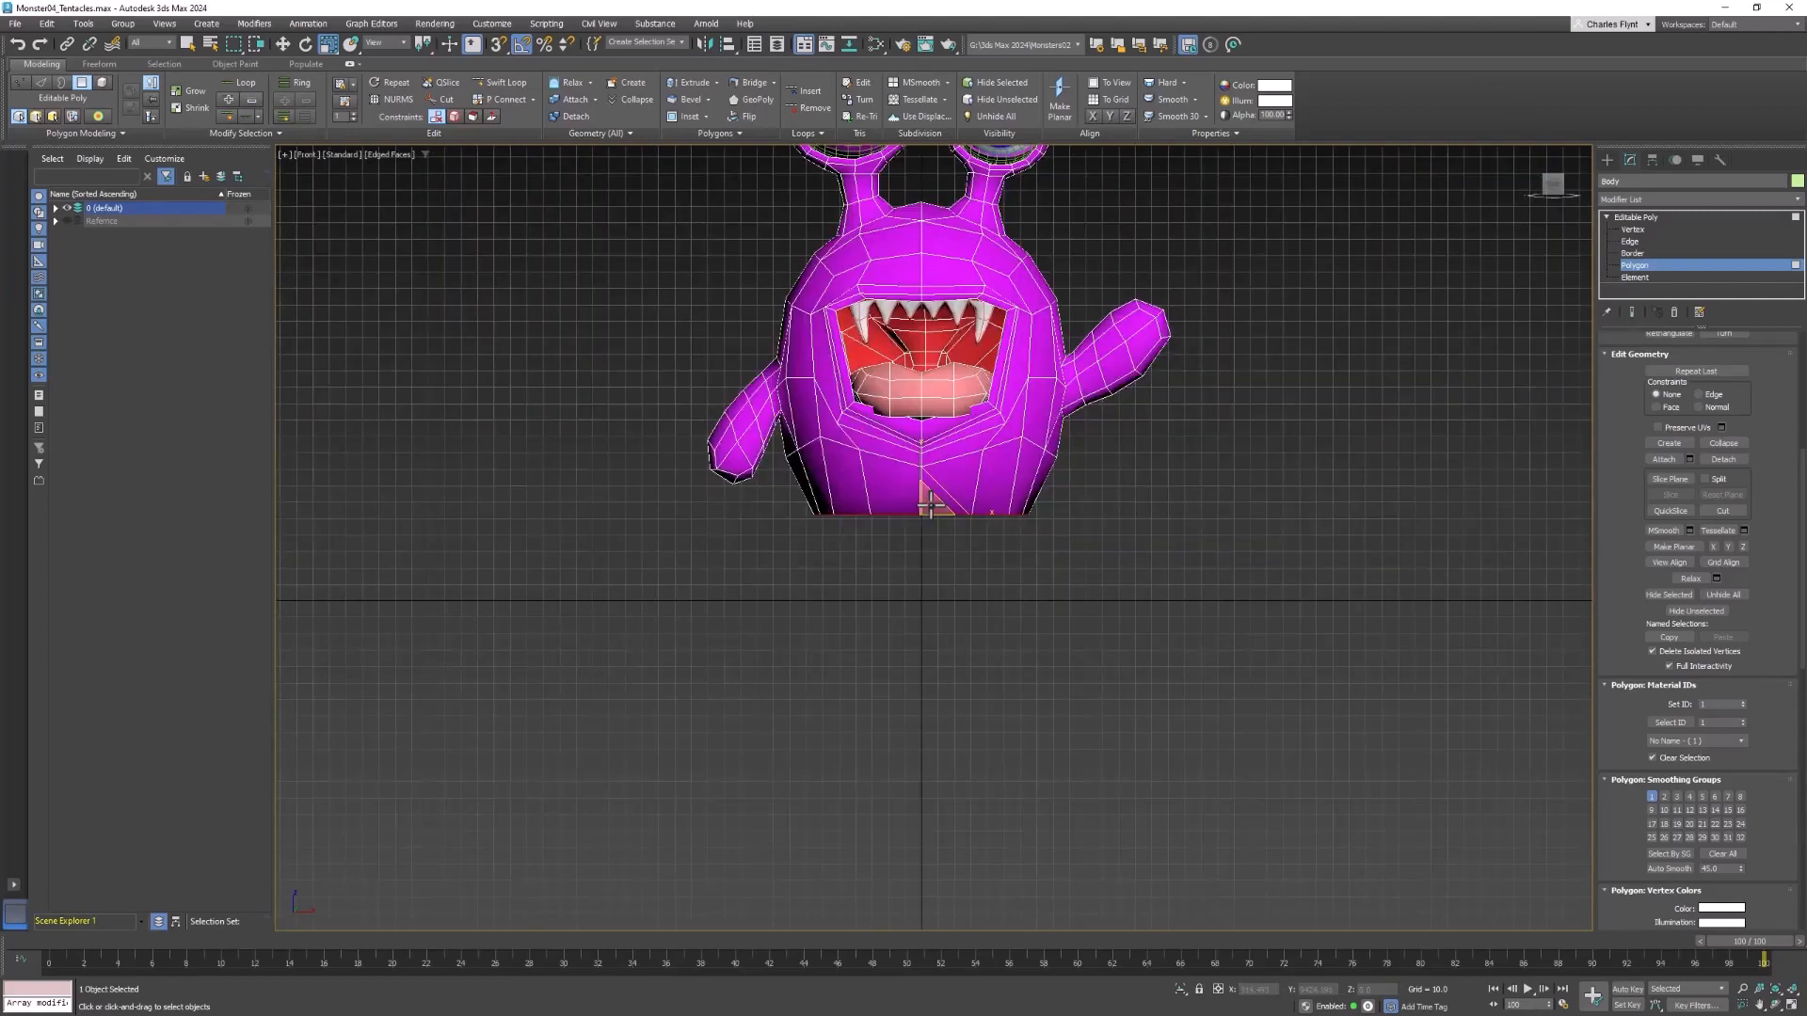
middle_click_drag(1016, 436, 973, 556)
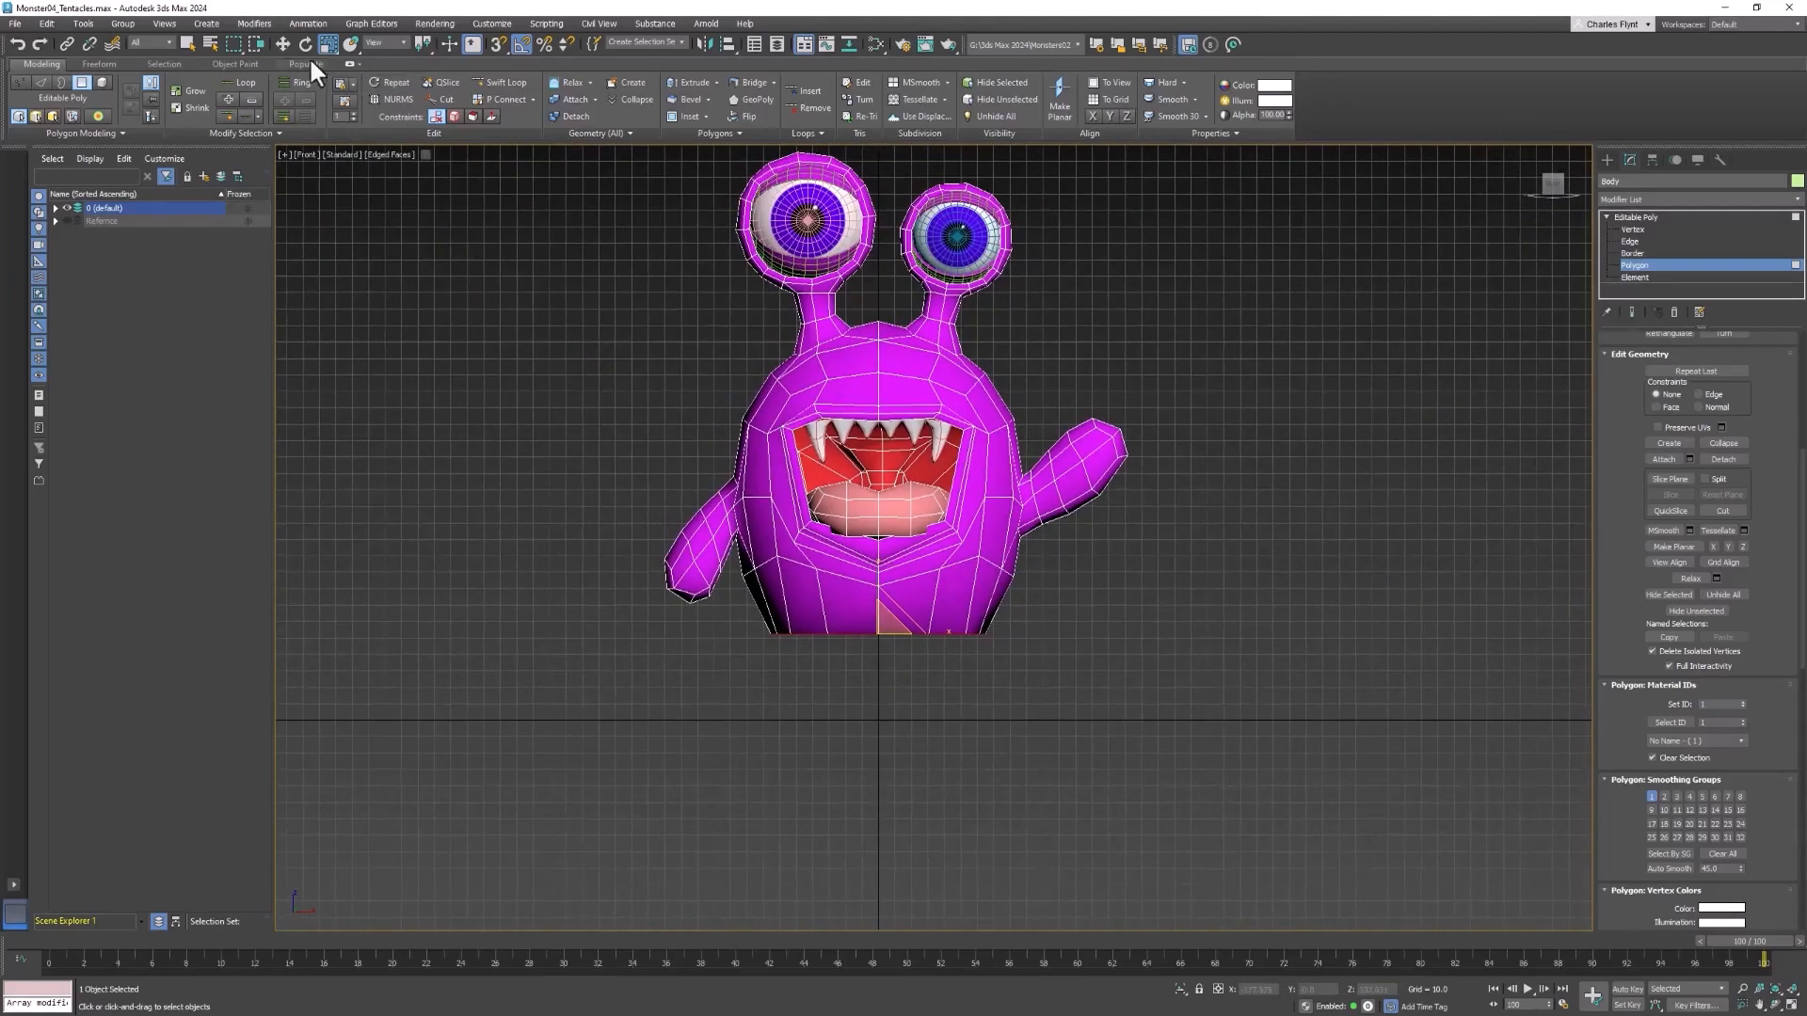
left_click(282, 44)
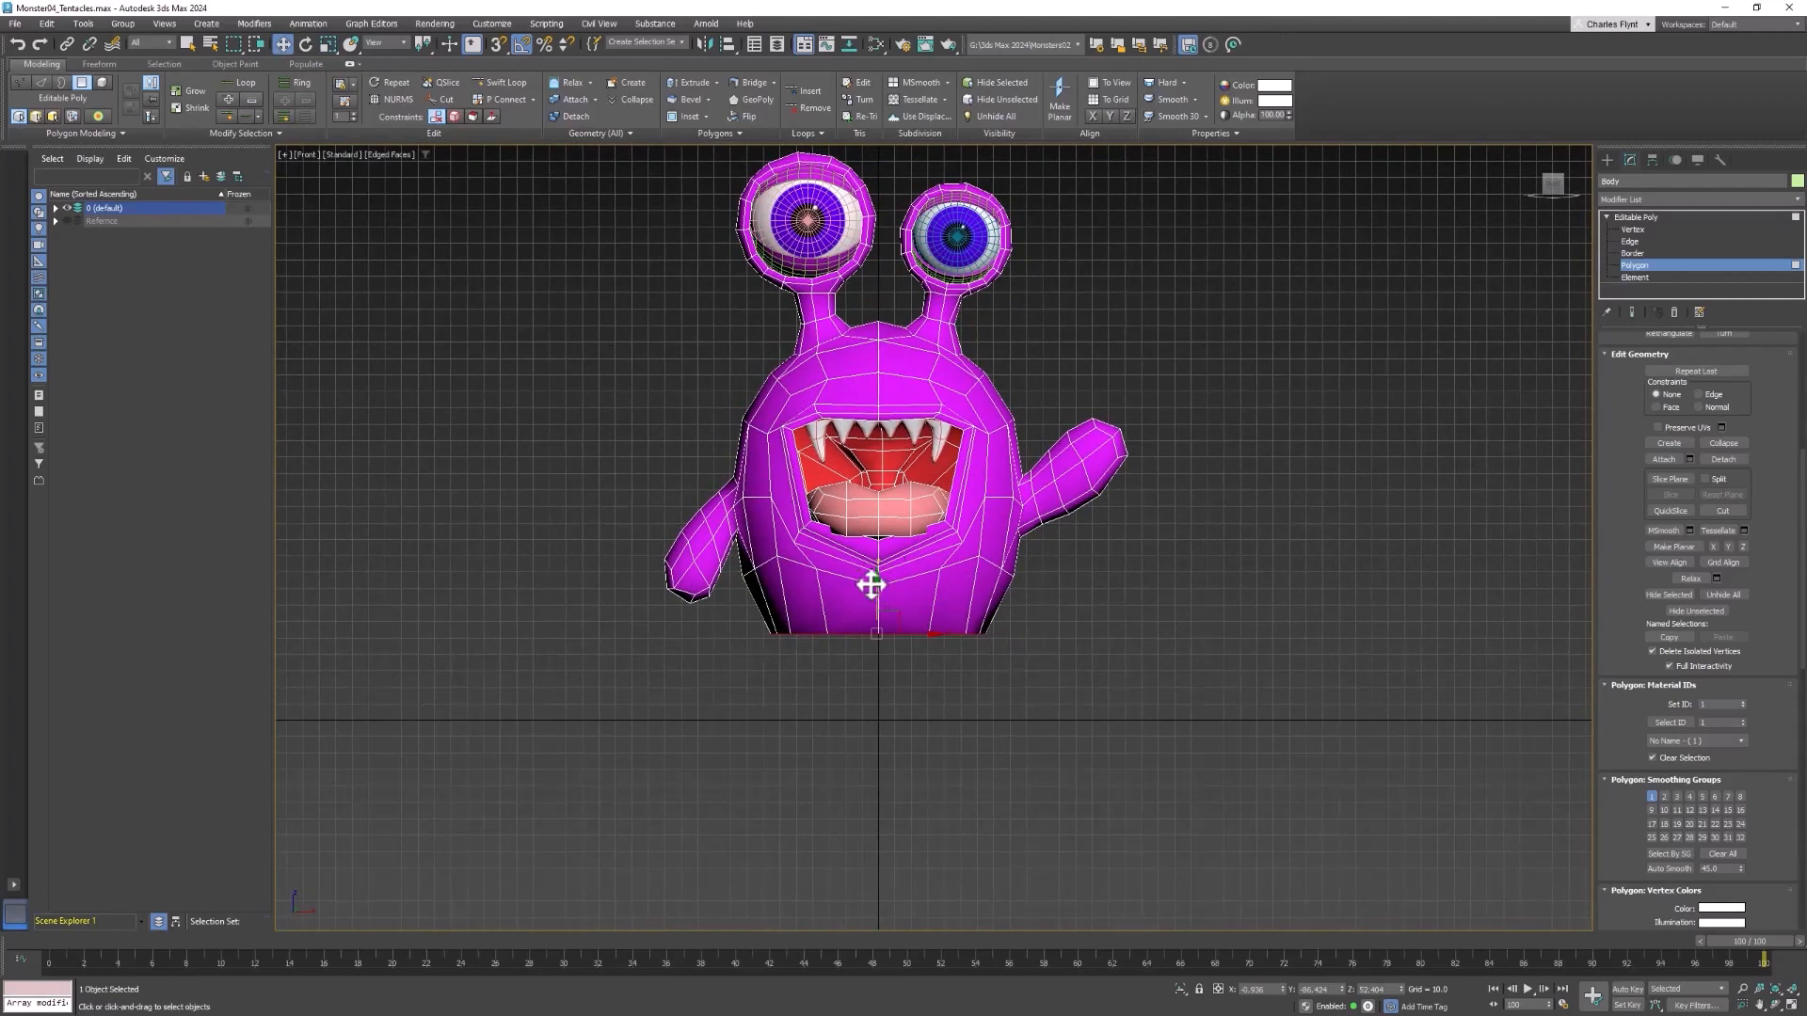
left_click_drag(877, 584, 882, 673)
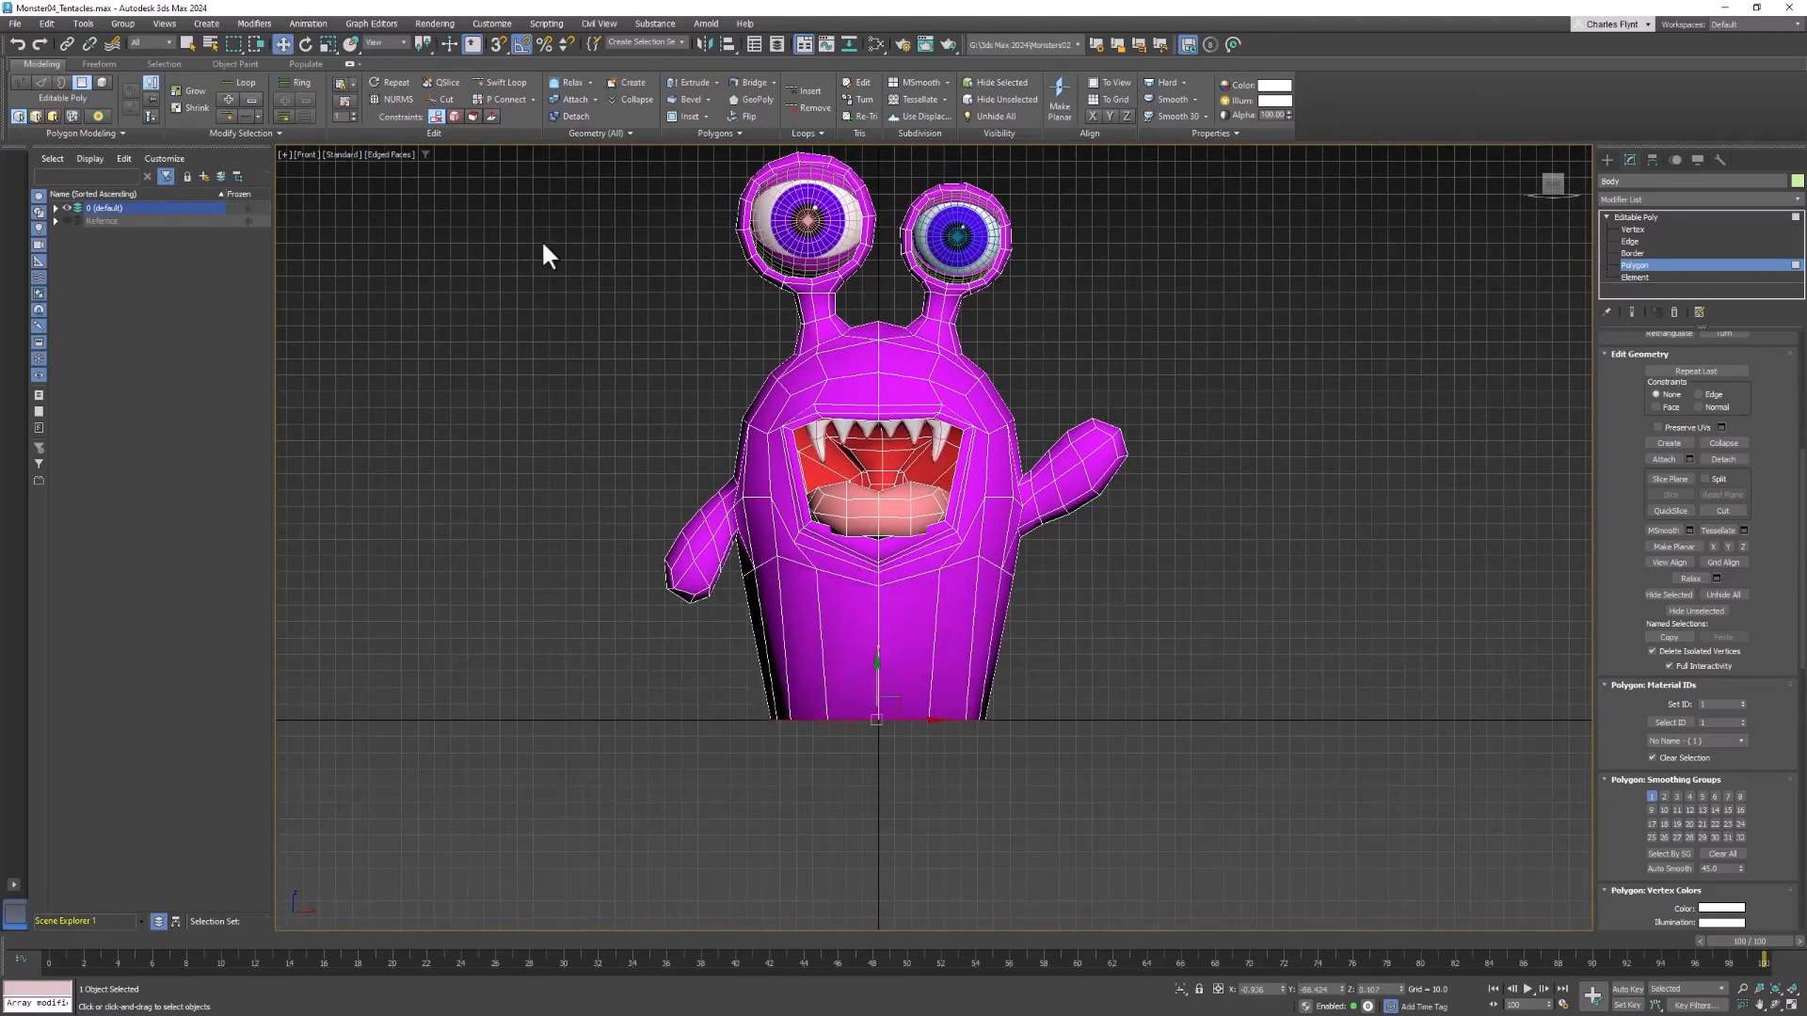
left_click(327, 43)
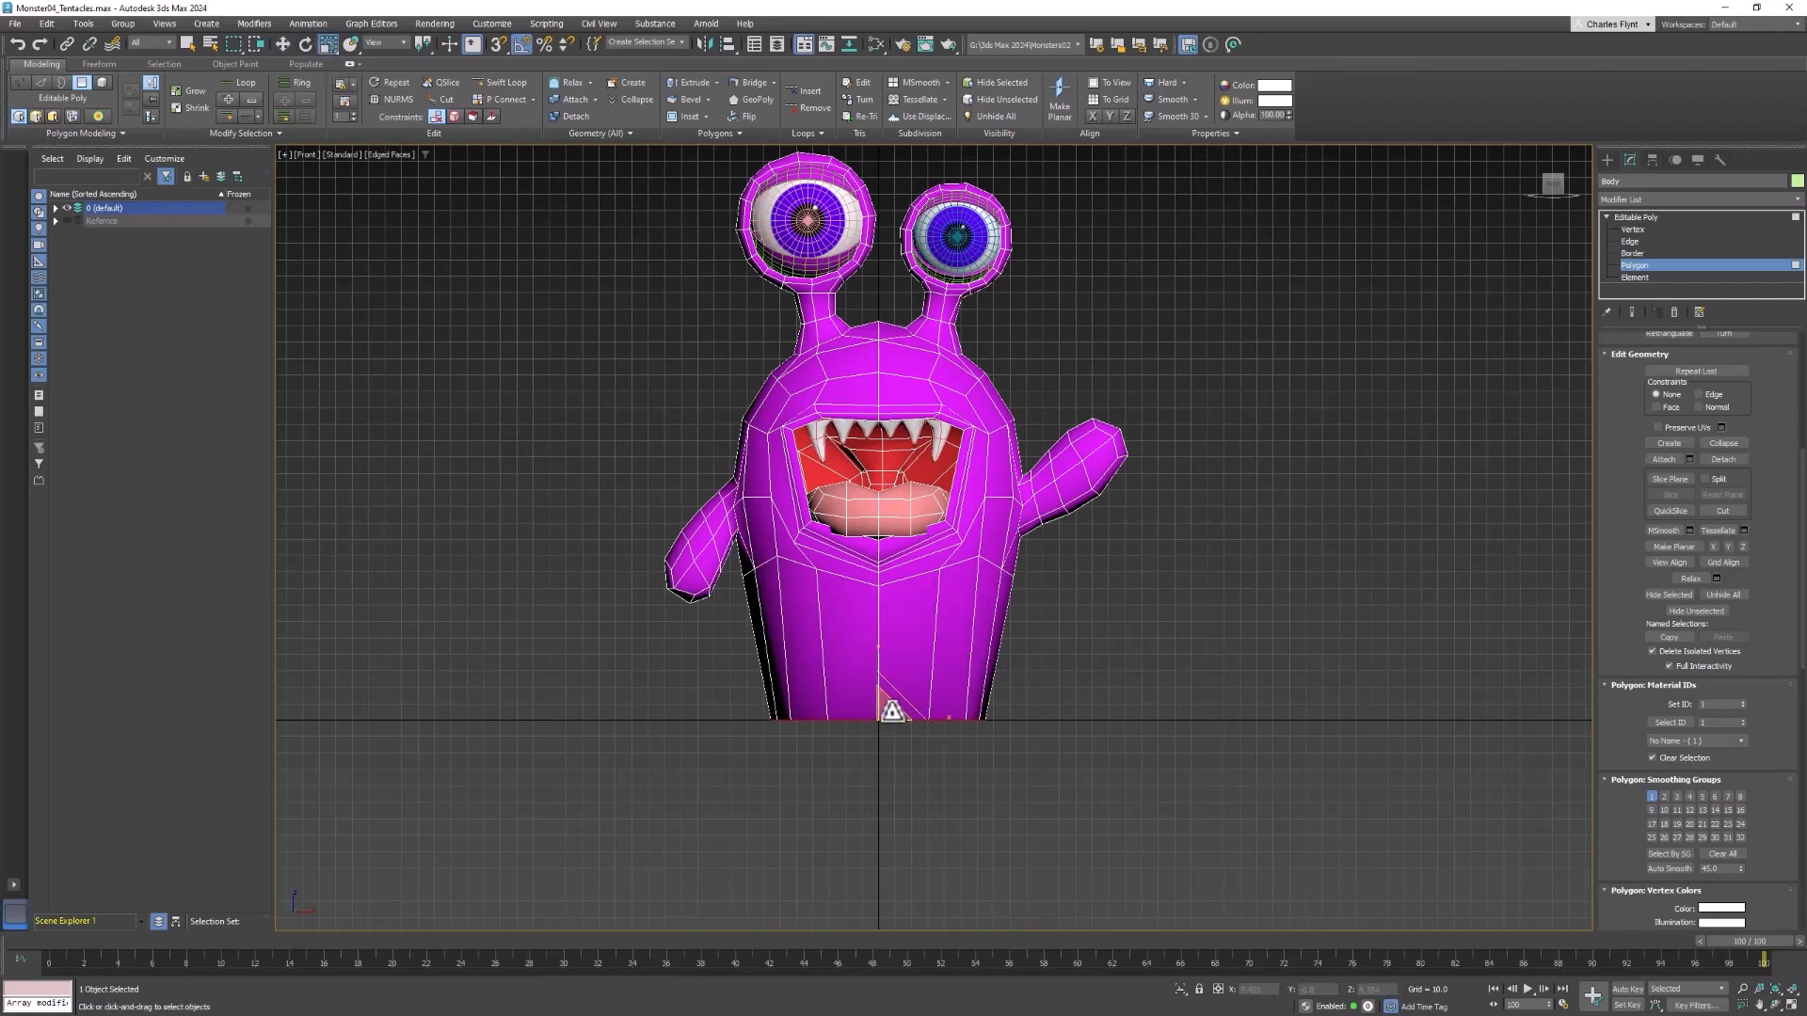
left_click_drag(891, 711, 977, 668)
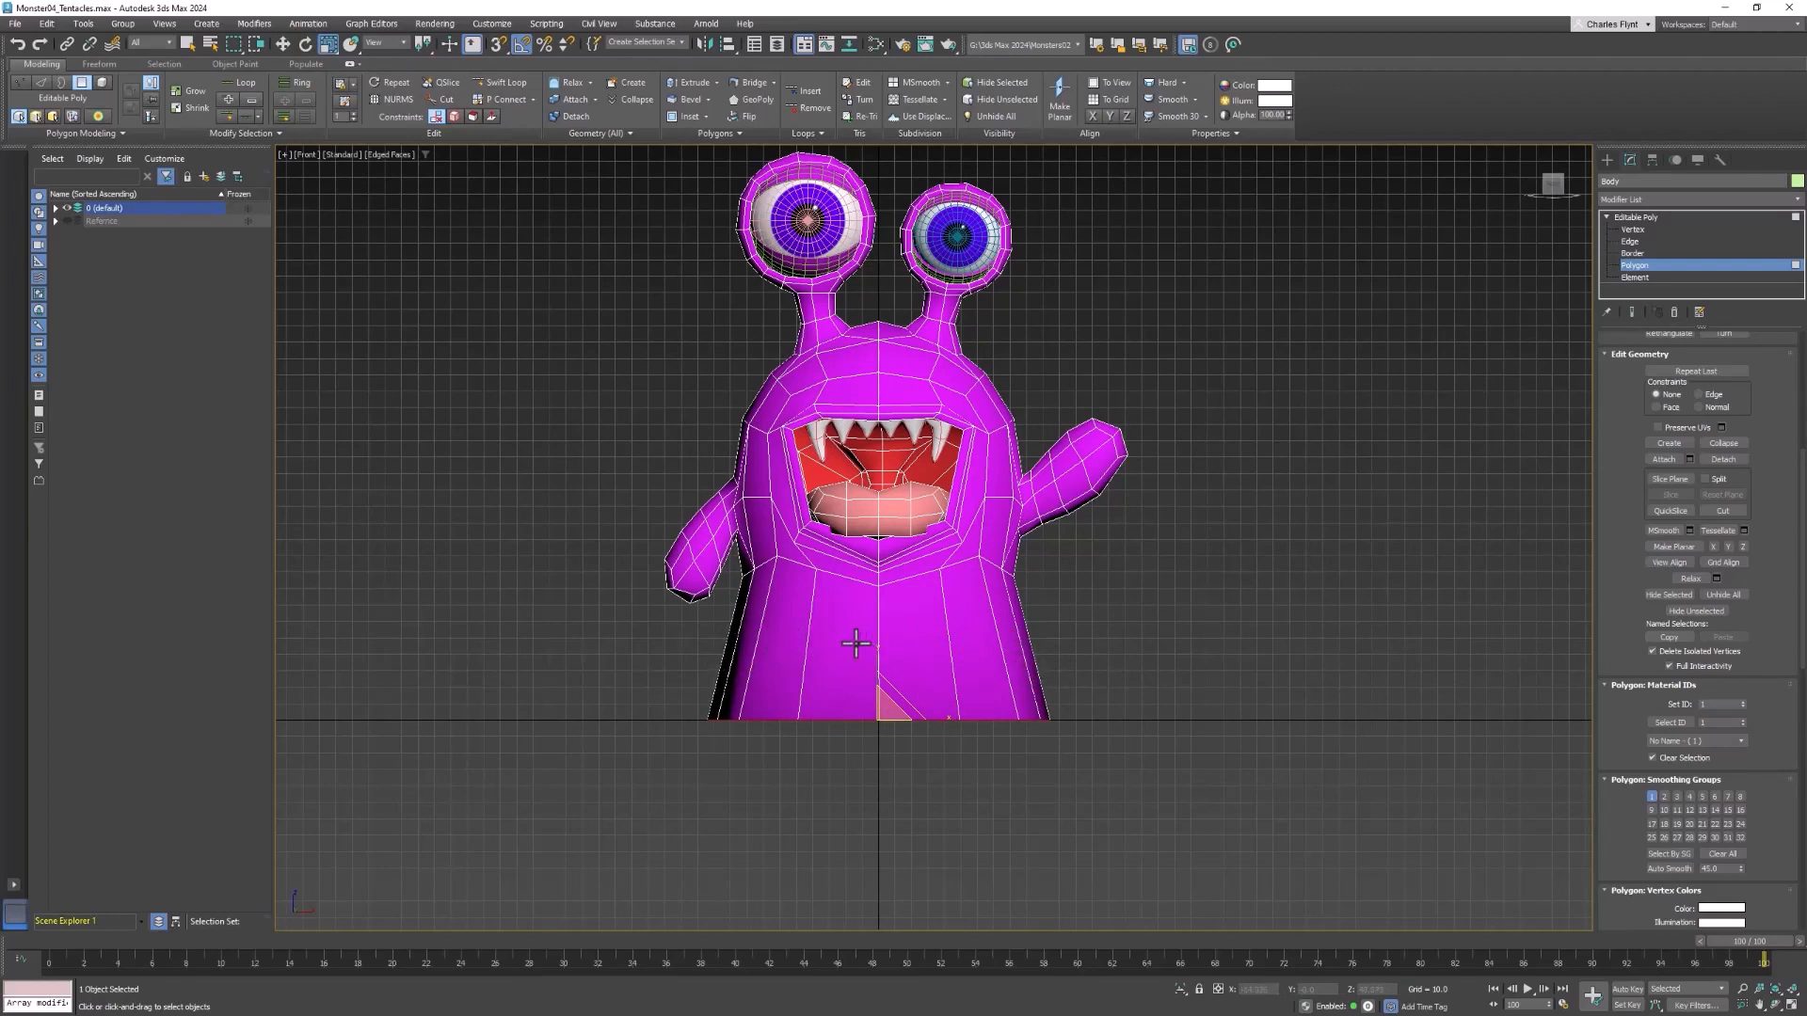
Add two horizontal edge loops around the lower body with Swift Loop, and switch to Edge editing
left_click(503, 82)
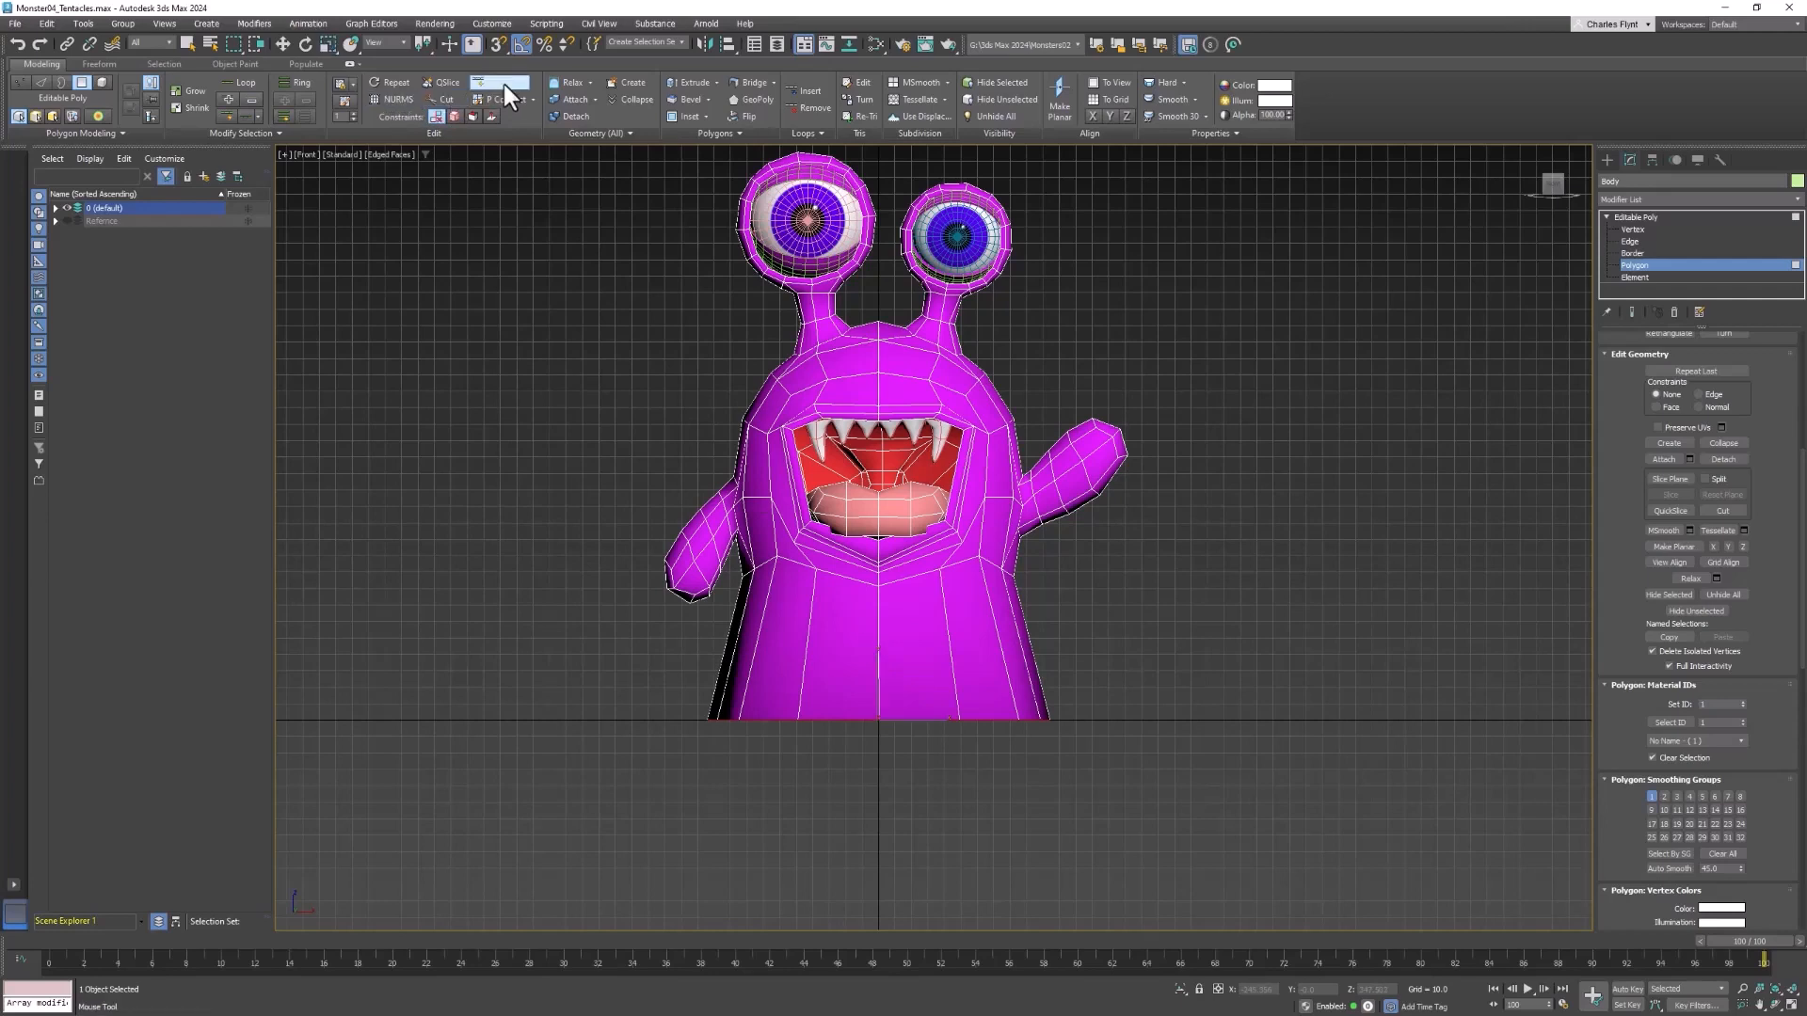
left_click(883, 650)
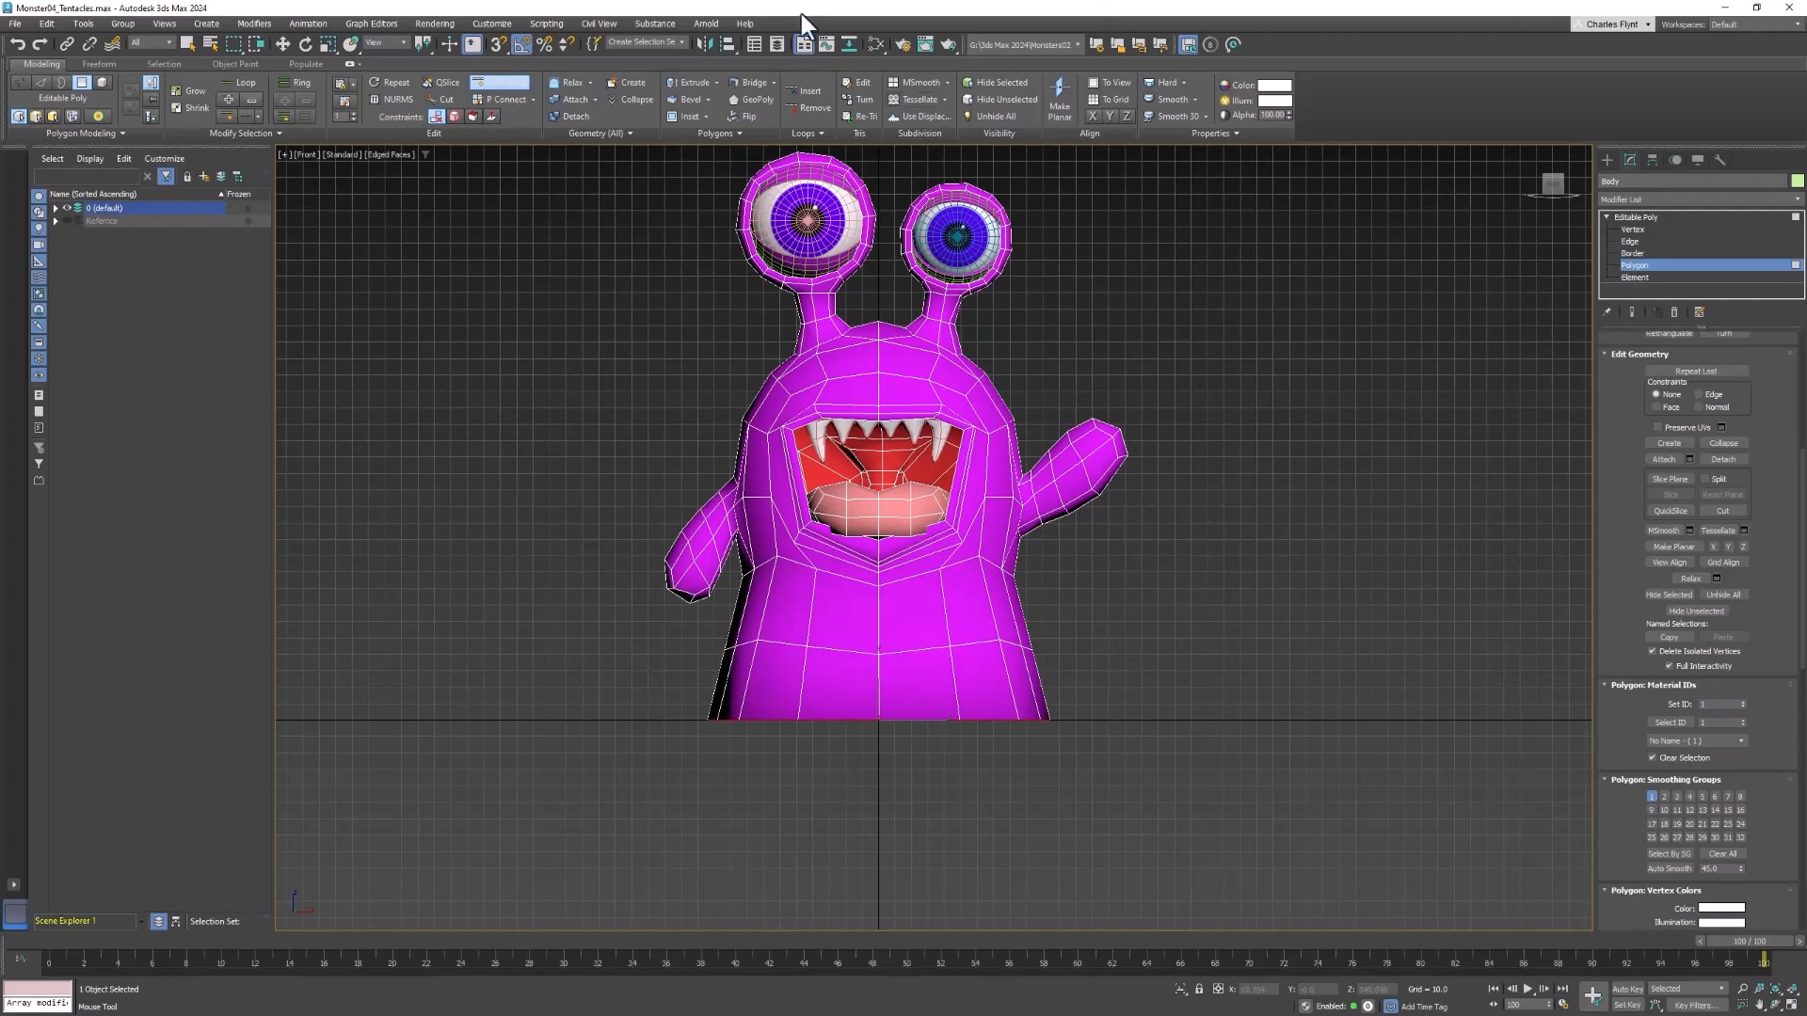
left_click(517, 87)
left_click(506, 85)
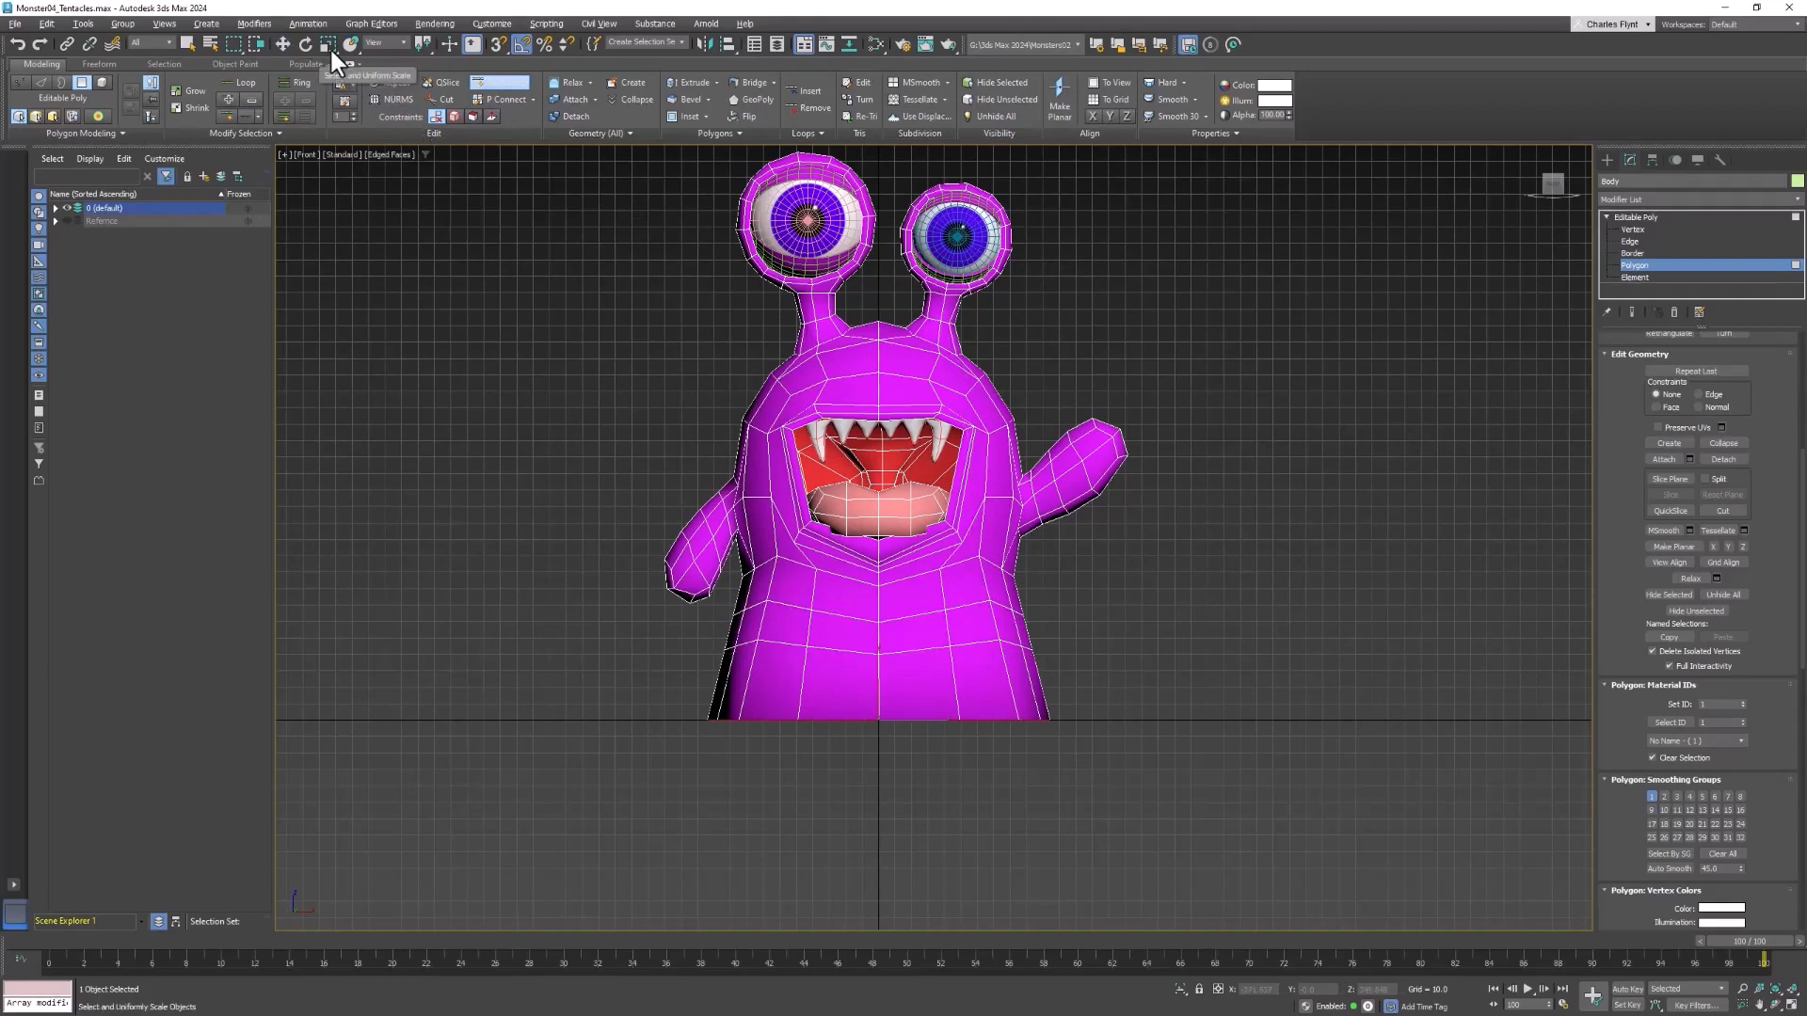
right_click(737, 195)
right_click(1392, 386)
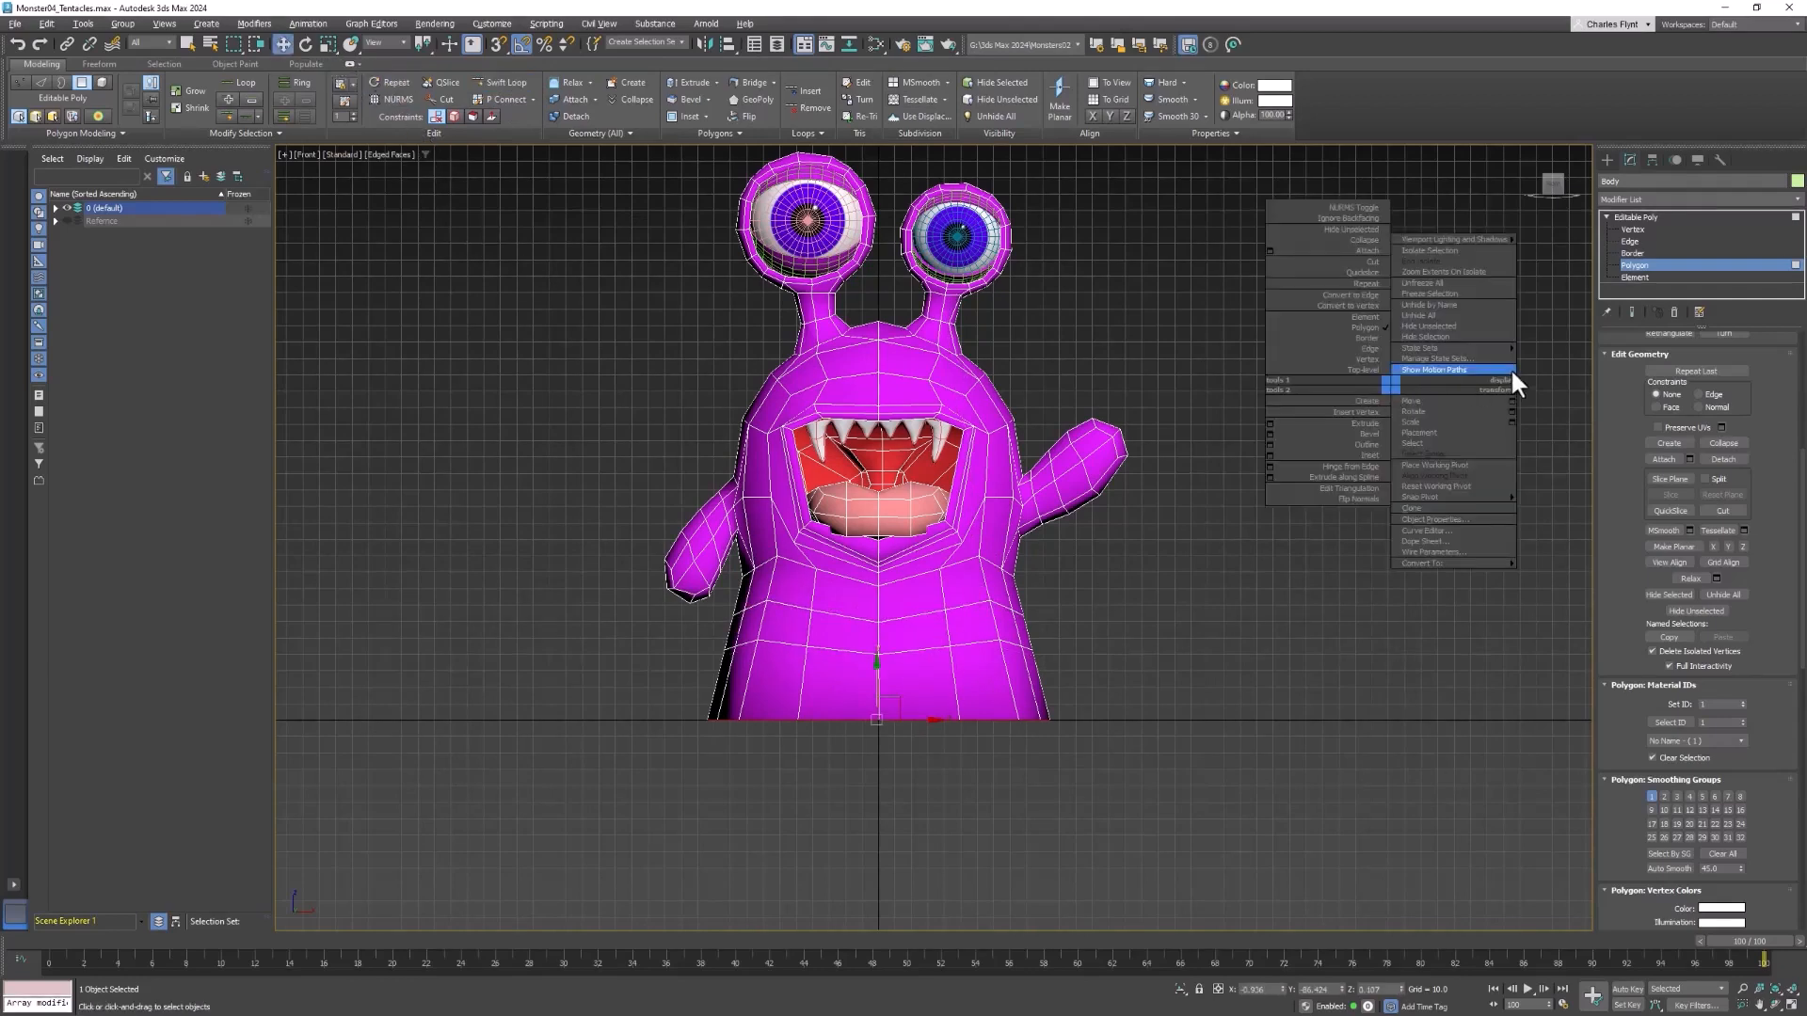
left_click(1643, 241)
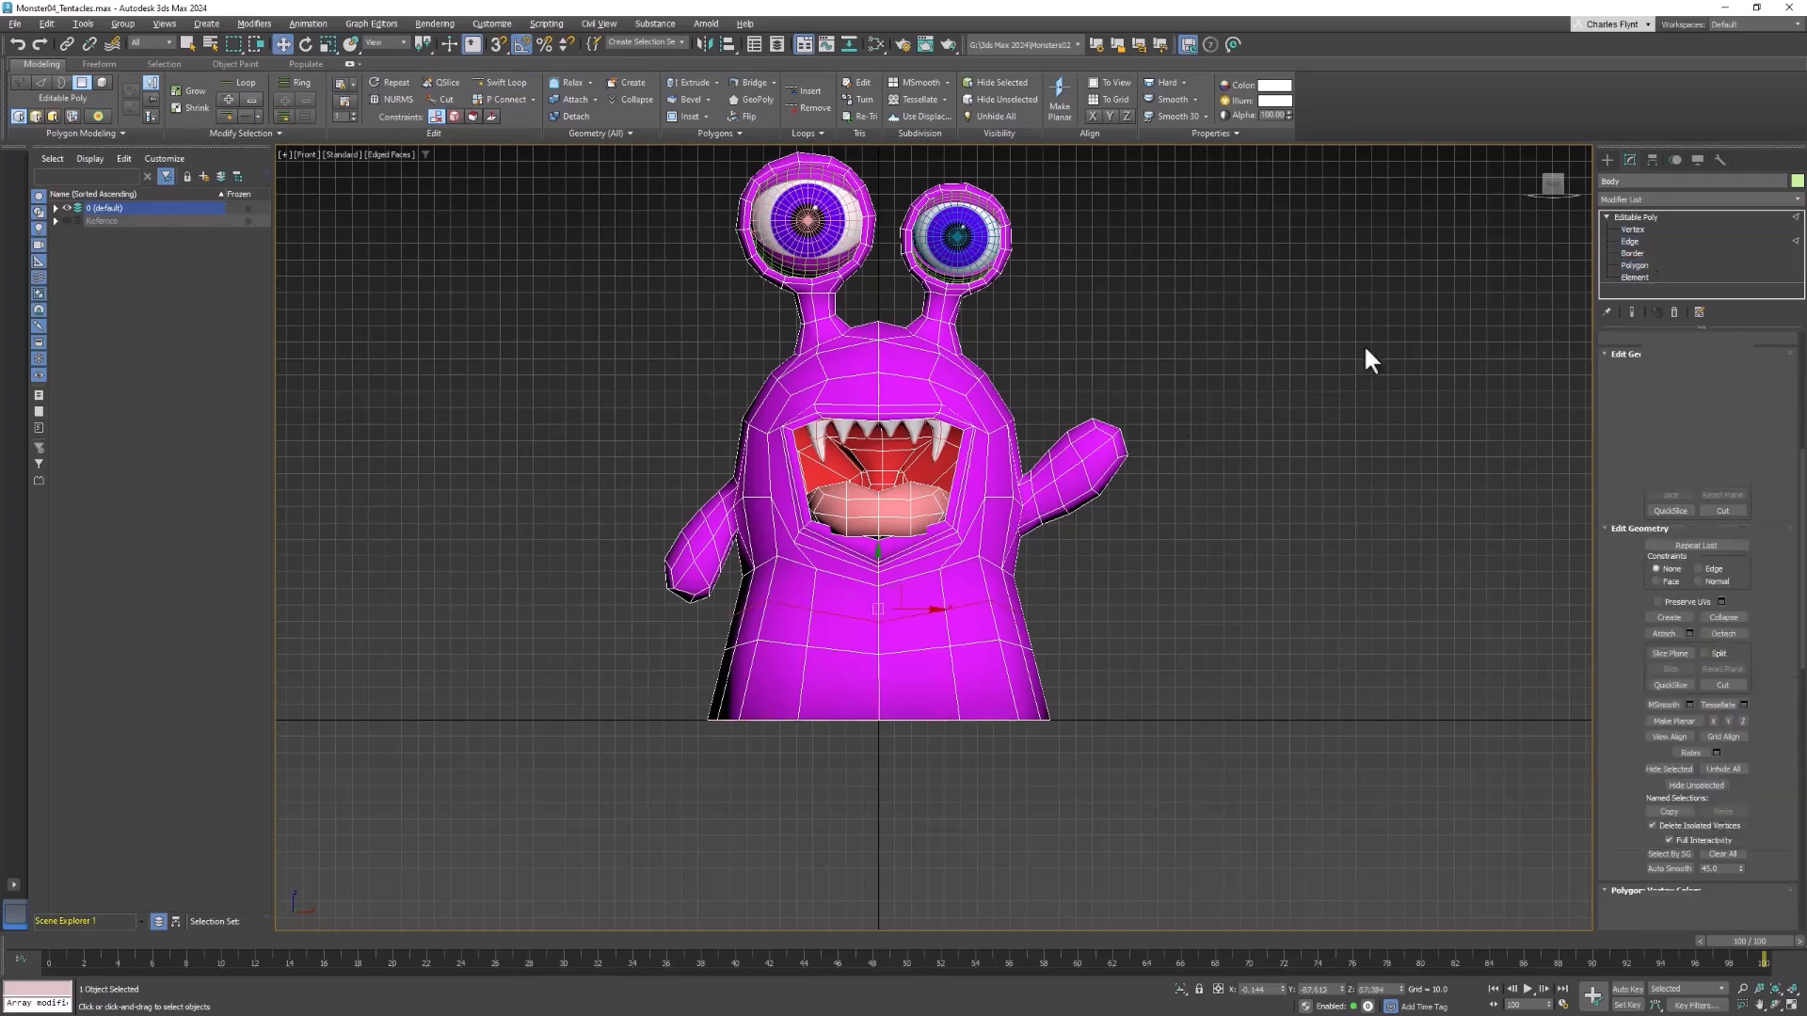
Scale the selected edge loop around the lower body inward to narrow the waist above the flared base
left_click(328, 44)
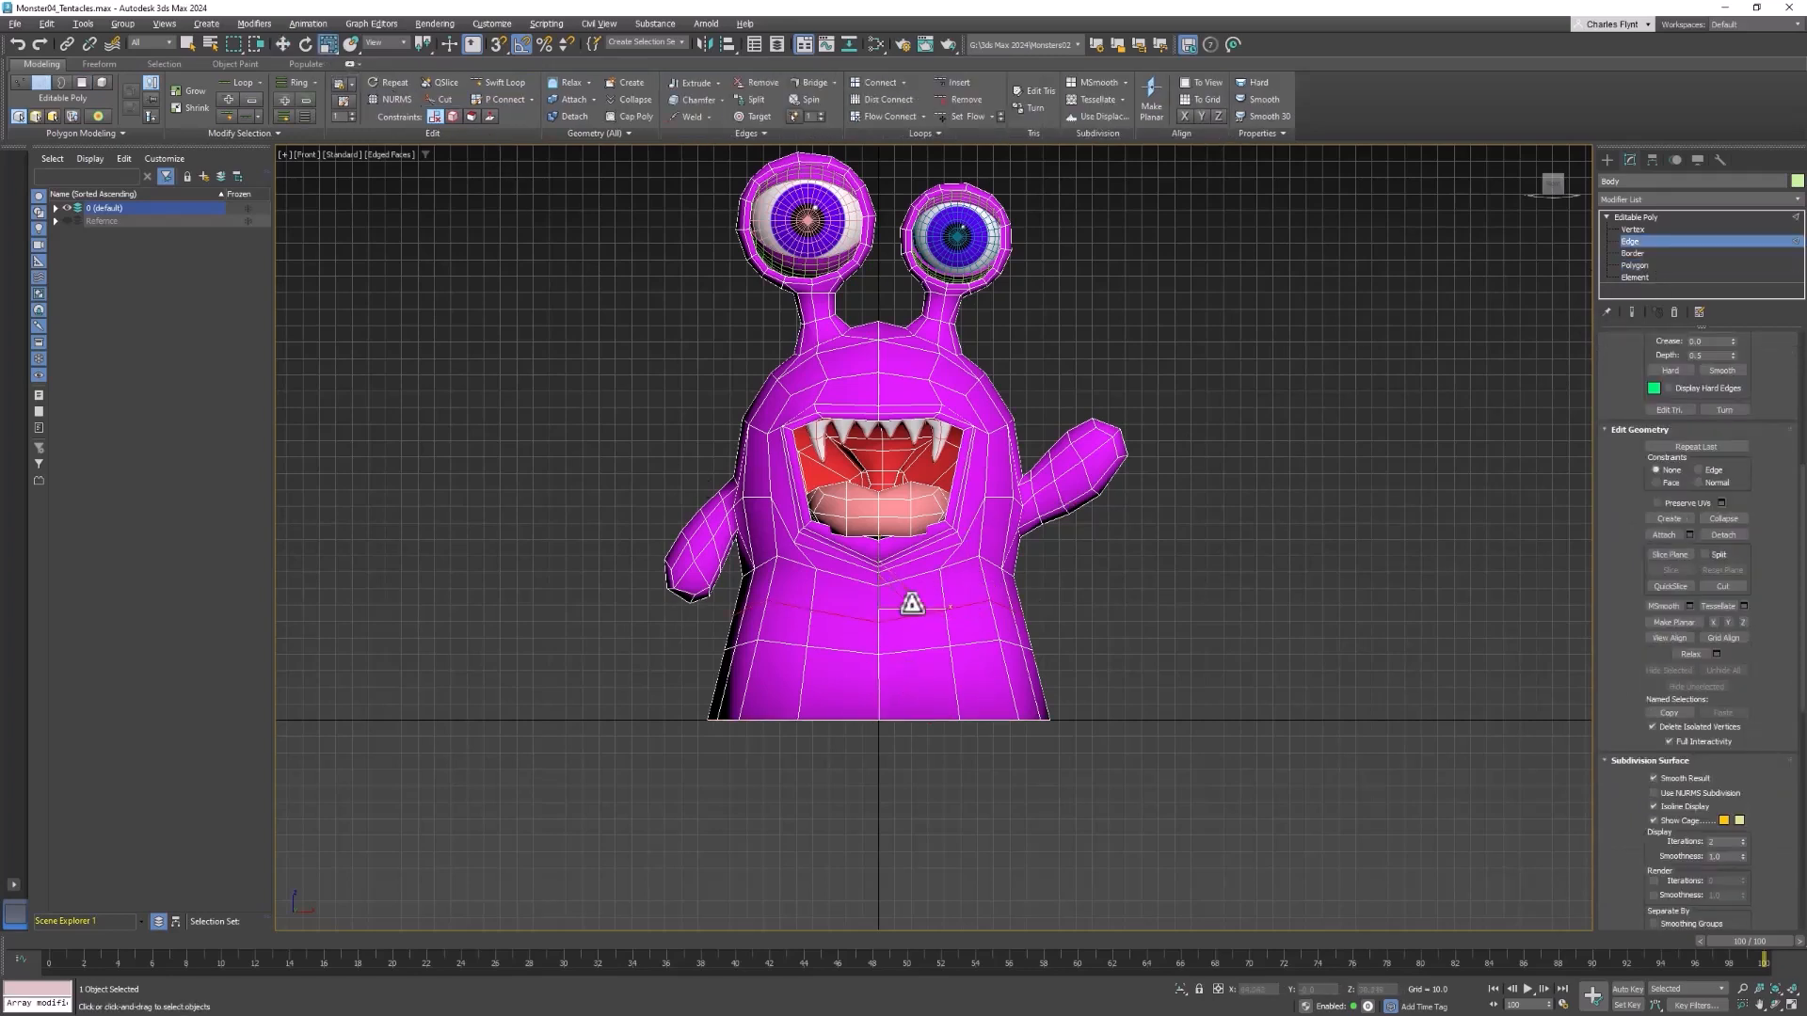
left_click_drag(895, 581, 893, 605)
middle_click_drag(1229, 681, 1230, 678)
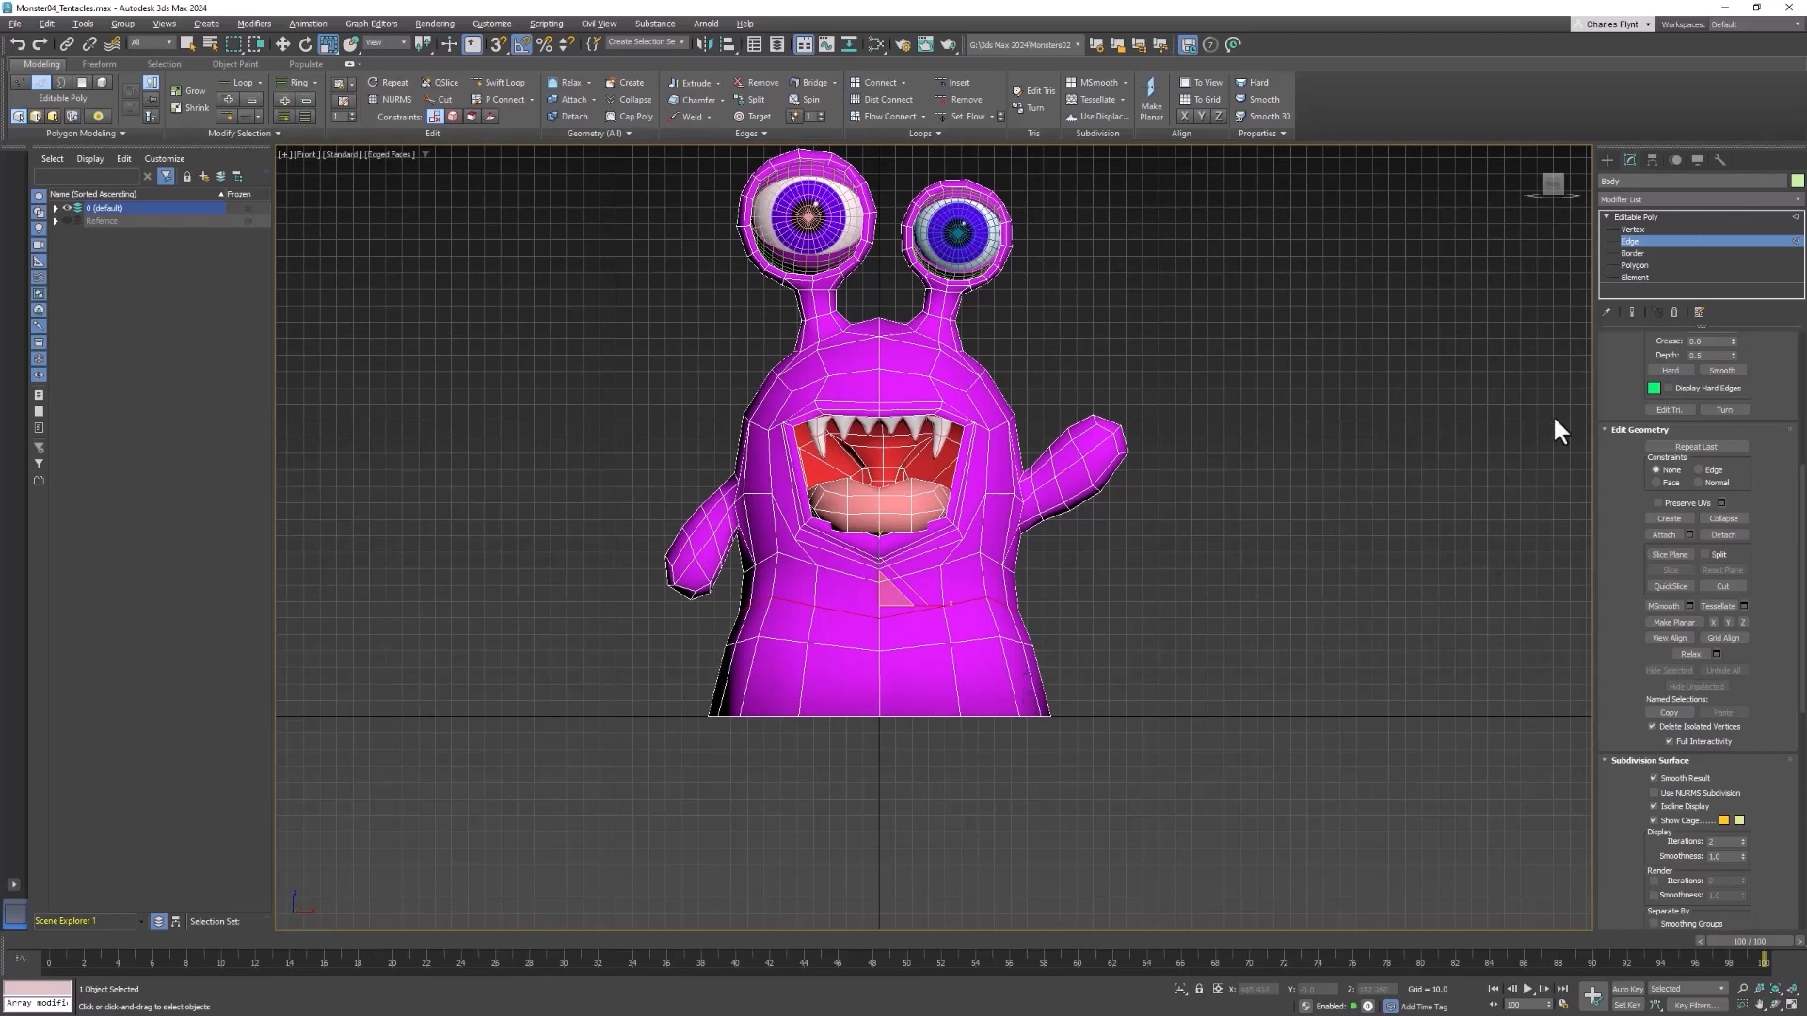
In Polygon editing, select the front and back corner polygon pairs of the bottom row on the raised-arm side
left_click(1637, 266)
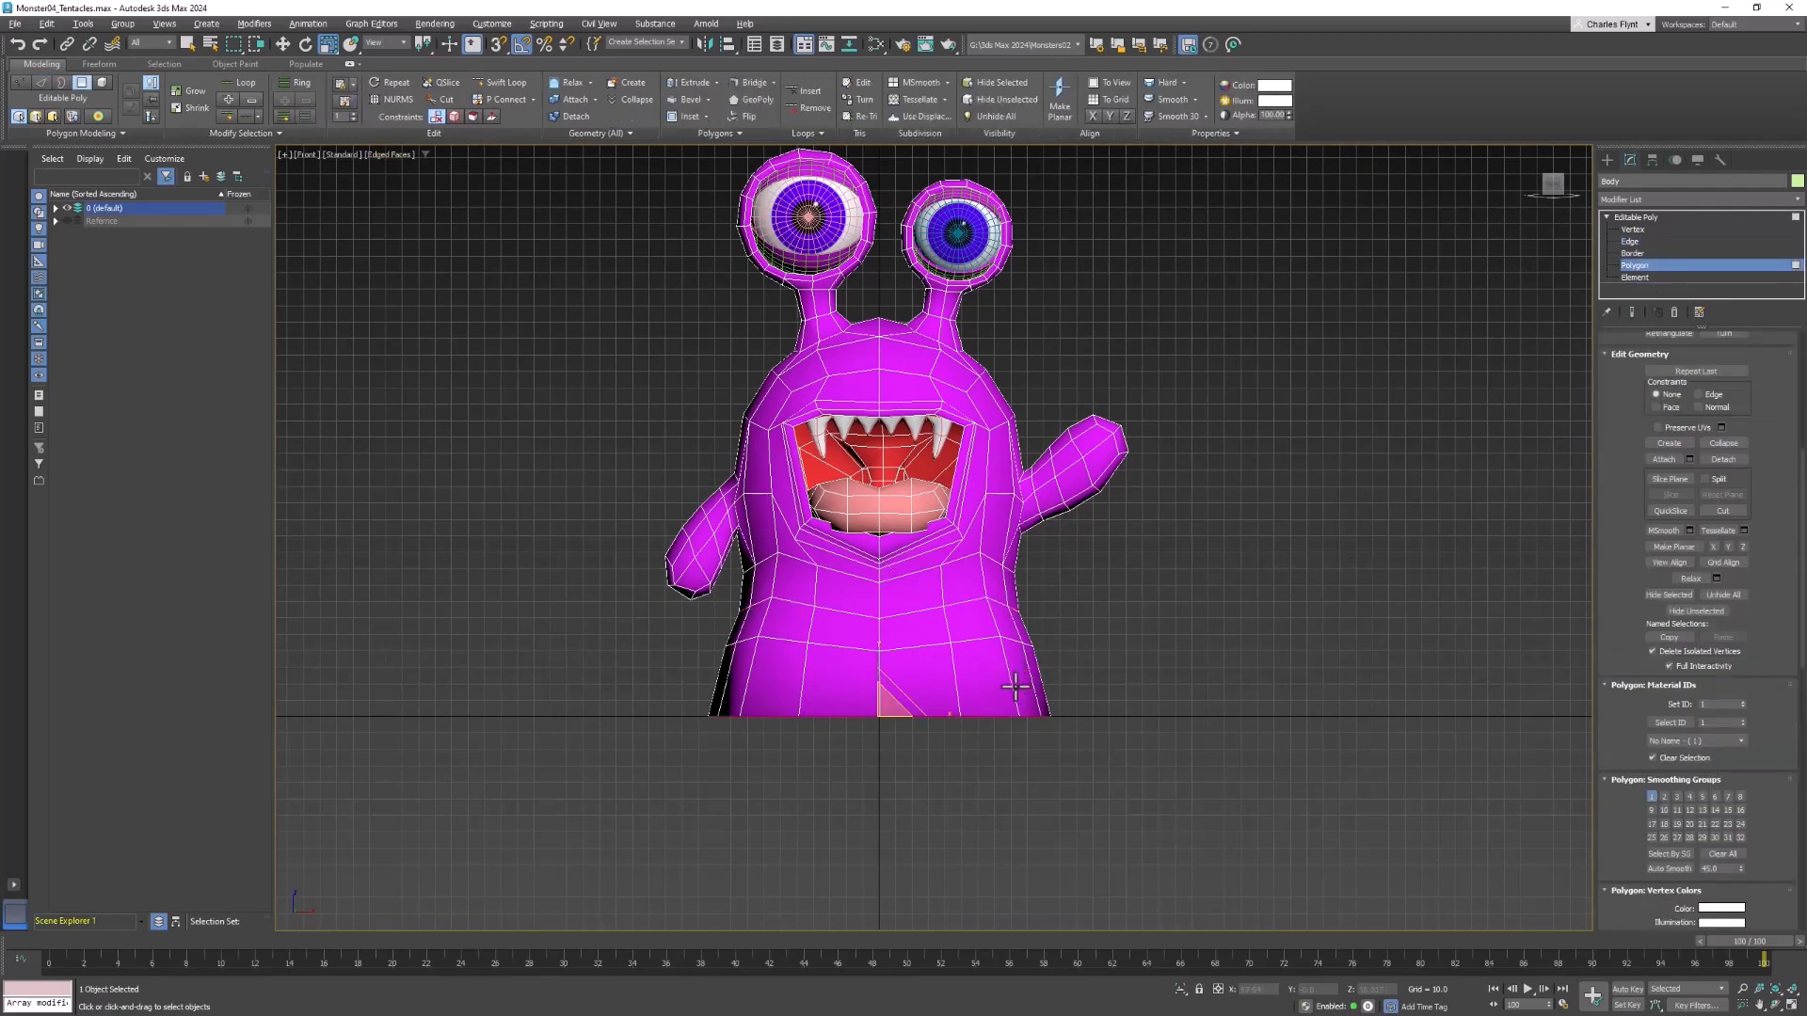
left_click(990, 681)
middle_click_drag(1386, 802, 1386, 799, "alt")
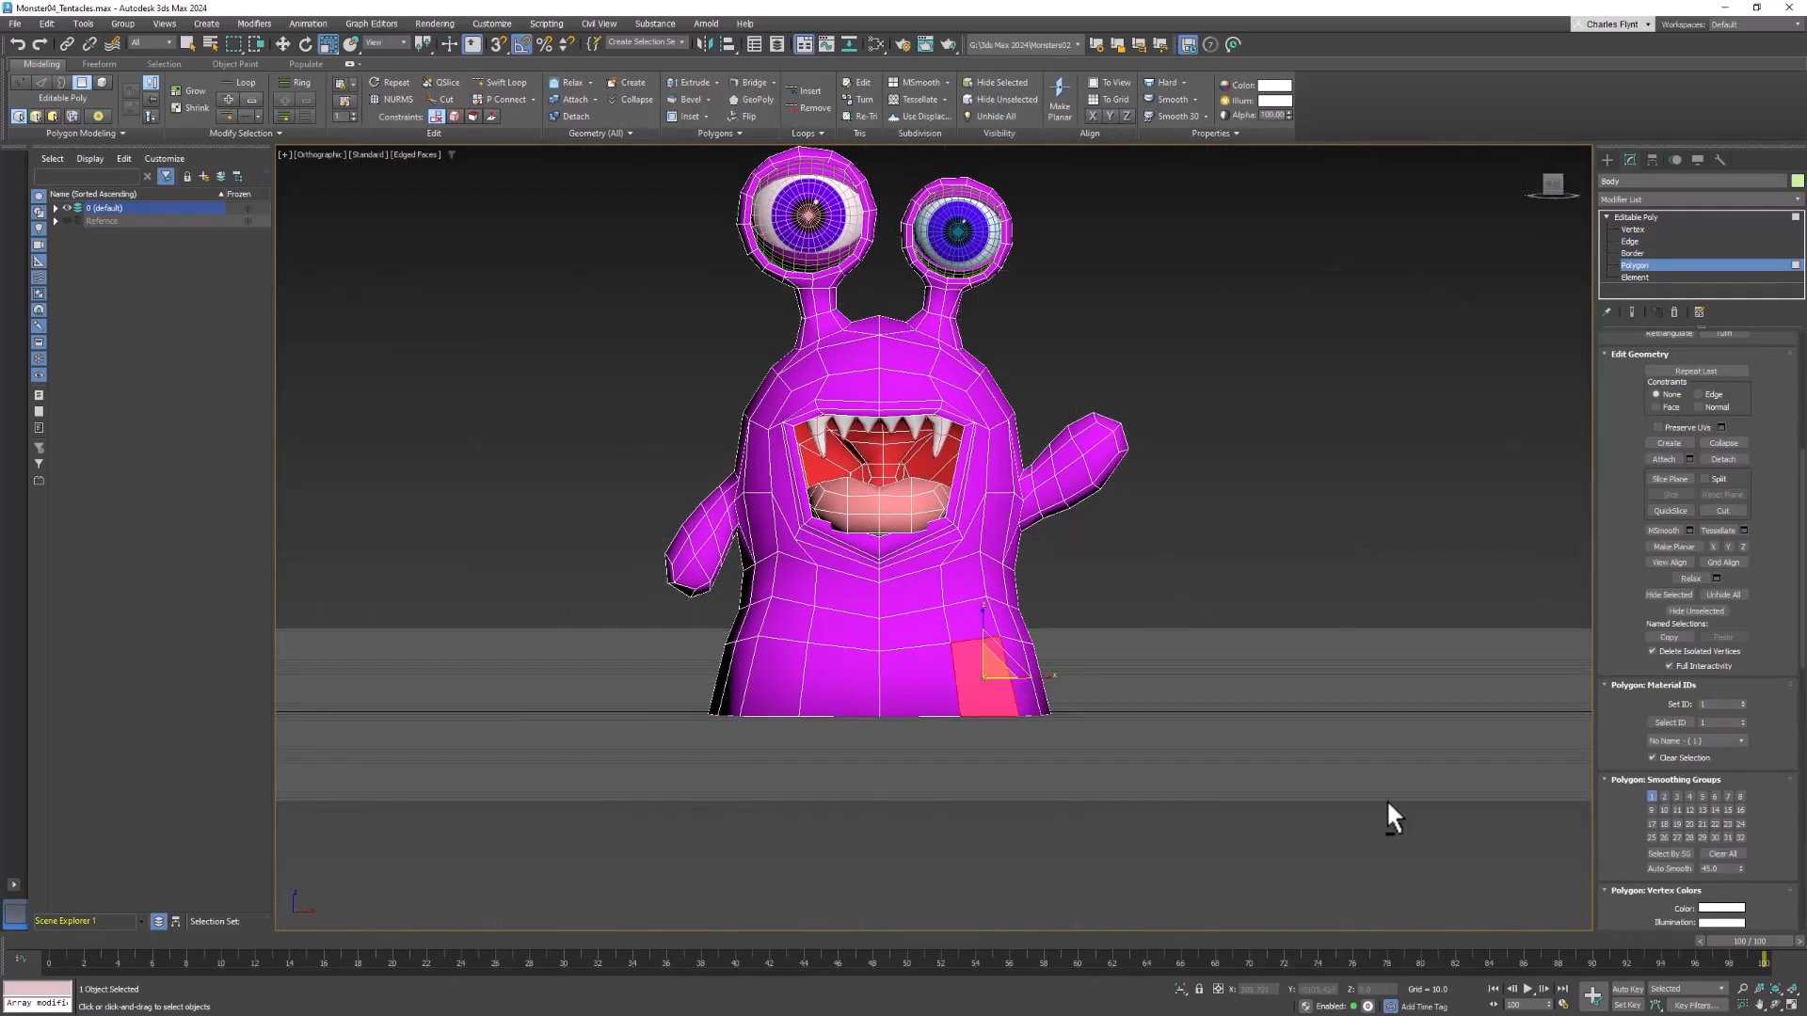
key("p")
middle_click_drag(868, 461, 851, 561, "alt")
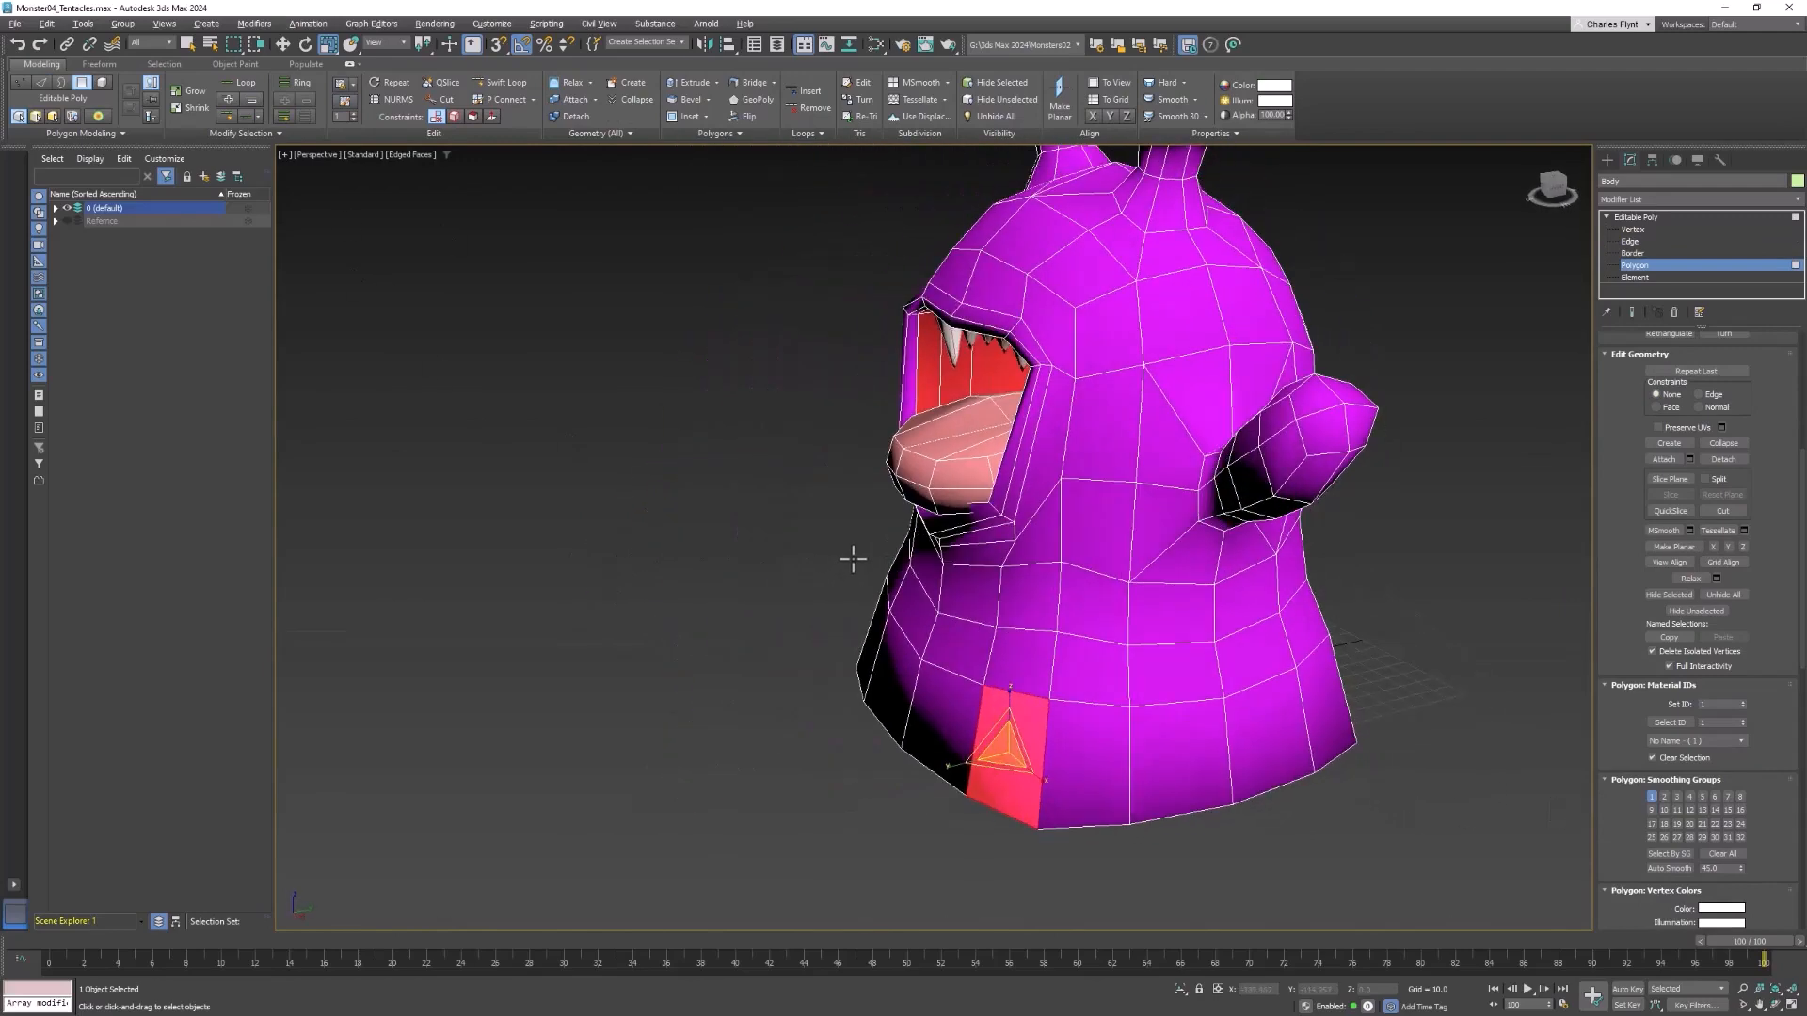
middle_click_drag(1087, 766, 1222, 734, "alt")
left_click(1223, 692, "ctrl")
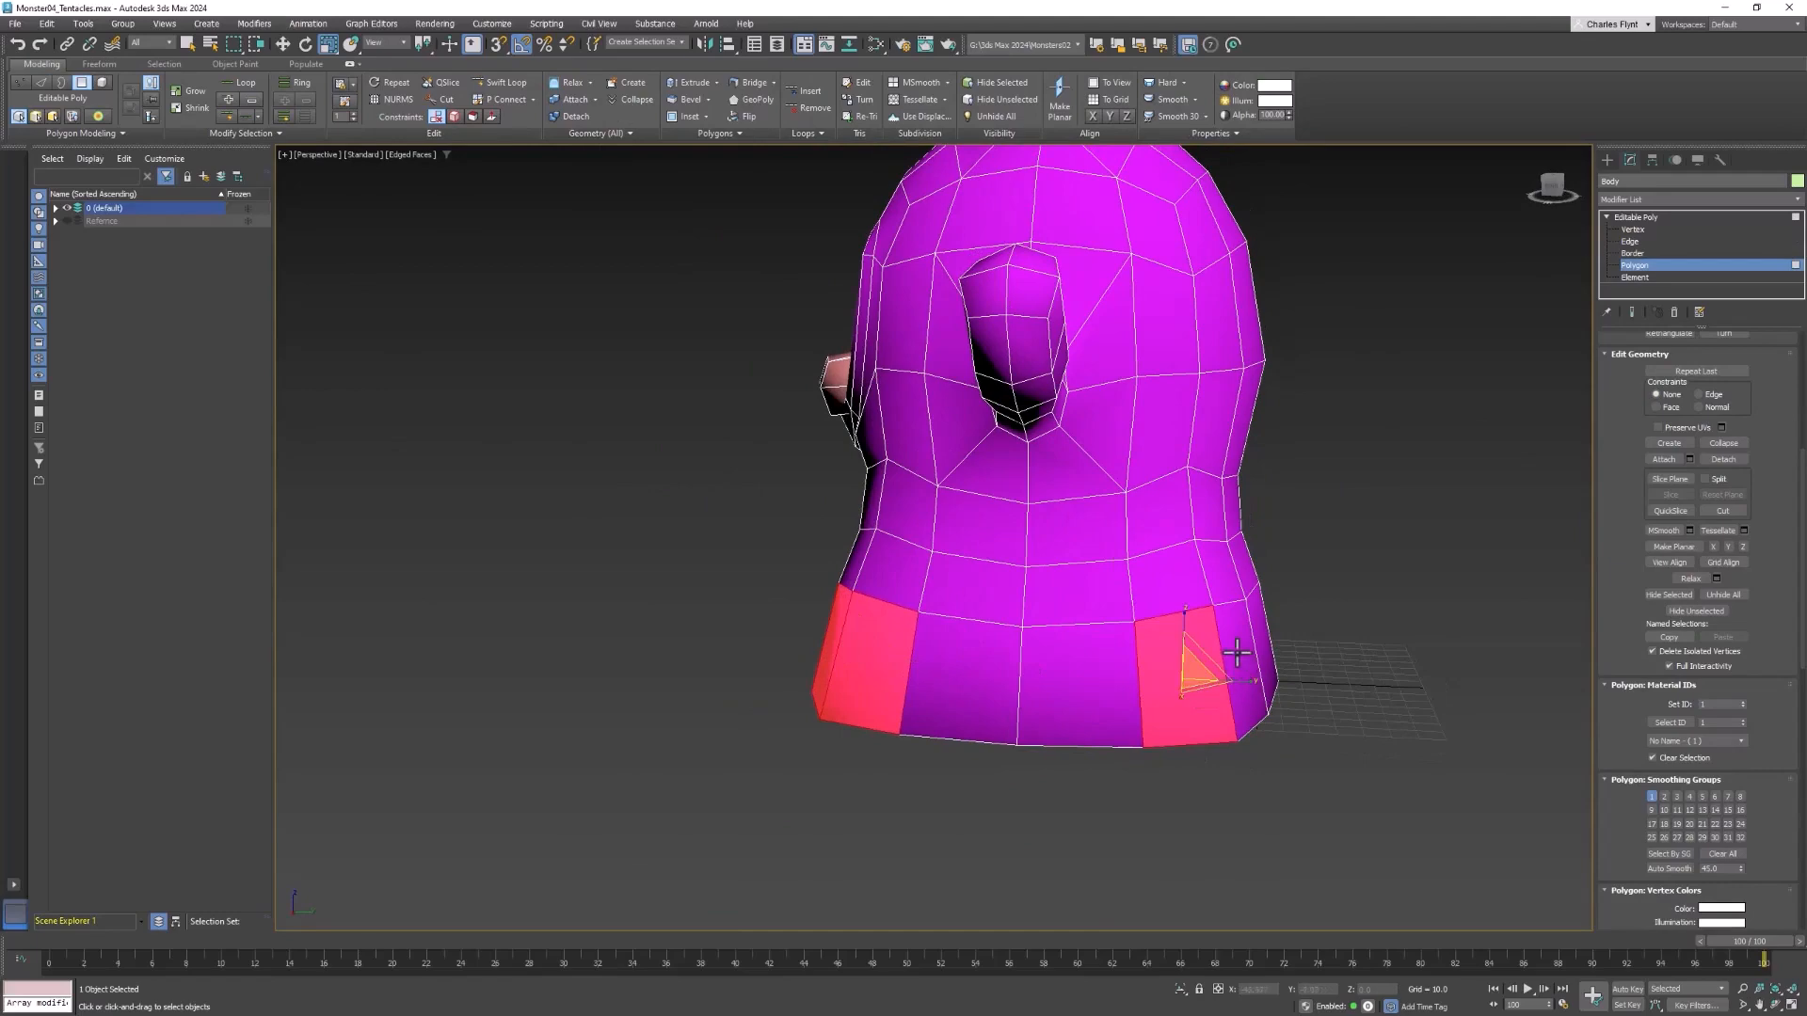
Add the back and front corner polygon pairs of the bottom row on the lowered-arm side to the selection
middle_click_drag(1324, 665, 969, 602, "alt")
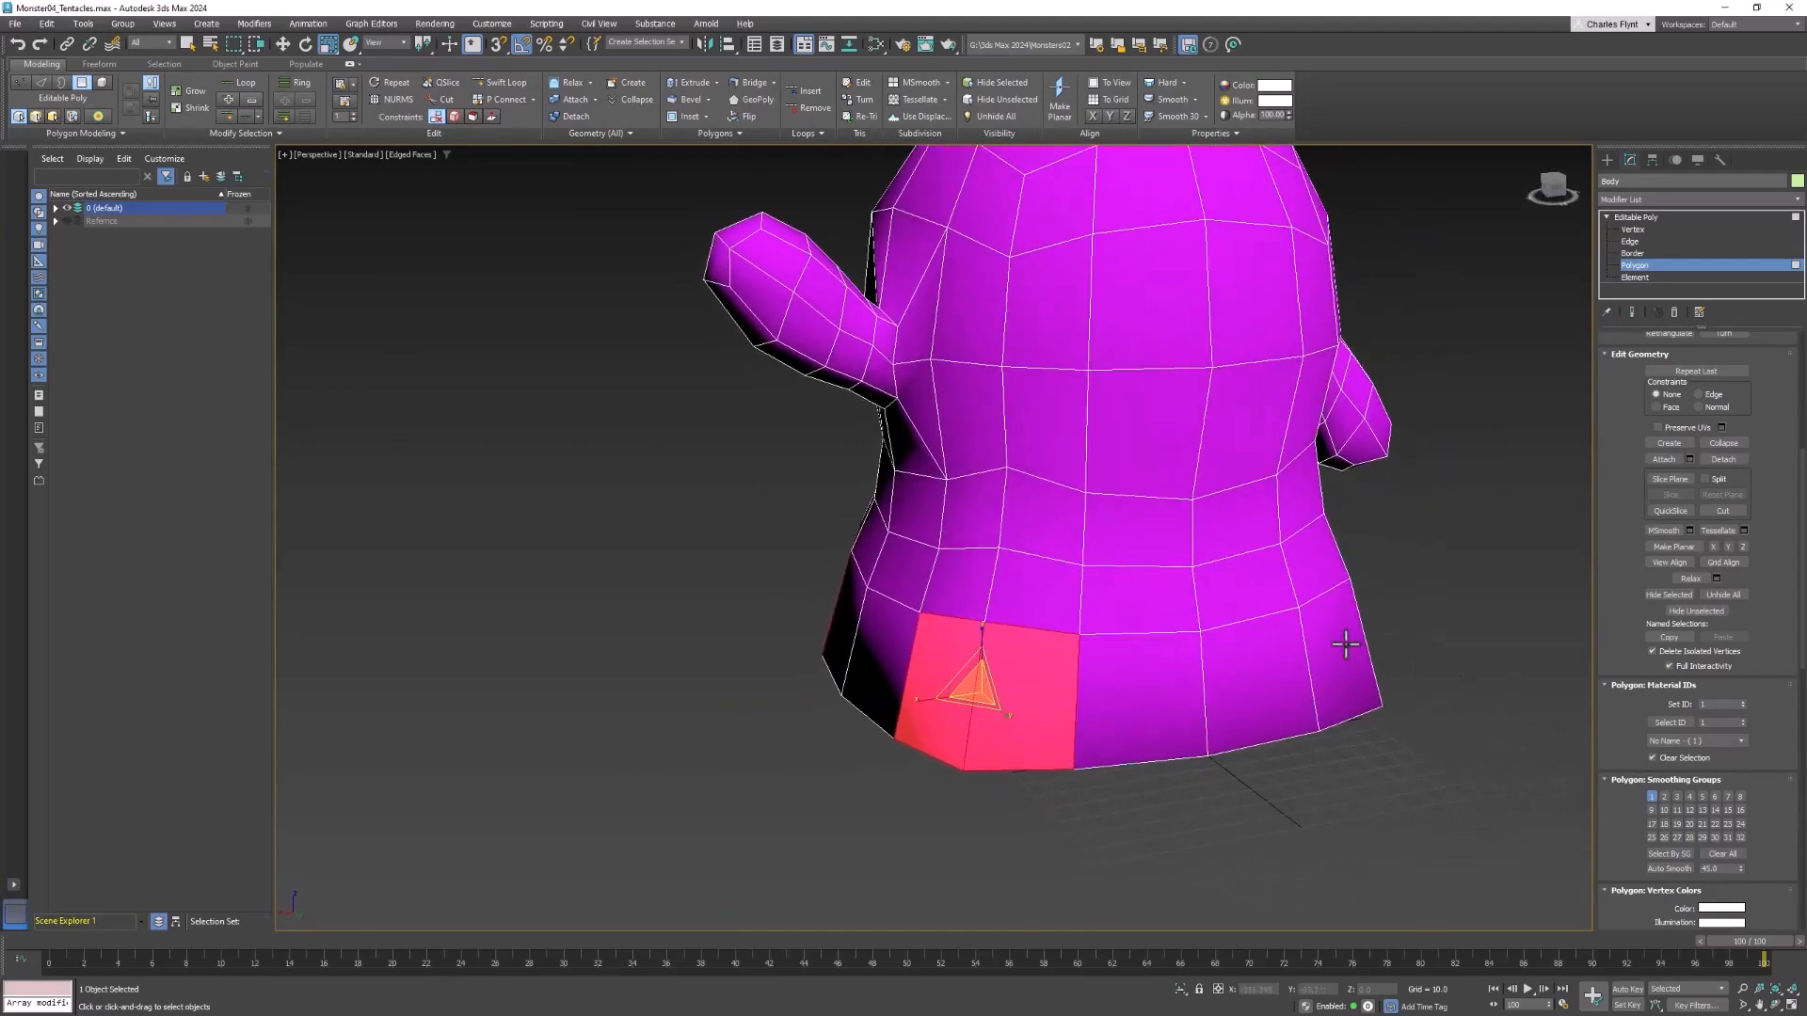
left_click(1346, 644, "ctrl")
middle_click_drag(1415, 662, 1284, 670, "alt")
left_click(1232, 742, "ctrl")
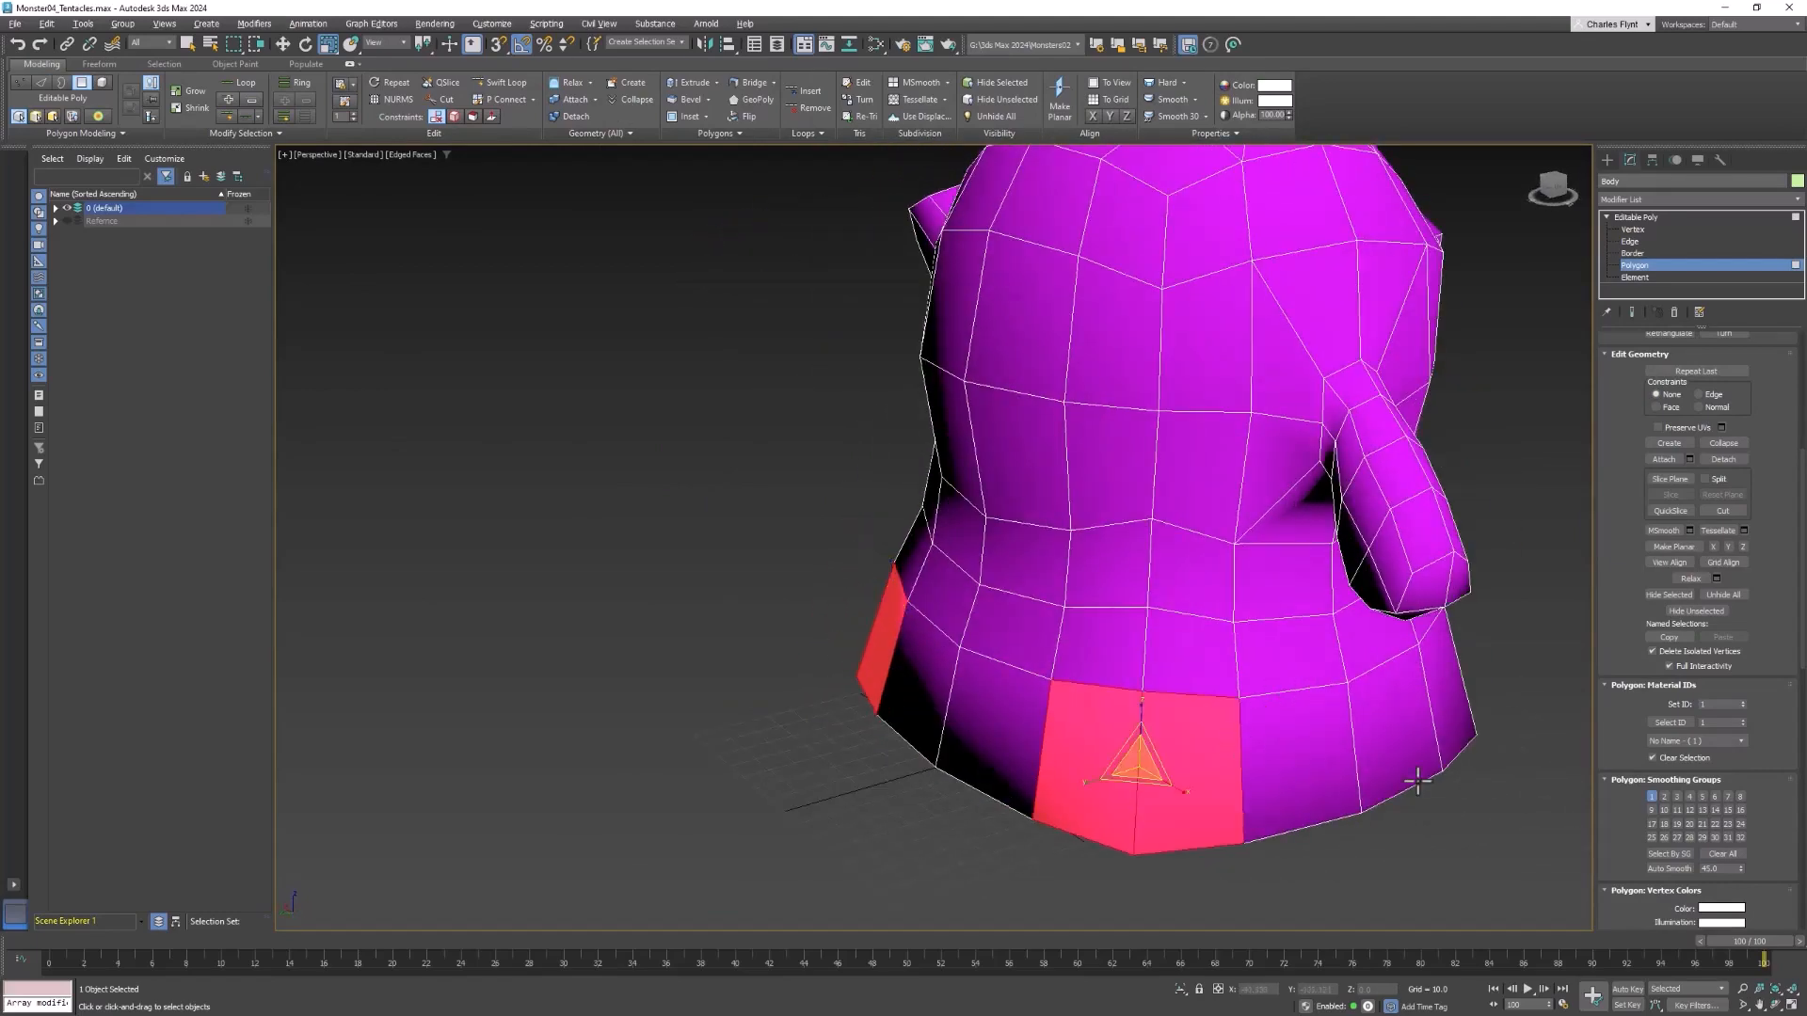
middle_click_drag(1418, 782, 1149, 532, "alt")
left_click(1096, 666, "ctrl")
left_click(1009, 676, "ctrl")
Inset the four selected corner polygon pairs by an amount of 4.647
right_click(1149, 533)
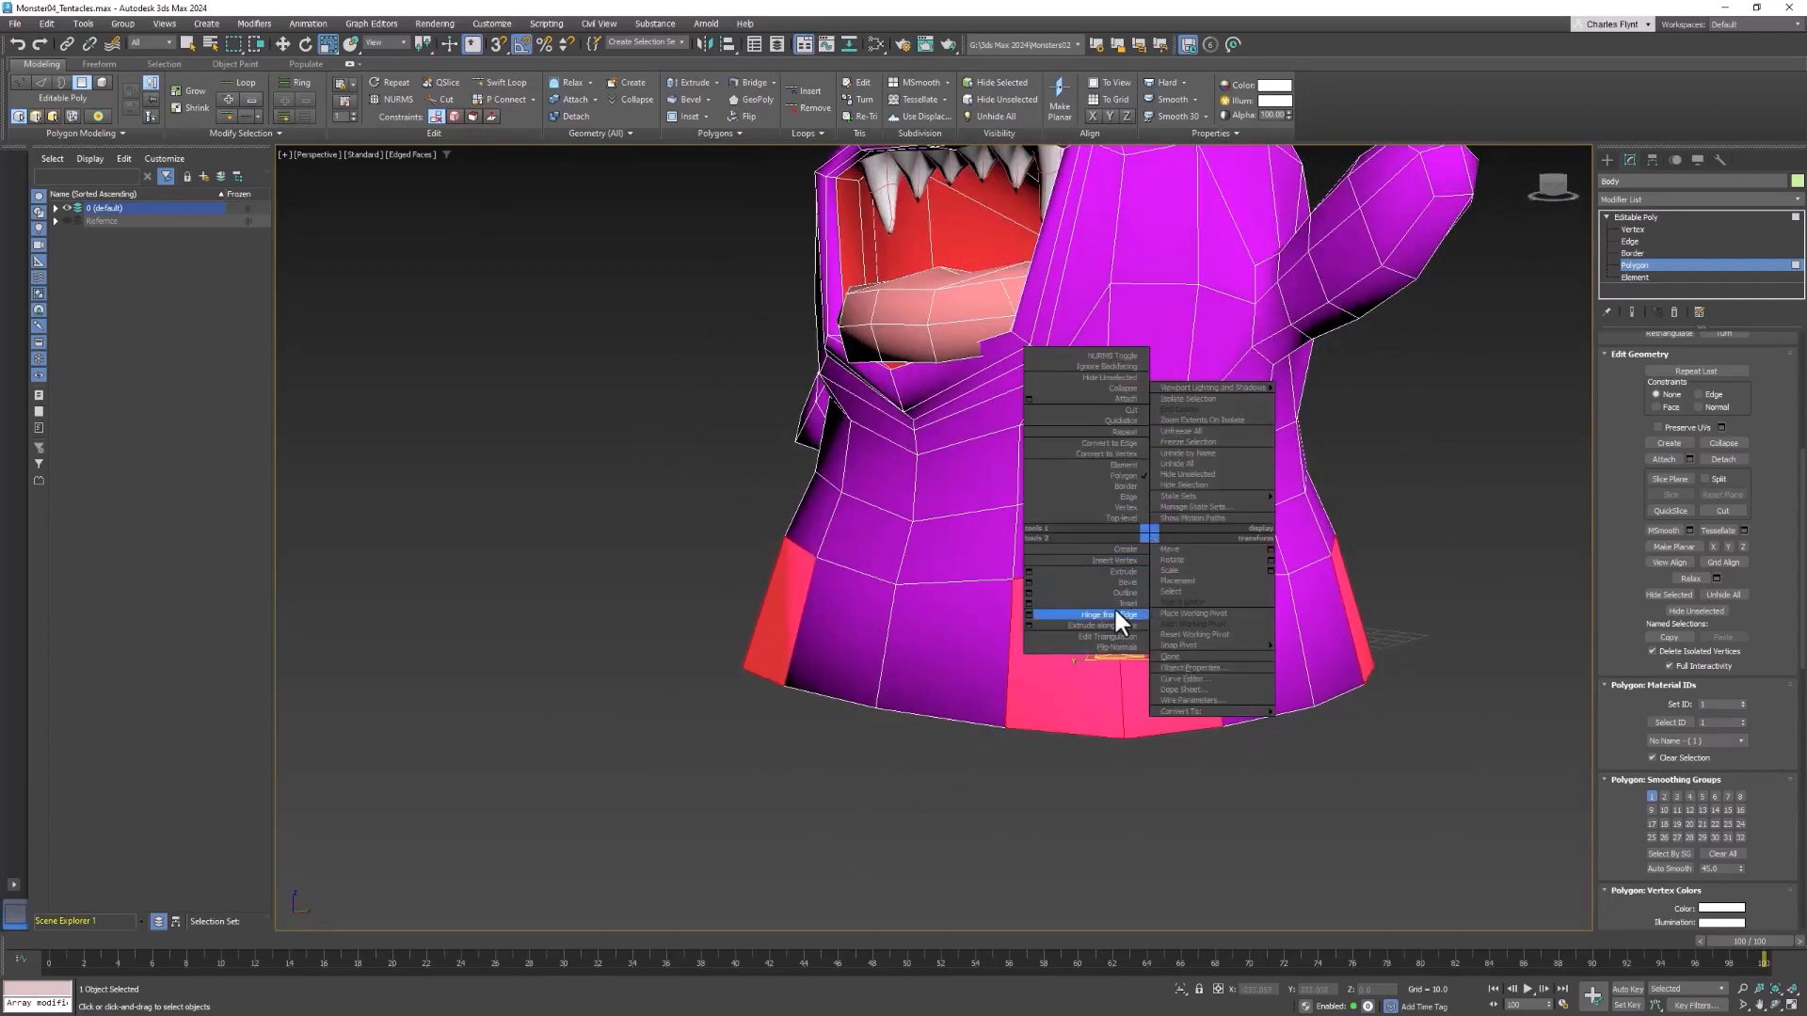
left_click(1028, 603)
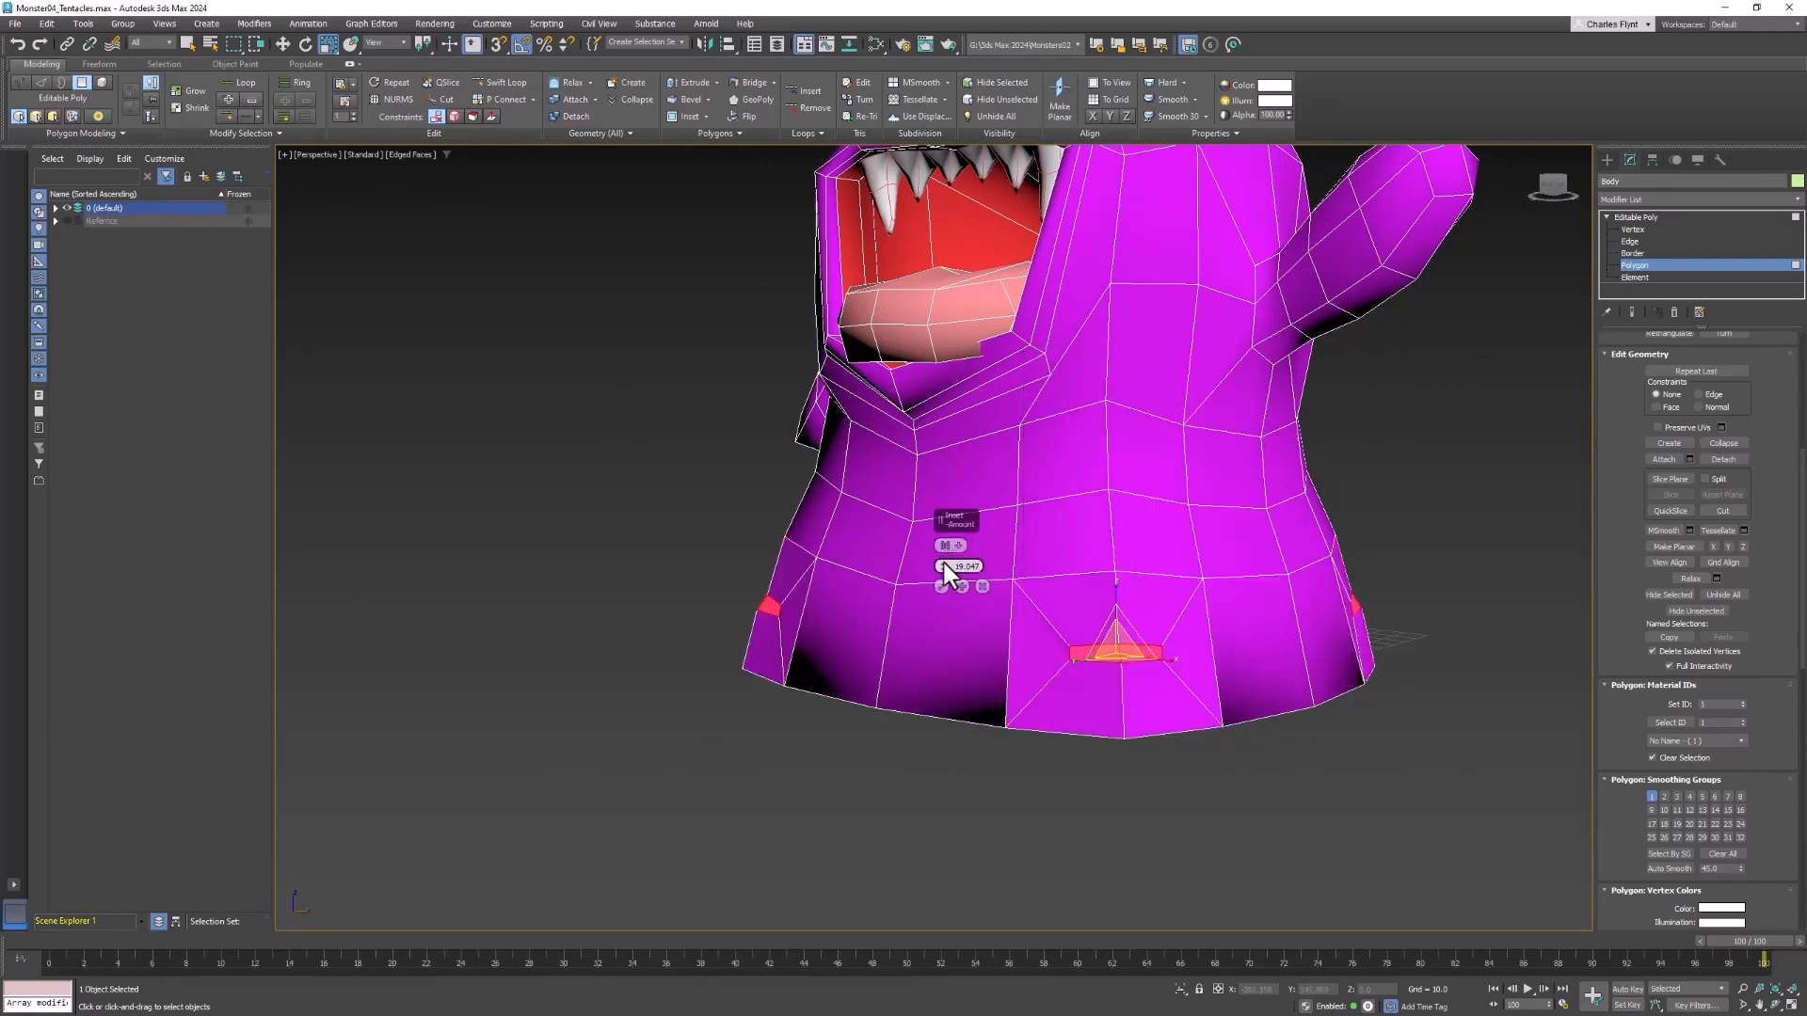
left_click_drag(943, 566, 966, 677)
middle_click_drag(1093, 706, 1161, 709, "alt")
left_click(941, 584)
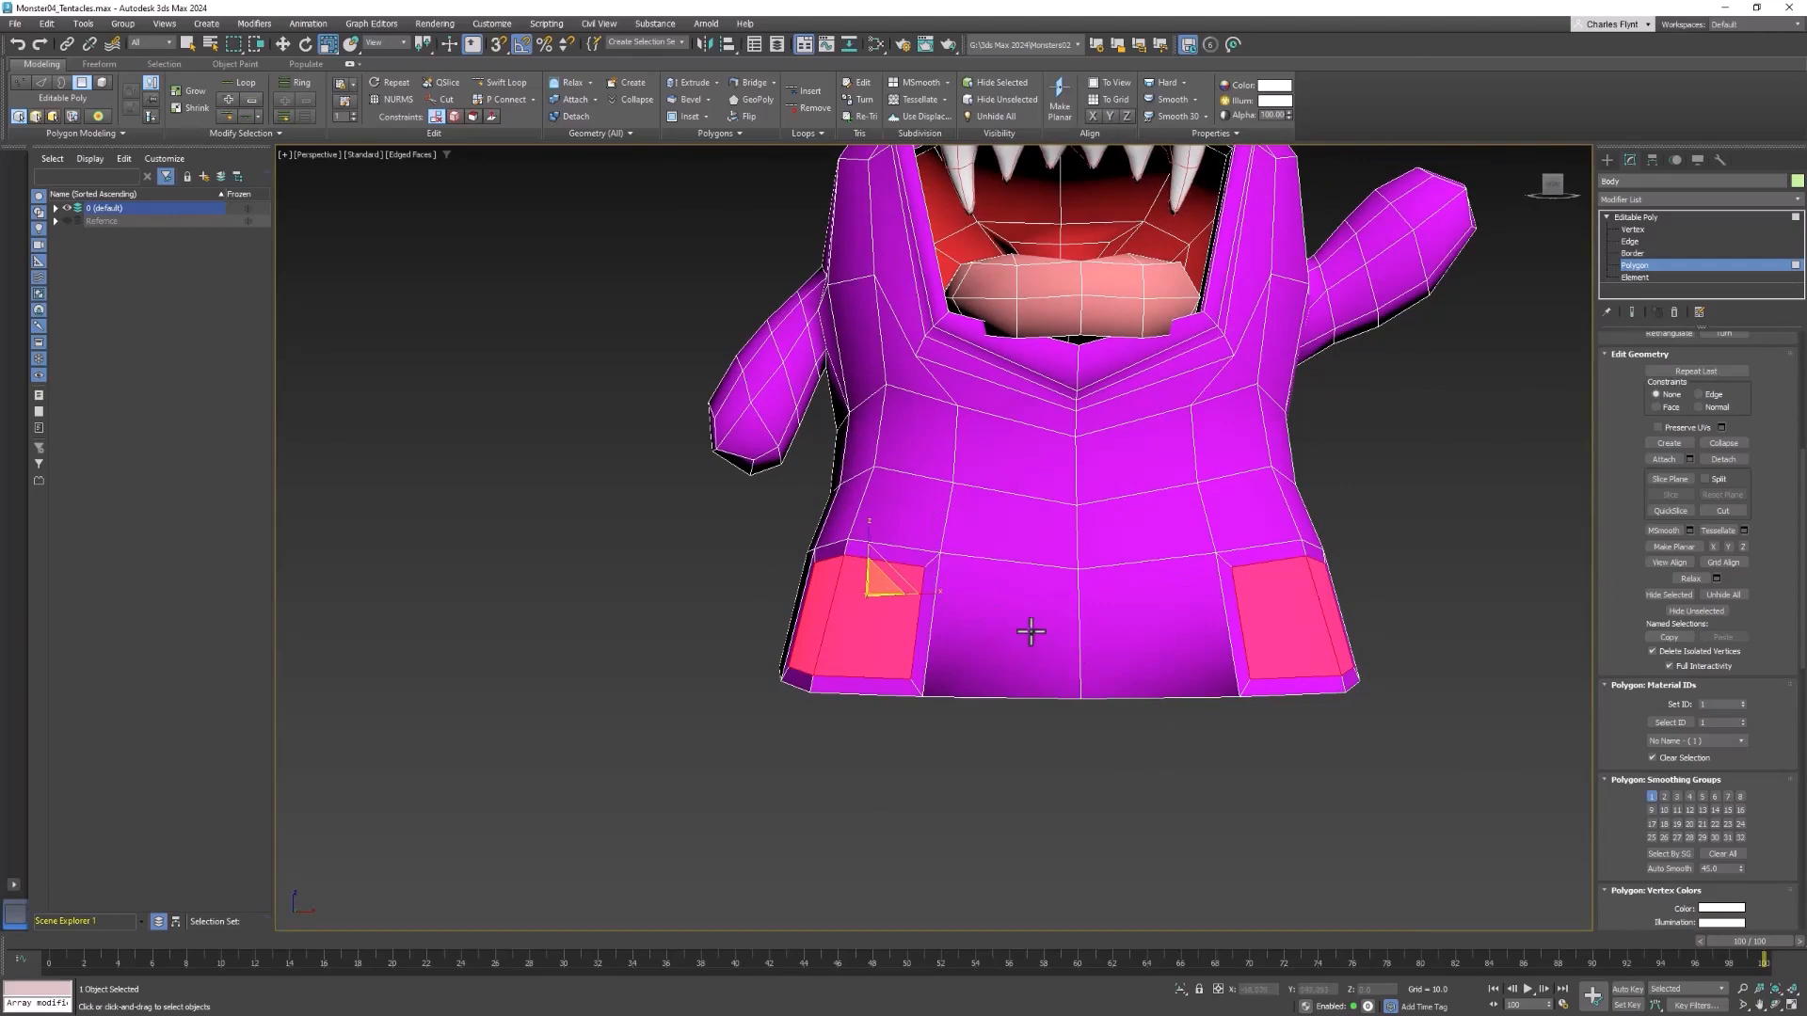
Select the remaining front, back and both side polygon pairs in the bottom row, between the inset corner pairs
left_click(1110, 632)
middle_click_drag(1017, 633, 946, 715, "alt")
left_click(837, 708, "ctrl")
left_click(669, 668, "ctrl")
middle_click_drag(707, 670, 1087, 511)
left_click(918, 563, "ctrl")
left_click(757, 529, "ctrl")
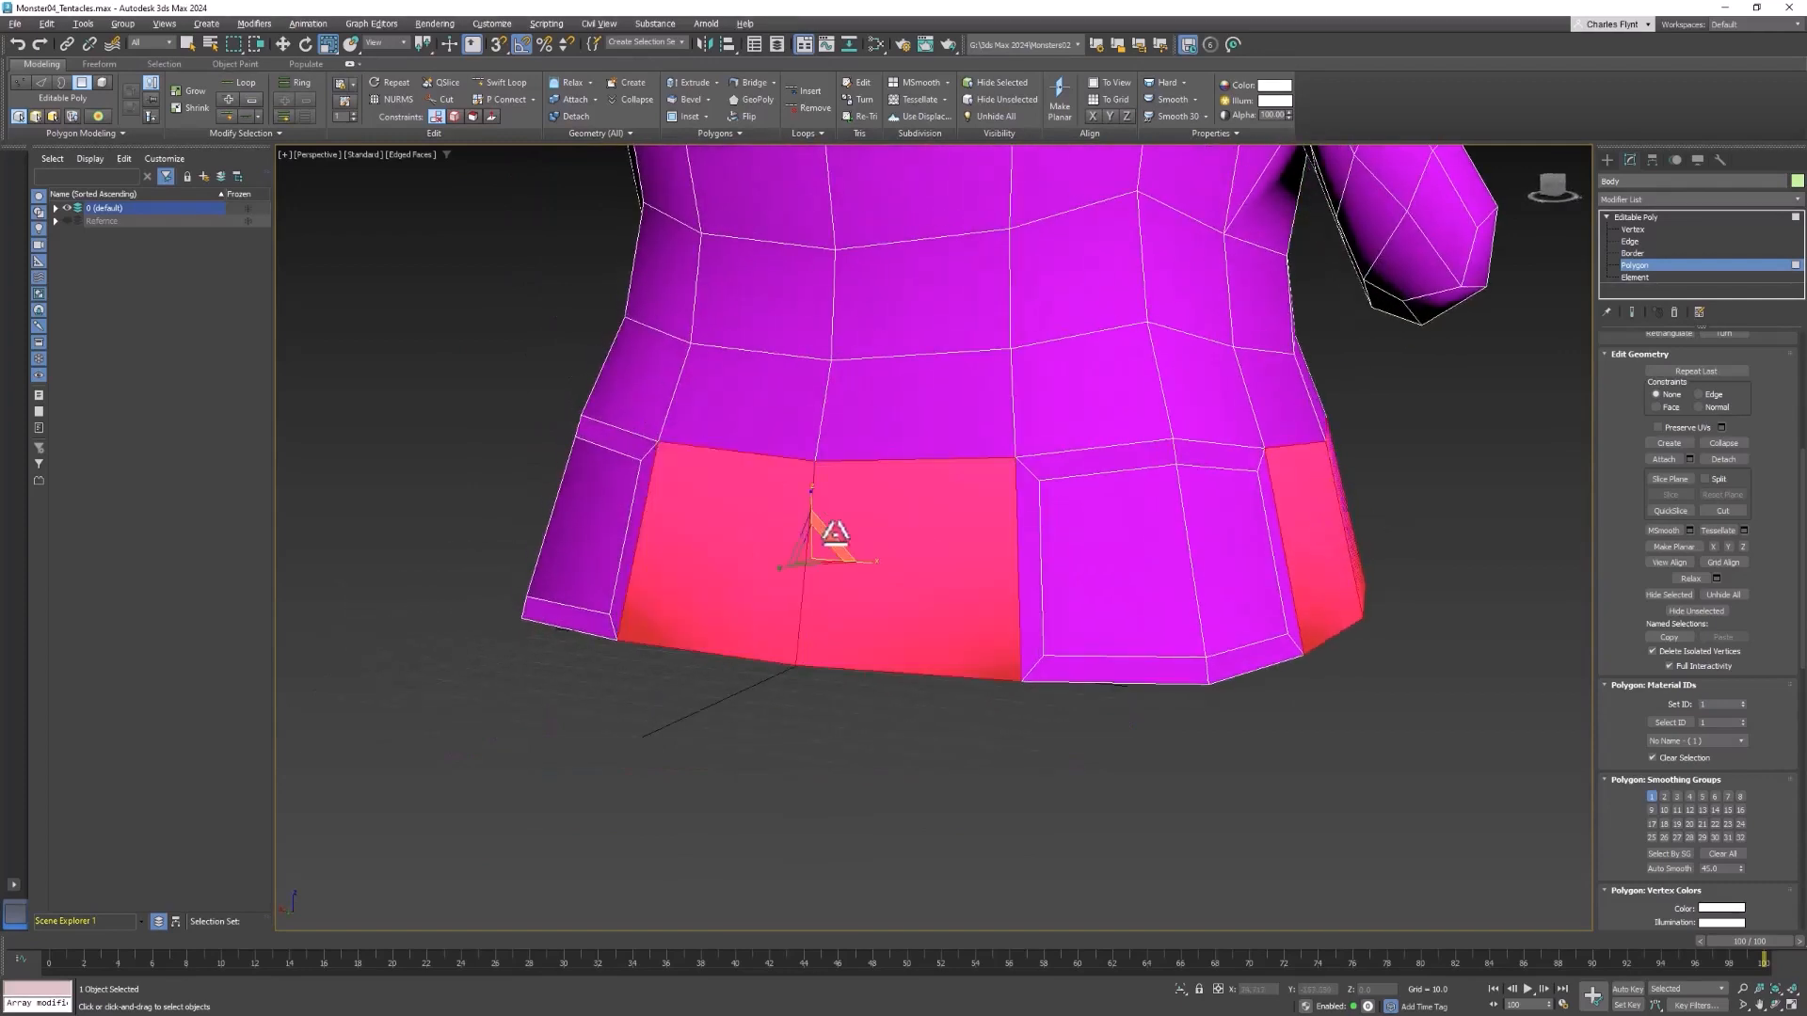
middle_click_drag(828, 527, 927, 470, "alt")
left_click(927, 471, "ctrl")
left_click(806, 456, "ctrl")
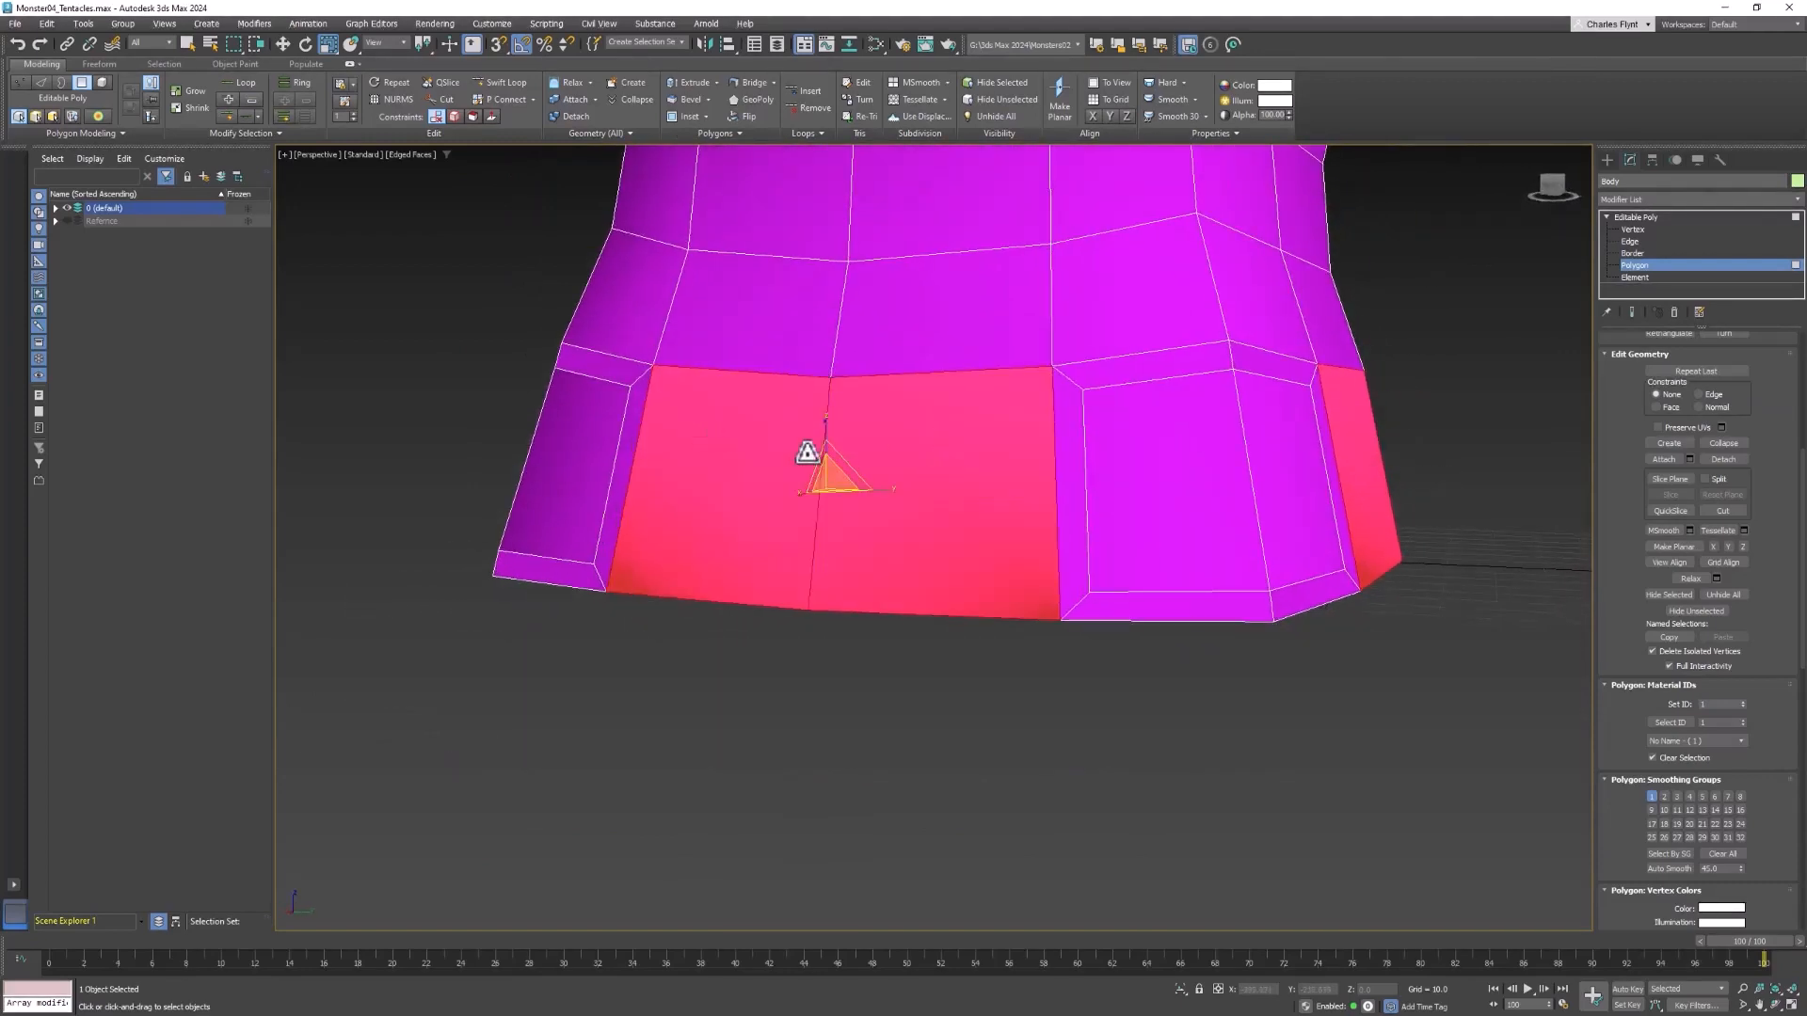
Inset the front, back and side polygon pairs by the same amount of 4.647
middle_click_drag(806, 455, 860, 463, "alt")
right_click(940, 450)
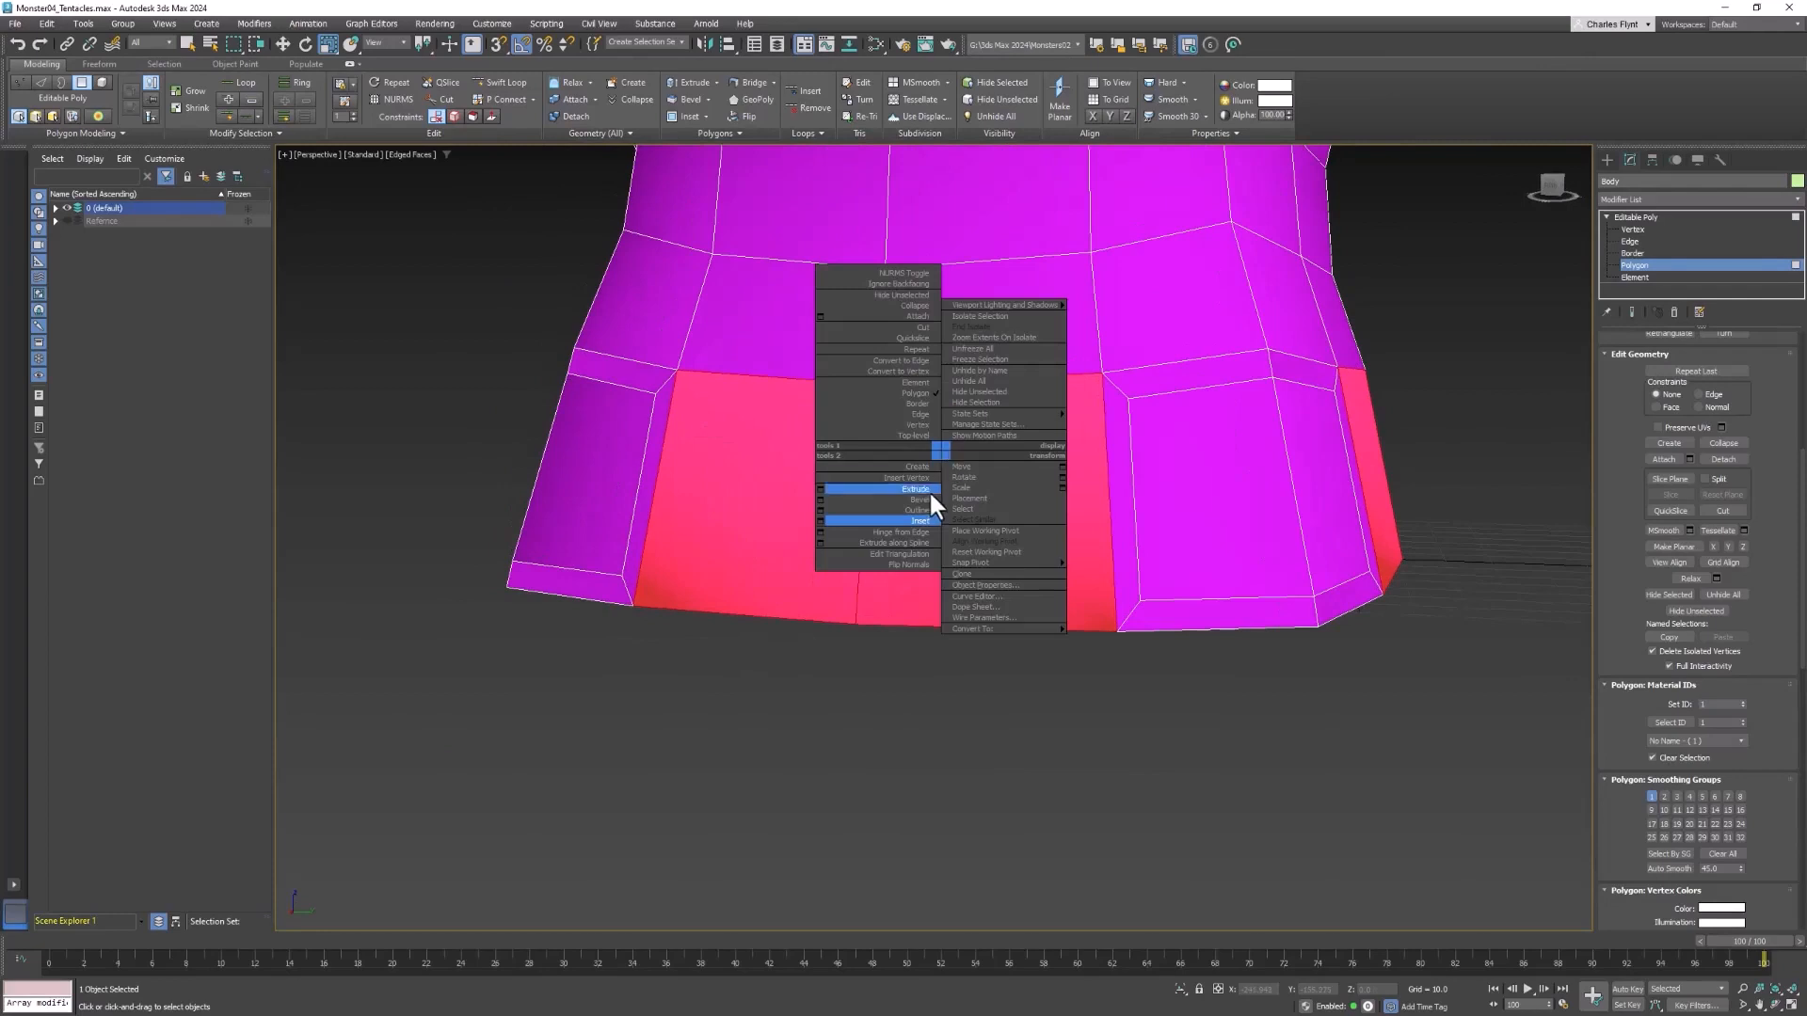
left_click(819, 520)
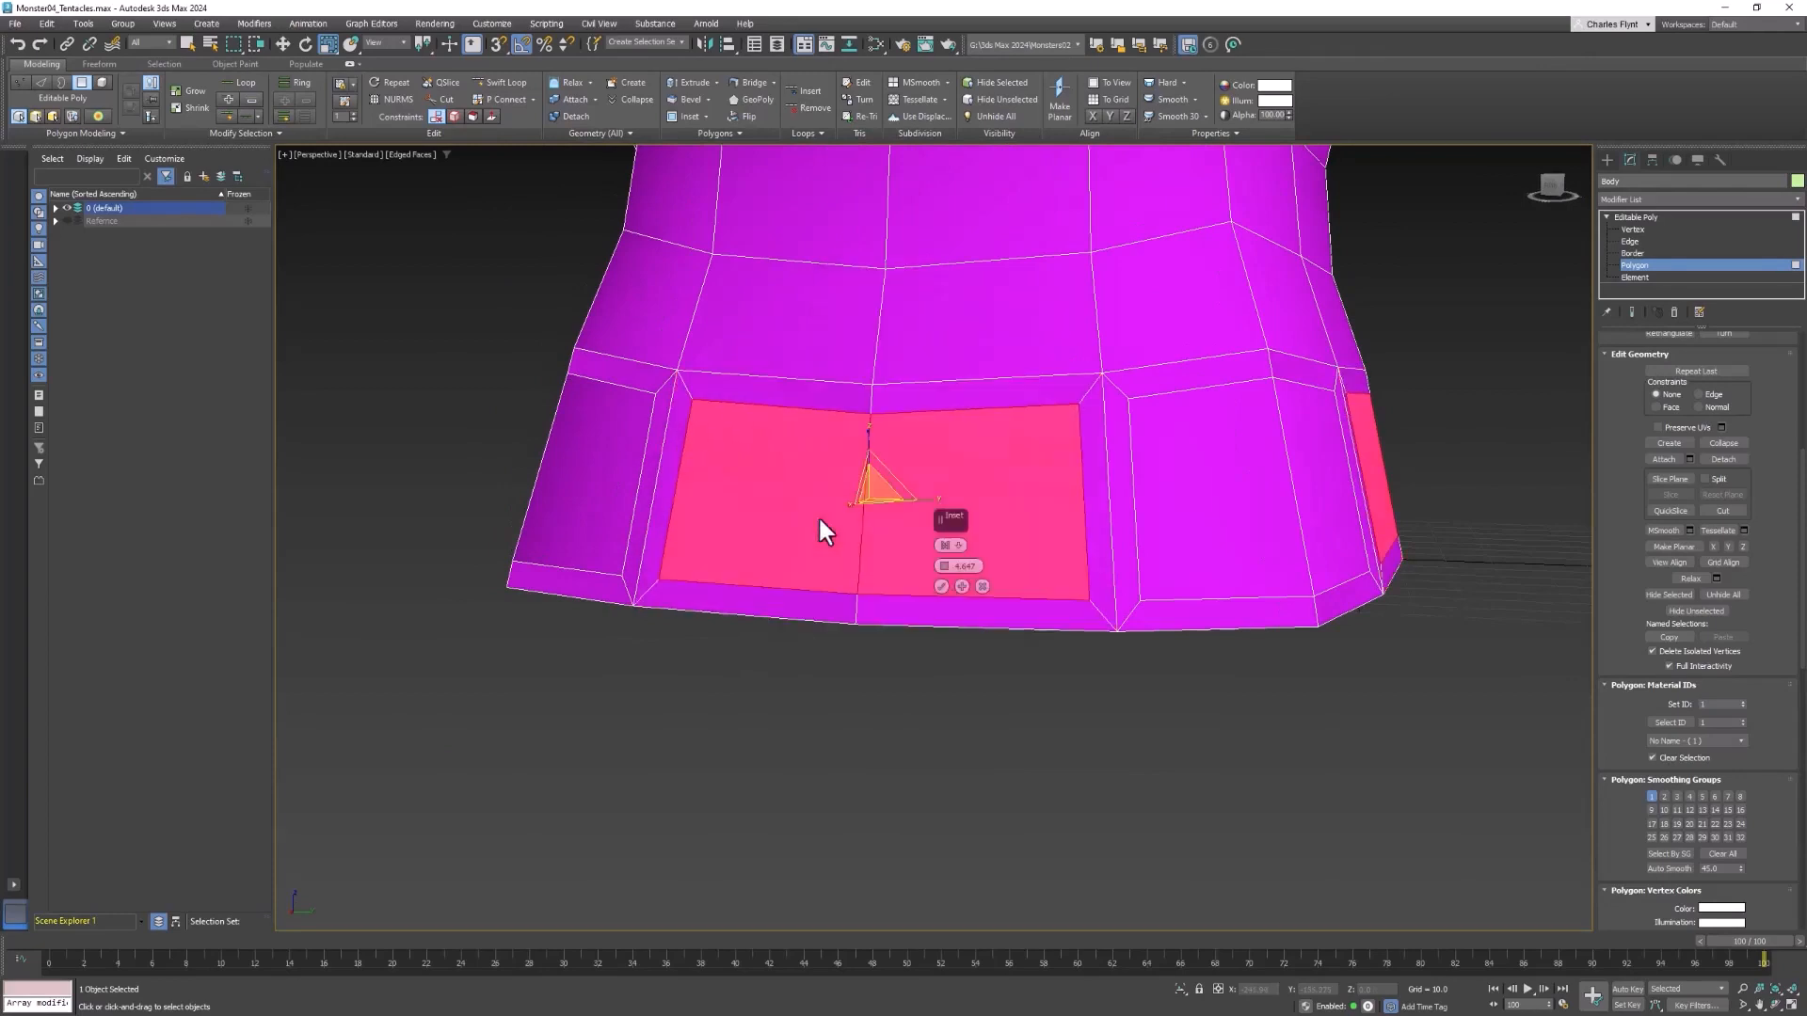
left_click(940, 585)
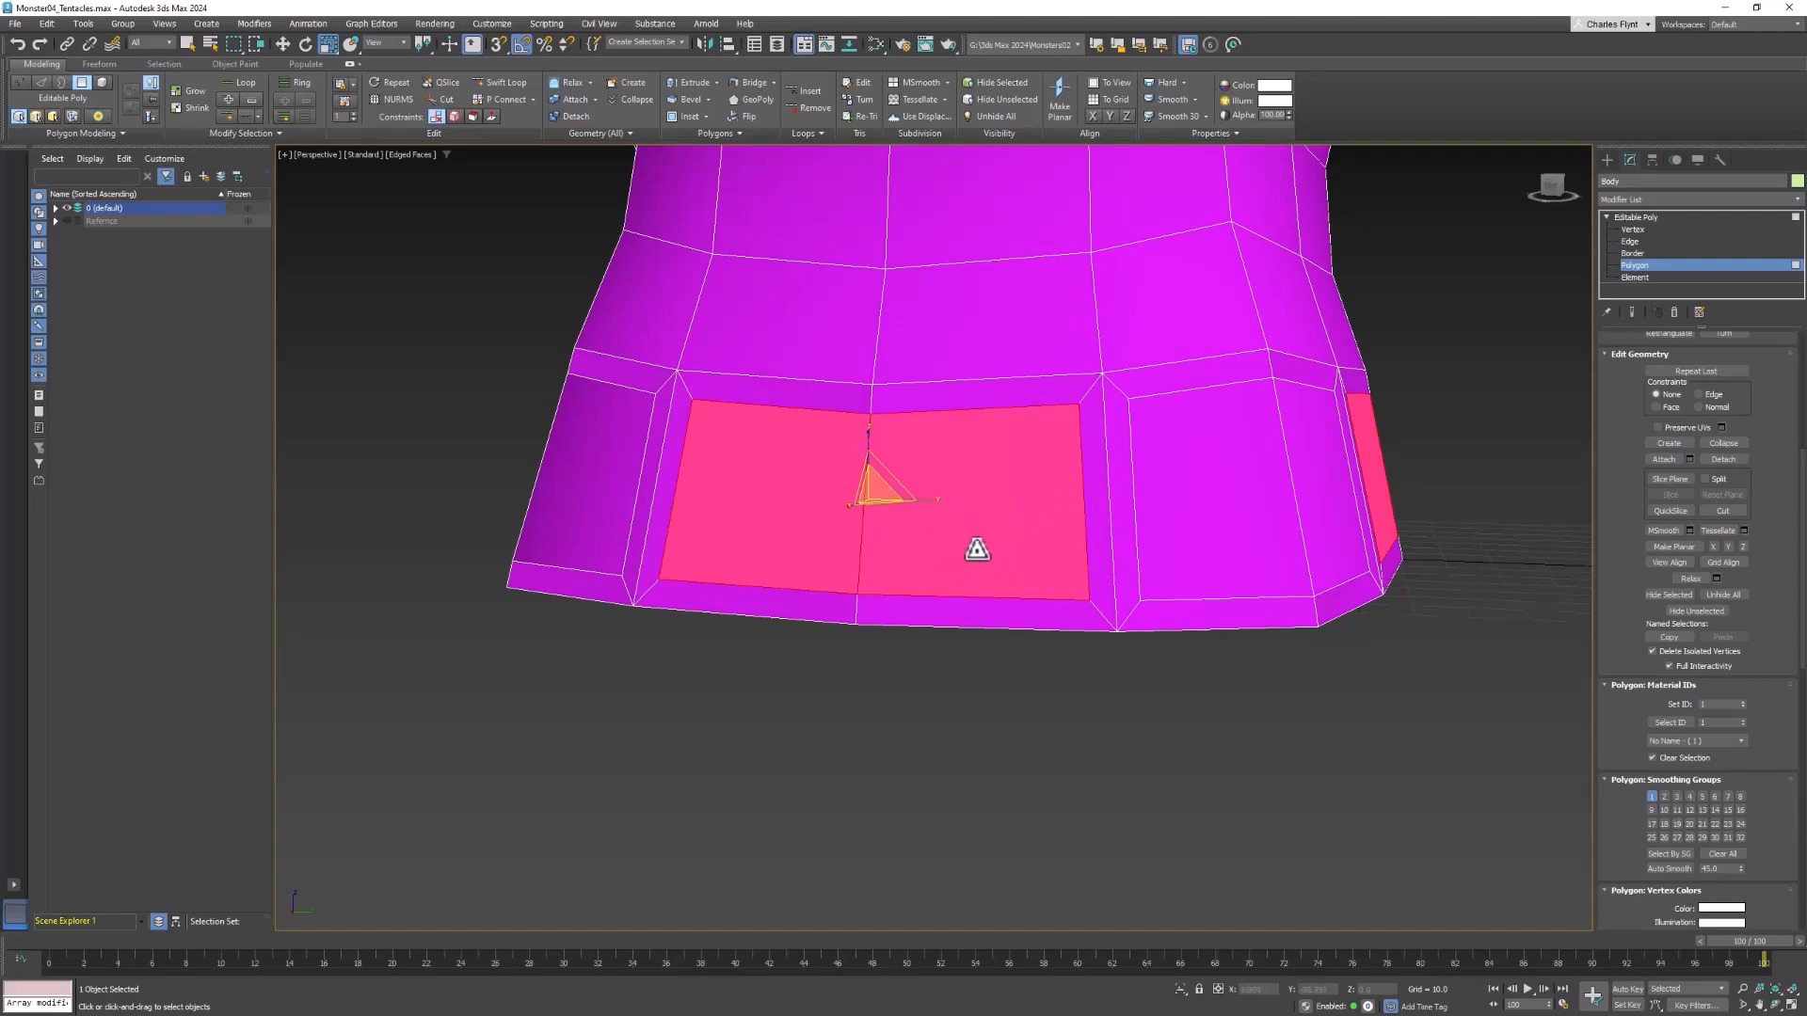
Select only the inset front polygon pair and scale it horizontally to make it narrower
scroll(984, 543, "down", 2)
middle_click_drag(1031, 539, 1175, 525, "alt")
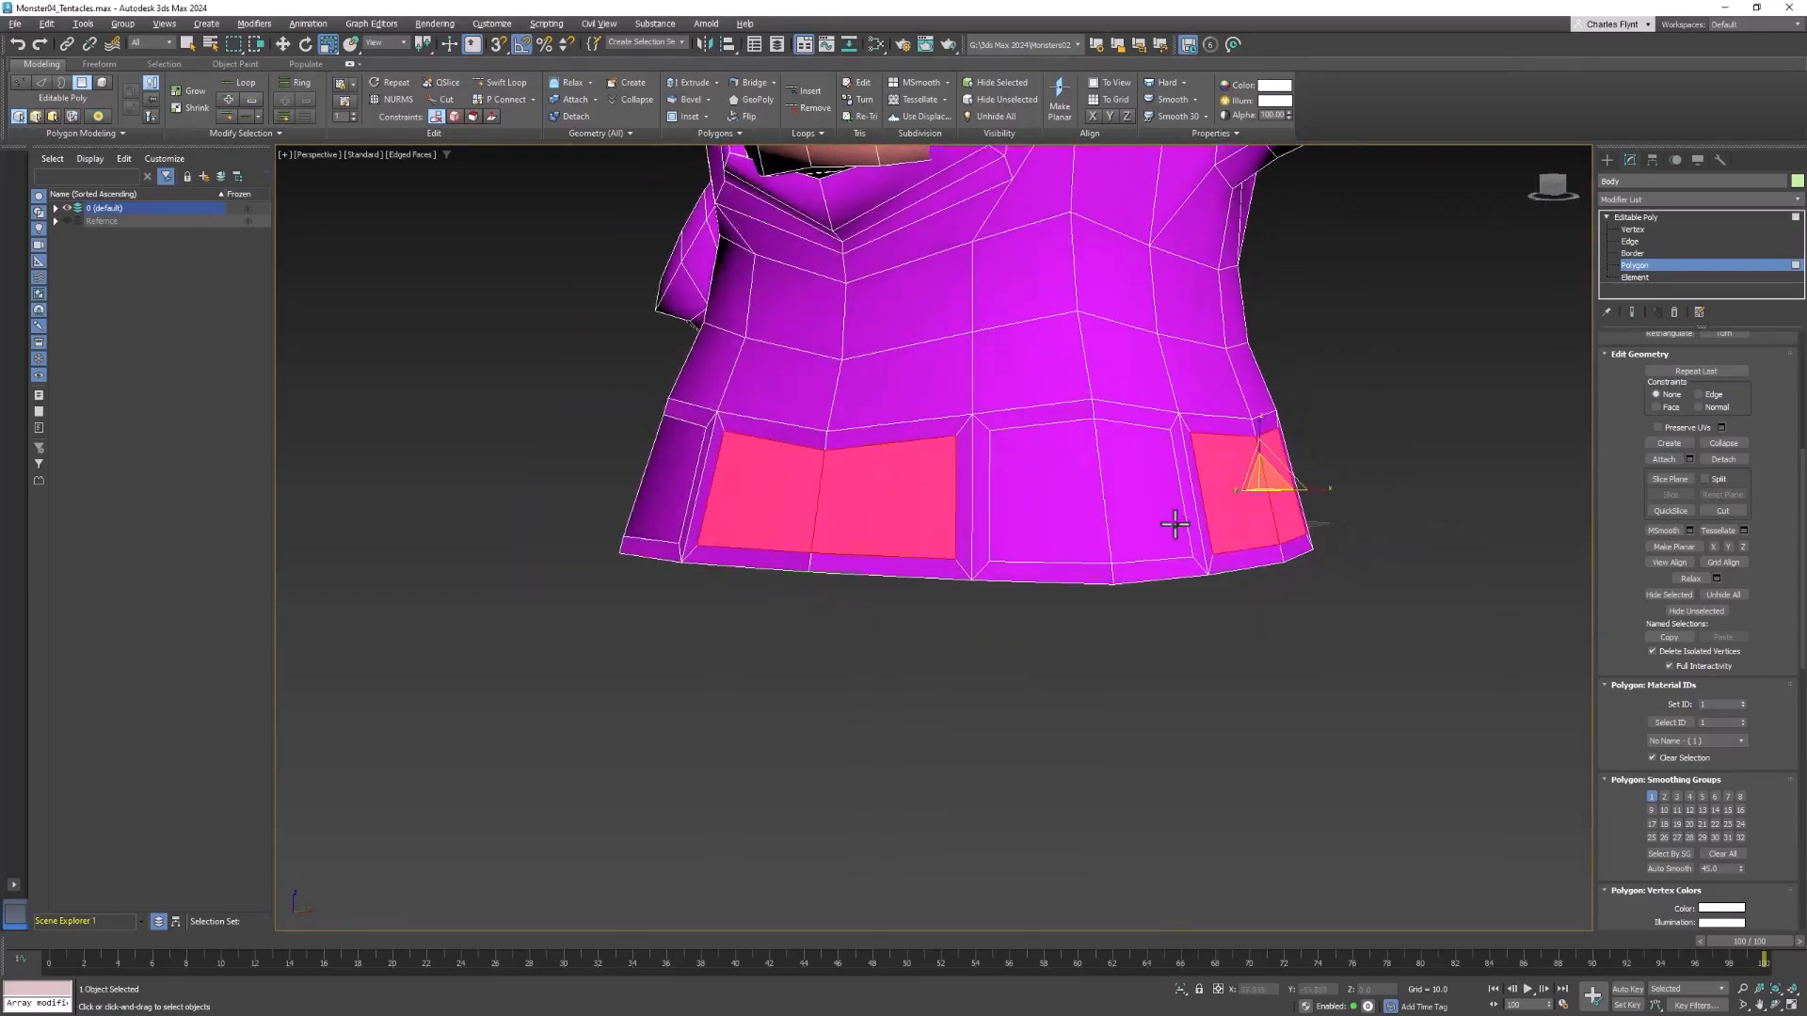
mouse_move(1028, 528)
middle_mouse_down("alt")
mouse_move(1126, 516)
mouse_move(1119, 534)
mouse_move(921, 525)
mouse_move(907, 499)
mouse_move(1098, 492)
mouse_move(1022, 510)
middle_mouse_up("alt")
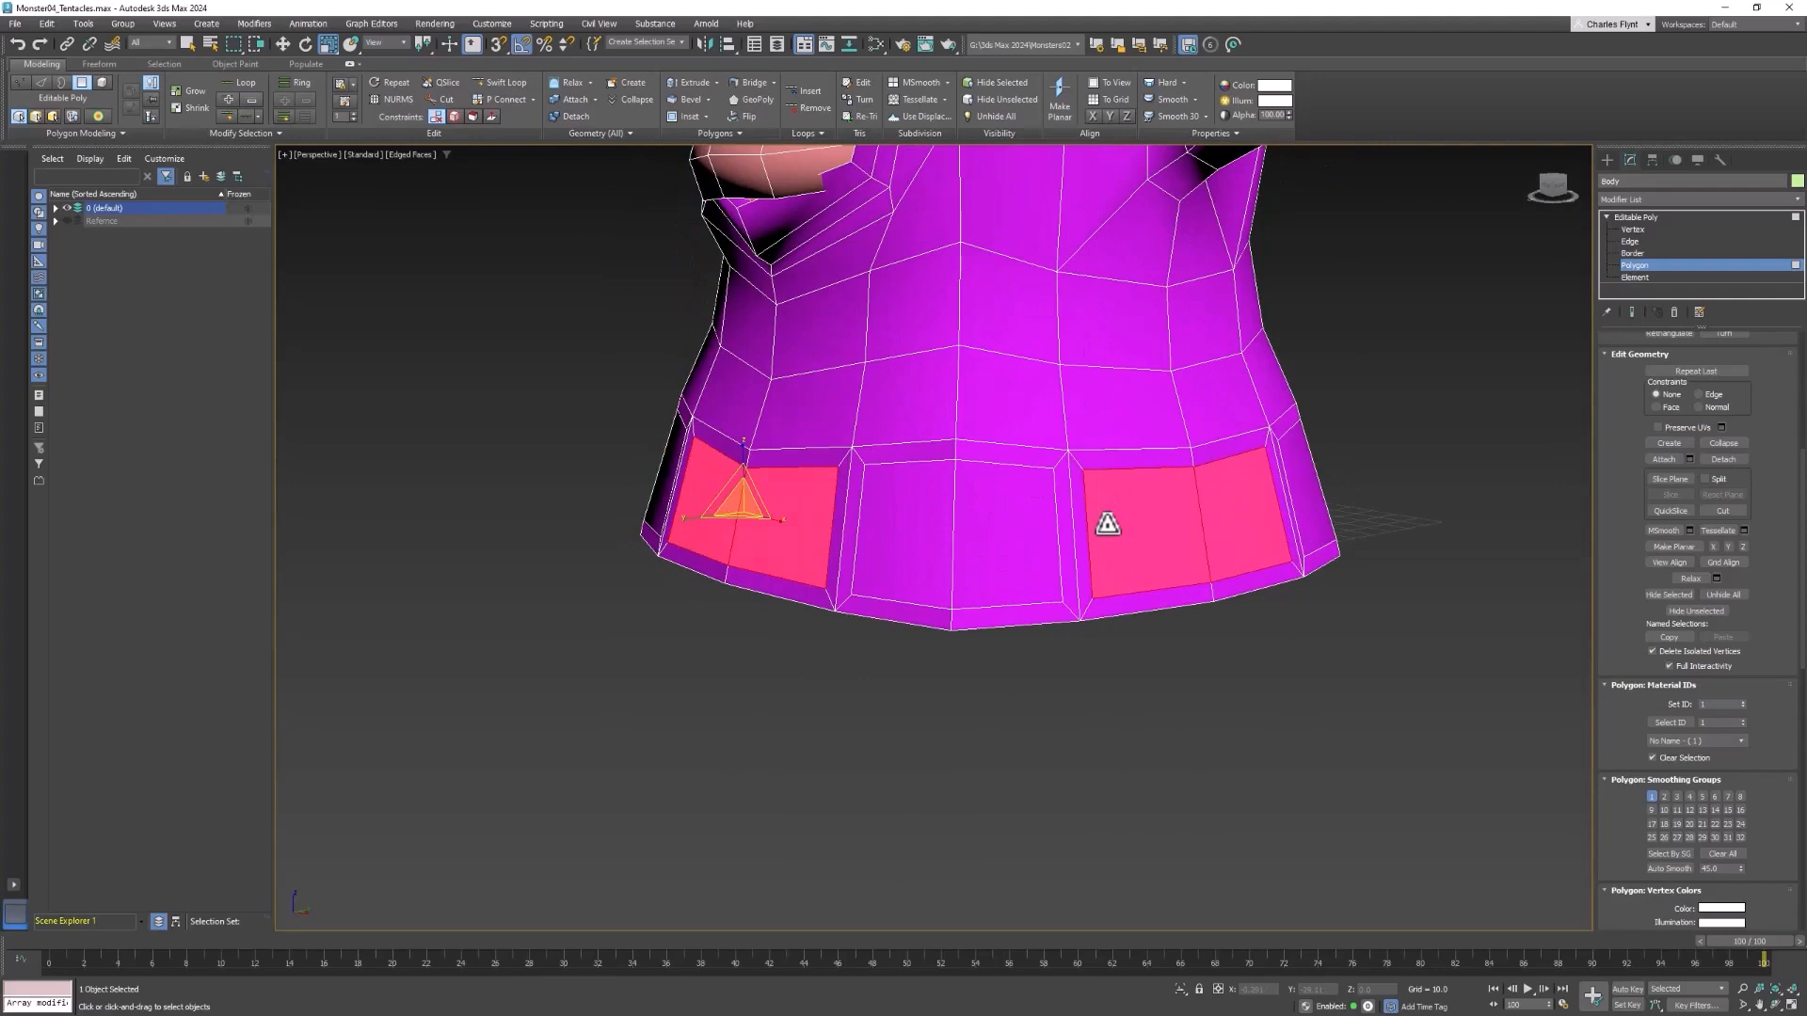
middle_click_drag(1107, 525, 983, 482, "alt")
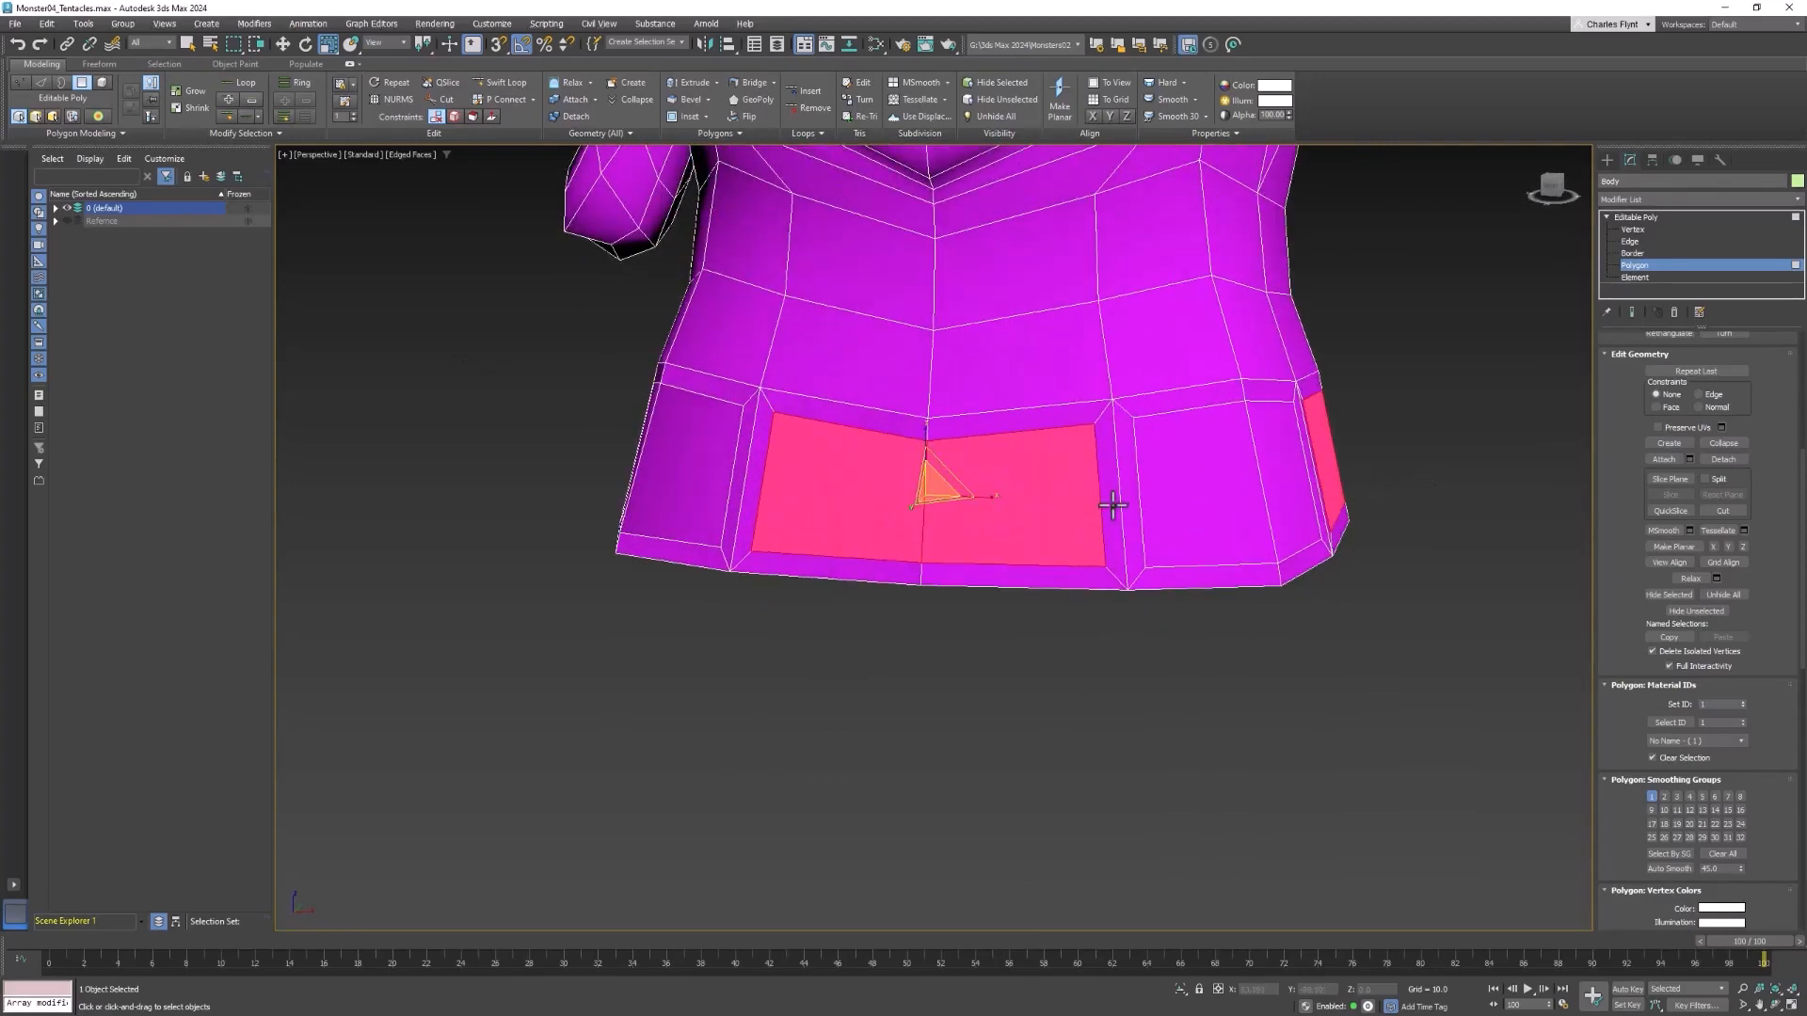
left_click(1073, 503)
left_click(892, 505, "ctrl")
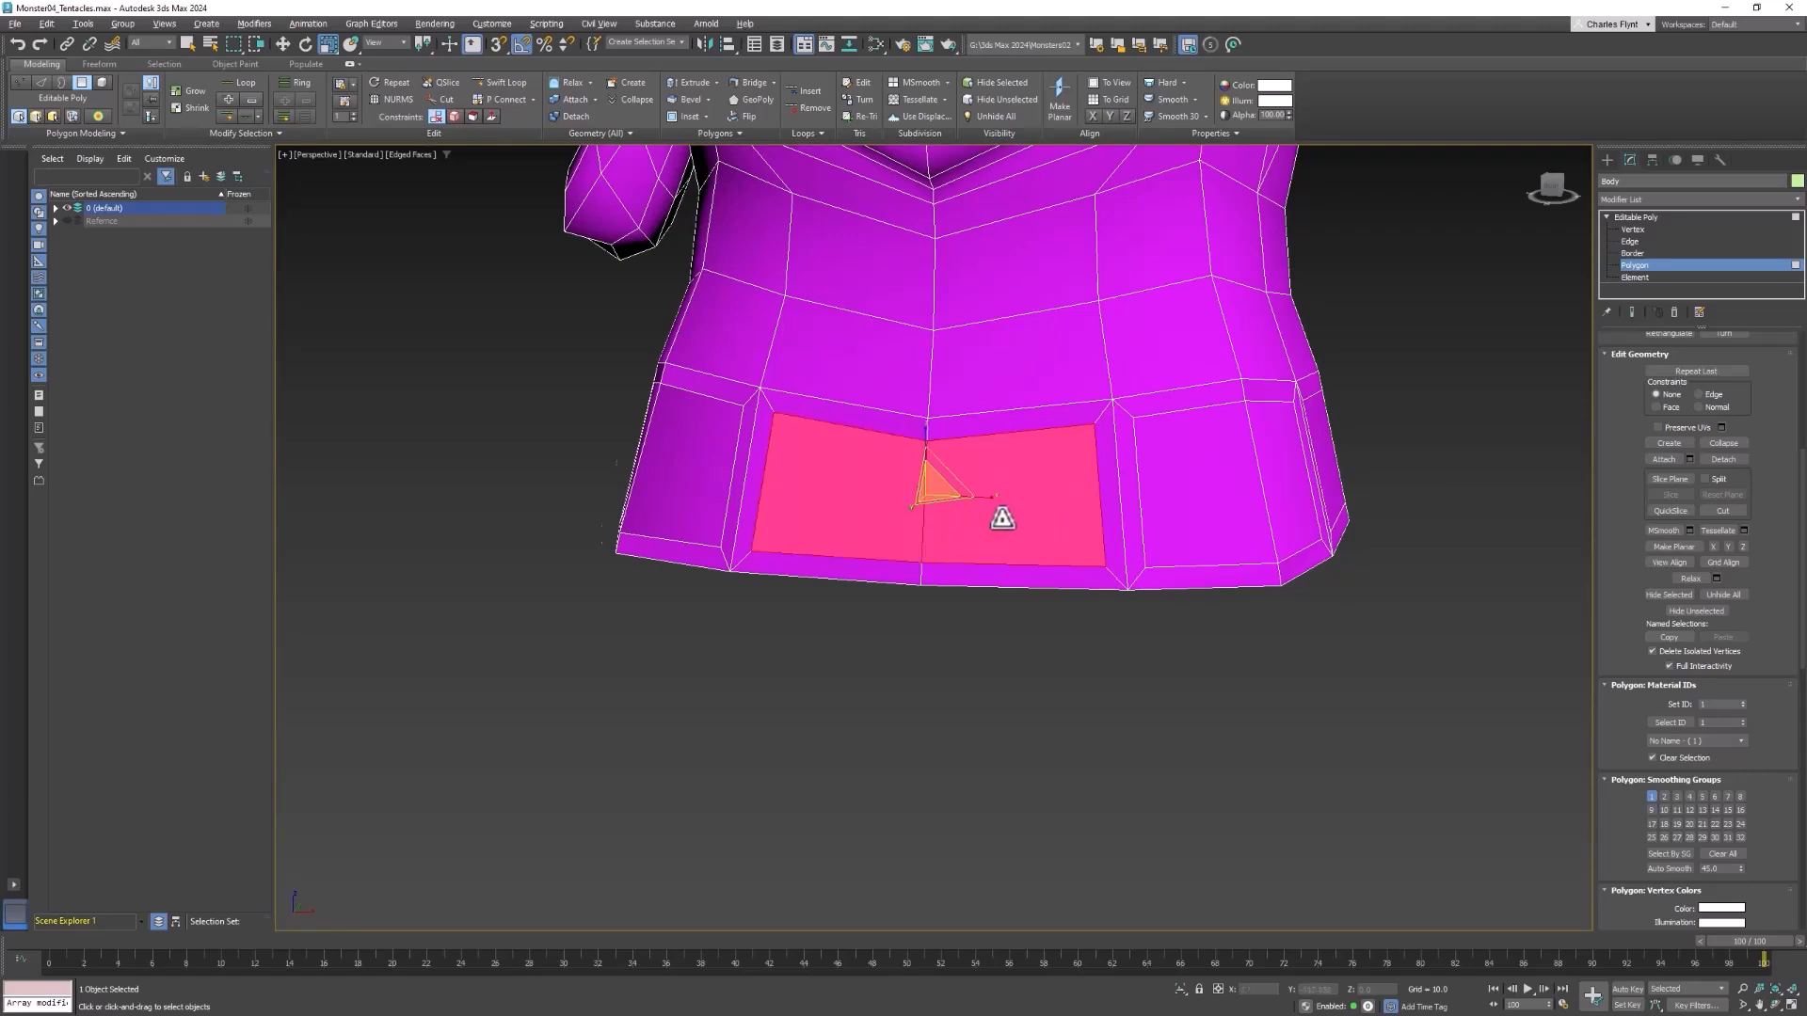
middle_click_drag(1002, 519, 996, 498, "alt")
left_click_drag(990, 498, 963, 505)
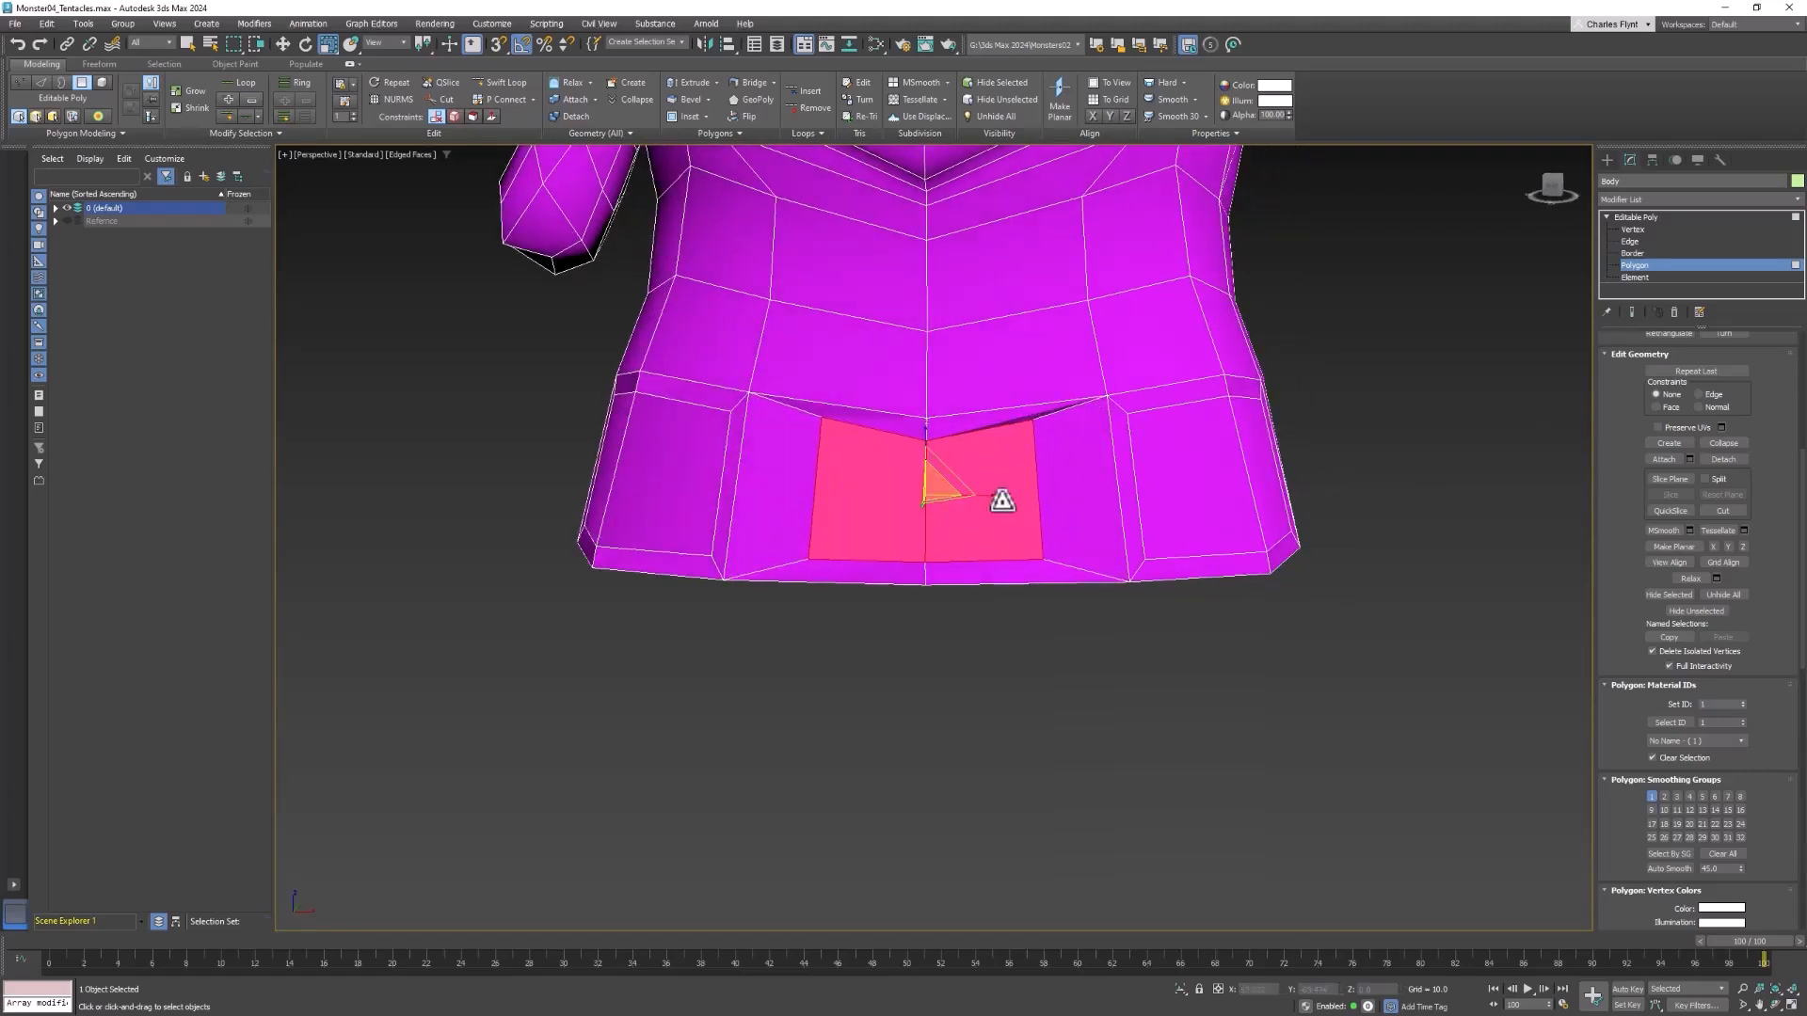
Scale the inset side polygon pair below the lowered arm horizontally to make it narrower
middle_click_drag(1000, 499, 1055, 394, "alt")
left_click_drag(1055, 393, 1053, 396)
middle_click_drag(901, 426, 1049, 407, "alt")
middle_click_drag(1048, 408, 1249, 375)
Narrow the inset back polygon pair horizontally and move it outward from the body
left_click(786, 446)
left_click(597, 437, "ctrl")
scroll(699, 444, "down", 2)
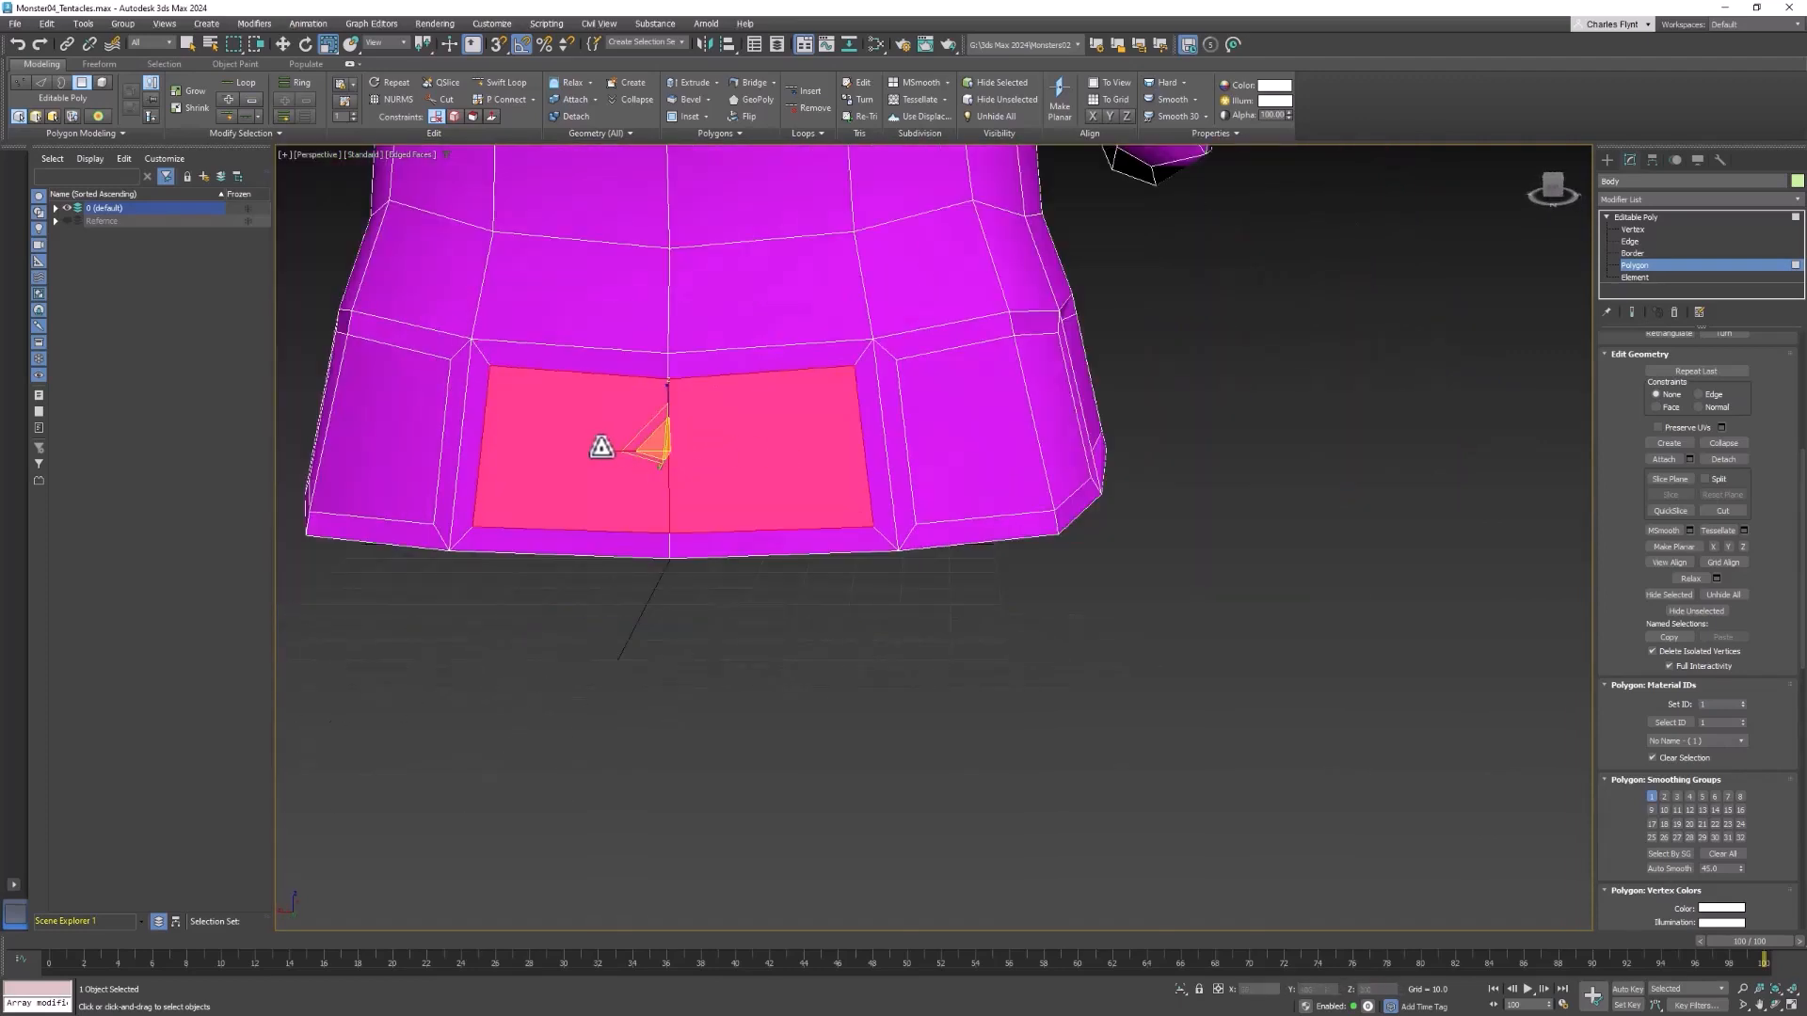
left_click_drag(601, 446, 653, 442)
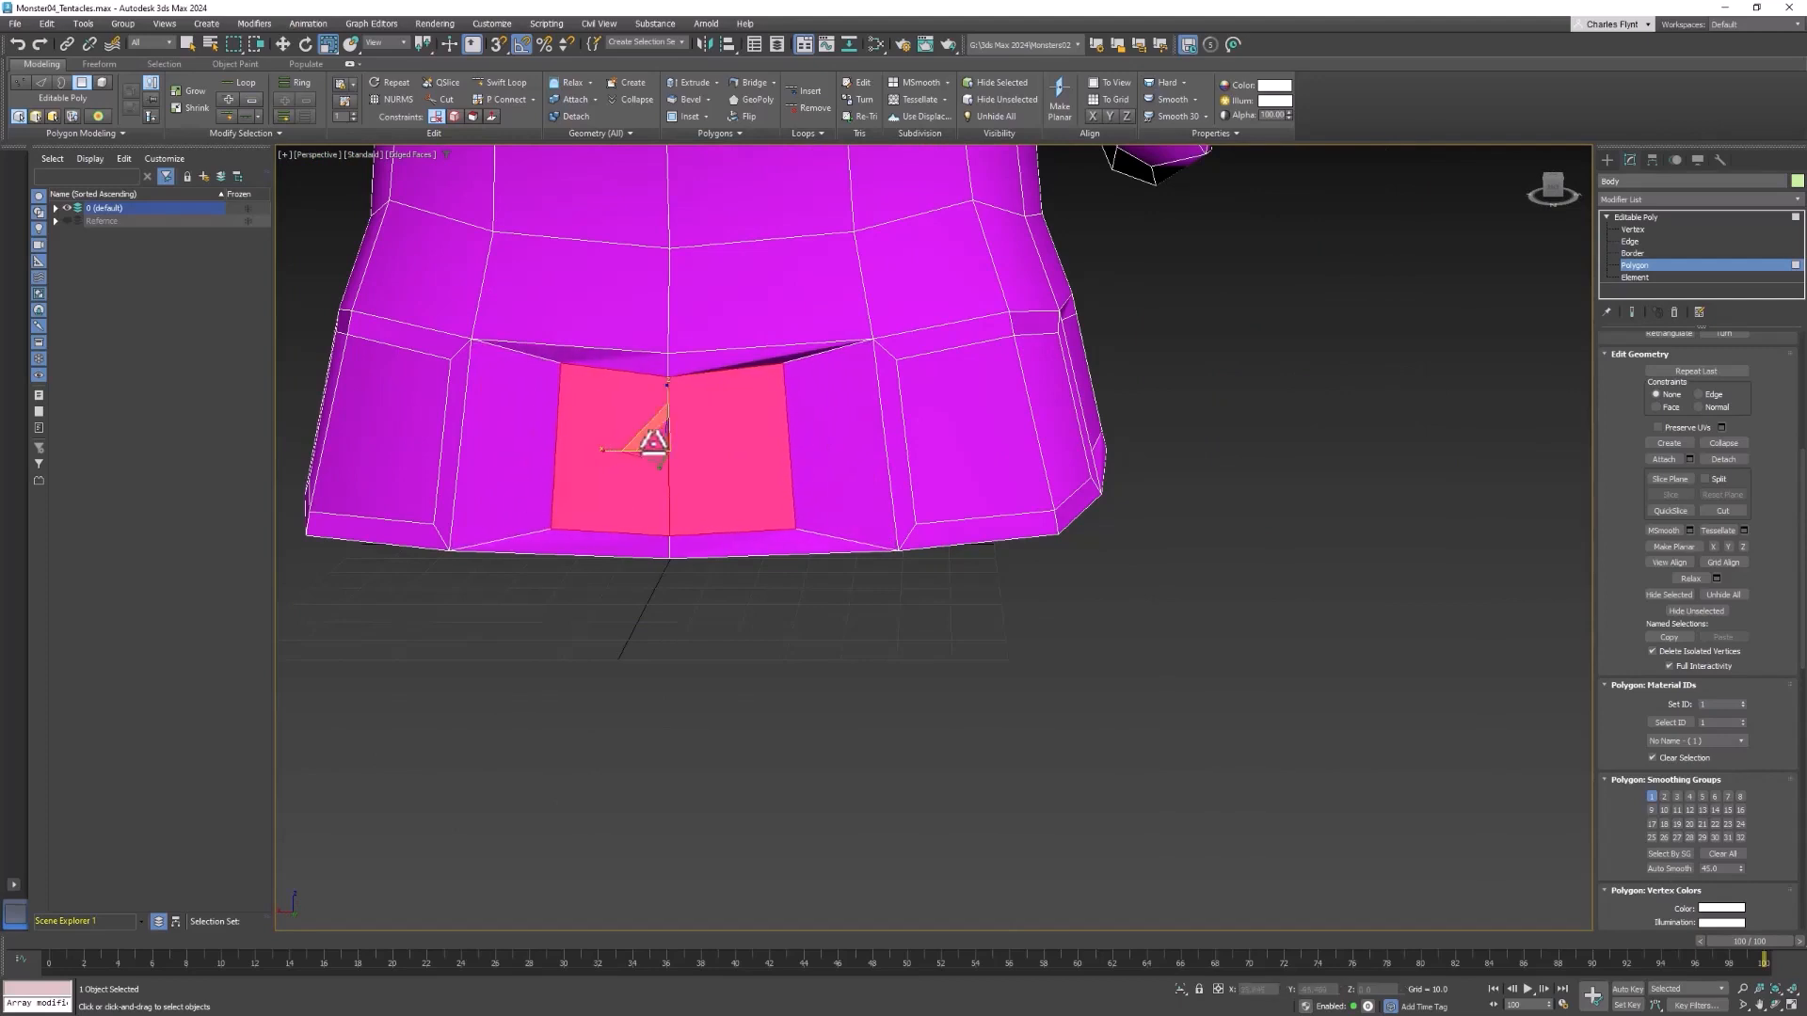
middle_click_drag(653, 442, 707, 455, "alt")
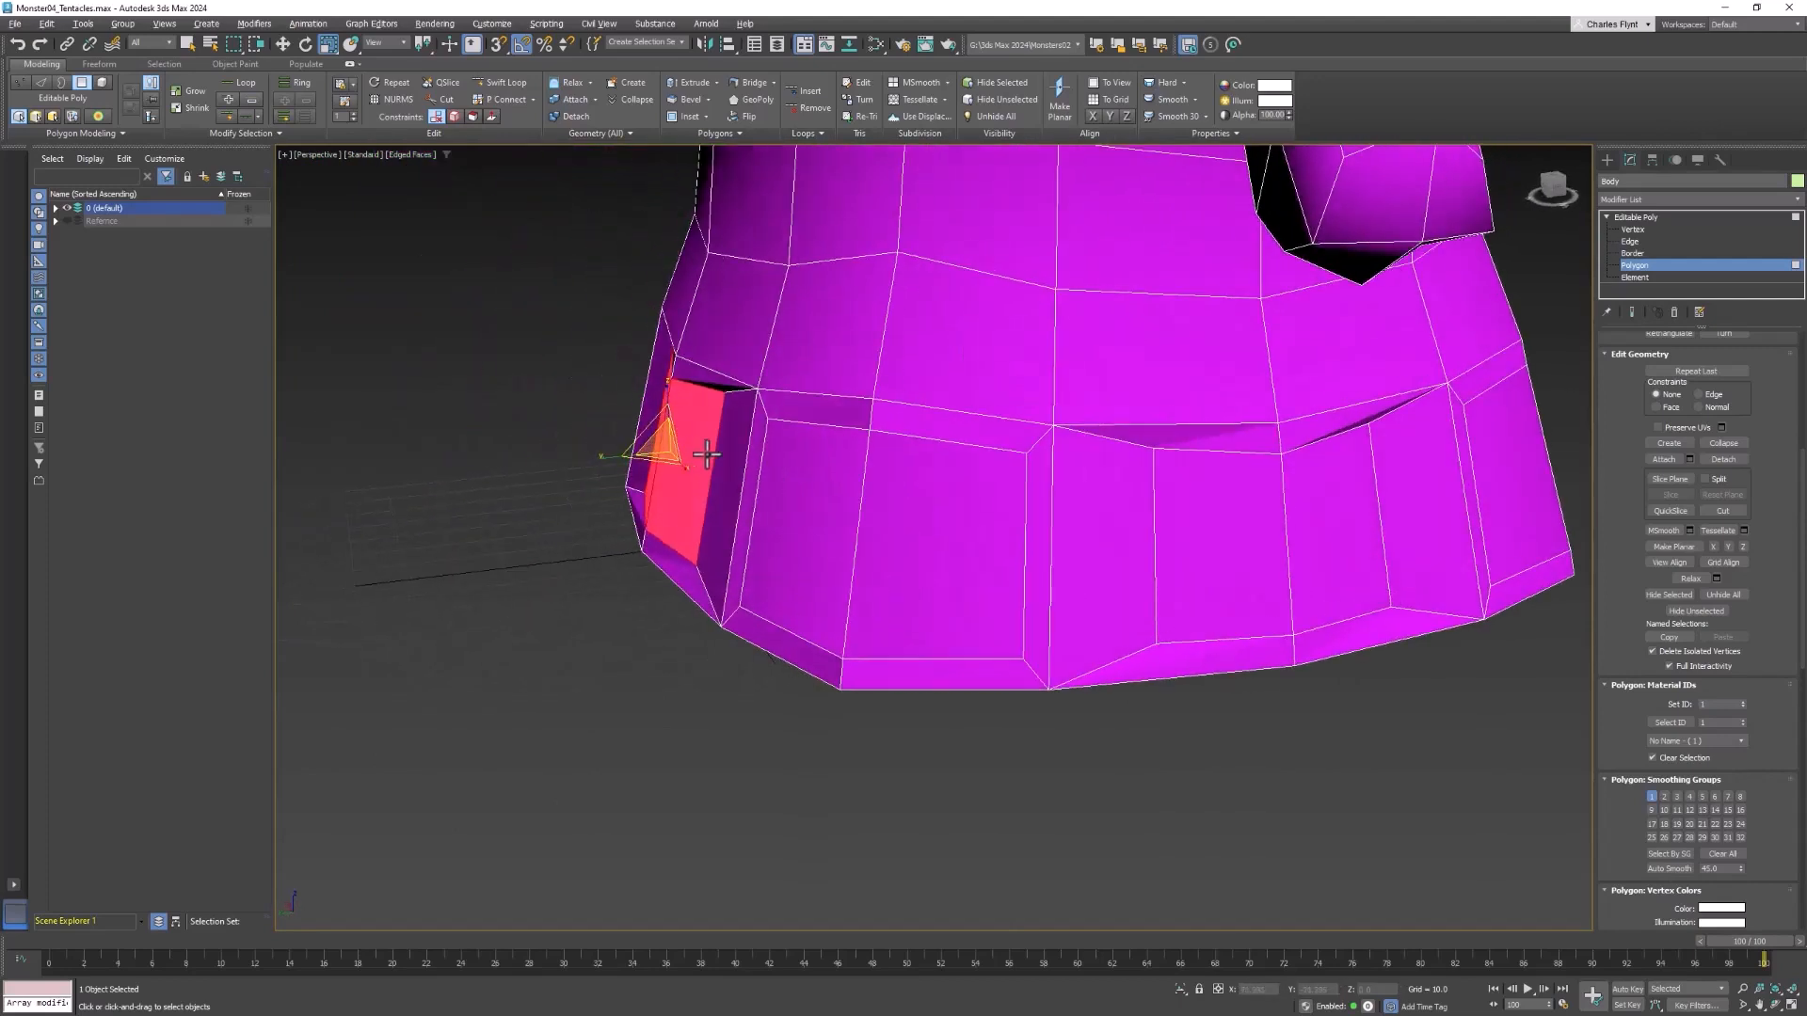
left_click(279, 45)
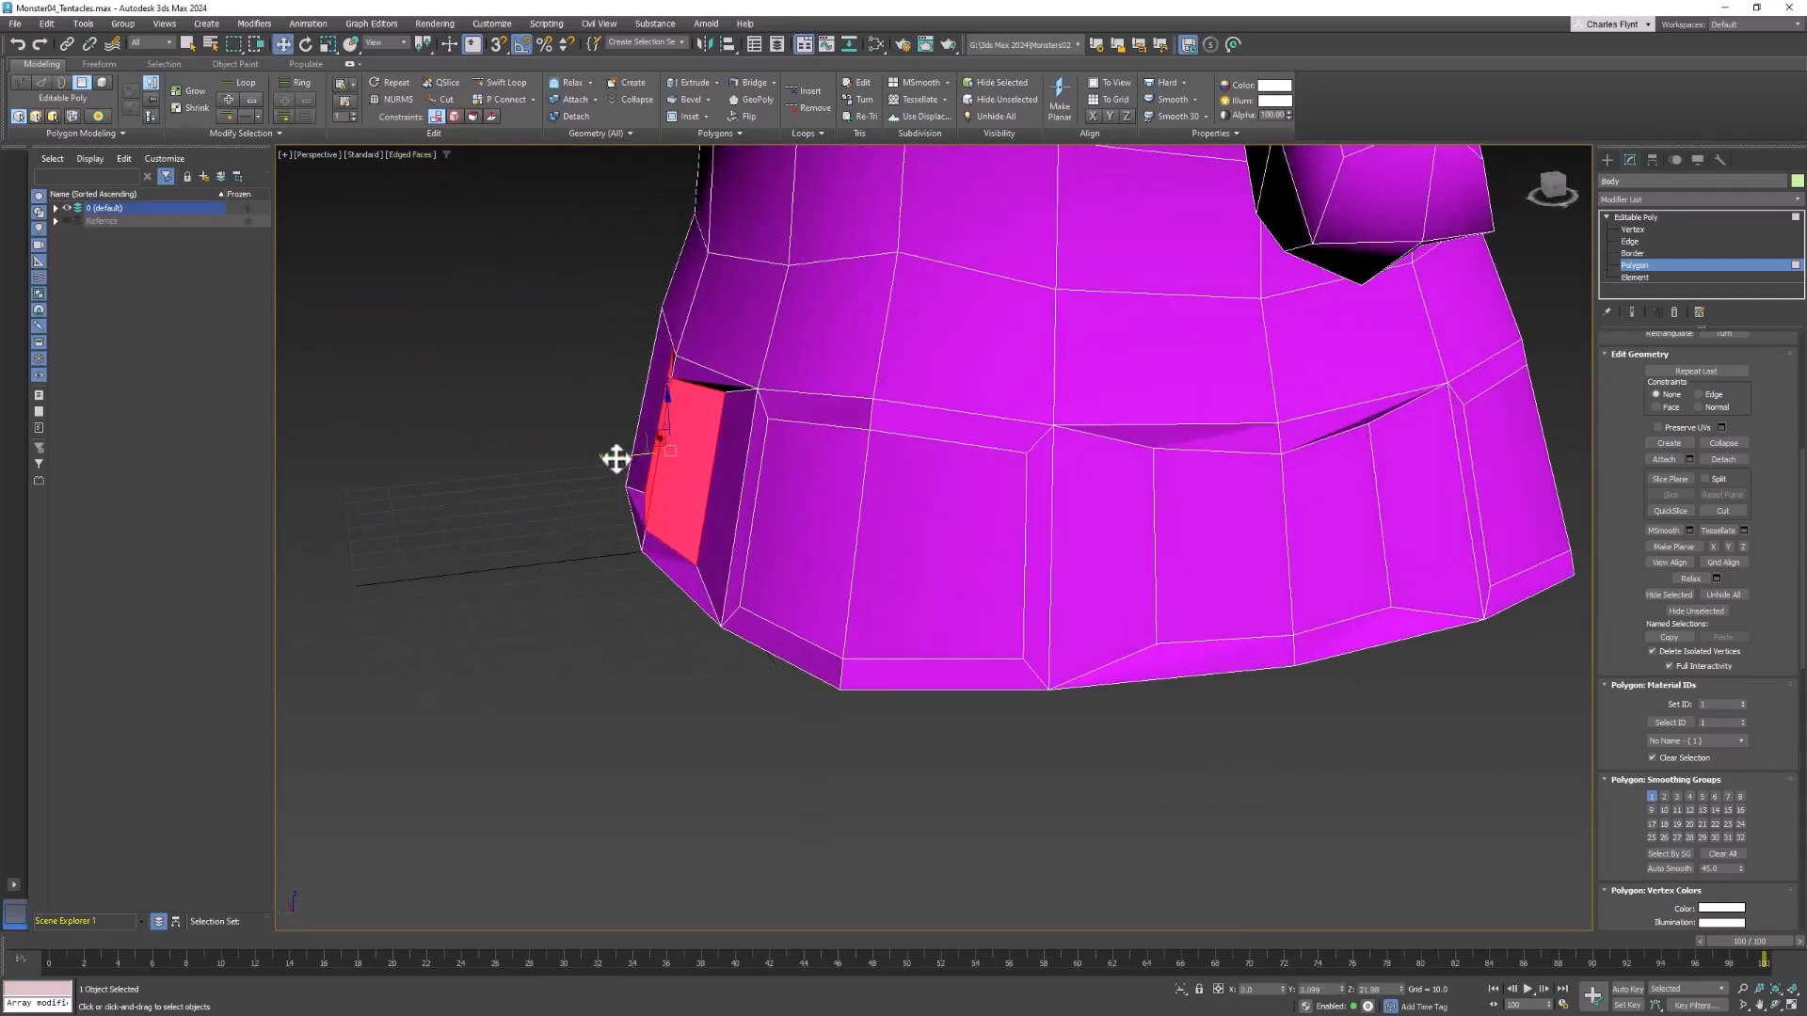
left_click_drag(617, 459, 585, 463)
Select the narrowed side polygon pair below the lowered arm and move it outward from the body
middle_click_drag(1230, 641, 914, 610)
left_click(1016, 601)
left_click(941, 596, "ctrl")
scroll(988, 609, "down", 5)
left_click_drag(1000, 590, 964, 597)
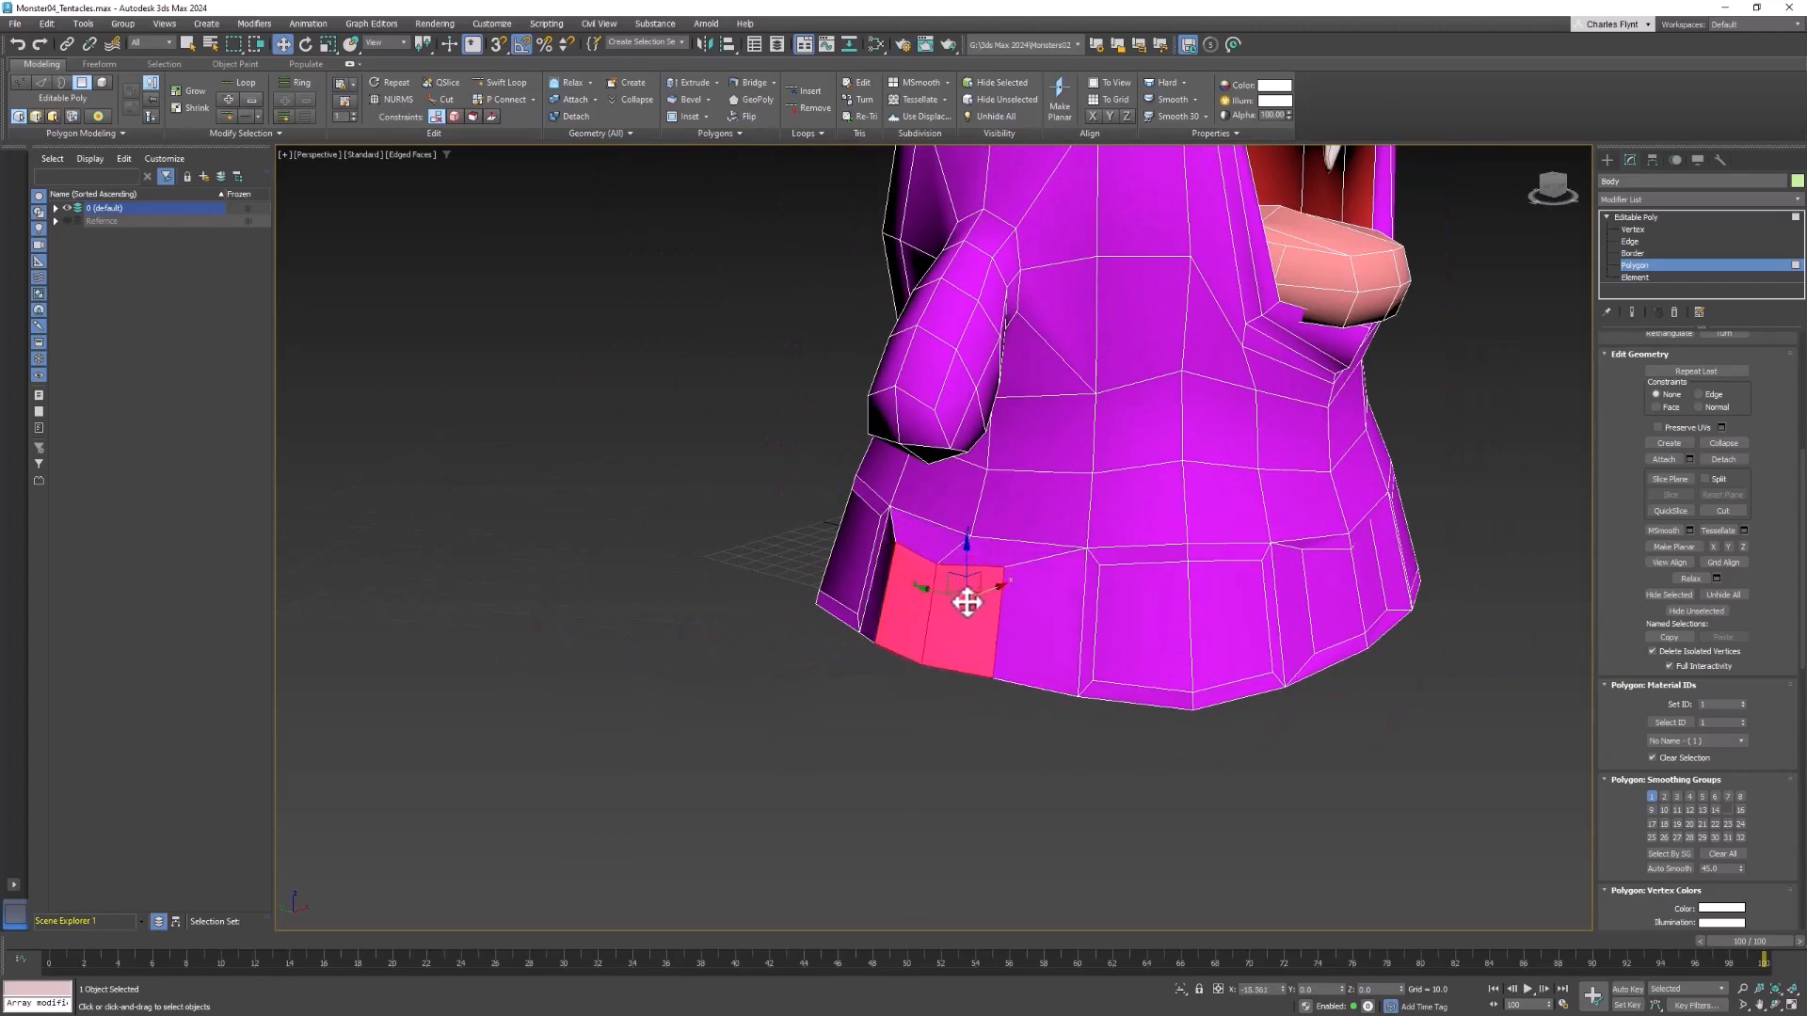
Select the narrowed front polygon pair and move it outward from the body
middle_click_drag(1246, 584, 1021, 628)
left_click(1048, 589)
left_click(1005, 585, "ctrl")
left_click_drag(1079, 610, 1025, 609)
Narrow the inset side polygon pair below the raised arm horizontally and move it outward from the body
middle_click_drag(1074, 609, 1127, 579)
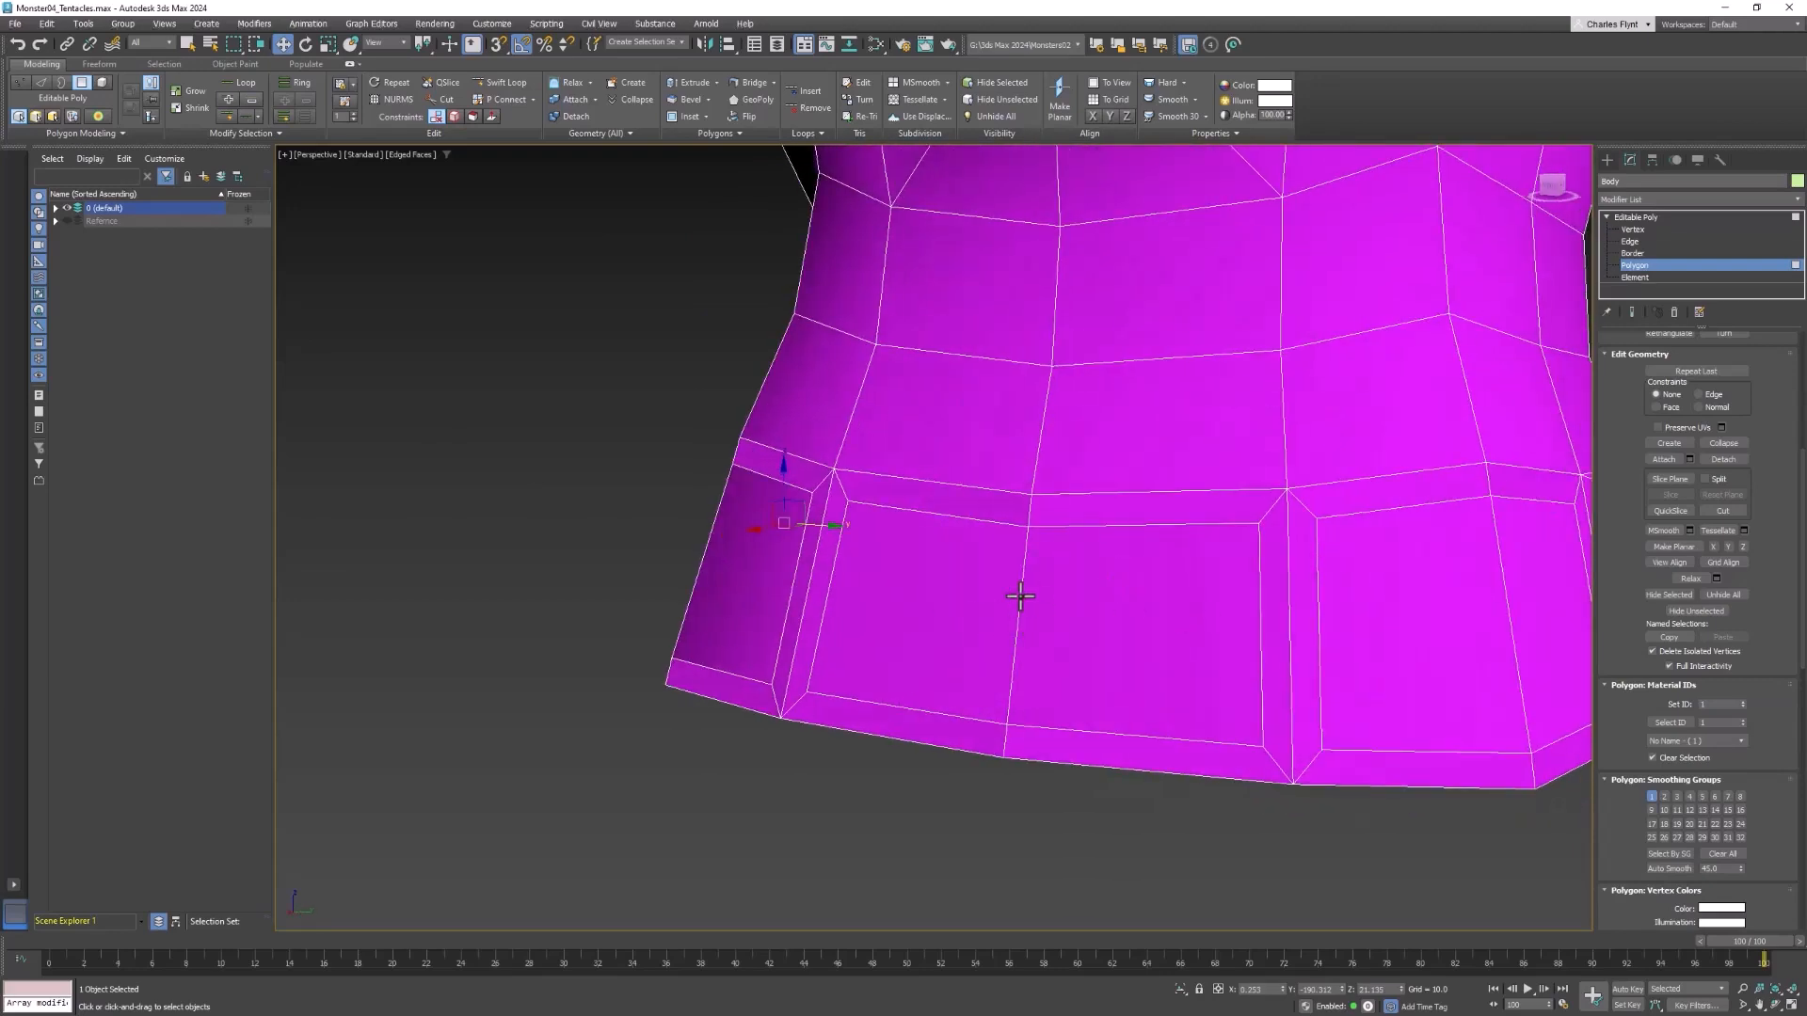
middle_click_drag(1020, 596, 1137, 596, "alt")
left_click(1137, 597)
left_click(994, 585, "ctrl")
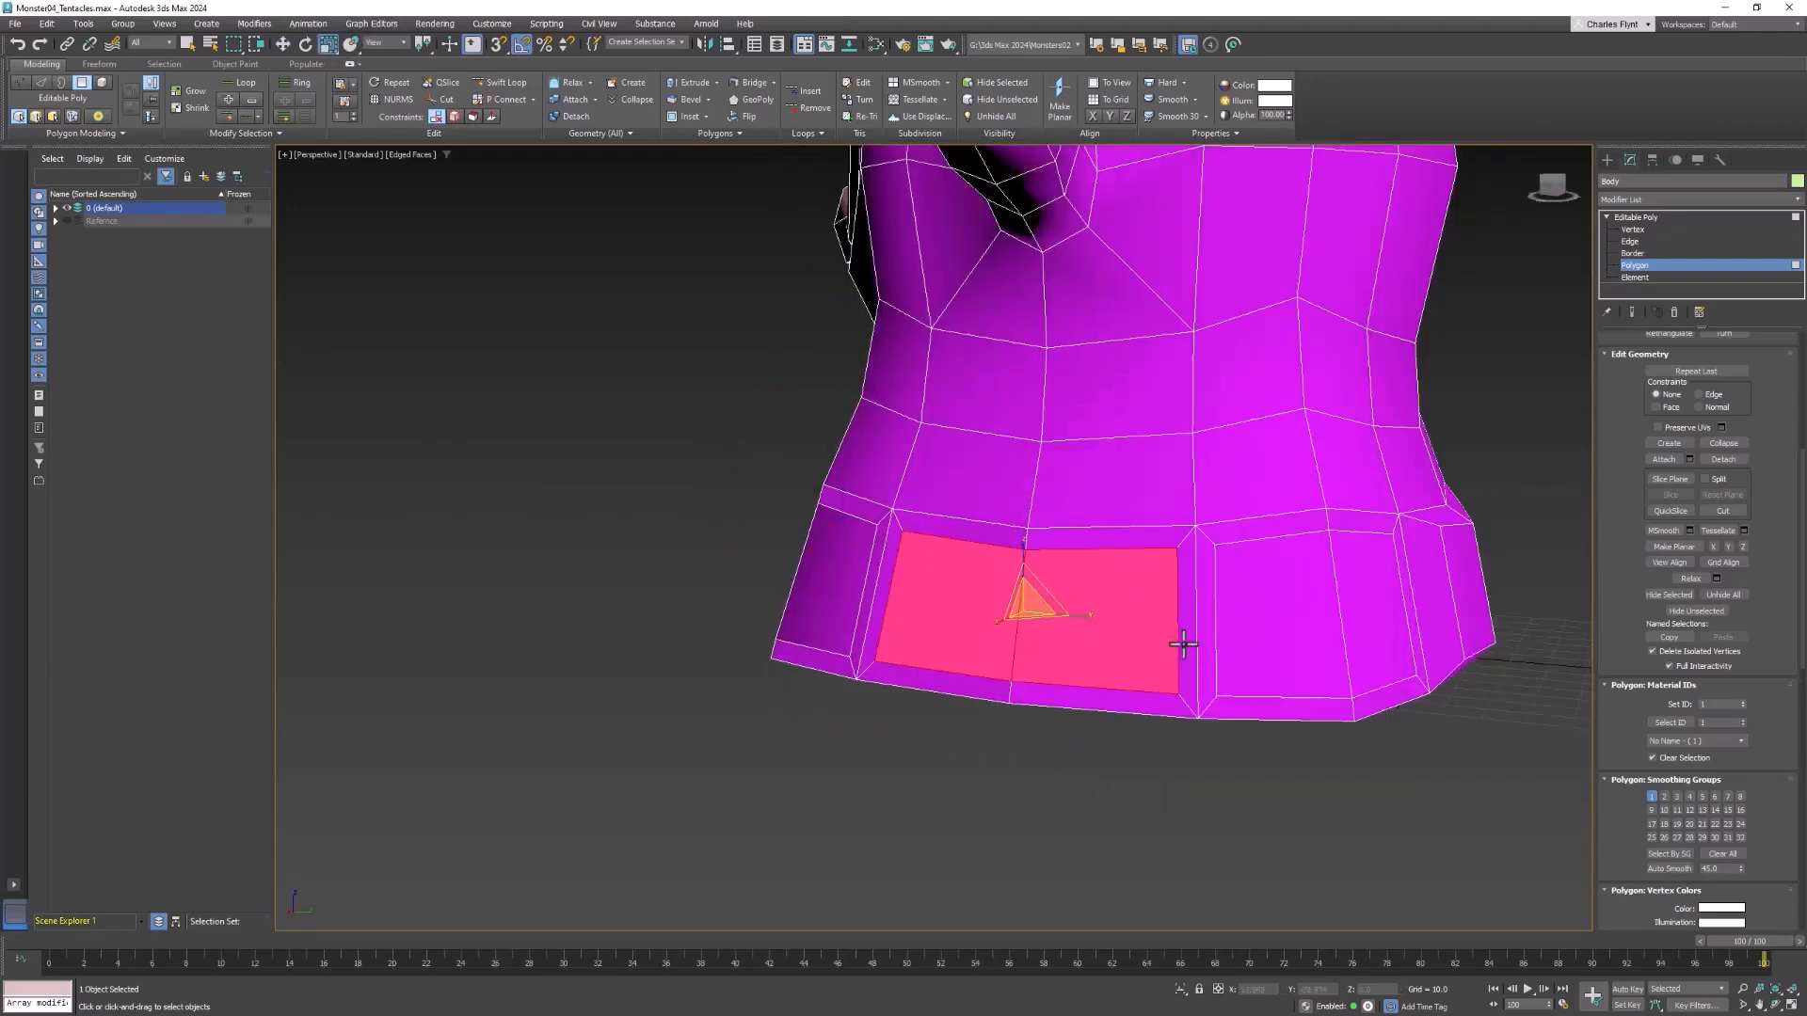
left_click_drag(1071, 617, 1021, 614)
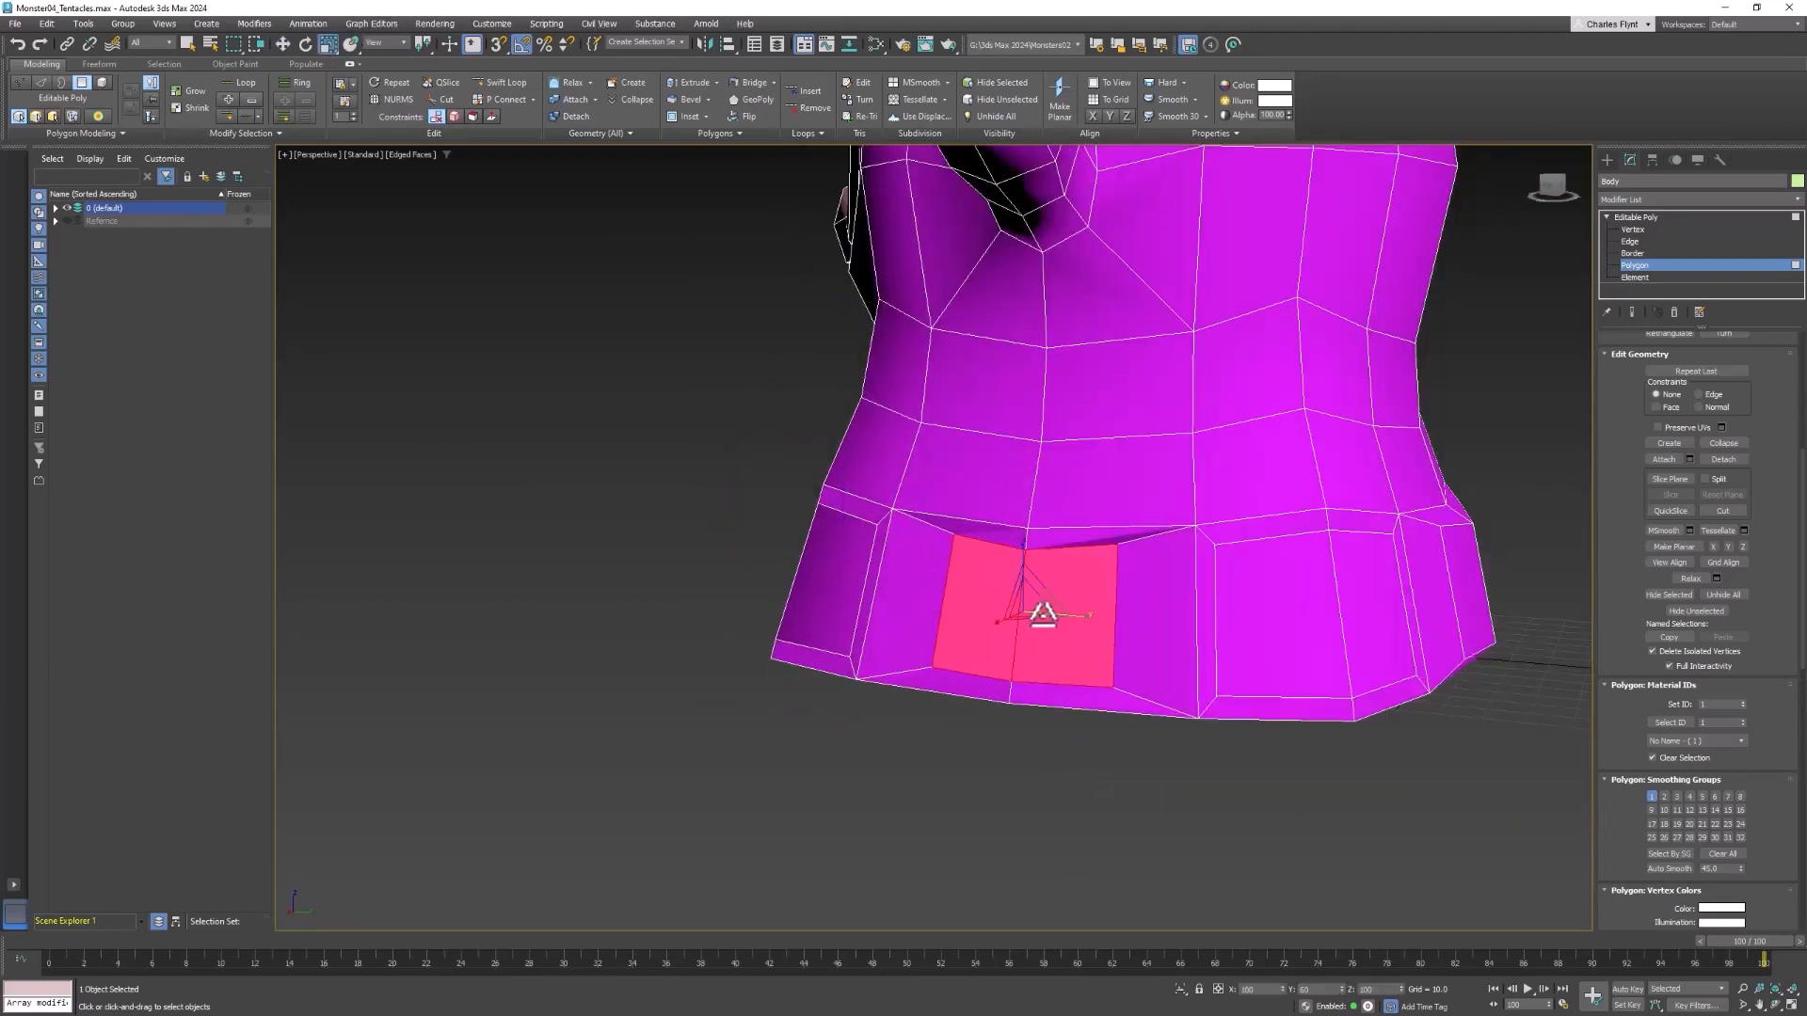
left_click(284, 44)
middle_click_drag(1088, 589, 1147, 570, "alt")
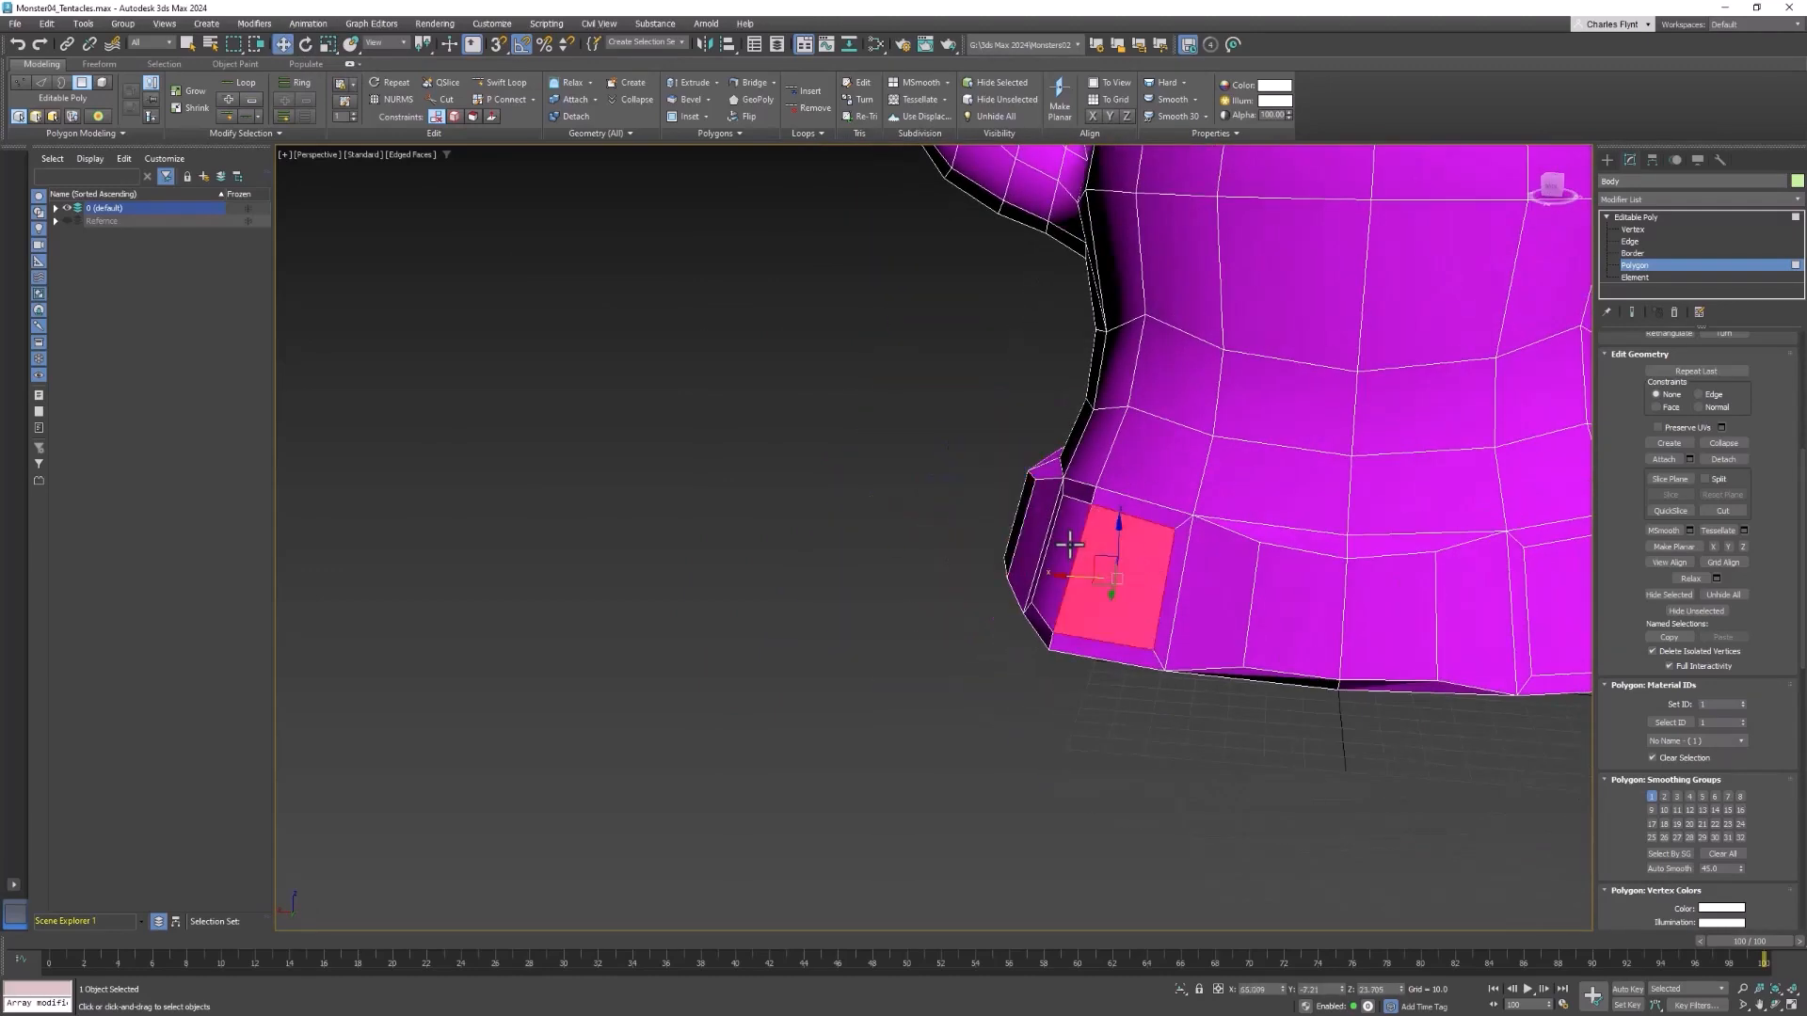
Move the two inset back corner polygon pairs diagonally outward from the body, one after the other
middle_click_drag(1235, 616, 1082, 584, "alt")
left_click_drag(1060, 574, 1036, 585)
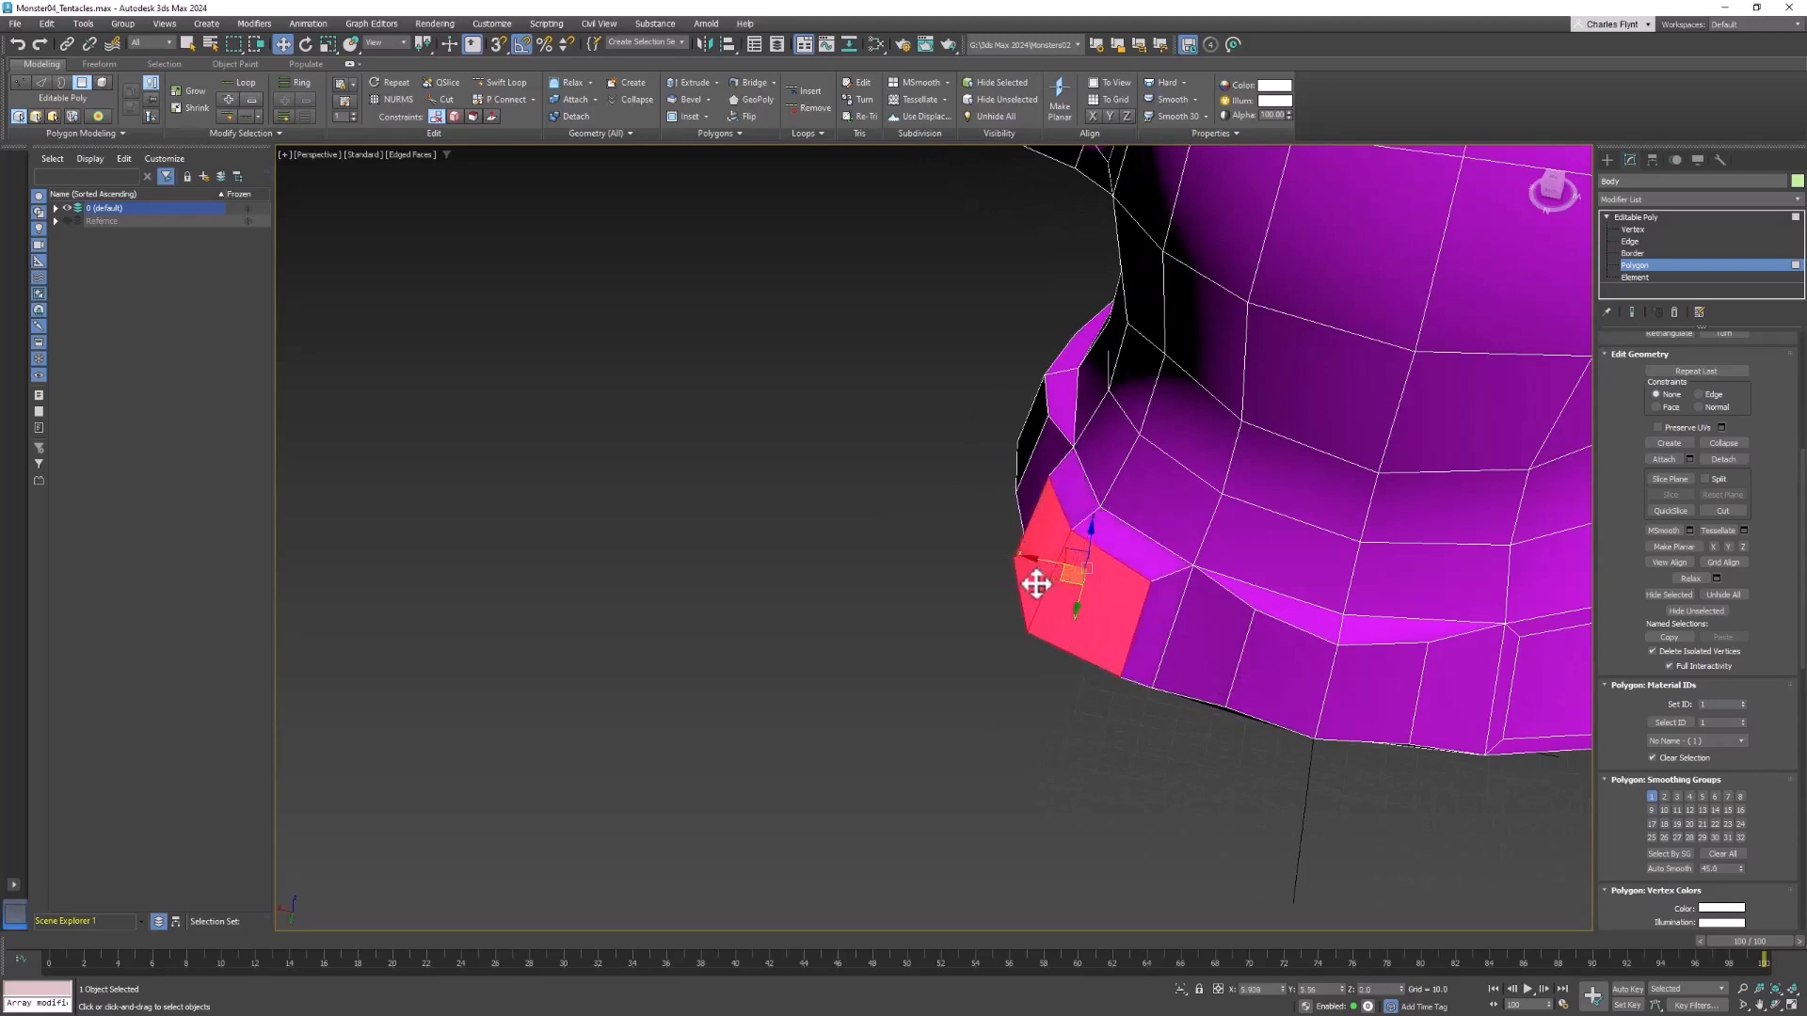
middle_click_drag(1262, 605, 1261, 536, "alt")
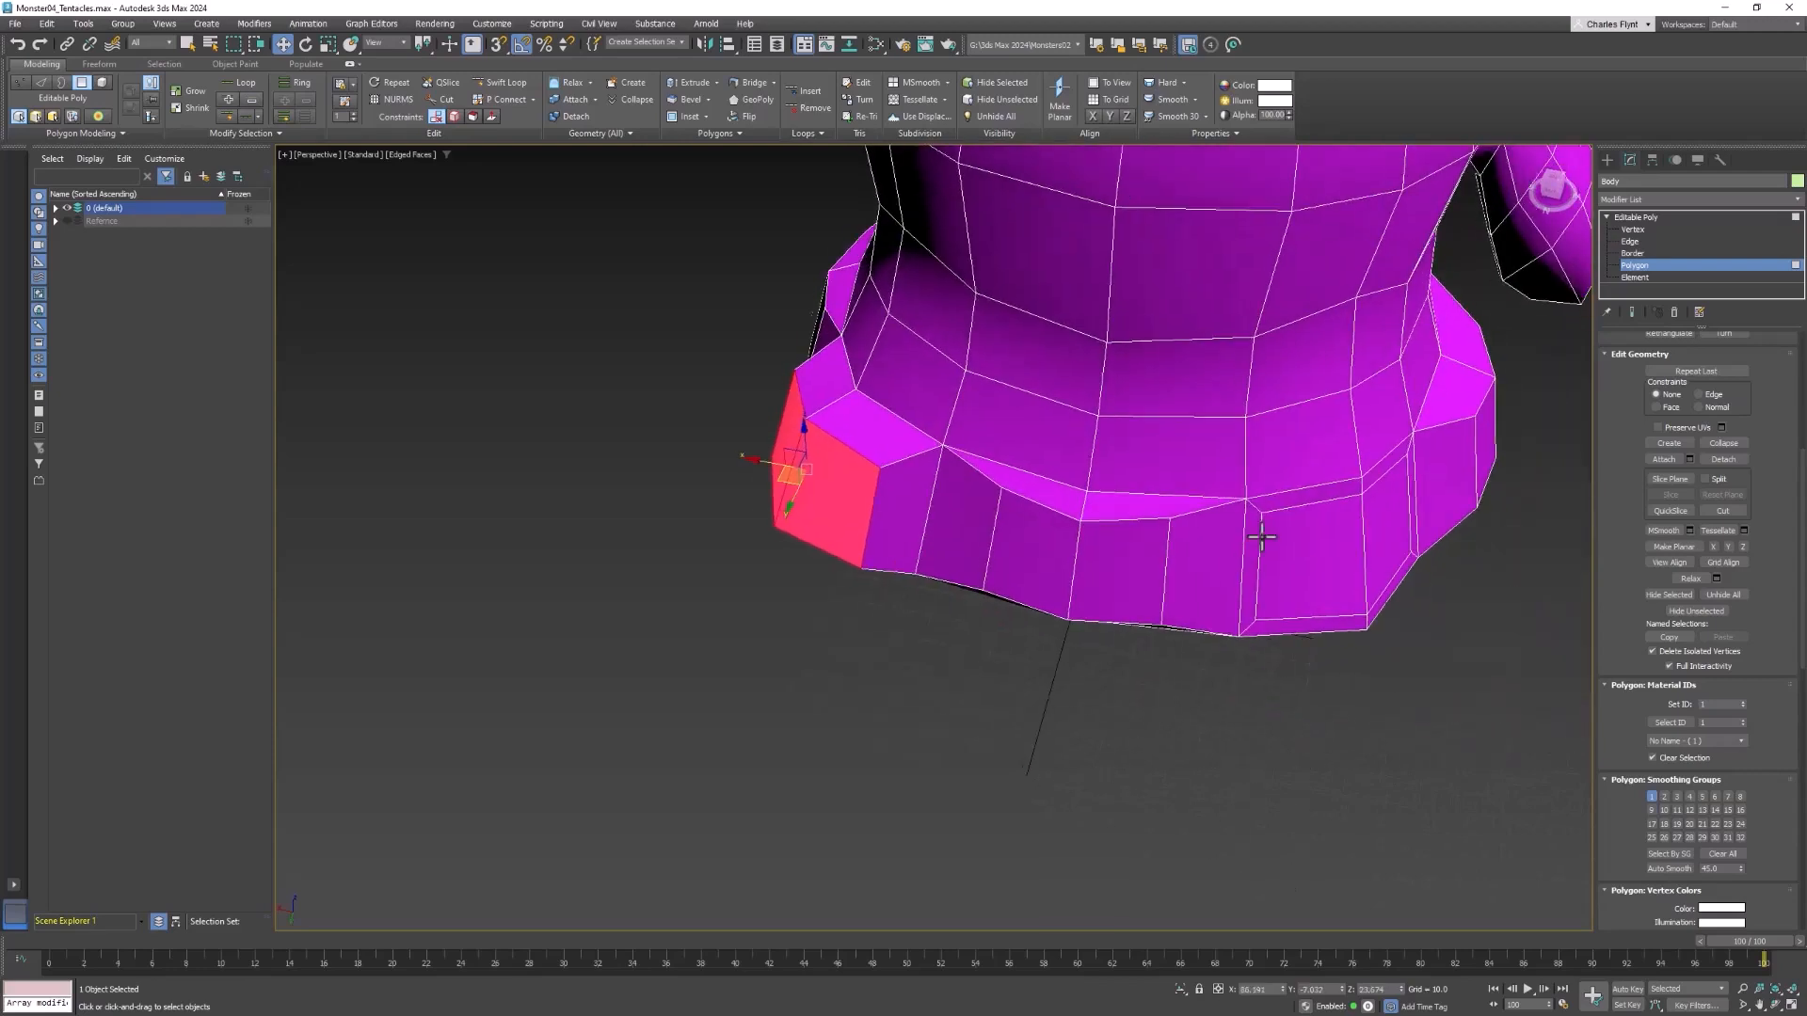
left_click(1148, 561)
left_click(1044, 537, "ctrl")
middle_click_drag(1045, 536, 1167, 640, "alt")
left_click_drag(1059, 607, 1059, 605)
middle_click_drag(1056, 612, 1182, 575, "alt")
left_click_drag(1179, 578, 1168, 609)
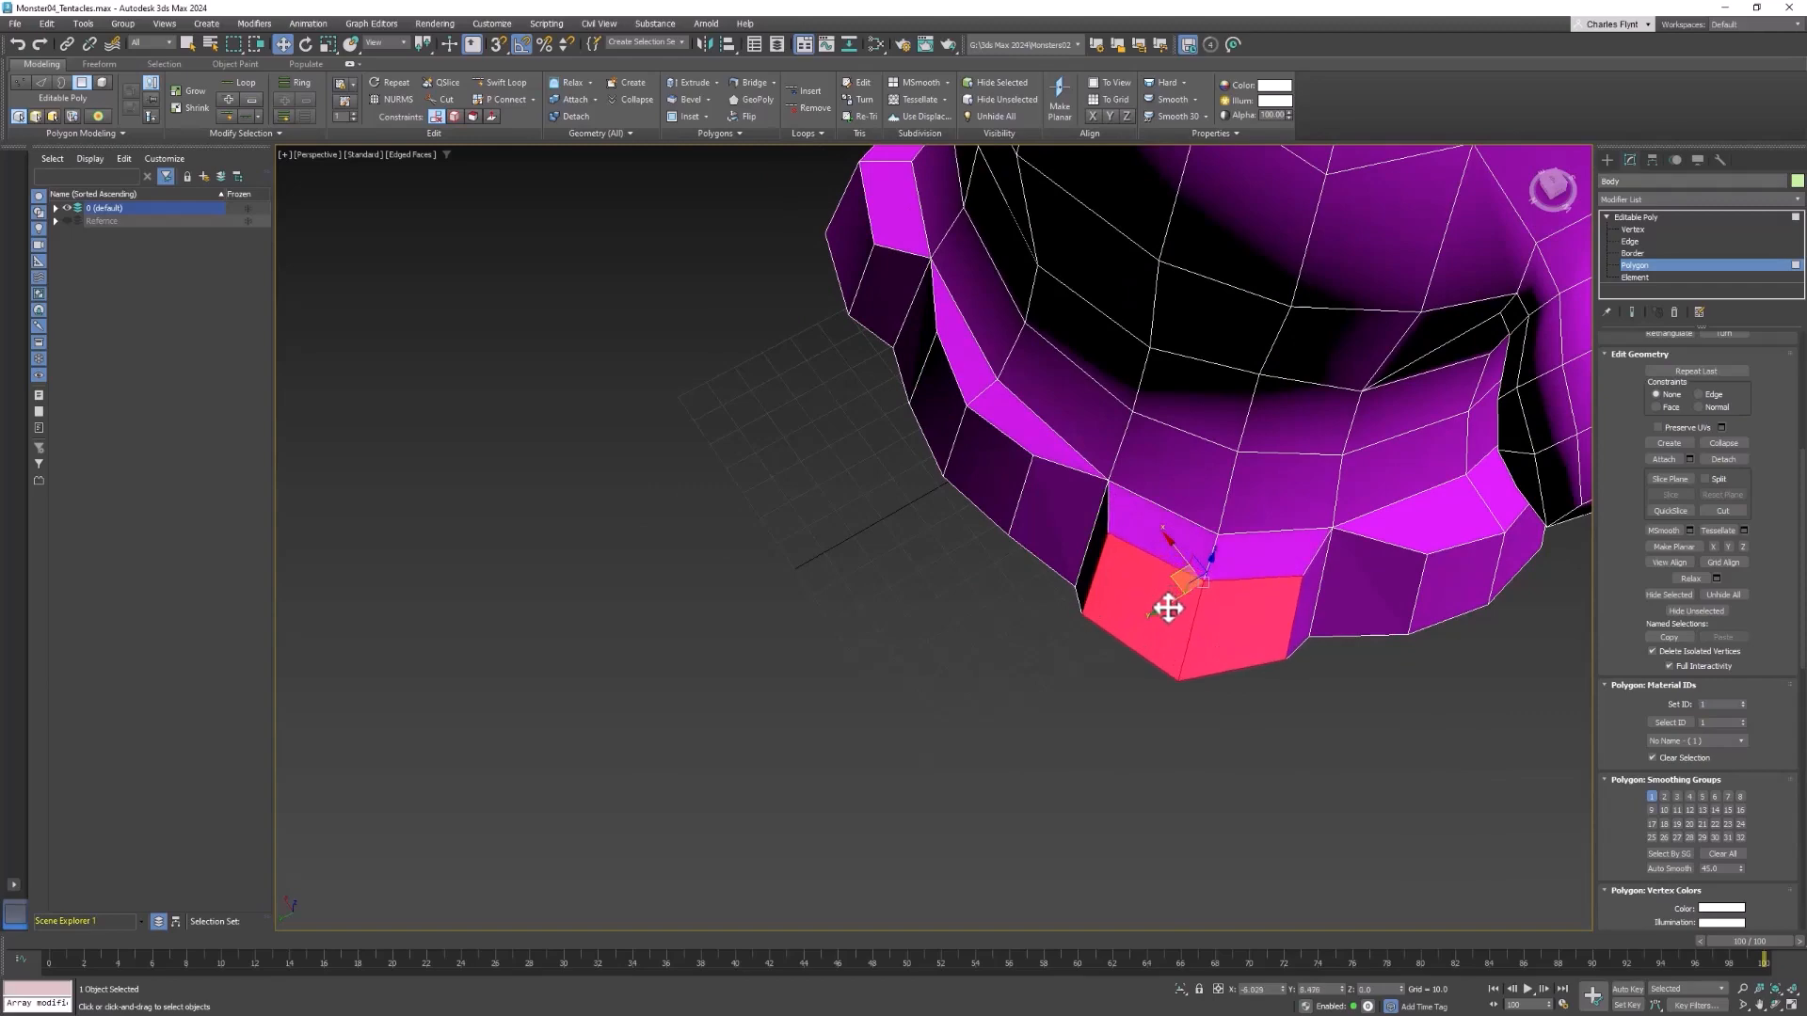
Select the inset front corner polygon pair beside the lowered arm and move it diagonally outward from the body
scroll(1167, 609, "down", 5)
middle_click_drag(1274, 601, 758, 465, "alt")
left_click(932, 565, "ctrl")
left_click(983, 566, "ctrl")
middle_click_drag(1000, 566, 967, 642, "alt")
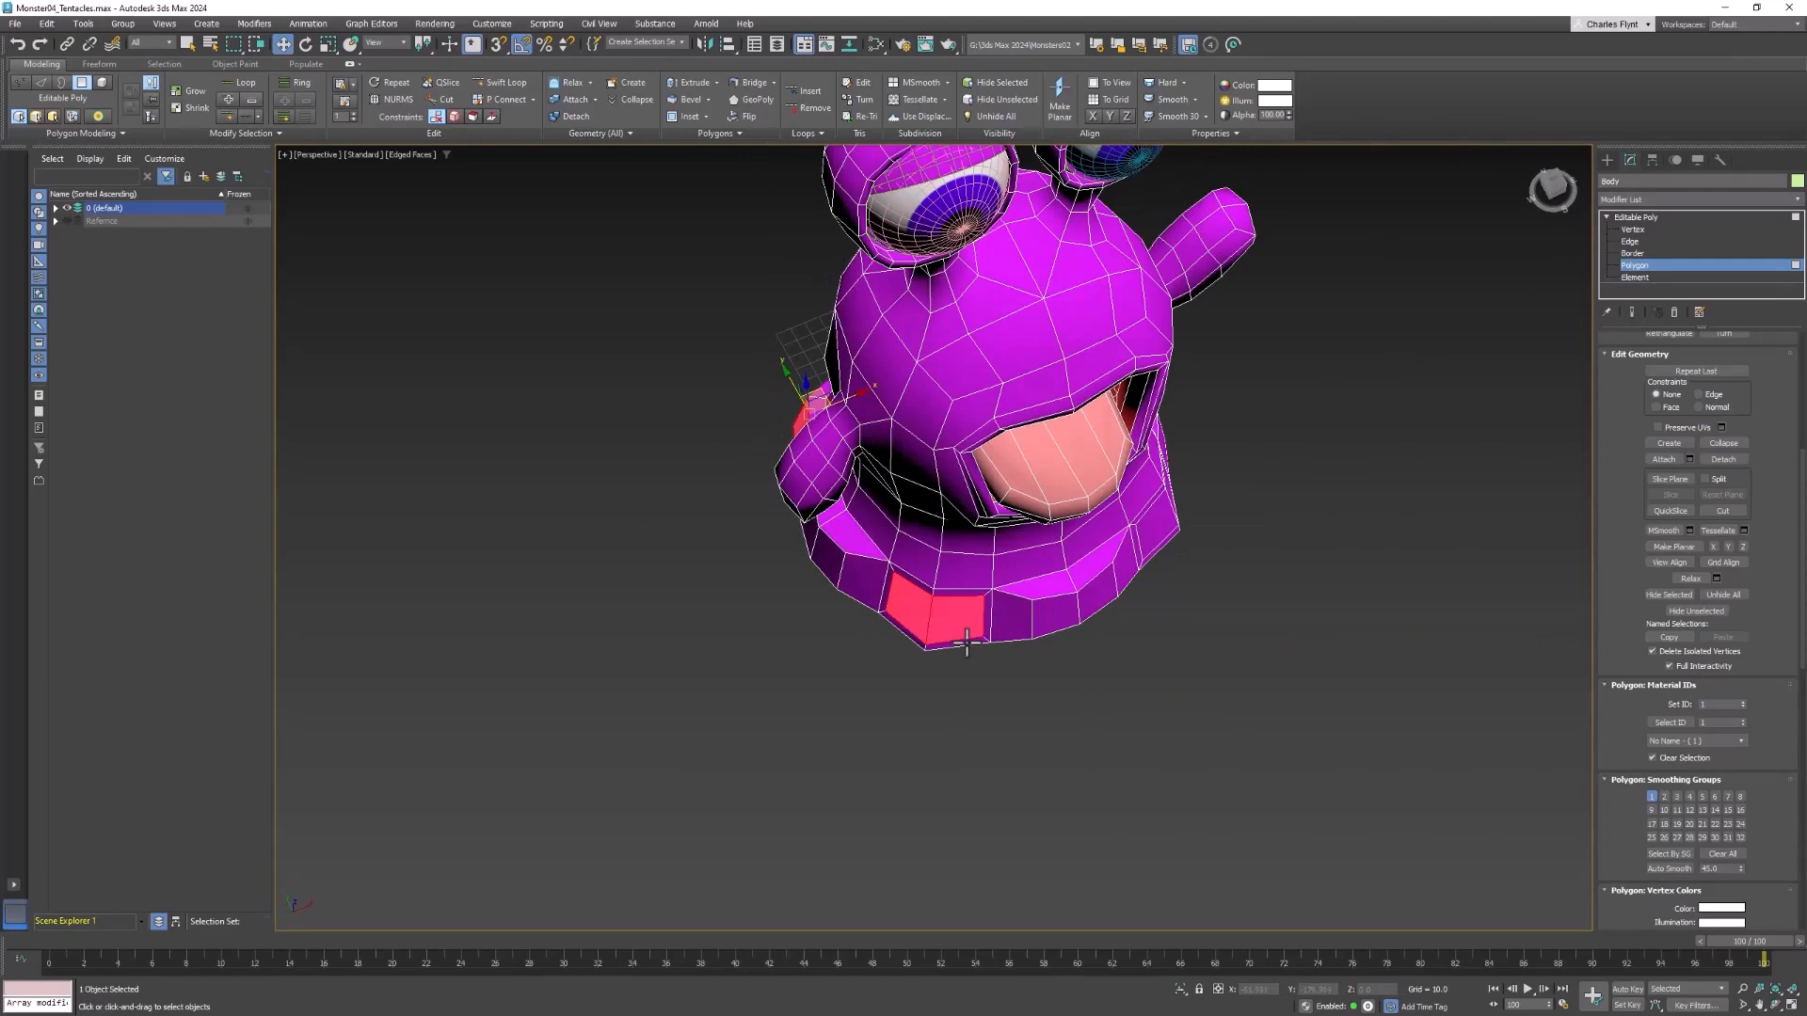
left_click(921, 612)
left_click(951, 616, "ctrl")
left_click_drag(945, 585, 932, 598)
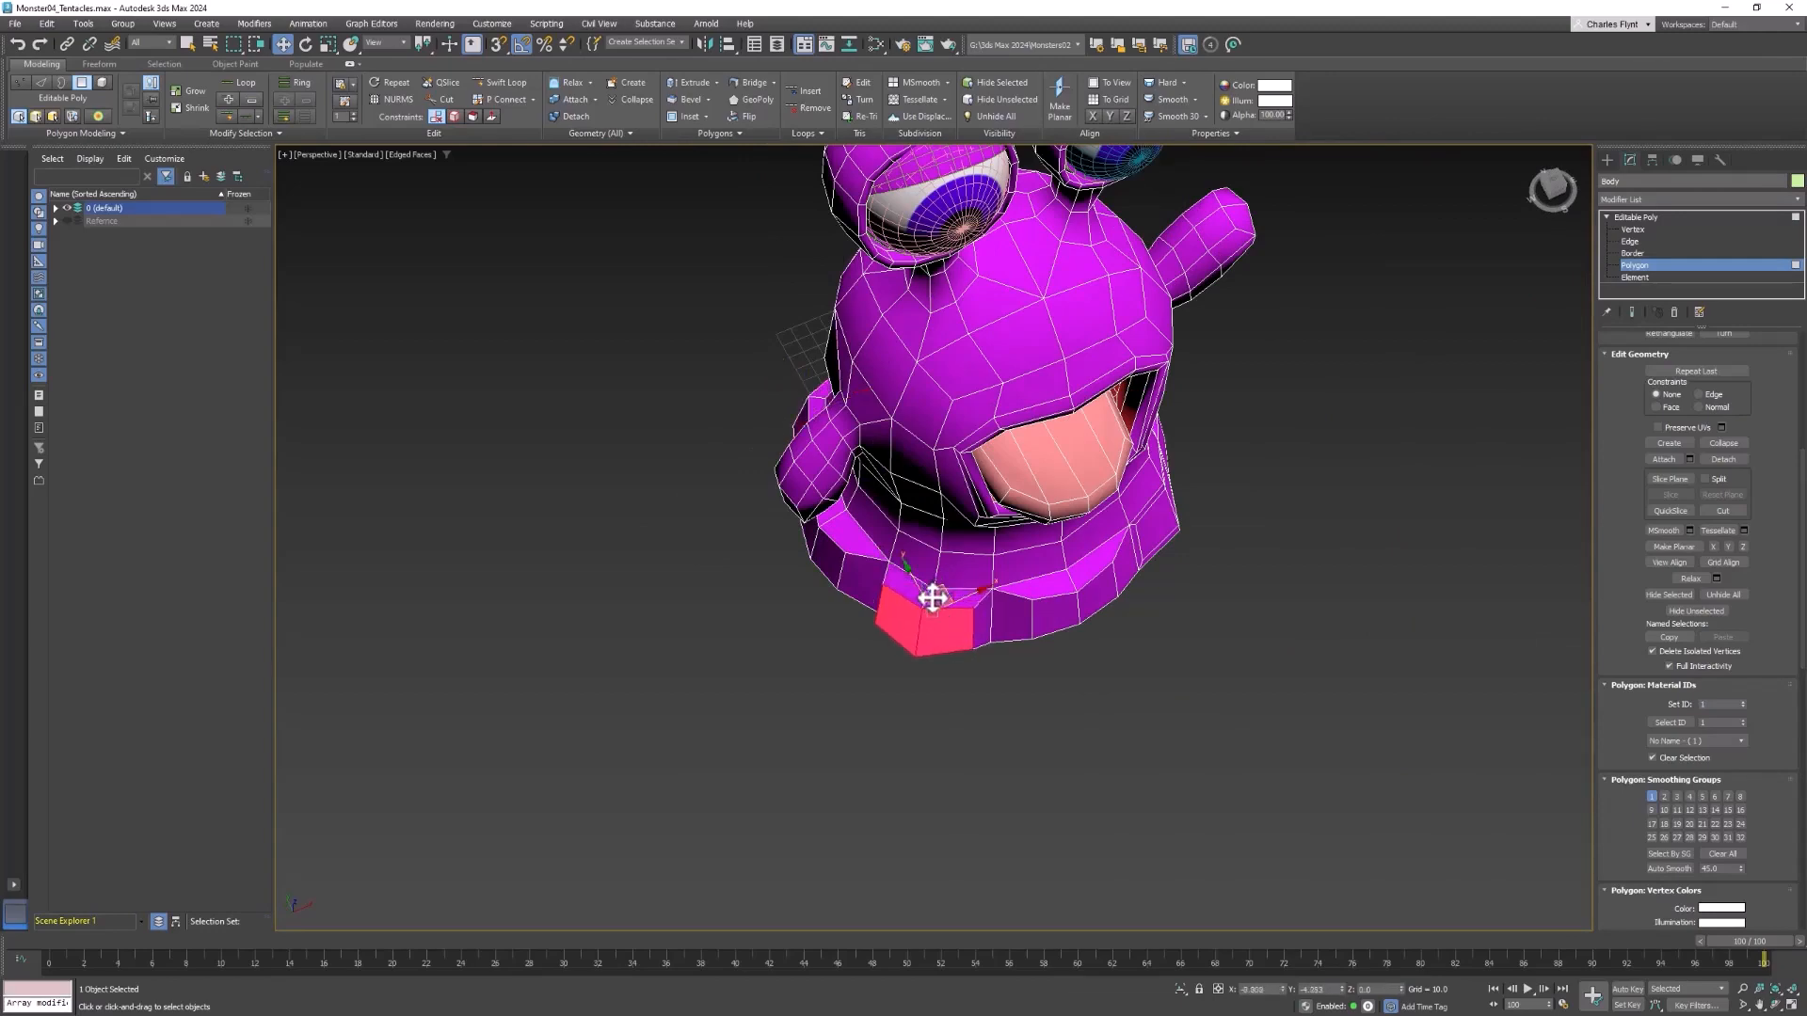
Insert a horizontal edge loop around the flared base through the middle of the tentacle starts with Swift Loop
middle_click_drag(932, 599, 1033, 690, "alt")
left_click(974, 669)
left_click(1051, 673, "ctrl")
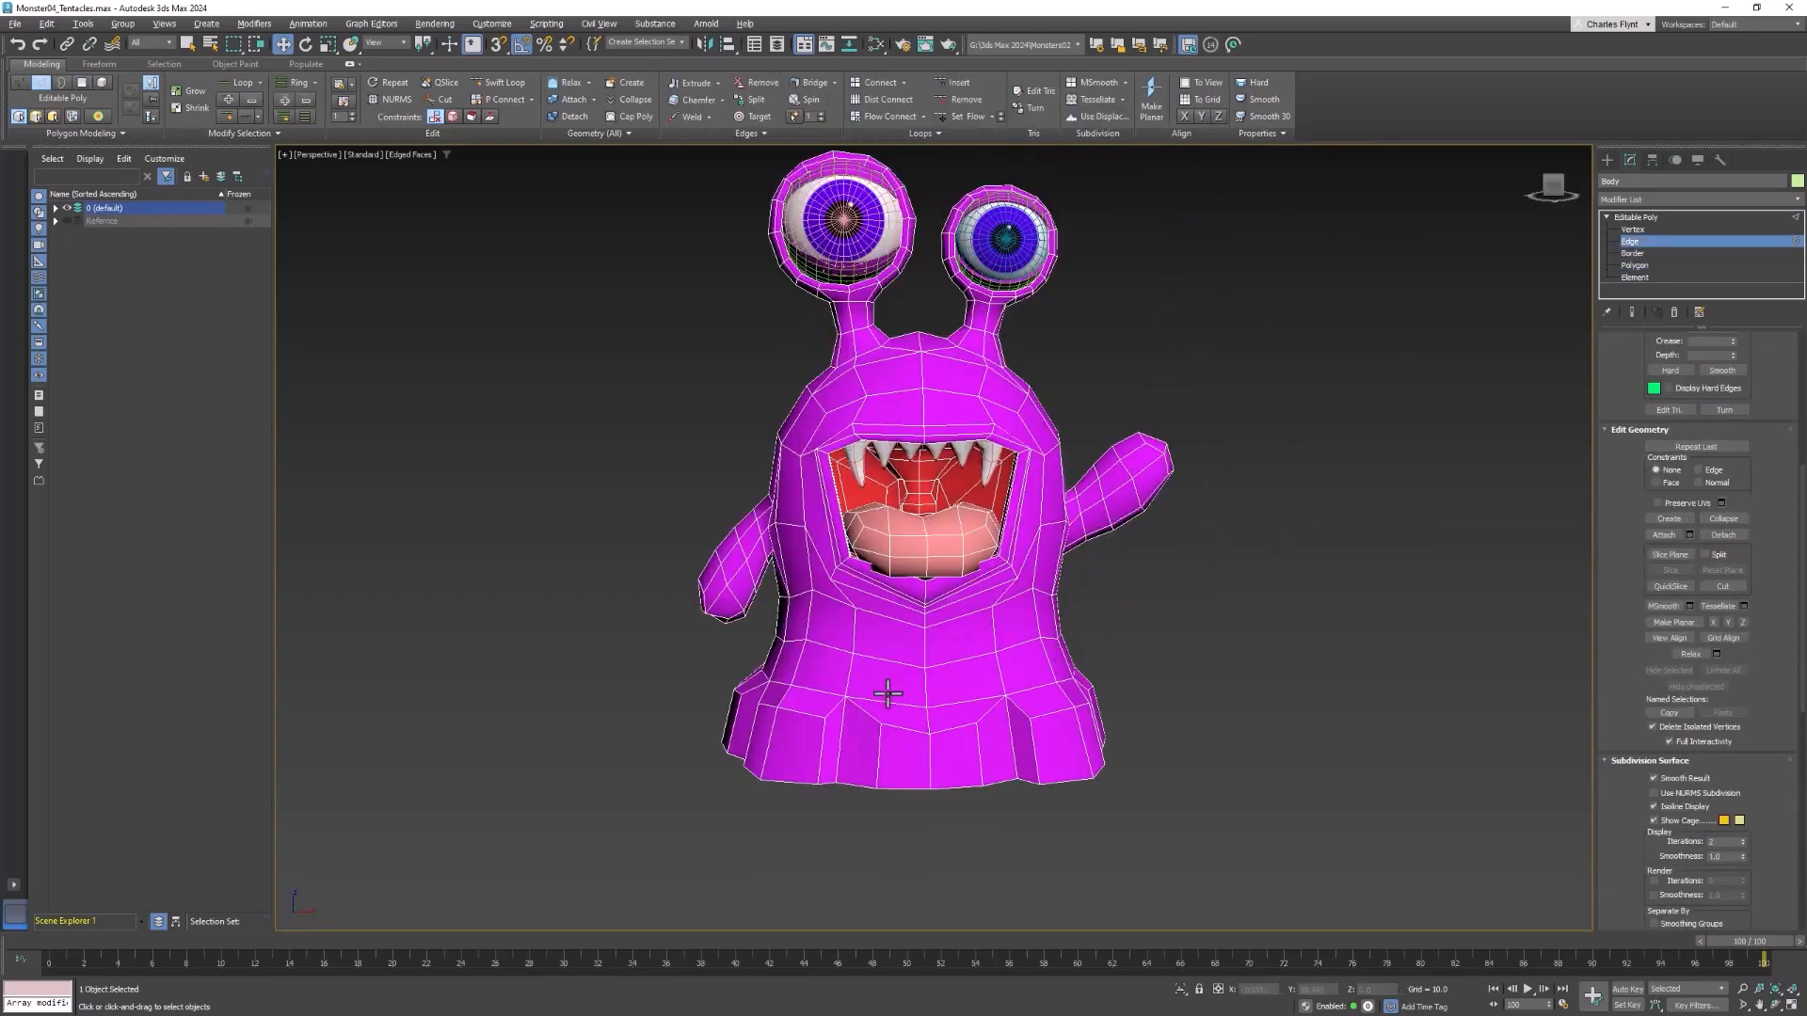
scroll(888, 694, "up", 3)
middle_click_drag(896, 702, 887, 520)
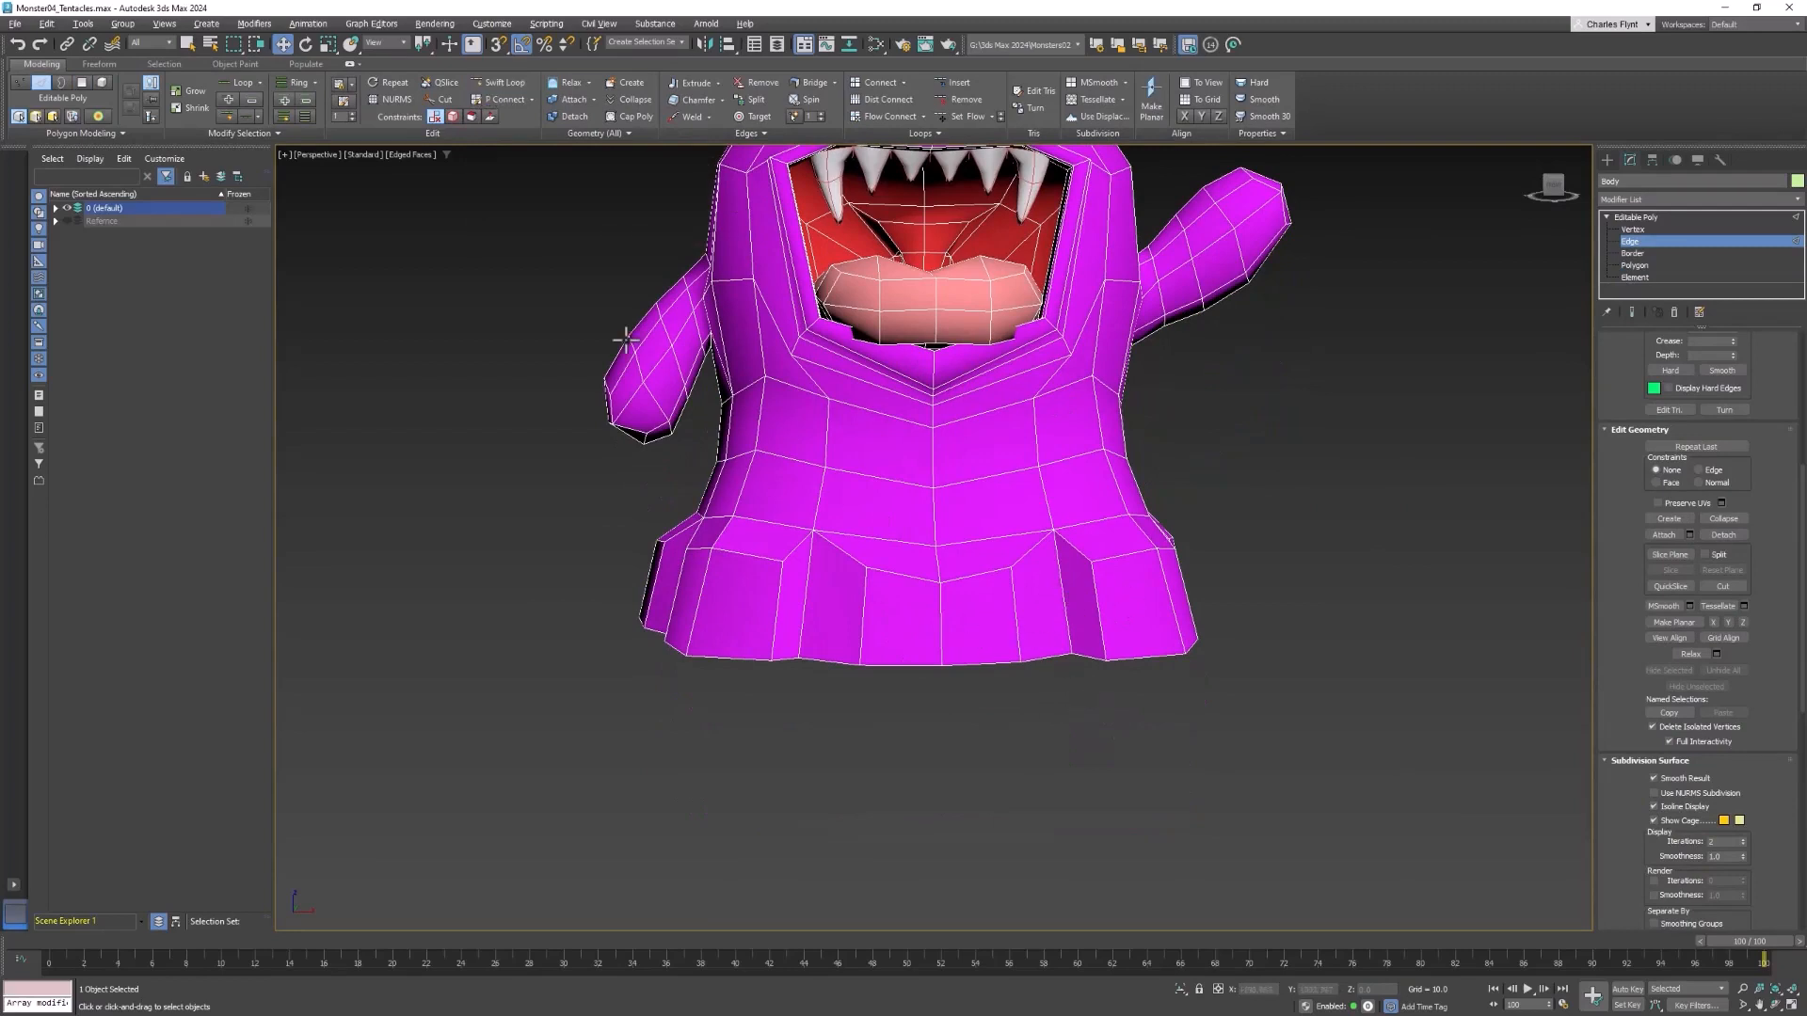
left_click(490, 81)
left_click(939, 624)
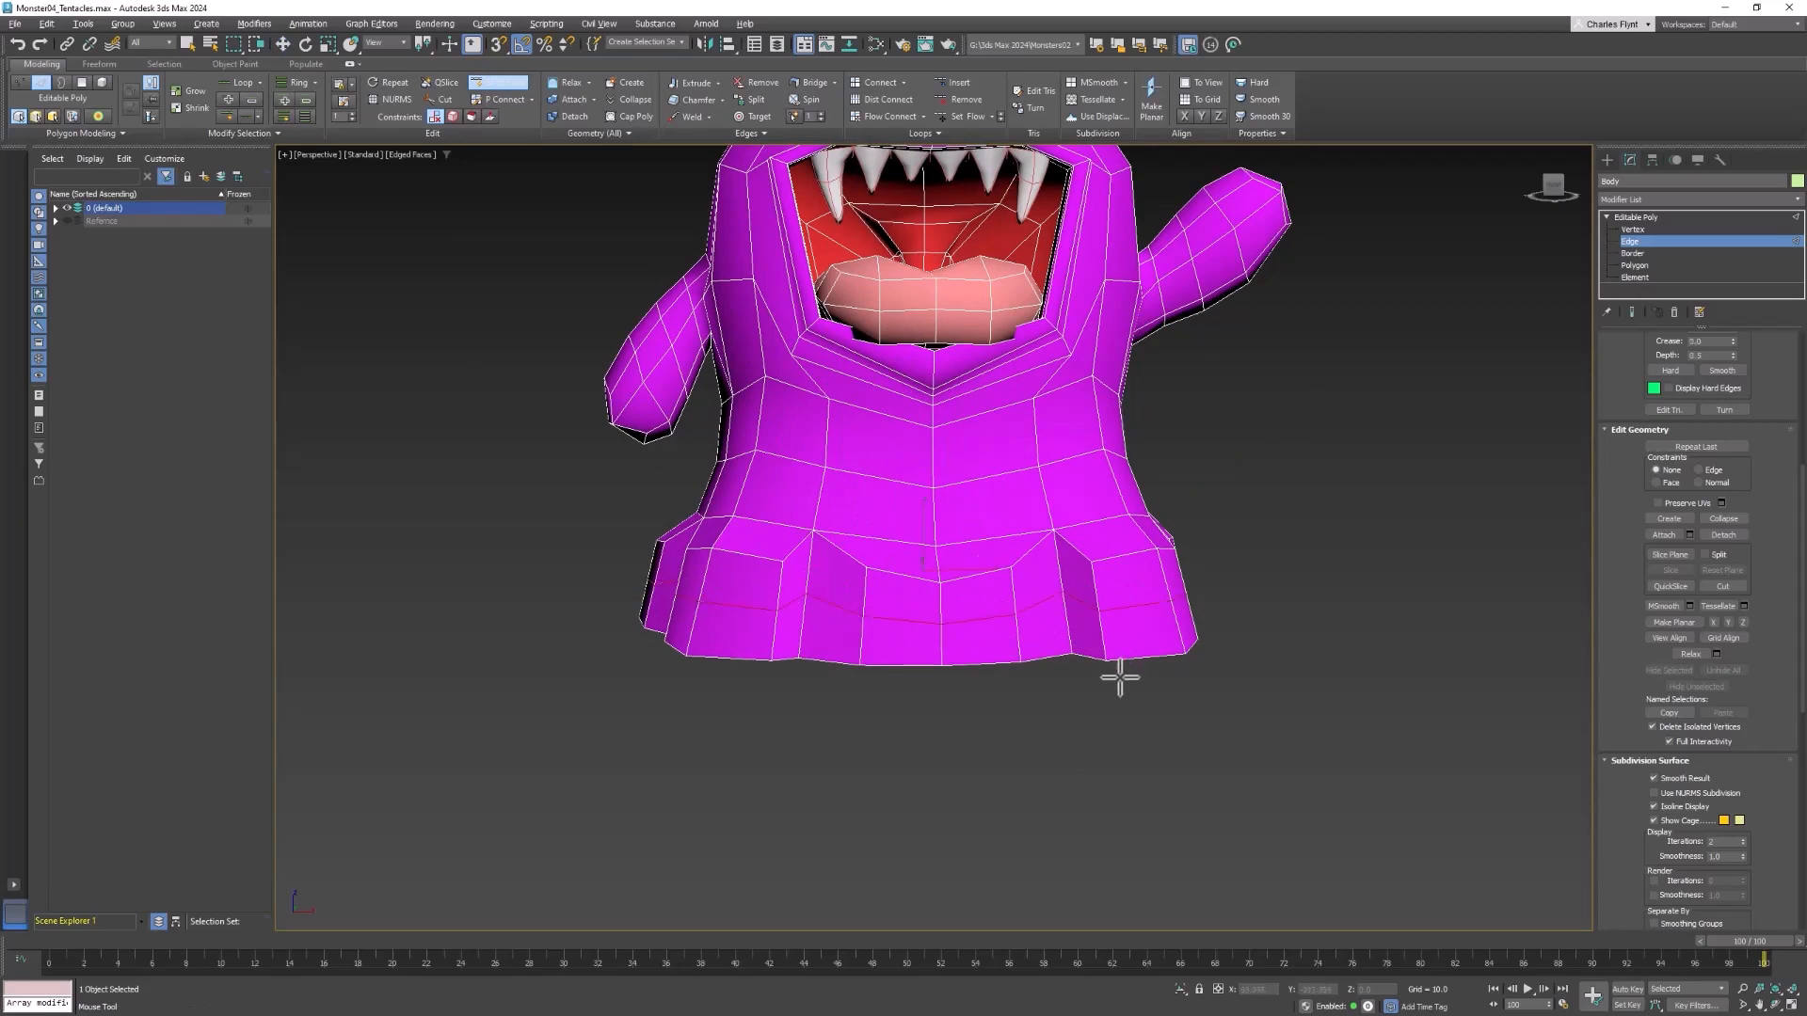
middle_click_drag(1120, 678, 1132, 671)
Raise the two top centre vertices of the front tentacle start and spread its middle-row side vertices apart to round it
left_click(1624, 228)
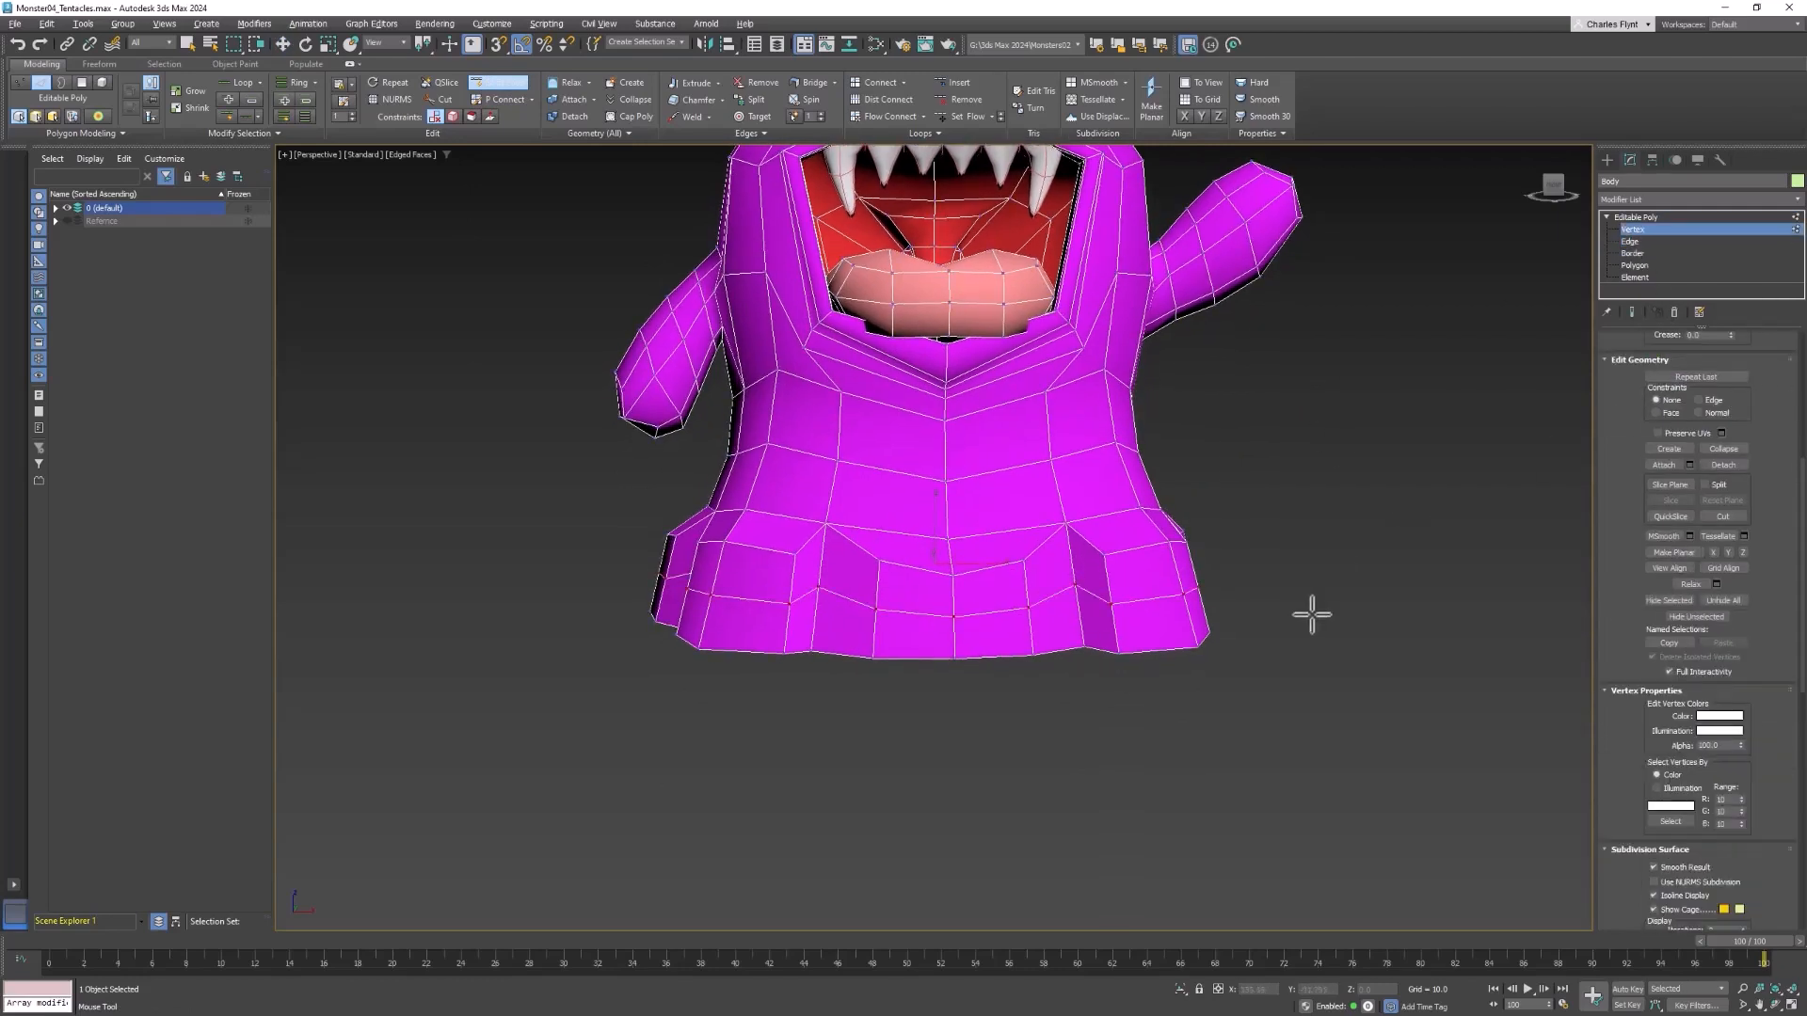
scroll(970, 644, "up", 3)
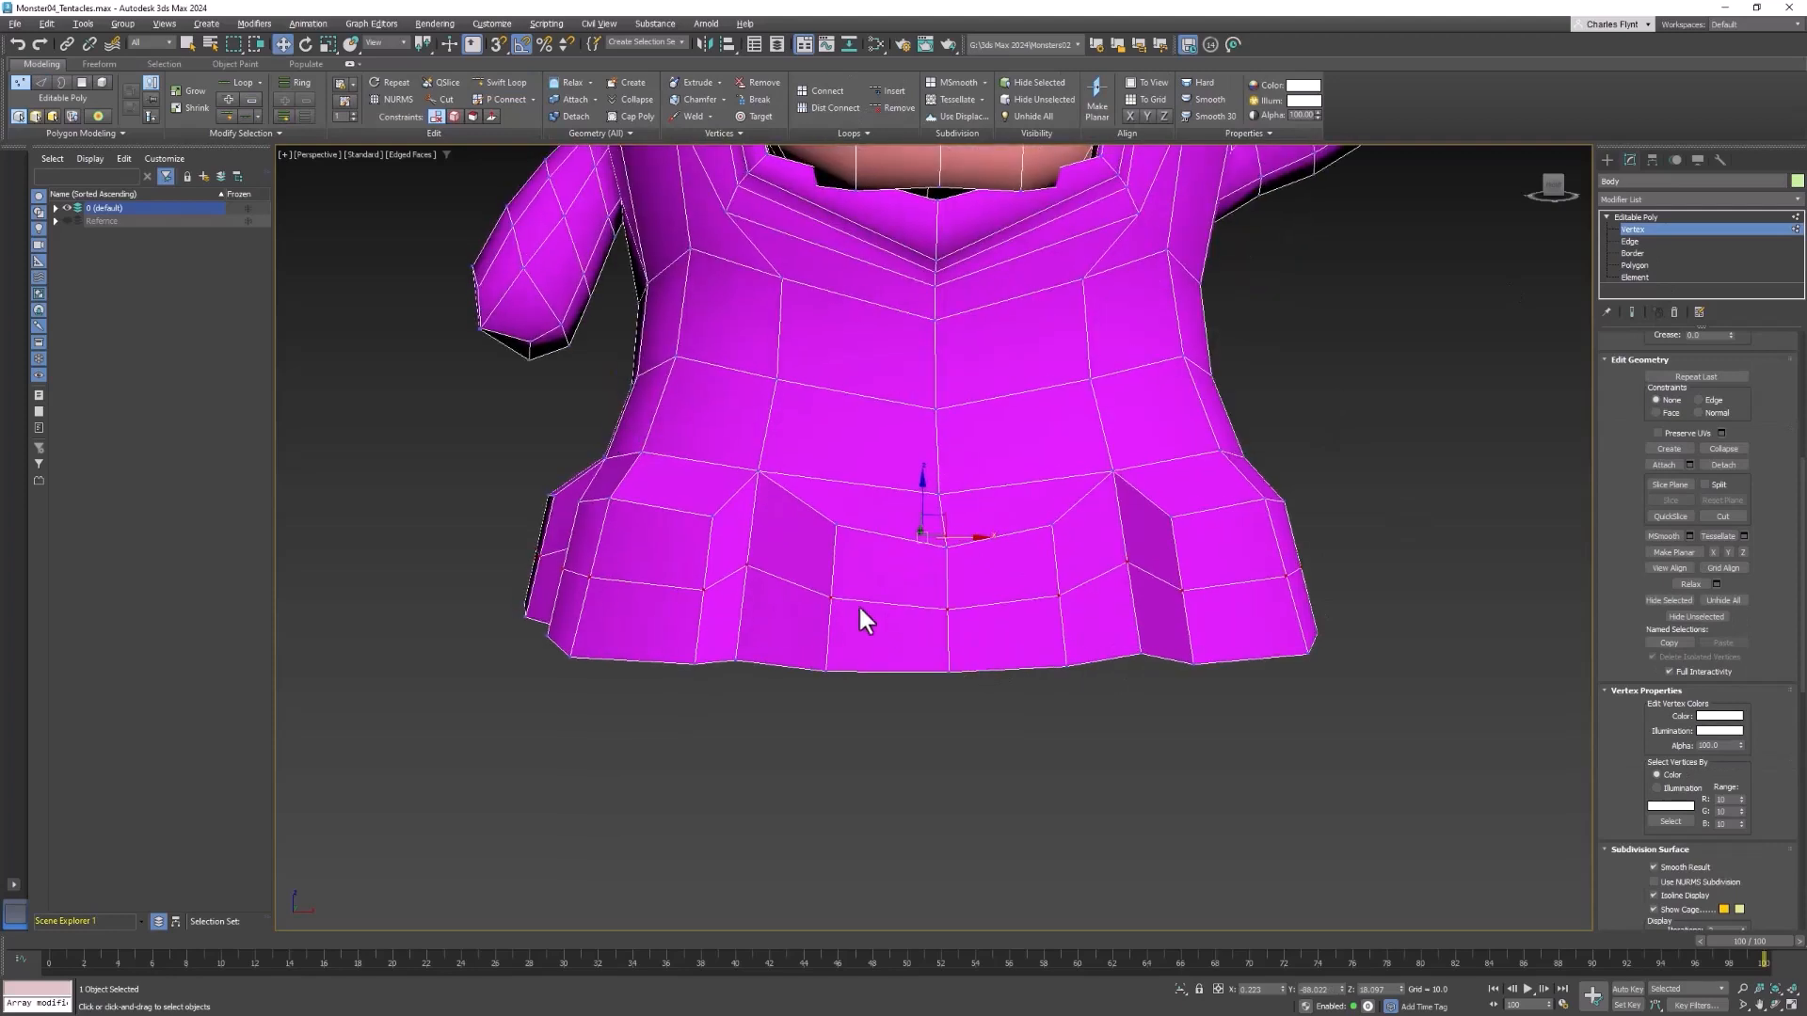
left_click(946, 545, "ctrl")
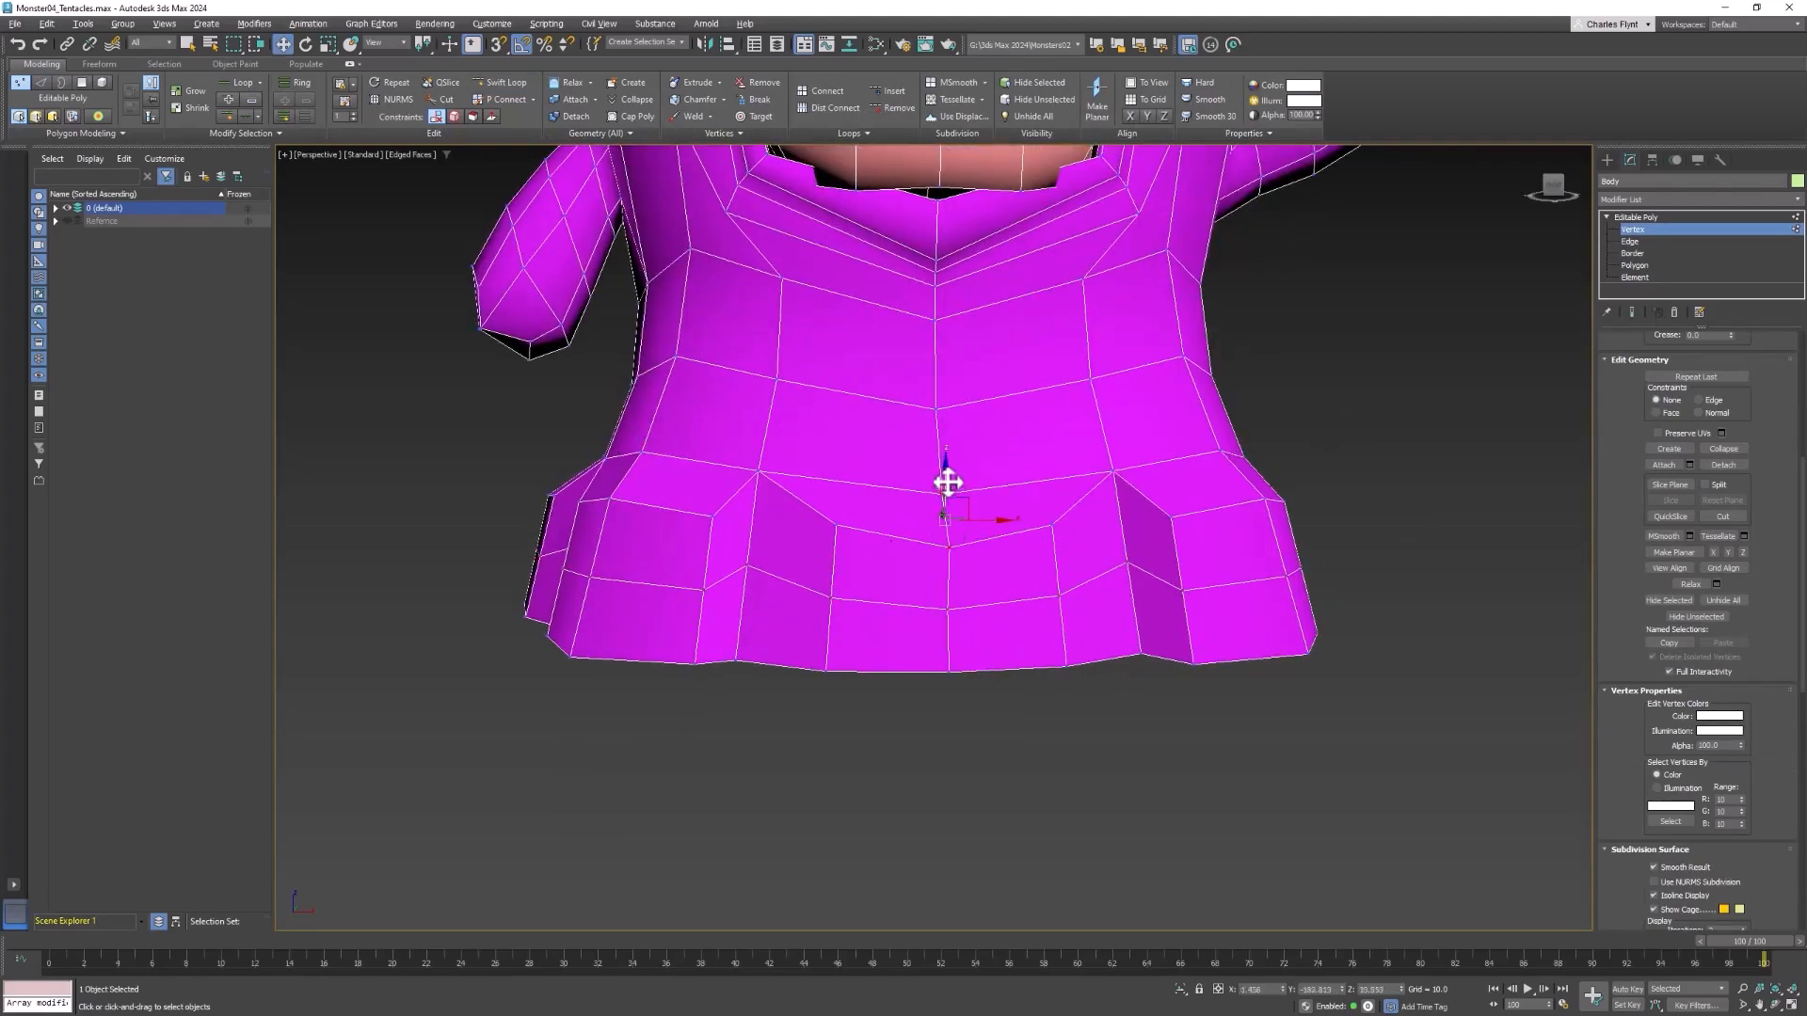
left_click_drag(948, 481, 947, 439)
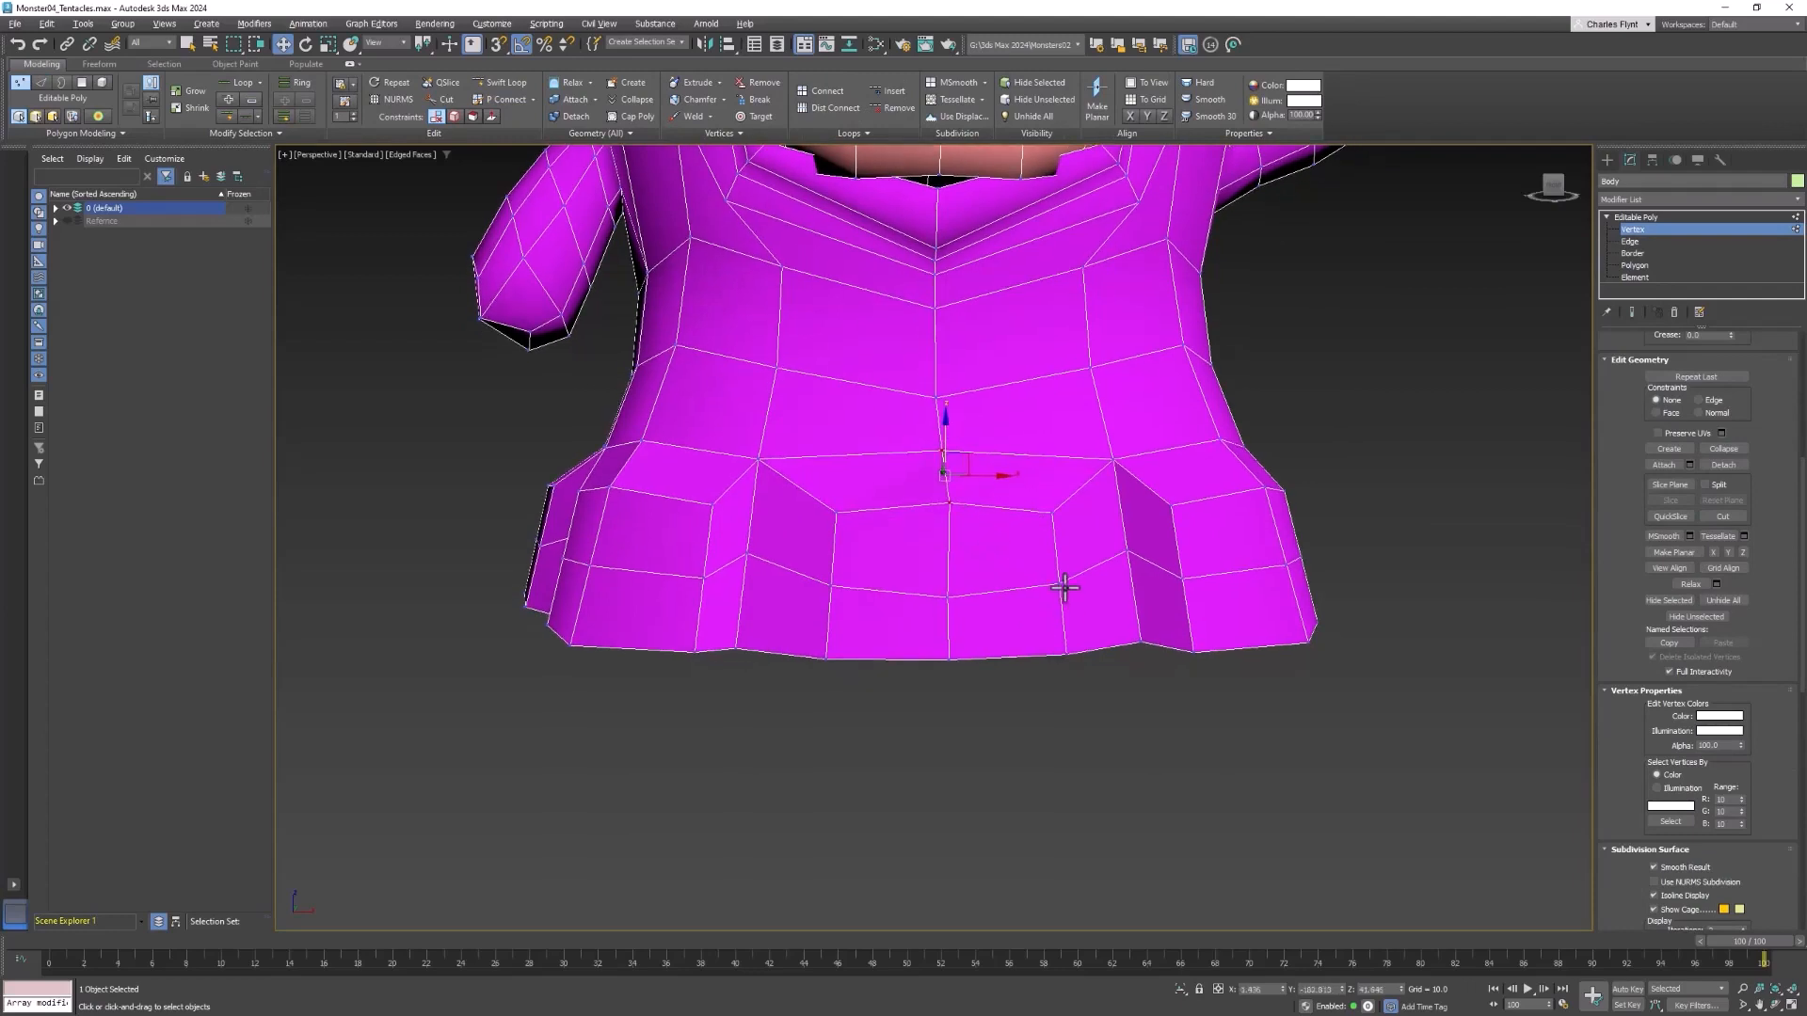
left_click(1064, 588)
left_click(825, 584, "ctrl")
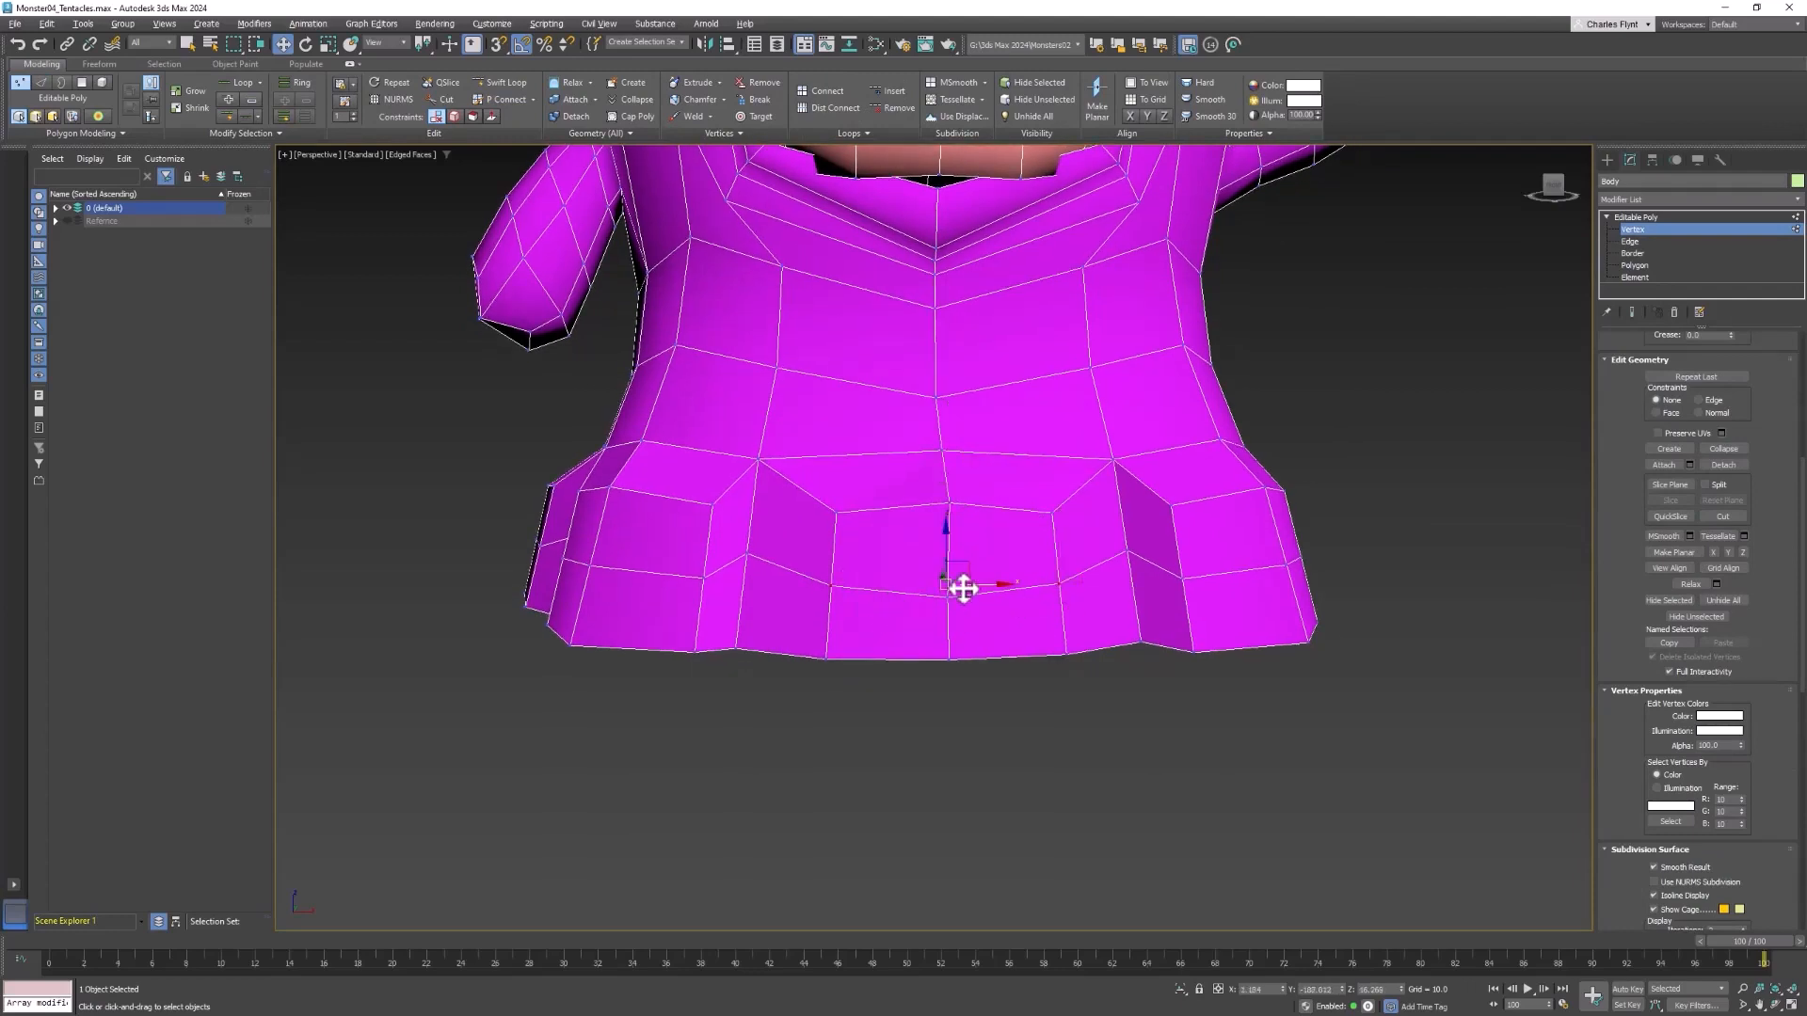
left_click(831, 584)
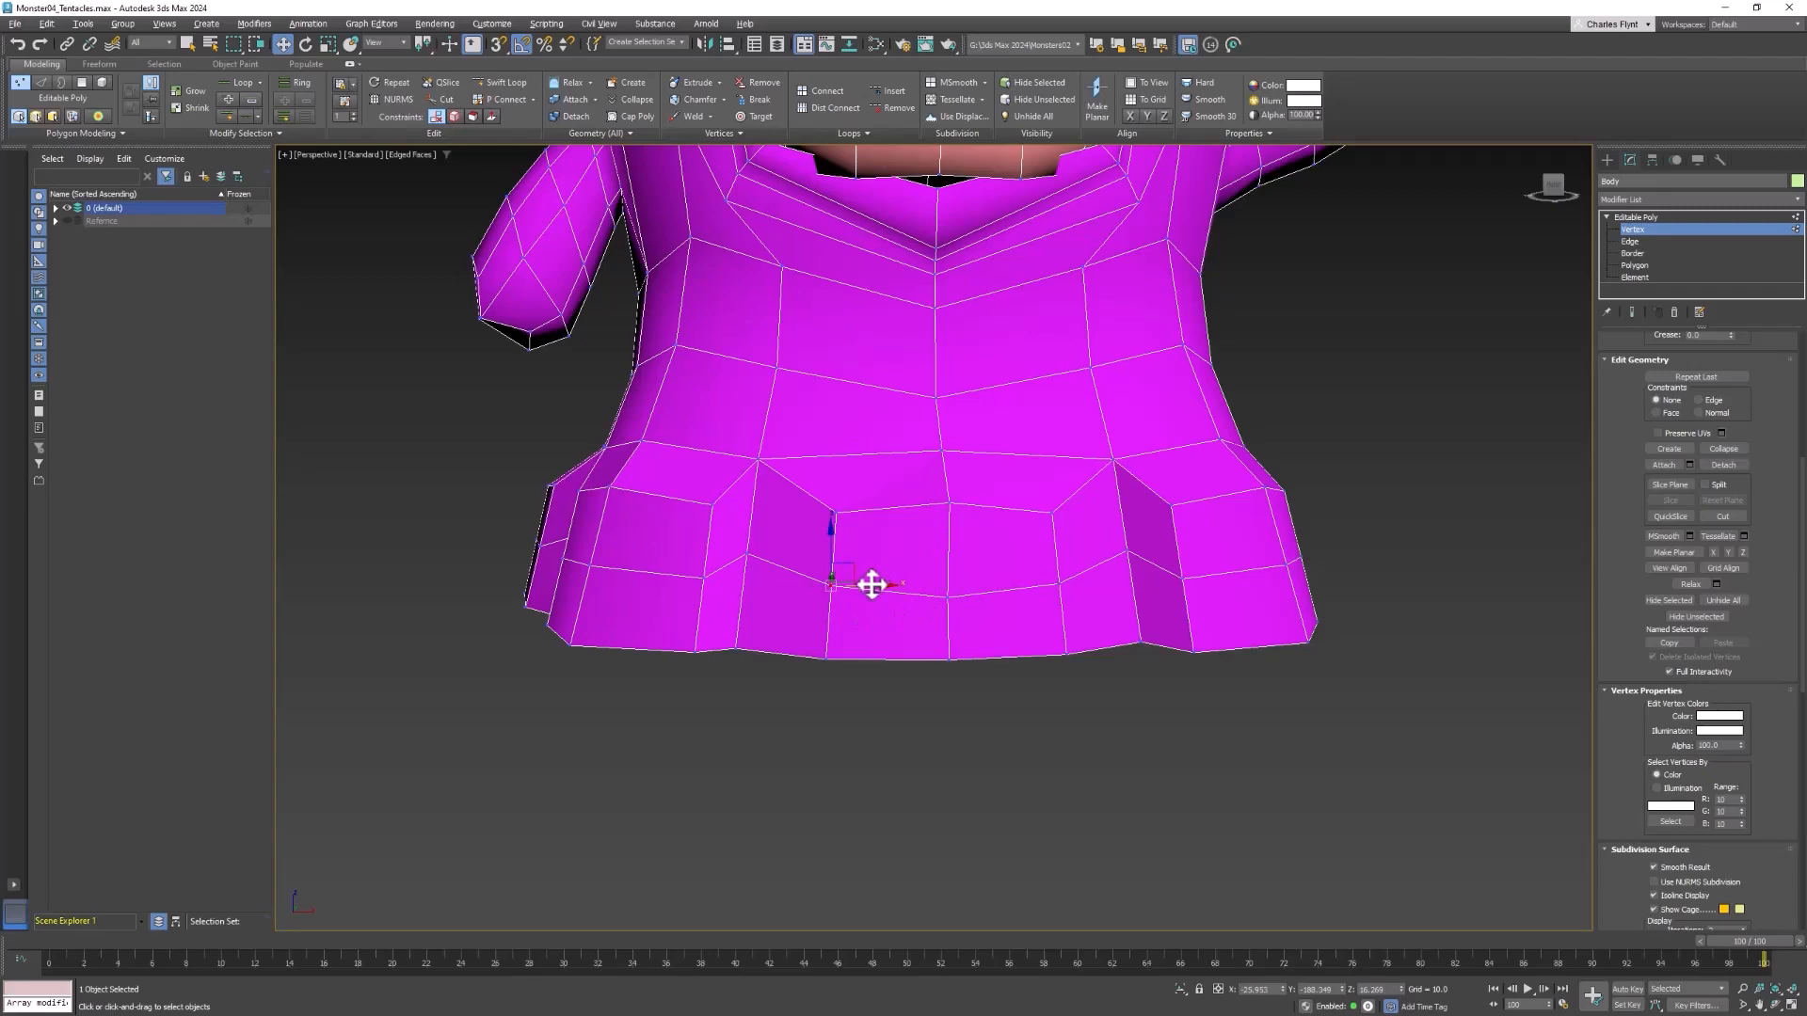
left_click_drag(871, 585, 852, 584)
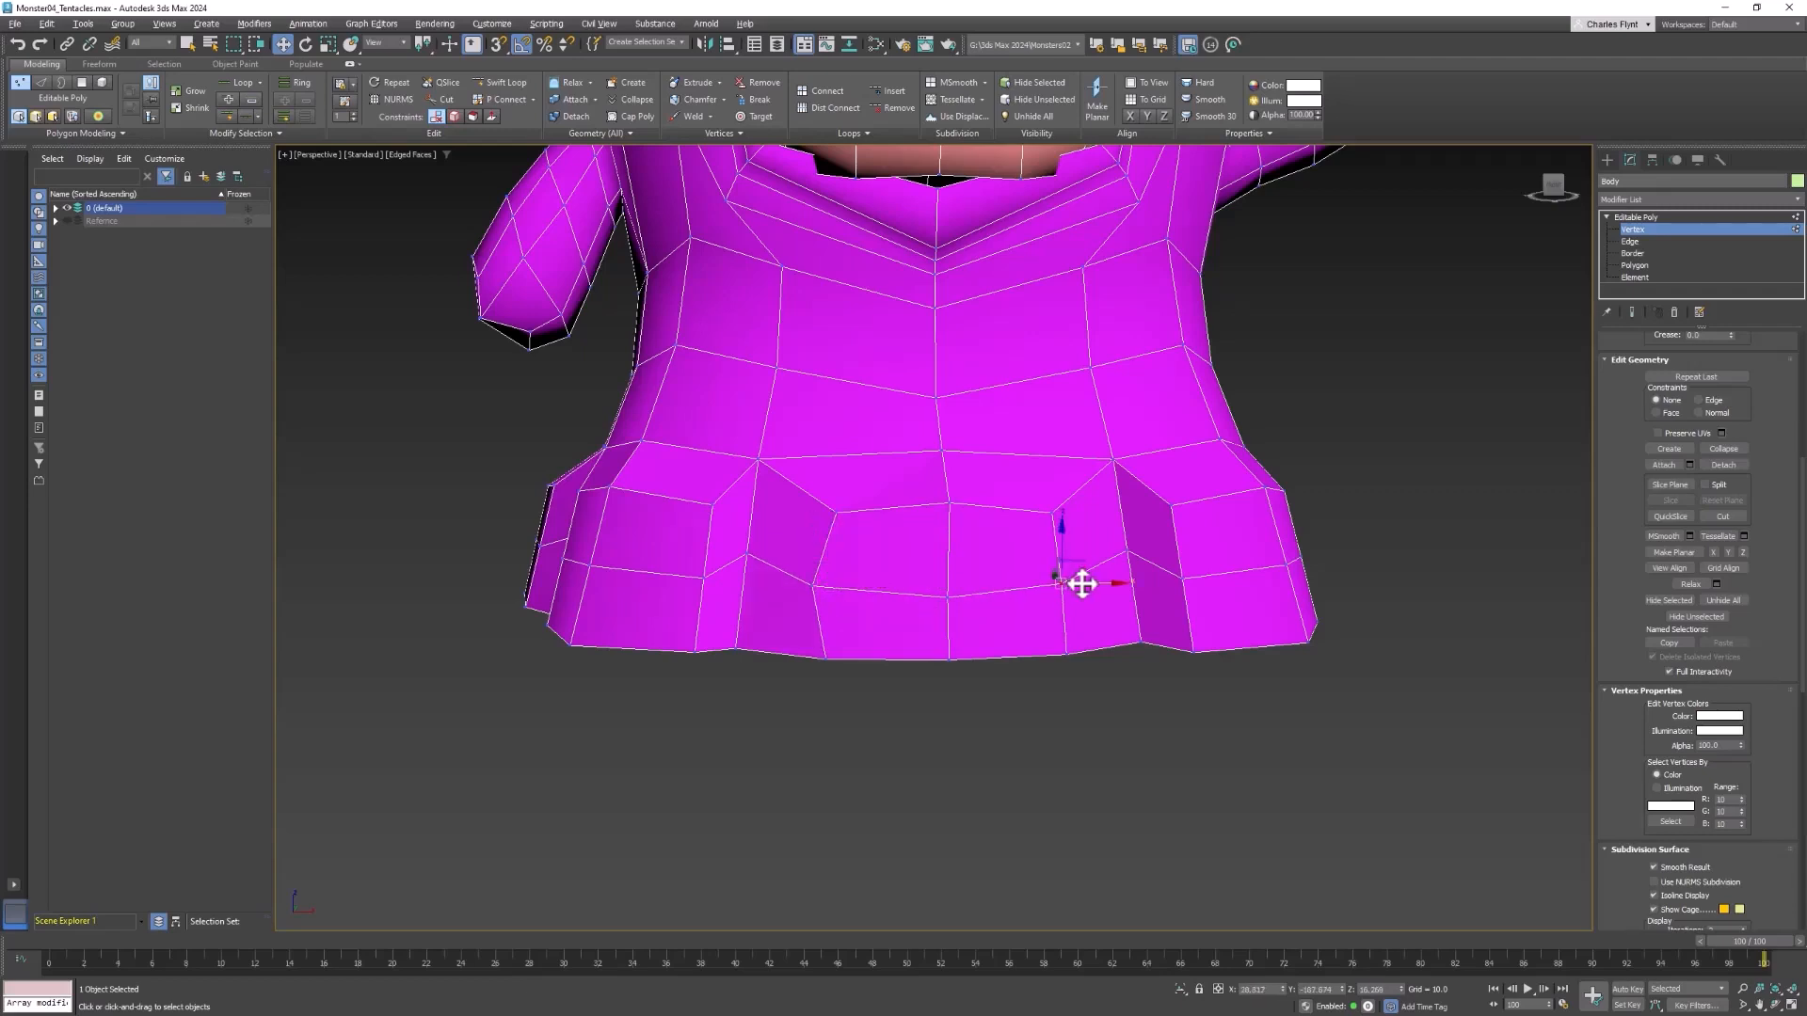
left_click_drag(1082, 584, 1107, 581)
Round the front corner tentacle start beside the lowered arm by raising its top centre vertices and spreading its middle-row side vertices
middle_click_drag(999, 602, 1306, 464)
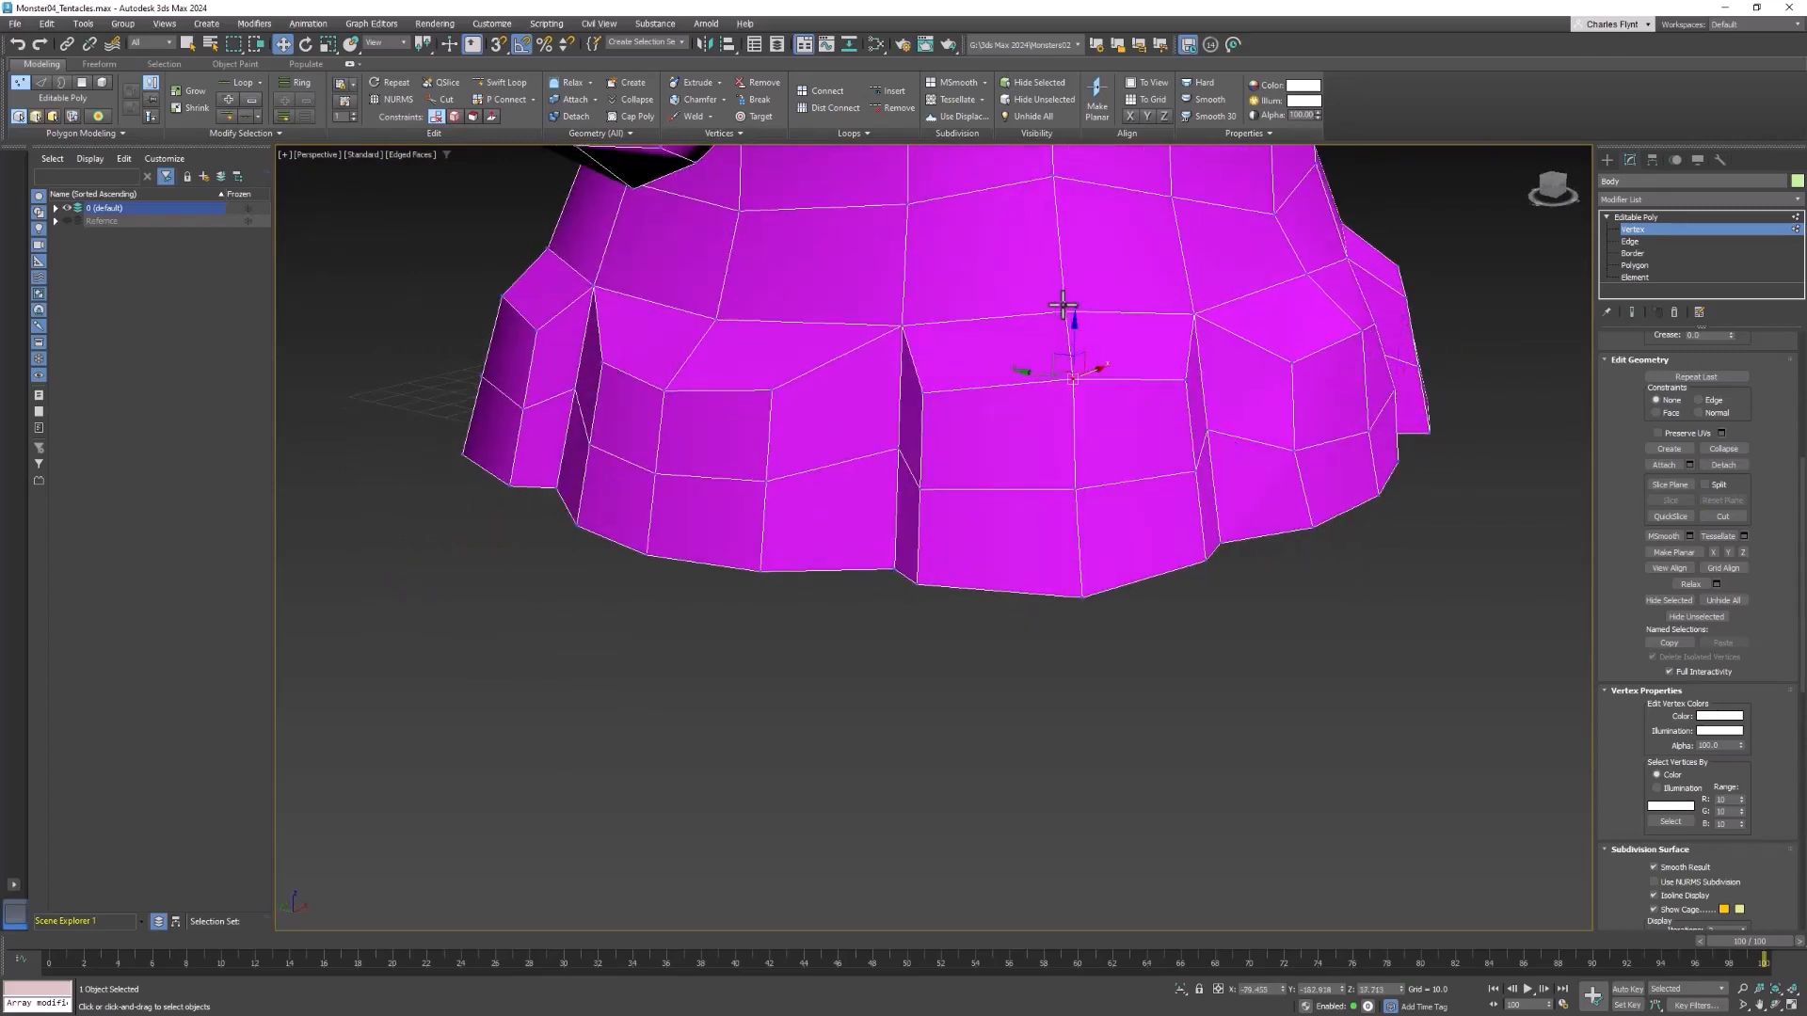
left_click_drag(1066, 305, 1073, 287)
middle_click_drag(1095, 357, 1082, 367)
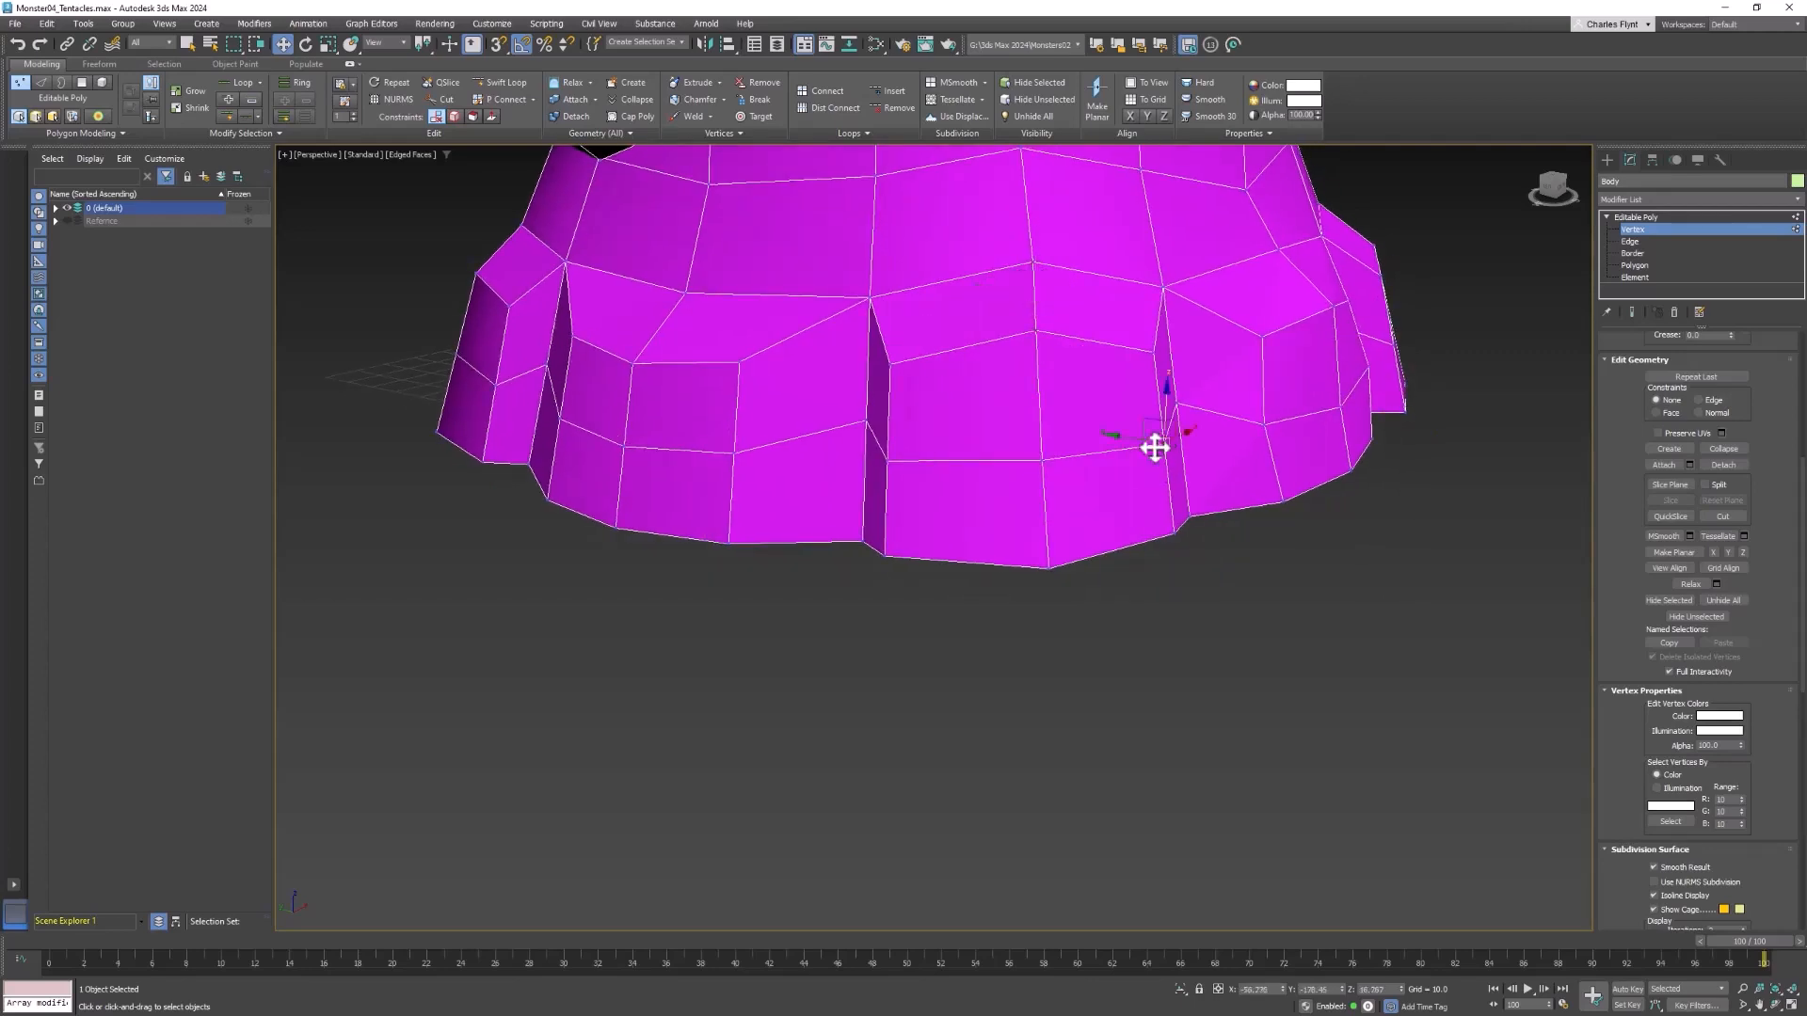
middle_click_drag(1146, 463, 1191, 489, "alt")
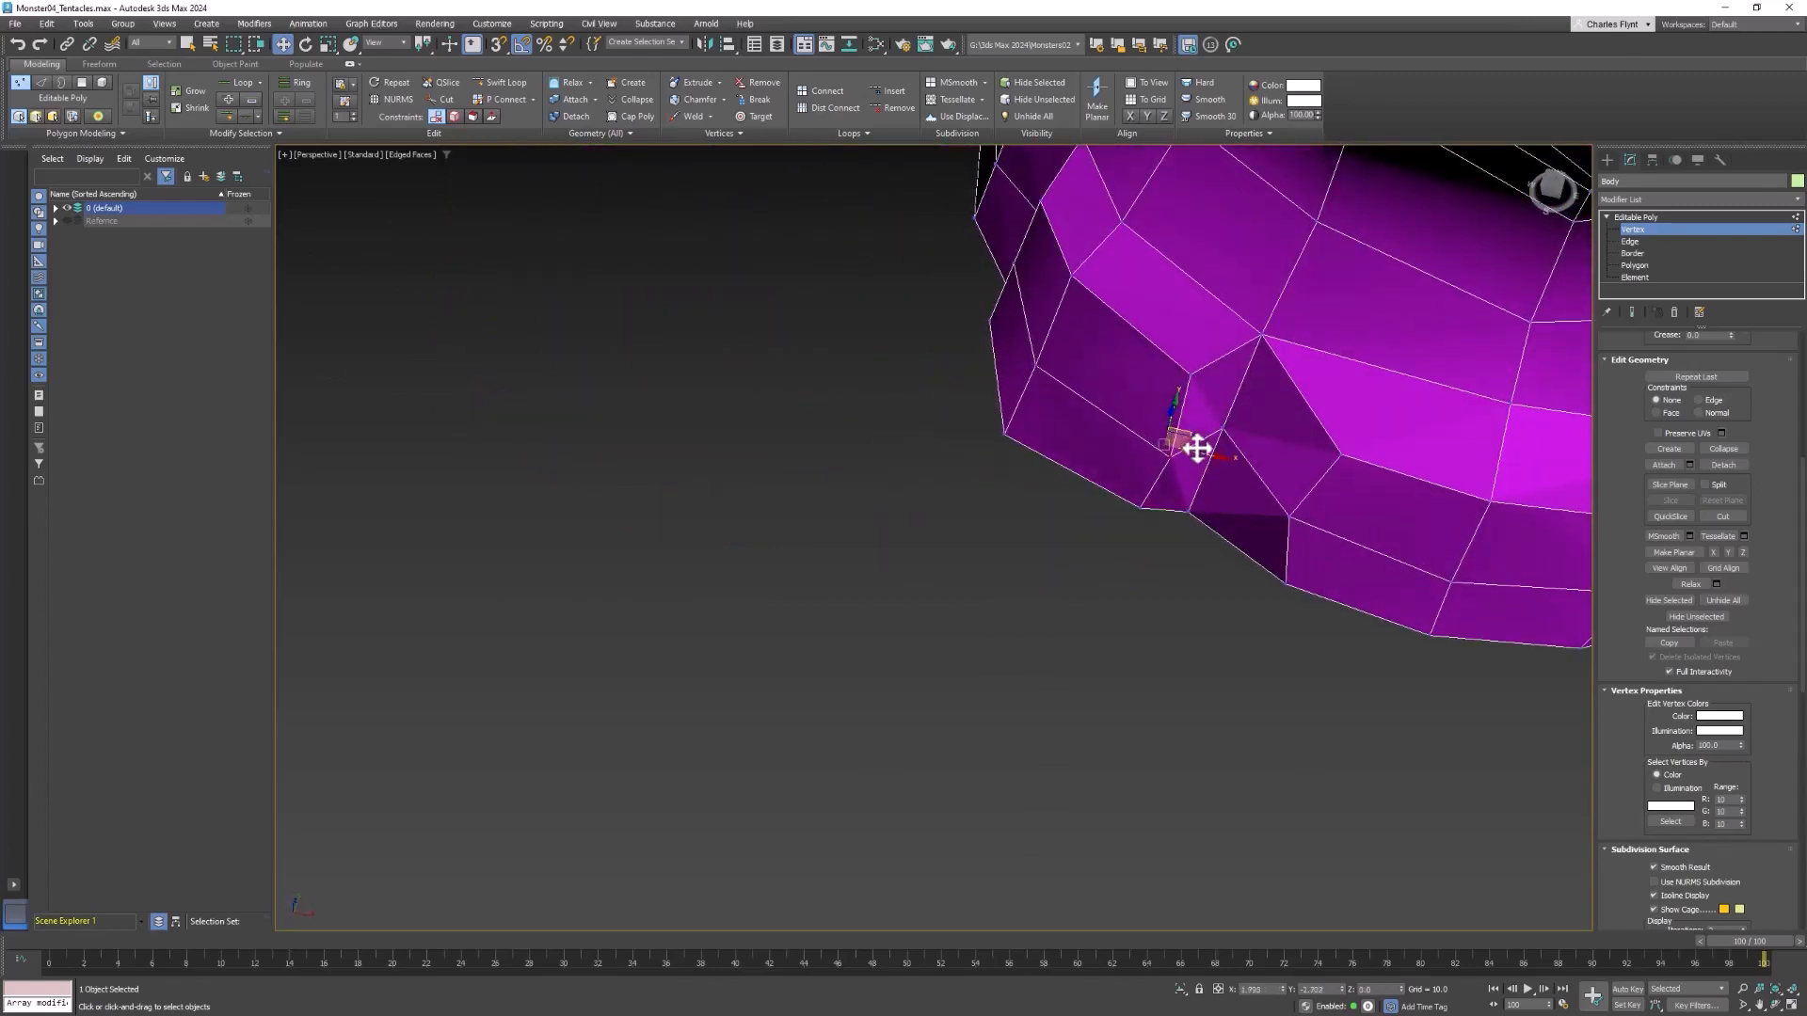
middle_click_drag(1057, 483, 887, 464, "alt")
left_click(872, 484)
left_click_drag(876, 462, 853, 468)
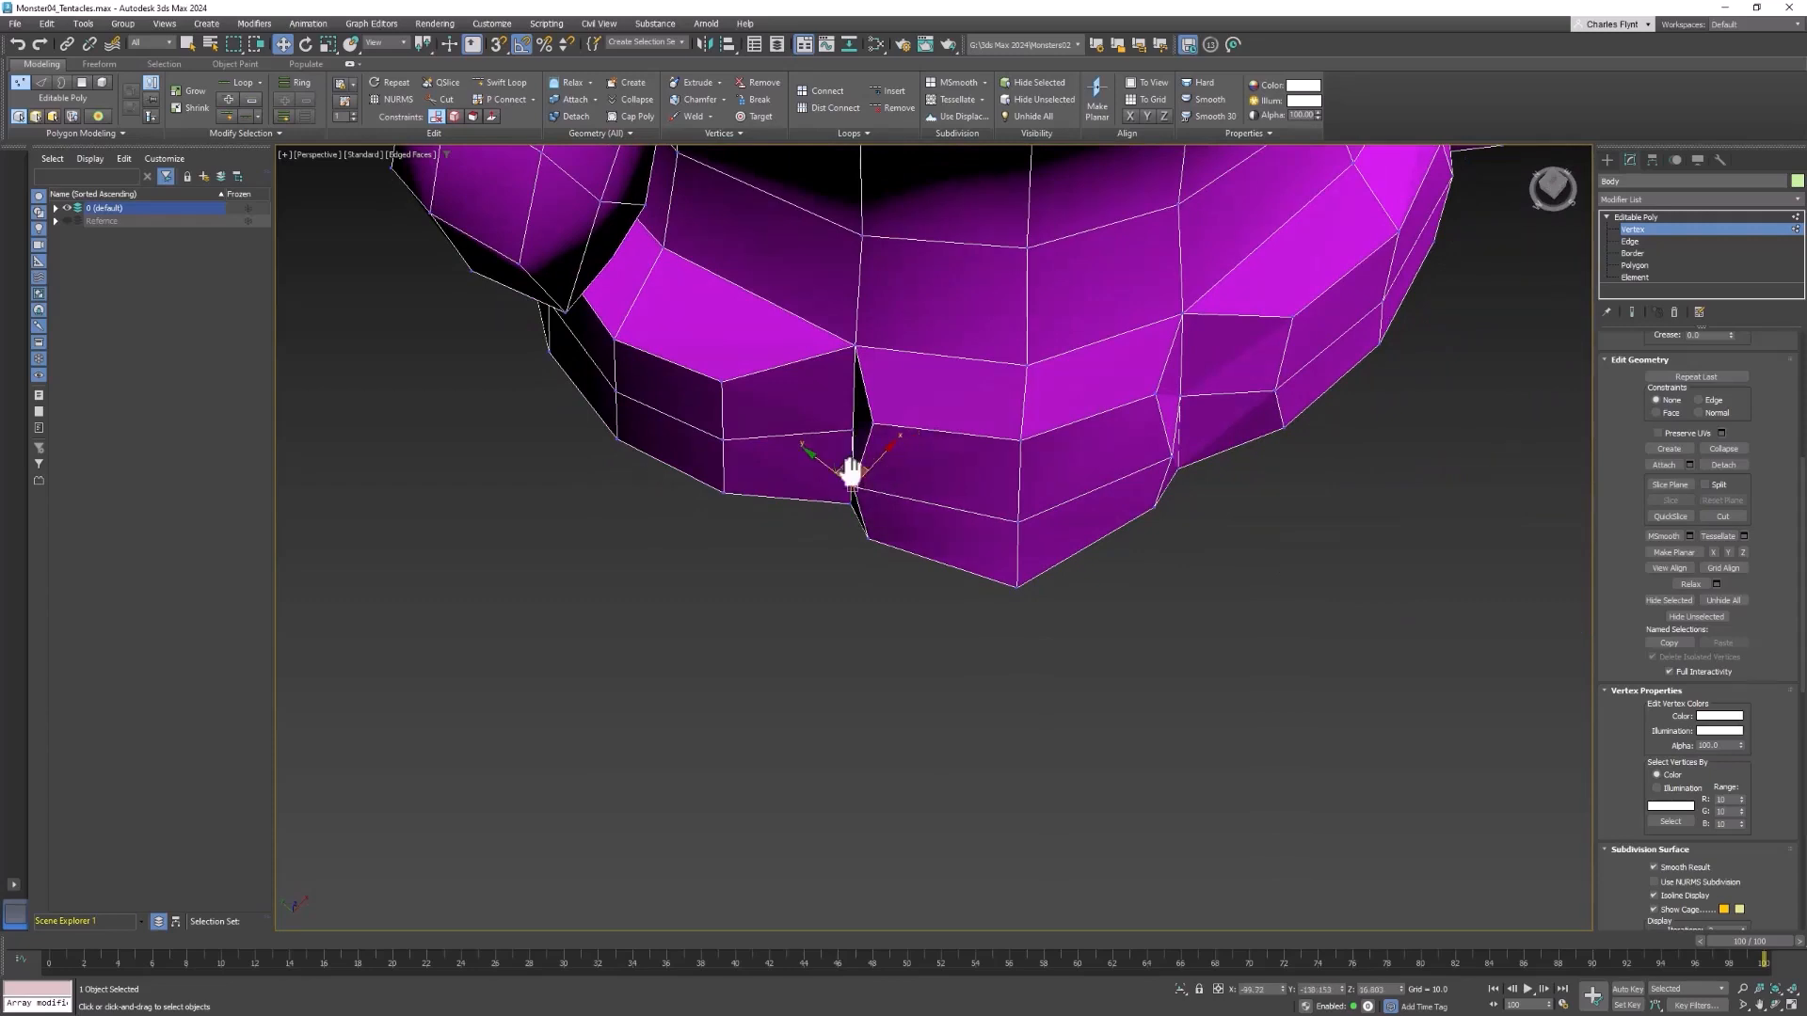
Raise the top centre vertices of the side tentacle start below the lowered arm and spread its middle-row side vertices
middle_click_drag(850, 471, 1113, 487, "alt")
left_click_drag(884, 461, 886, 455)
middle_click_drag(876, 353, 974, 394, "alt")
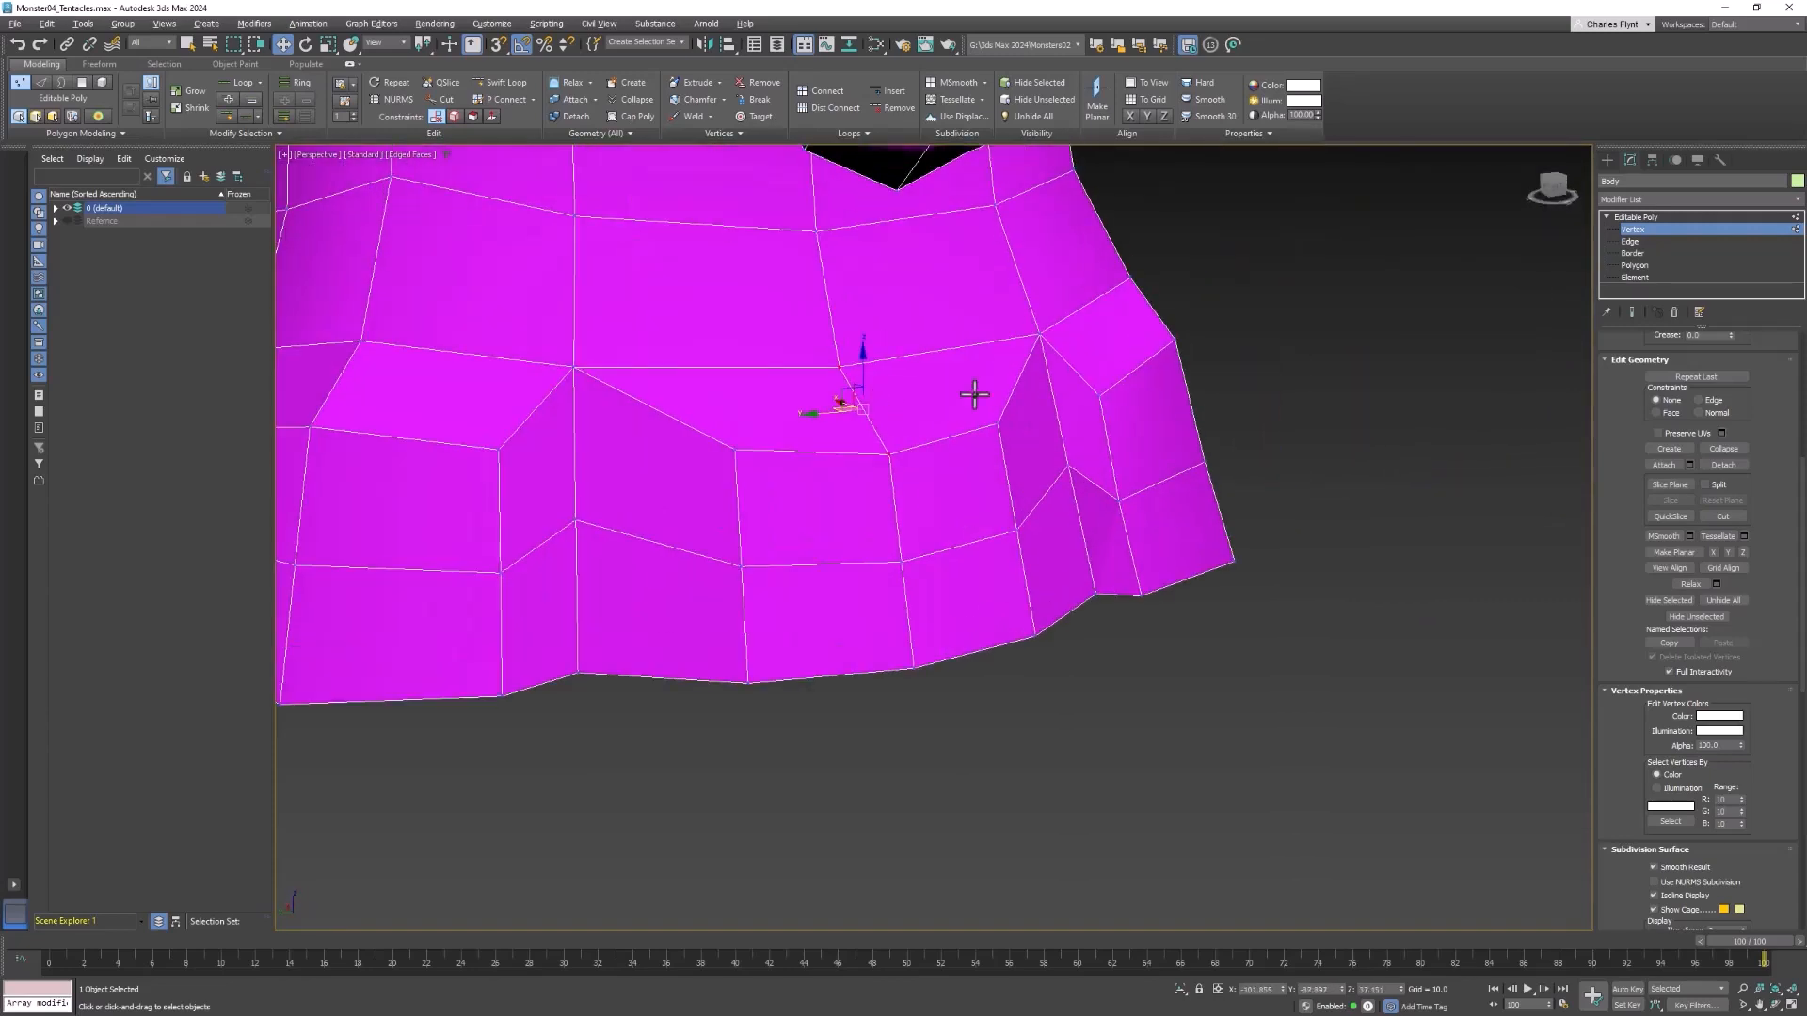
left_click_drag(864, 373, 866, 334)
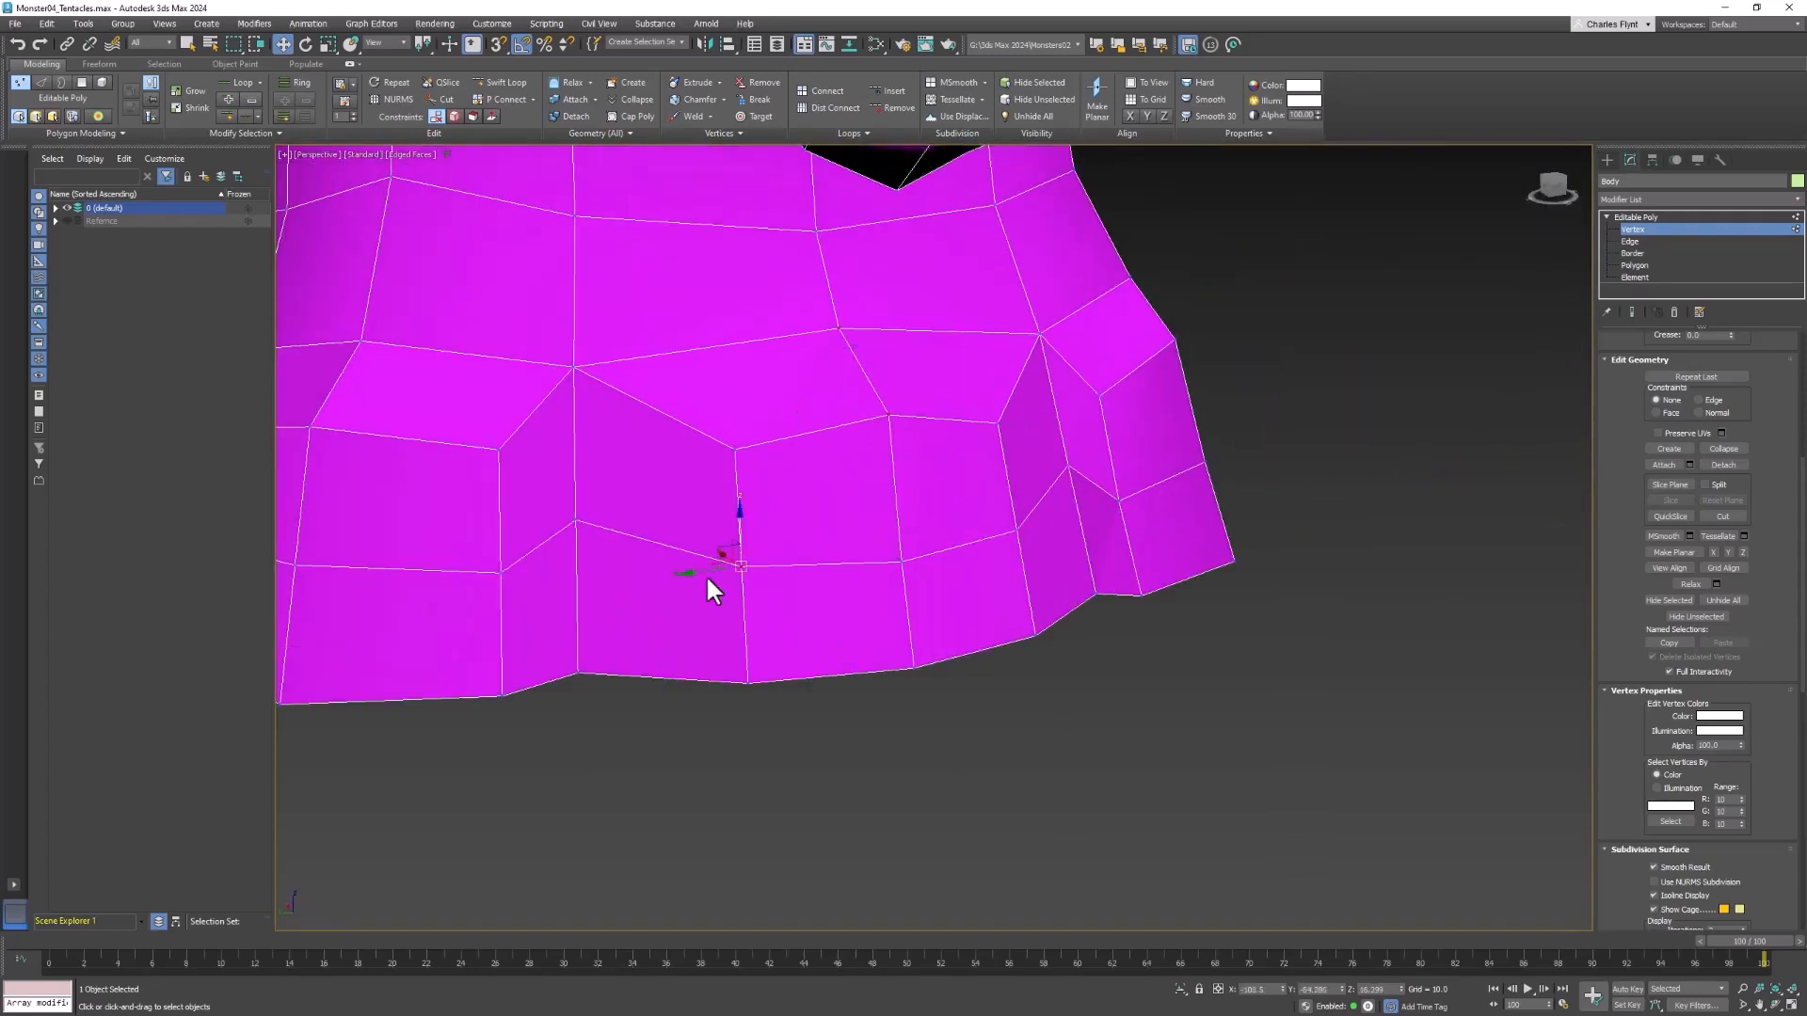
left_click_drag(700, 574, 673, 579)
left_click(1016, 530)
mouse_move(973, 538)
left_mouse_down()
mouse_move(1004, 532)
mouse_move(989, 536)
left_mouse_up()
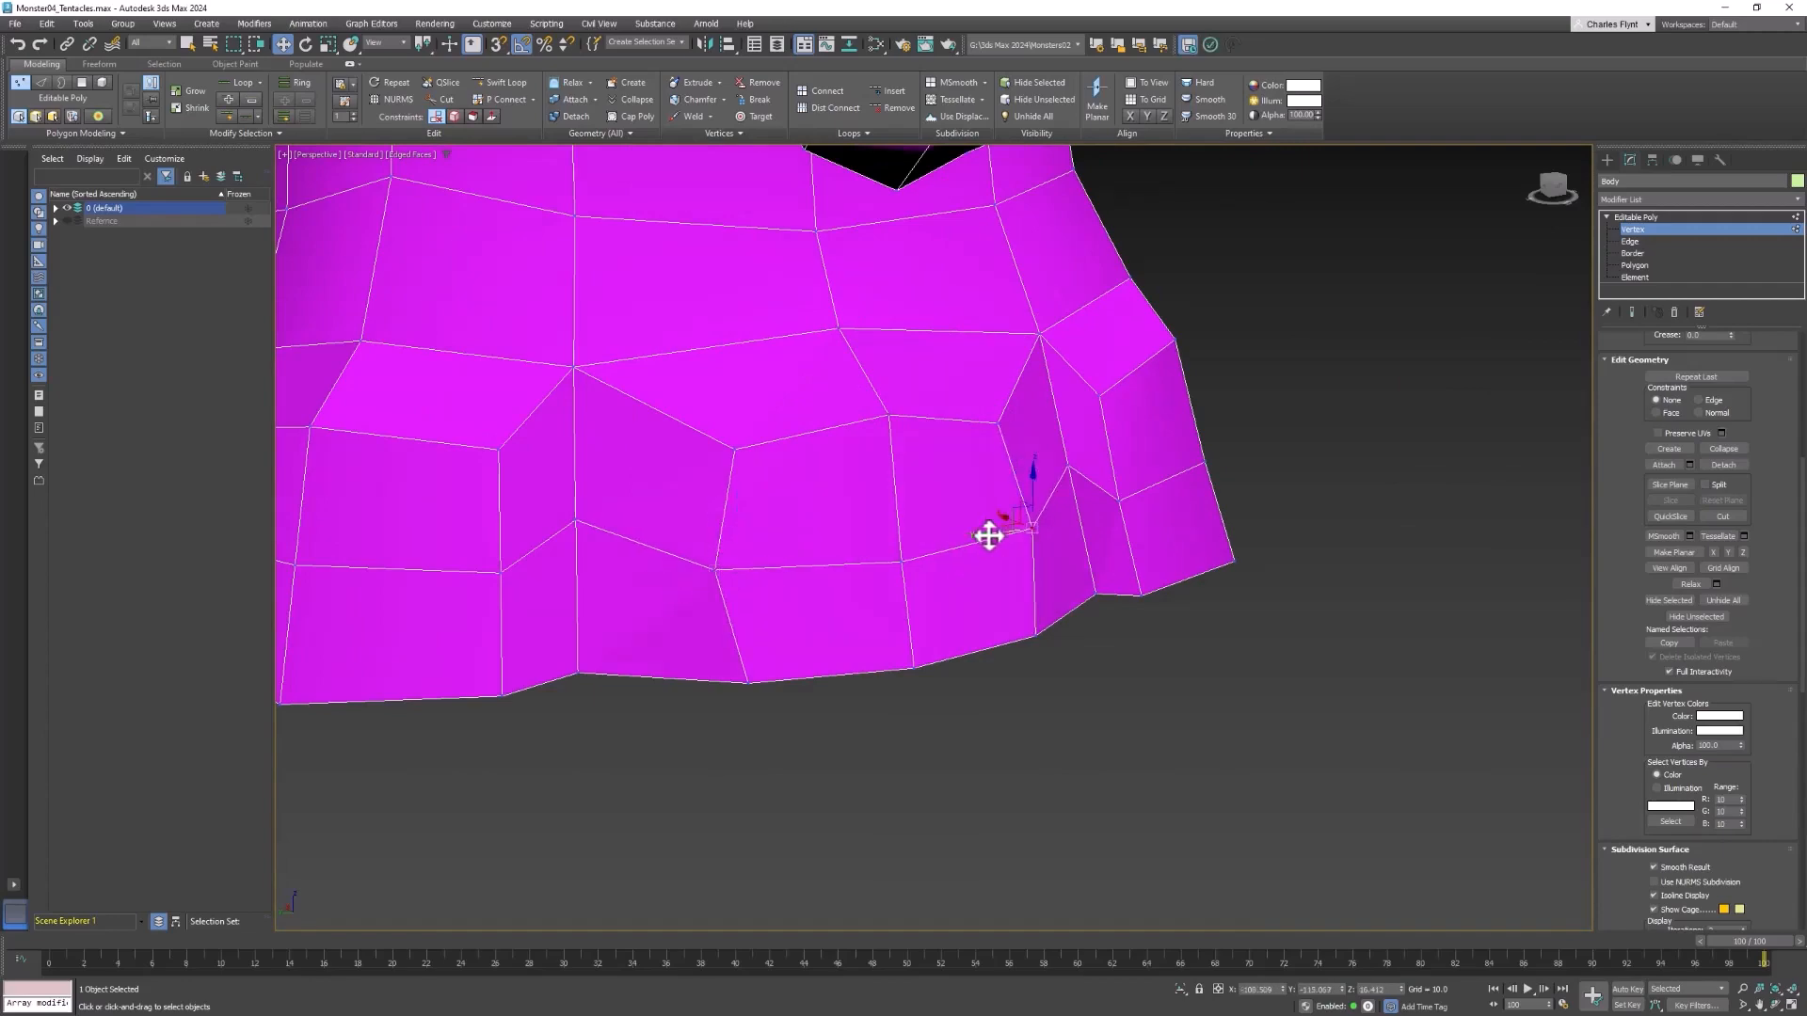
Raise the top centre vertices of the back corner tentacle start behind the lowered arm and move its middle-row side vertices outward
middle_click_drag(989, 536, 1173, 584, "alt")
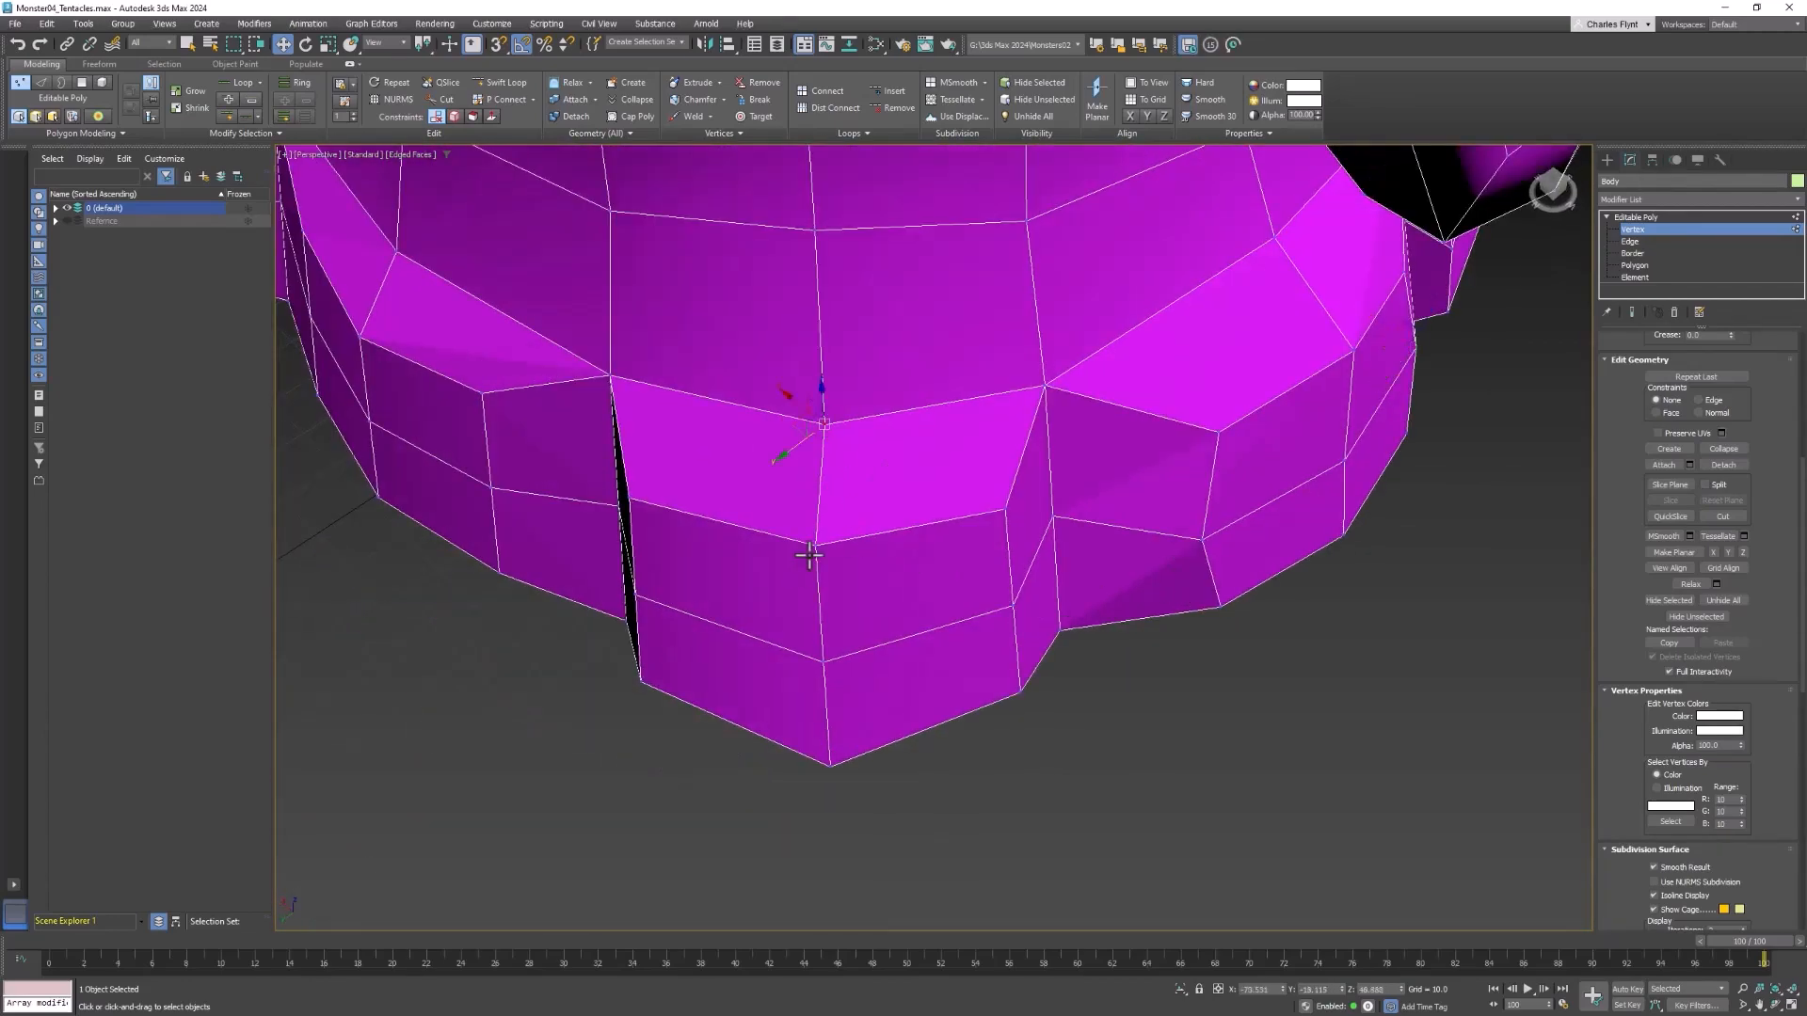
middle_click_drag(809, 556, 823, 443, "alt")
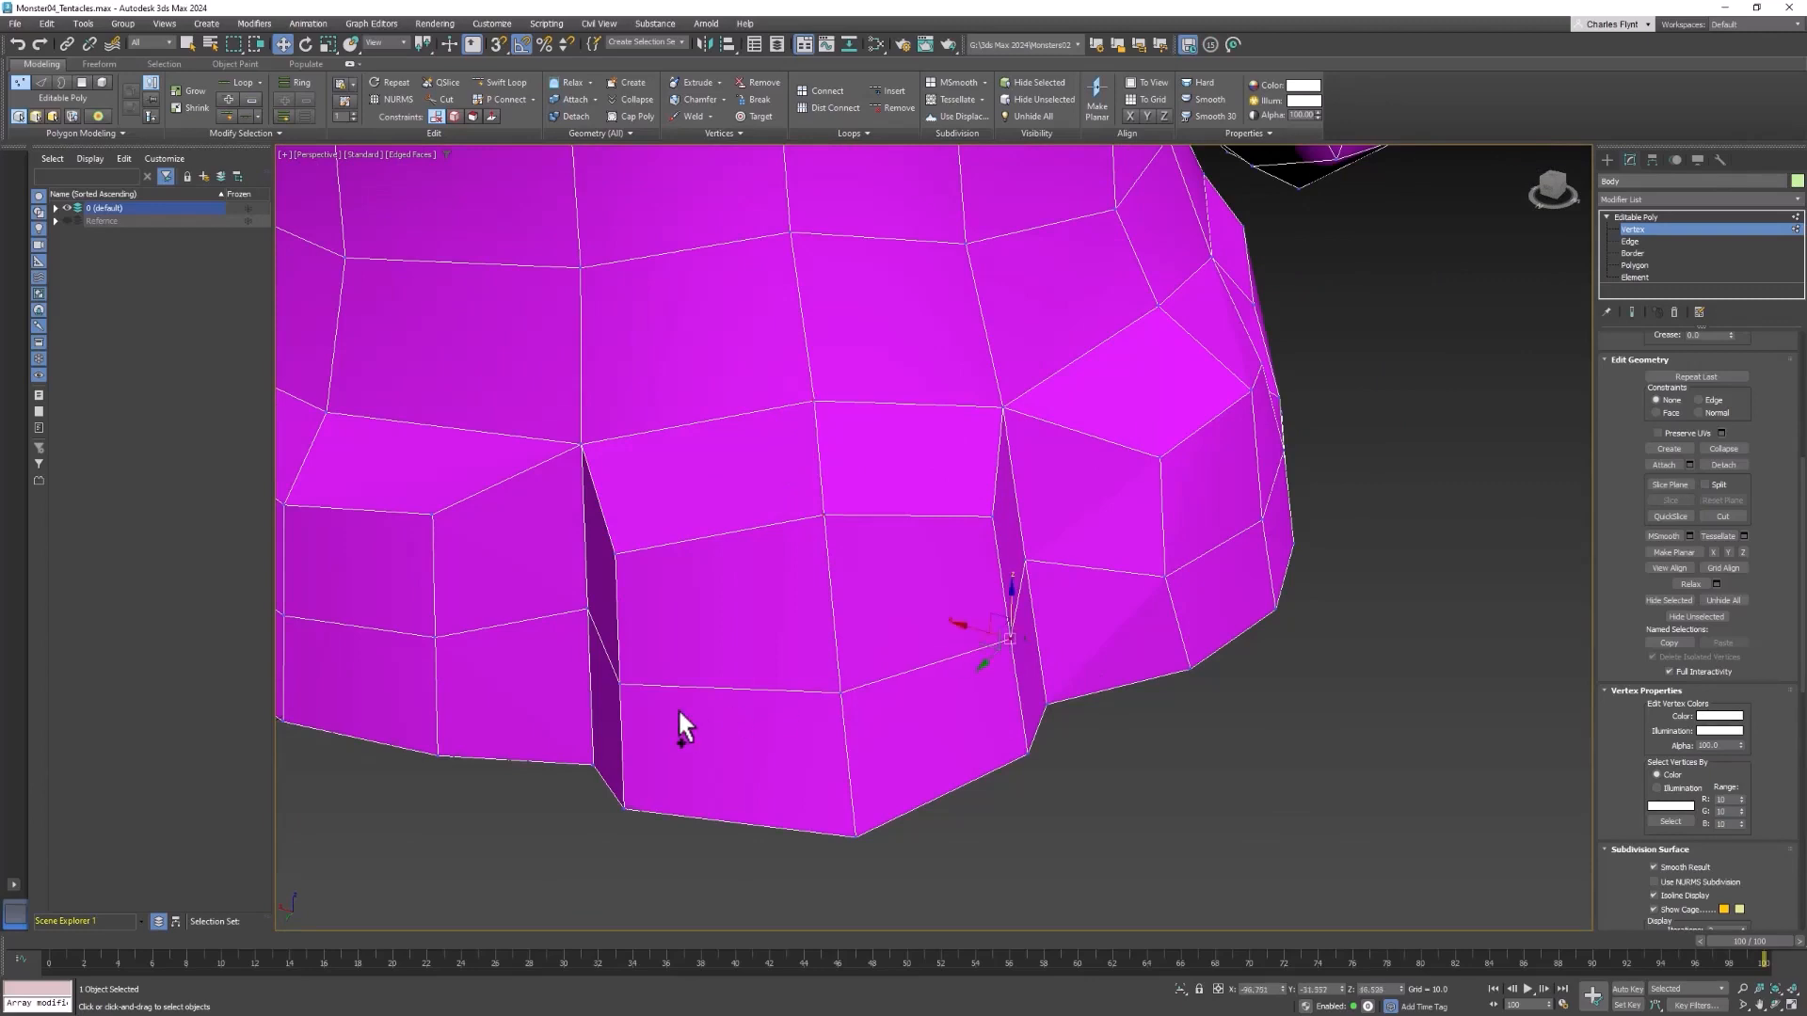
middle_click_drag(679, 713, 980, 724, "alt")
left_click_drag(979, 645, 1004, 637)
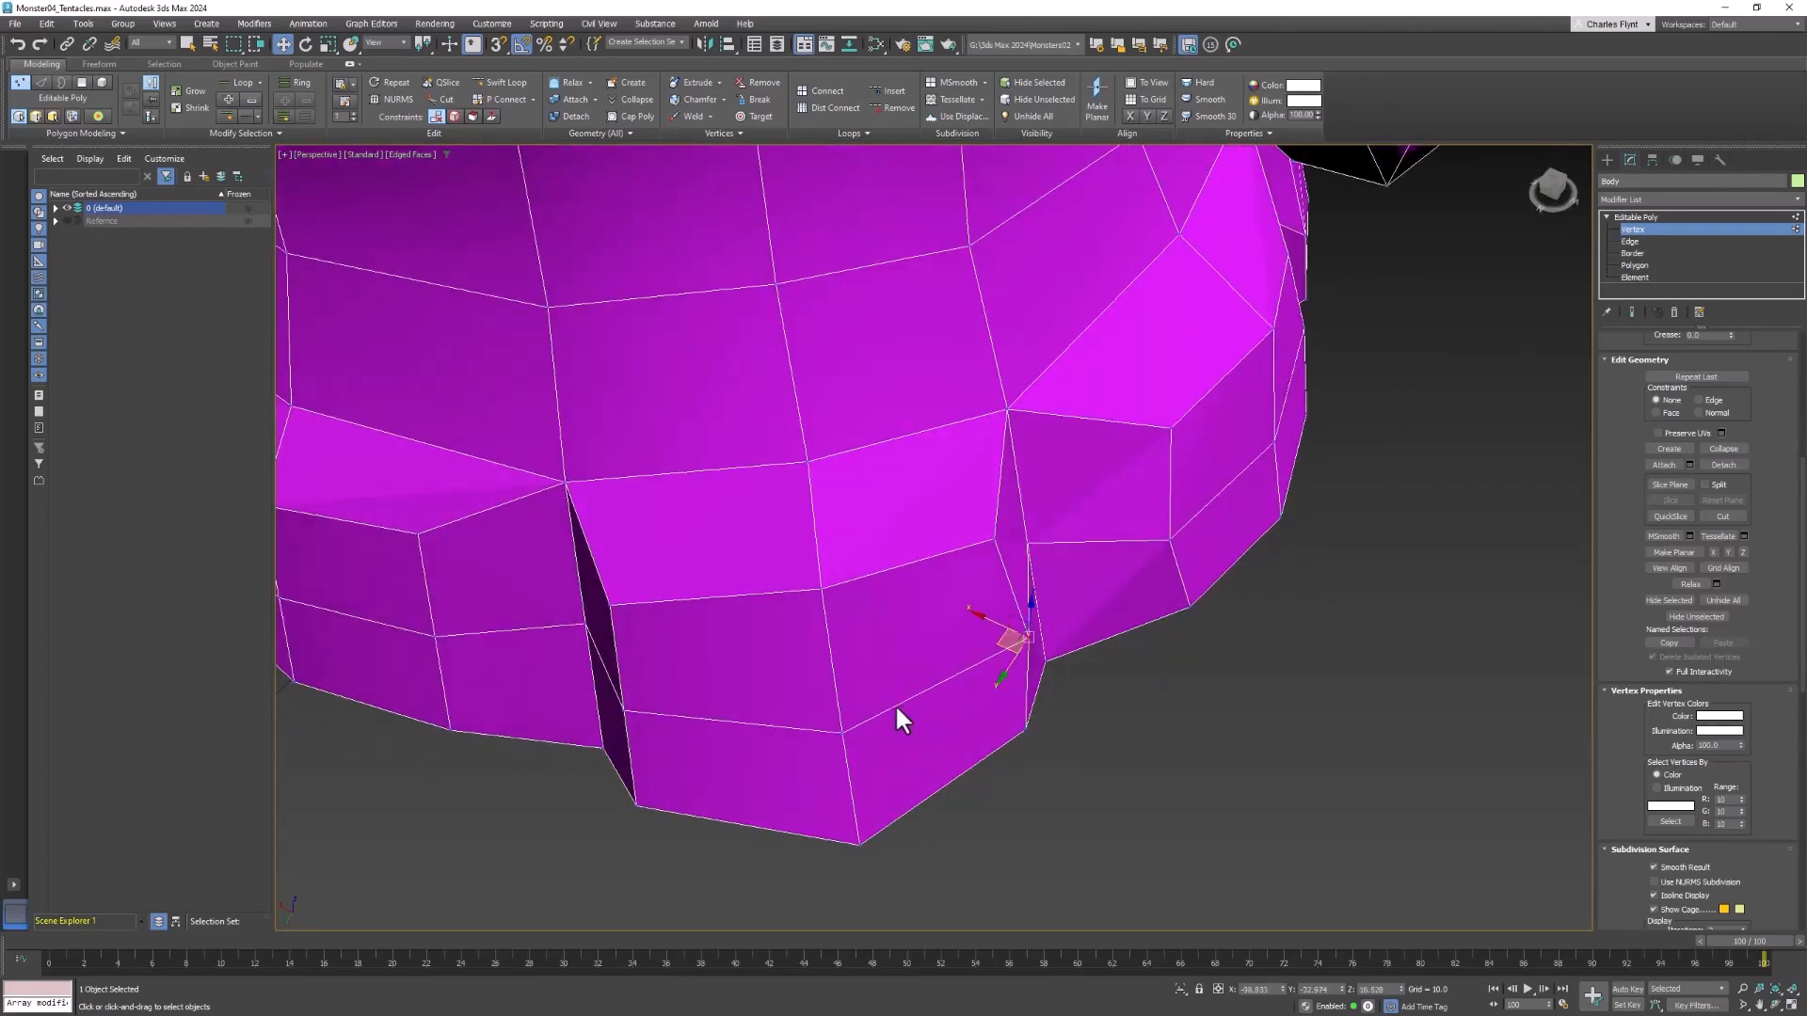
Raise the two top centre vertices of the back tentacle start and spread its middle-row side vertices apart
middle_click_drag(1000, 641, 928, 528, "alt")
left_click(929, 527)
left_click(943, 589, "ctrl")
left_click_drag(939, 529, 940, 497)
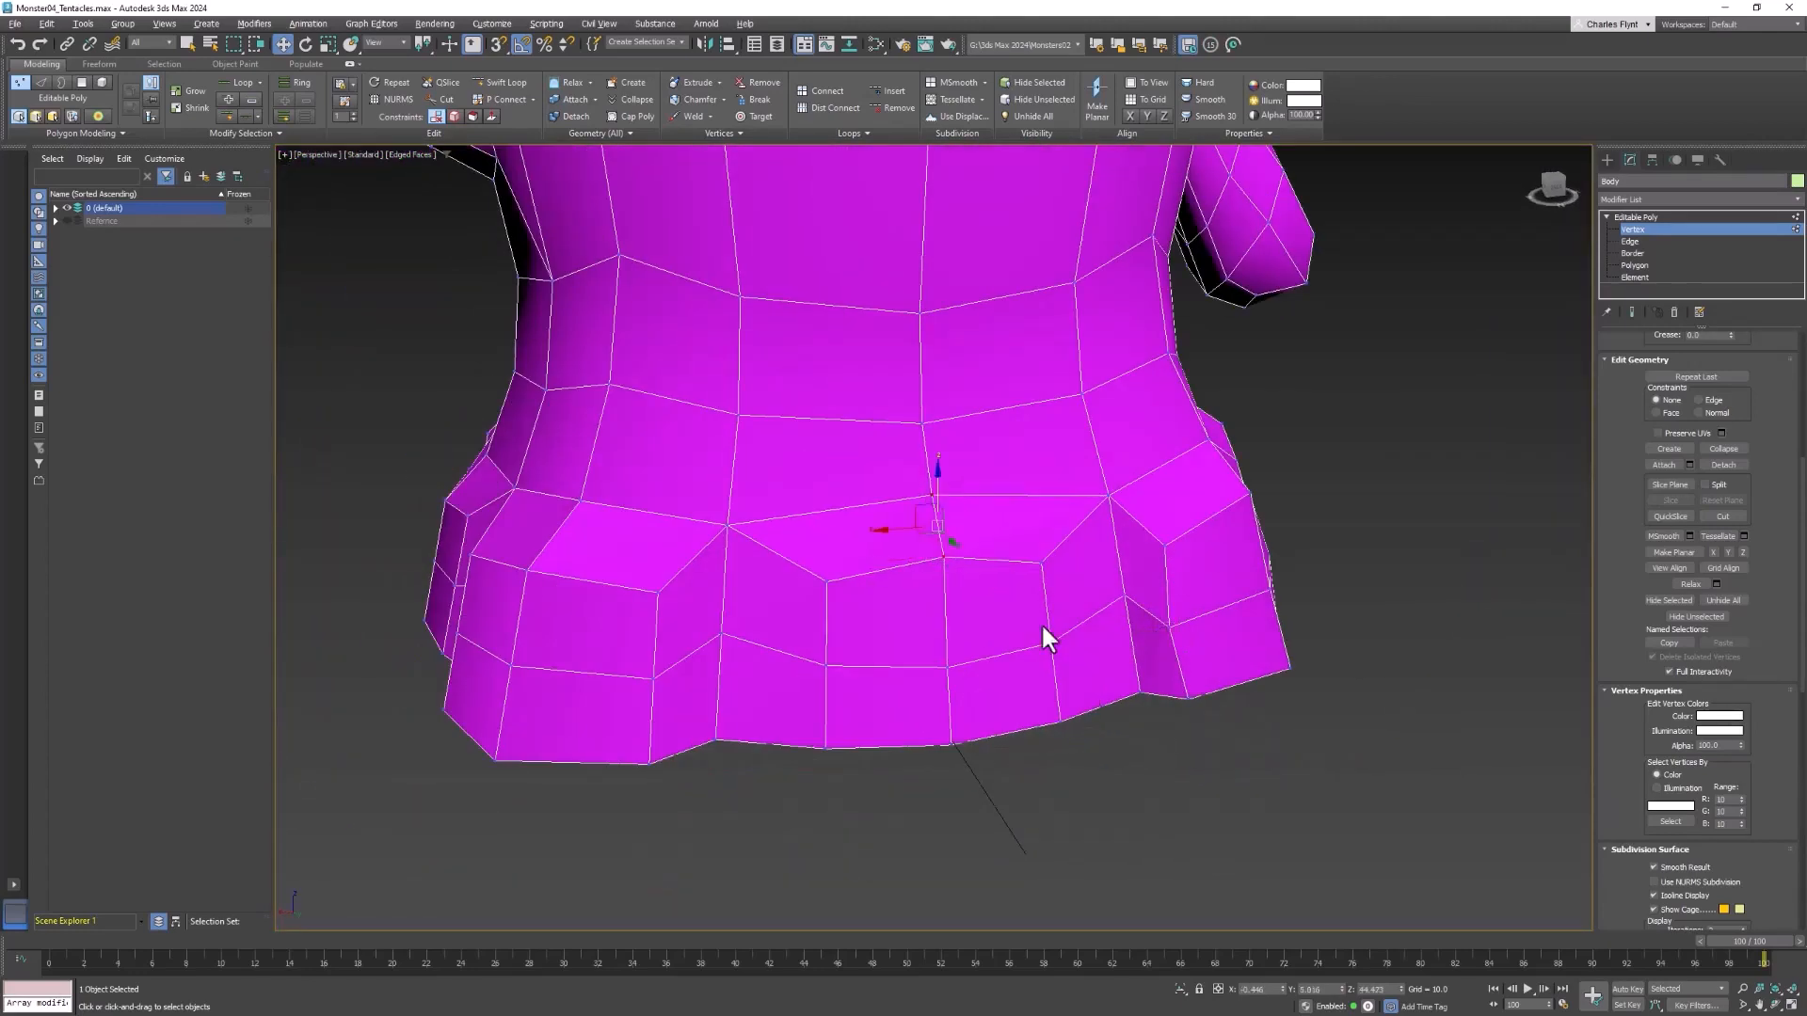
left_click(1051, 645)
left_click(826, 664)
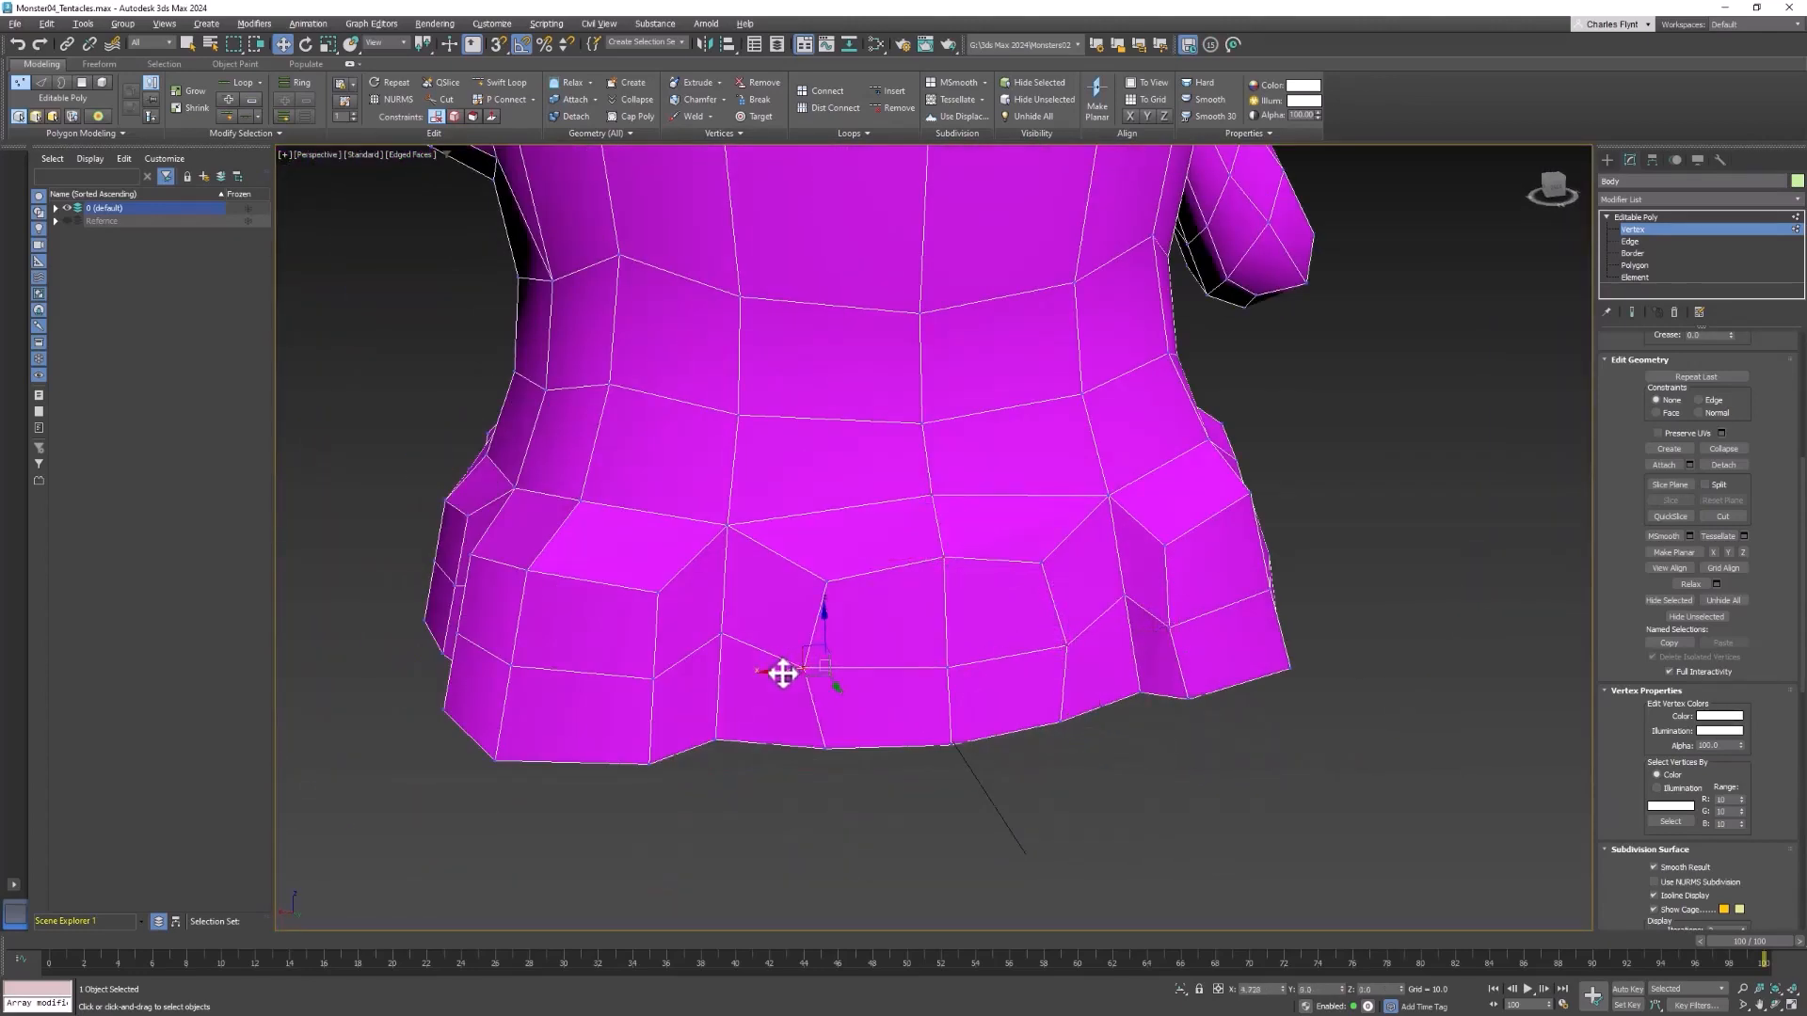
Round the back corner tentacle start behind the raised arm by raising its top centre vertices and spreading its middle-row side vertices
middle_click_drag(782, 669, 730, 511, "alt")
left_click(727, 570)
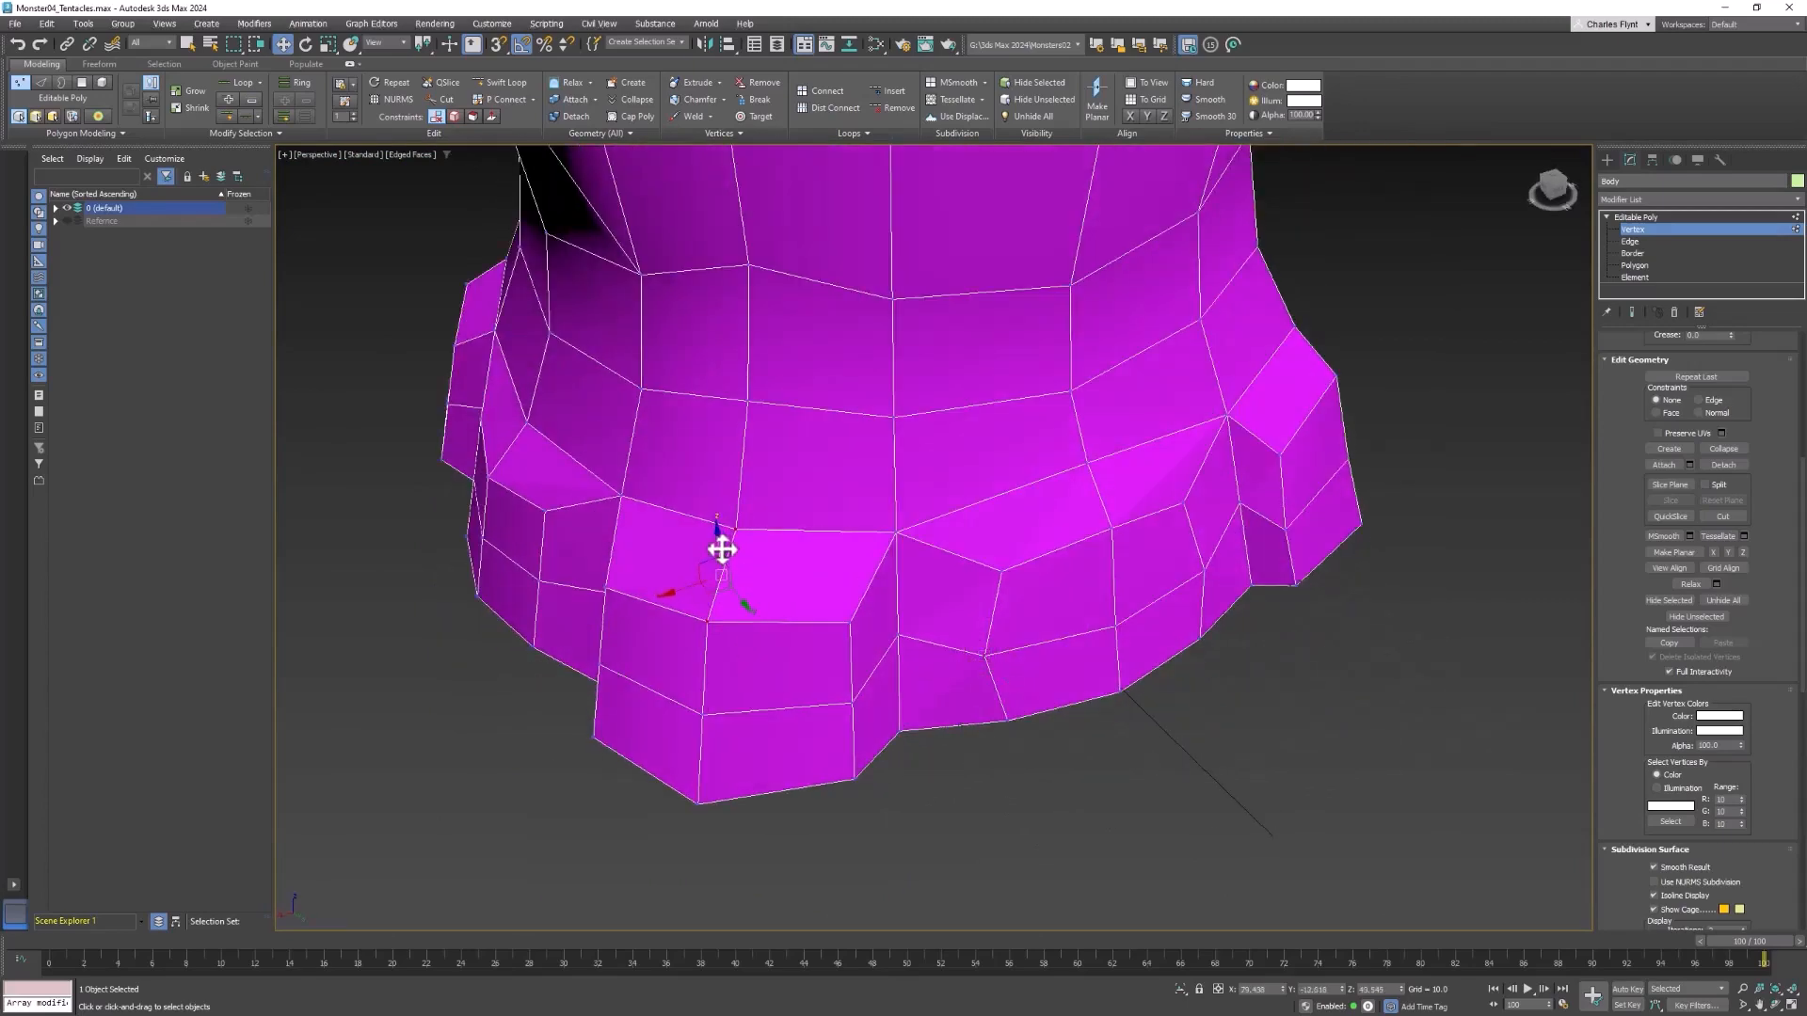
left_click_drag(722, 549, 722, 538)
middle_click_drag(754, 597, 819, 576, "alt")
left_click(866, 706)
middle_click_drag(866, 705, 869, 723, "alt")
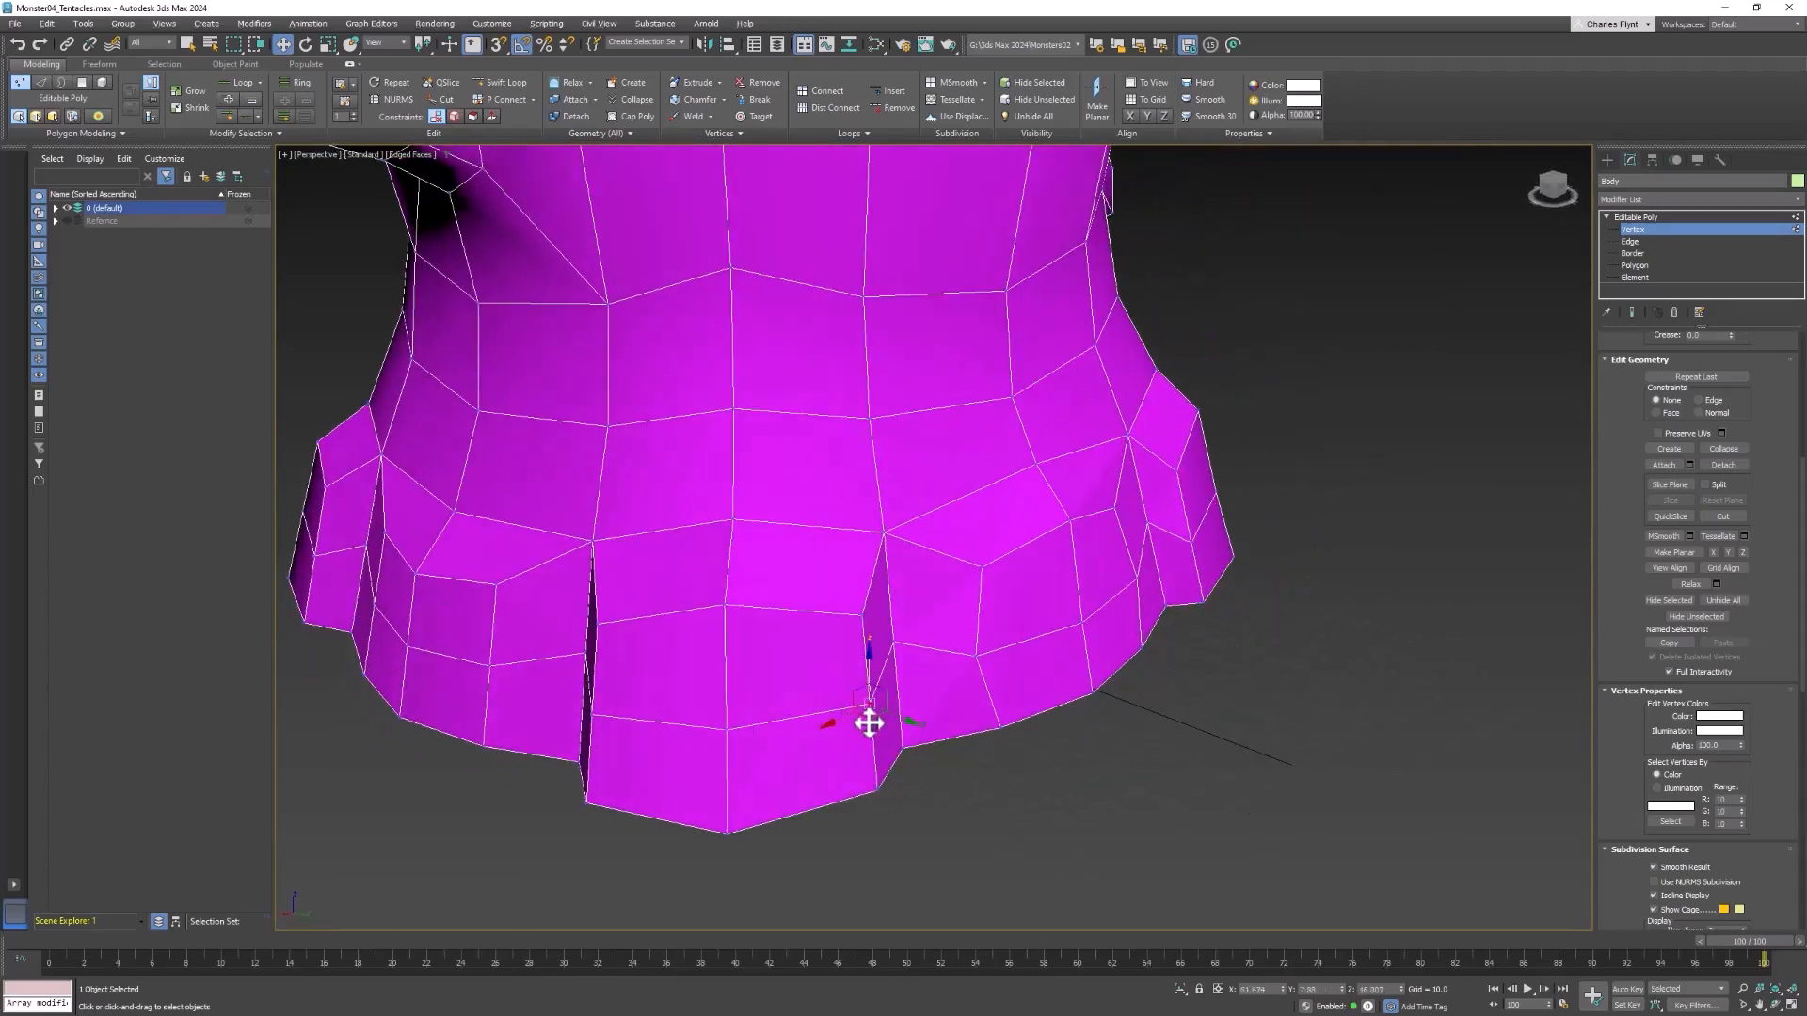
mouse_move(868, 722)
left_mouse_down()
mouse_move(884, 718)
mouse_move(884, 744)
left_mouse_up()
middle_click_drag(863, 725, 891, 718, "alt")
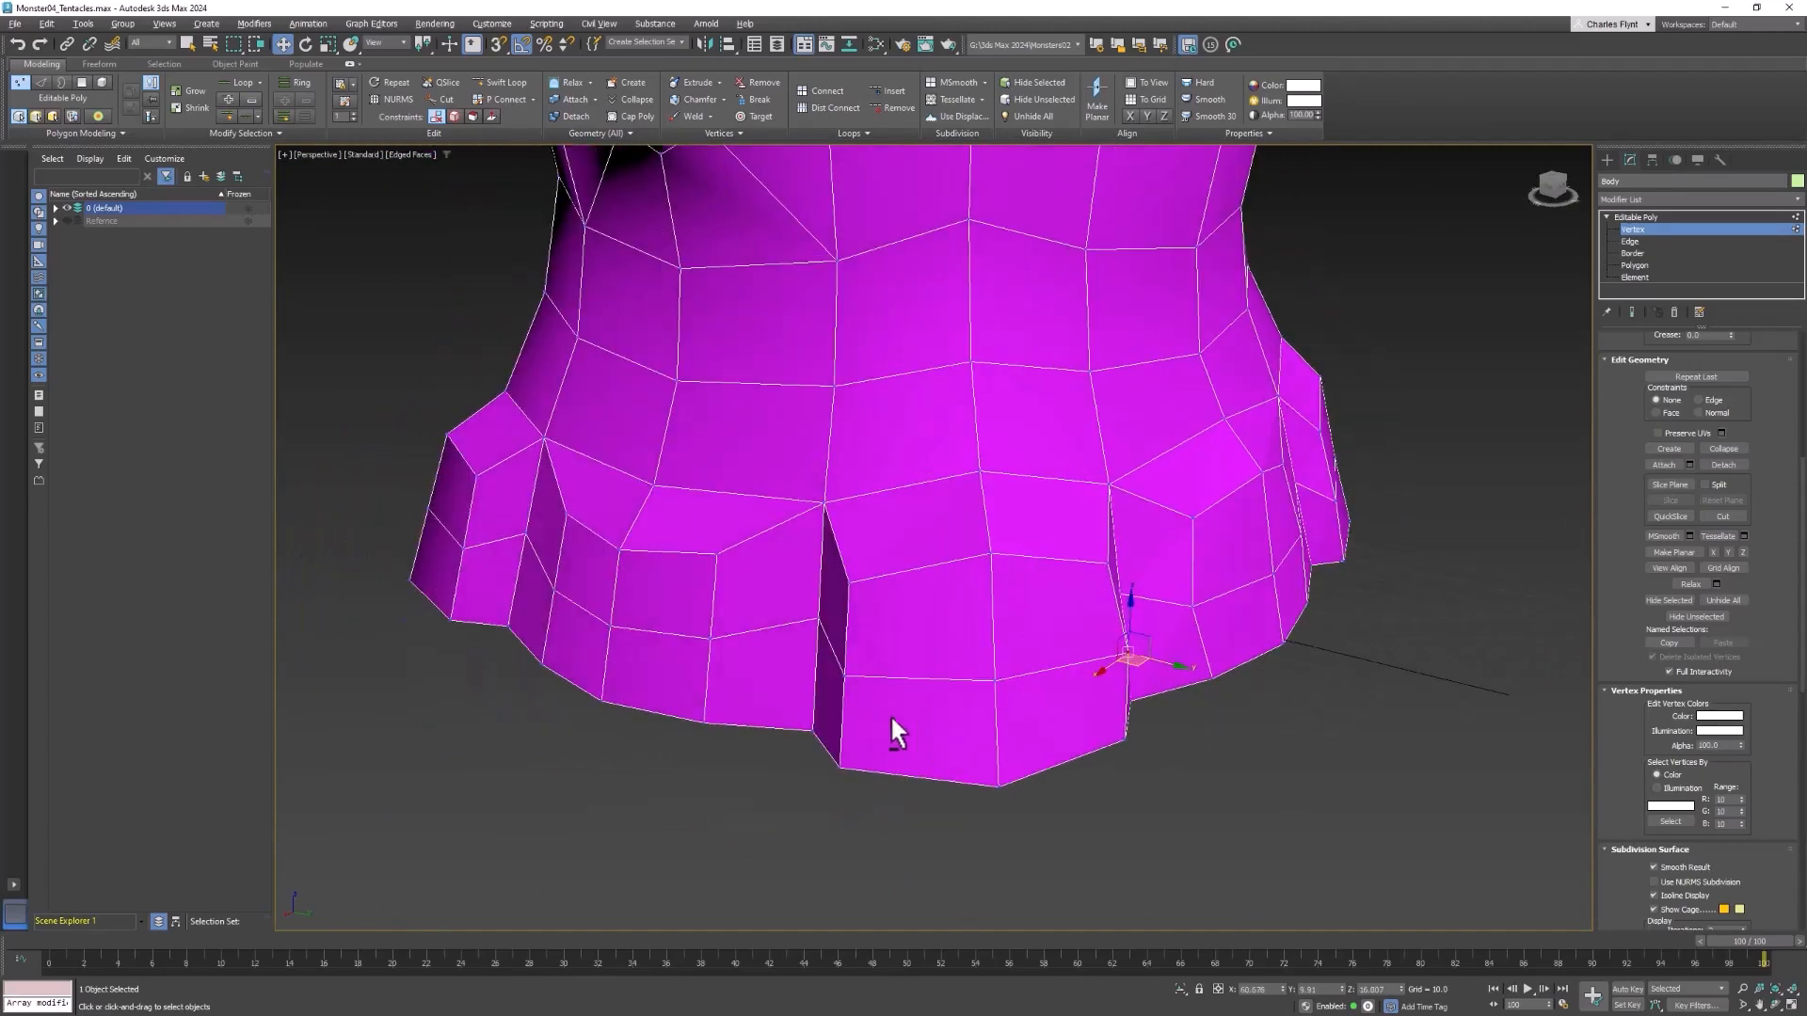
left_click_drag(848, 687, 837, 695)
Raise the top centre vertices of the side tentacle start below the raised arm and spread its middle-row side vertices
middle_click_drag(905, 712, 1113, 729, "alt")
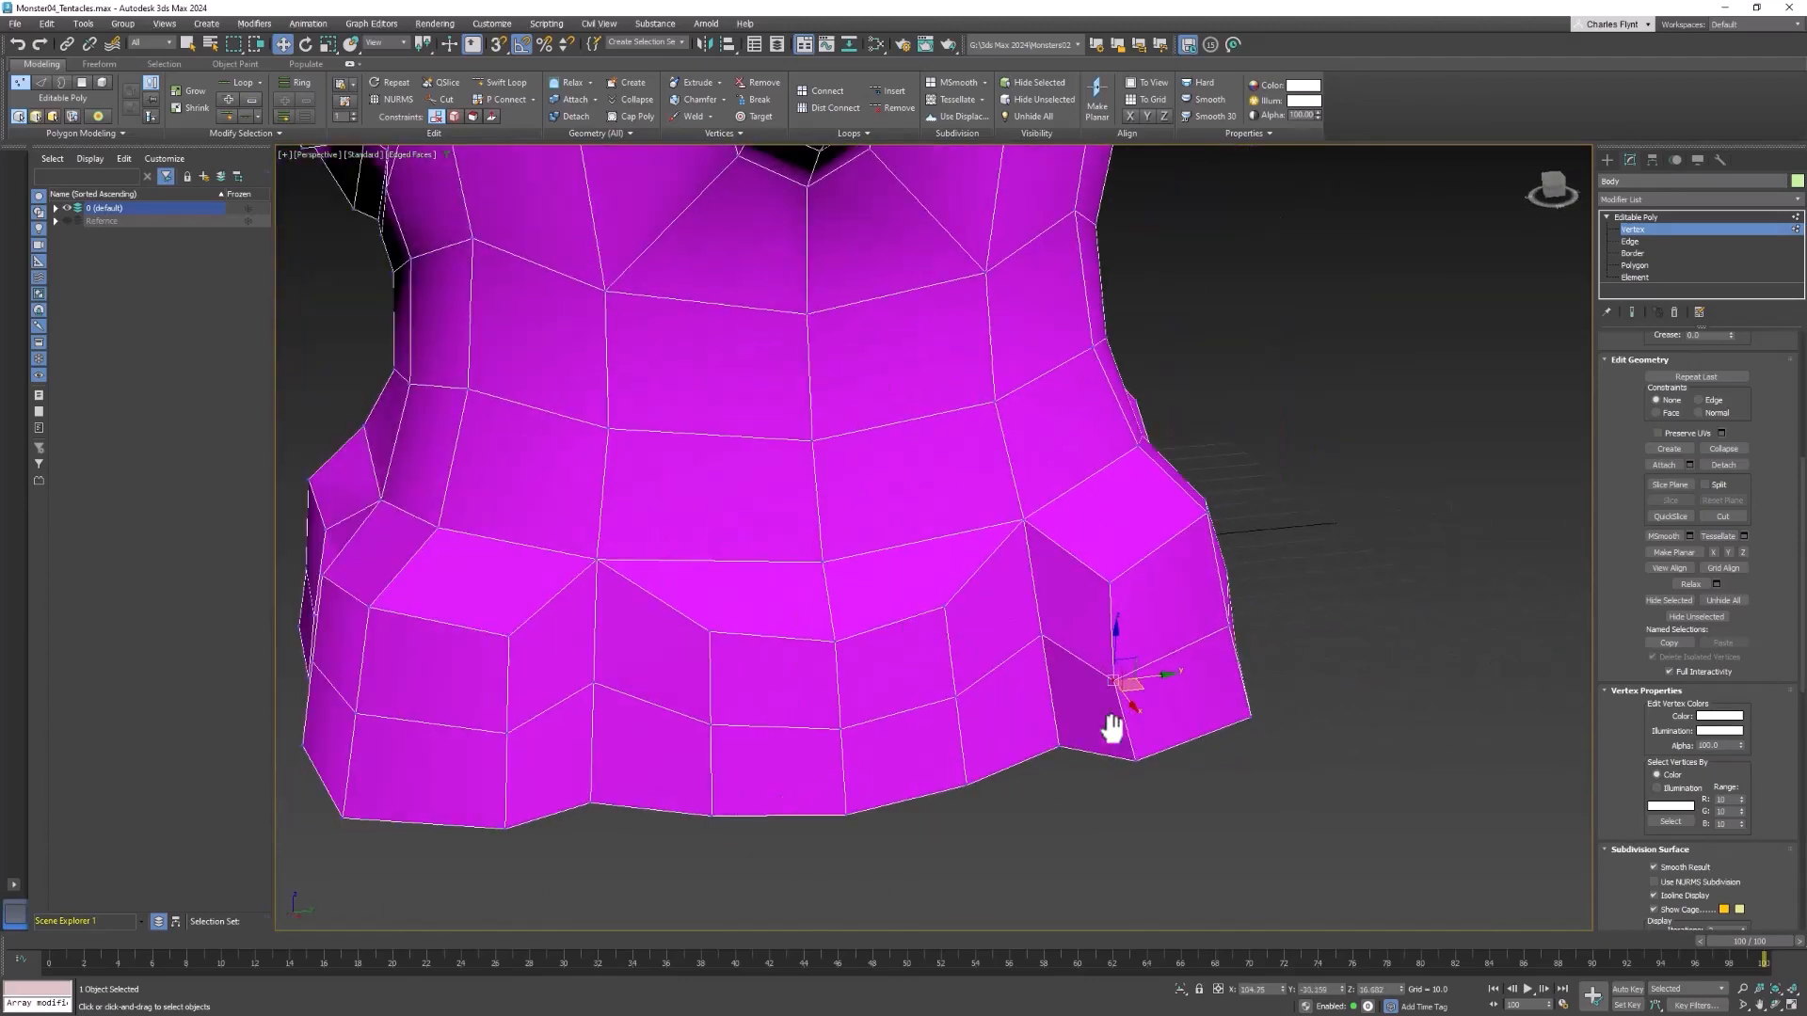
left_click(821, 560)
left_click(832, 642, "ctrl")
left_click_drag(829, 564, 830, 528)
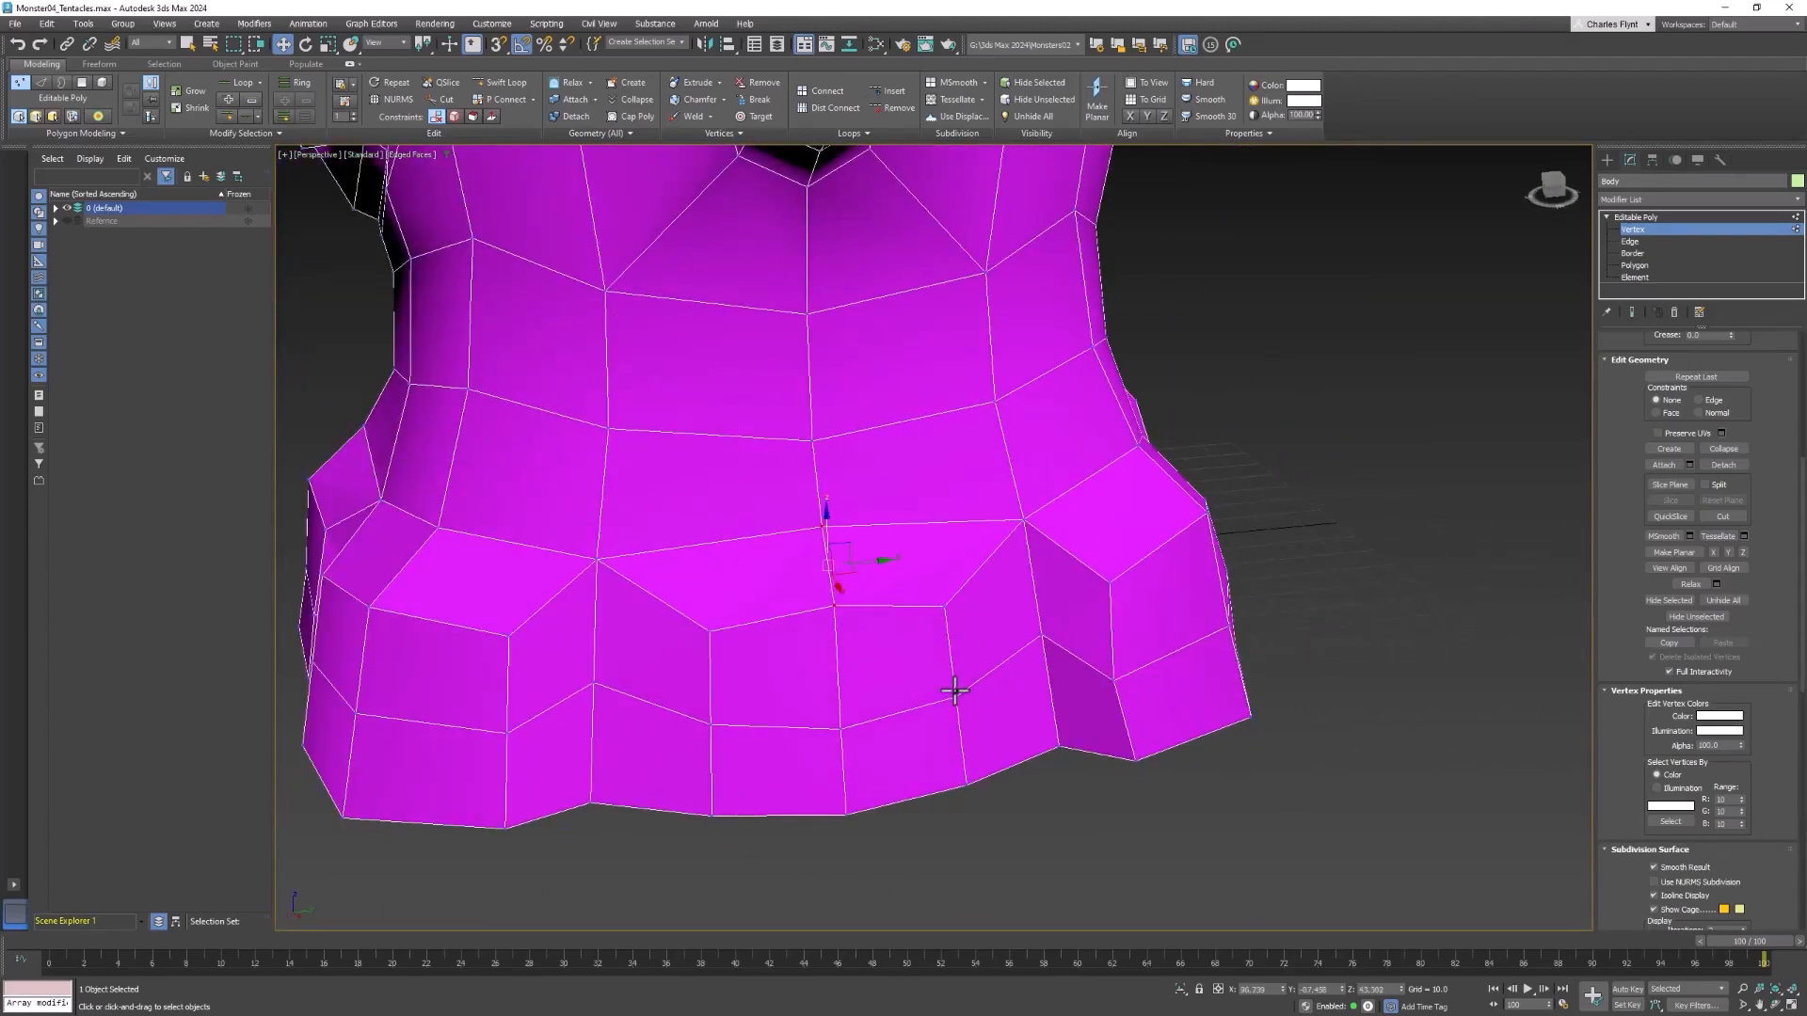
left_click_drag(984, 692, 1000, 692)
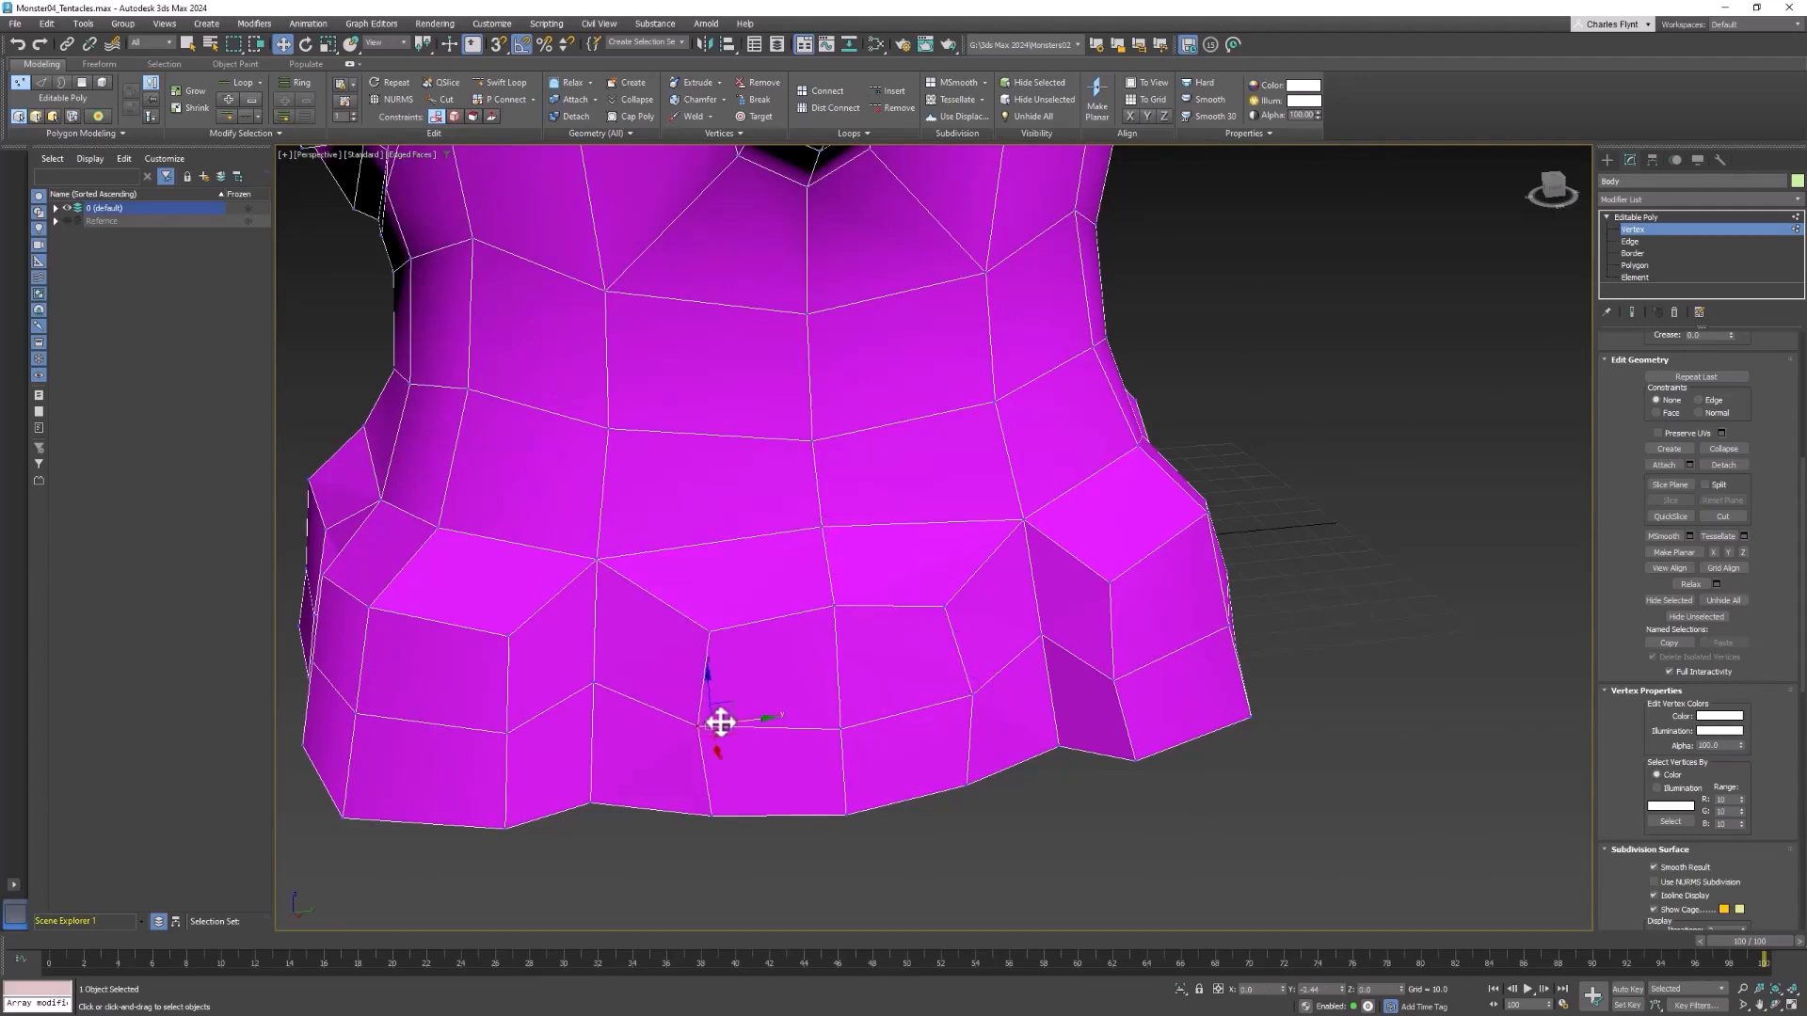
Round the front corner tentacle start beside the raised arm by raising its top centre vertices and spreading its middle-row side vertices
left_click(832, 605)
middle_click_drag(835, 565, 1033, 564, "alt")
left_click(1034, 565)
left_click(1041, 689, "ctrl")
left_click_drag(1039, 596, 1042, 570)
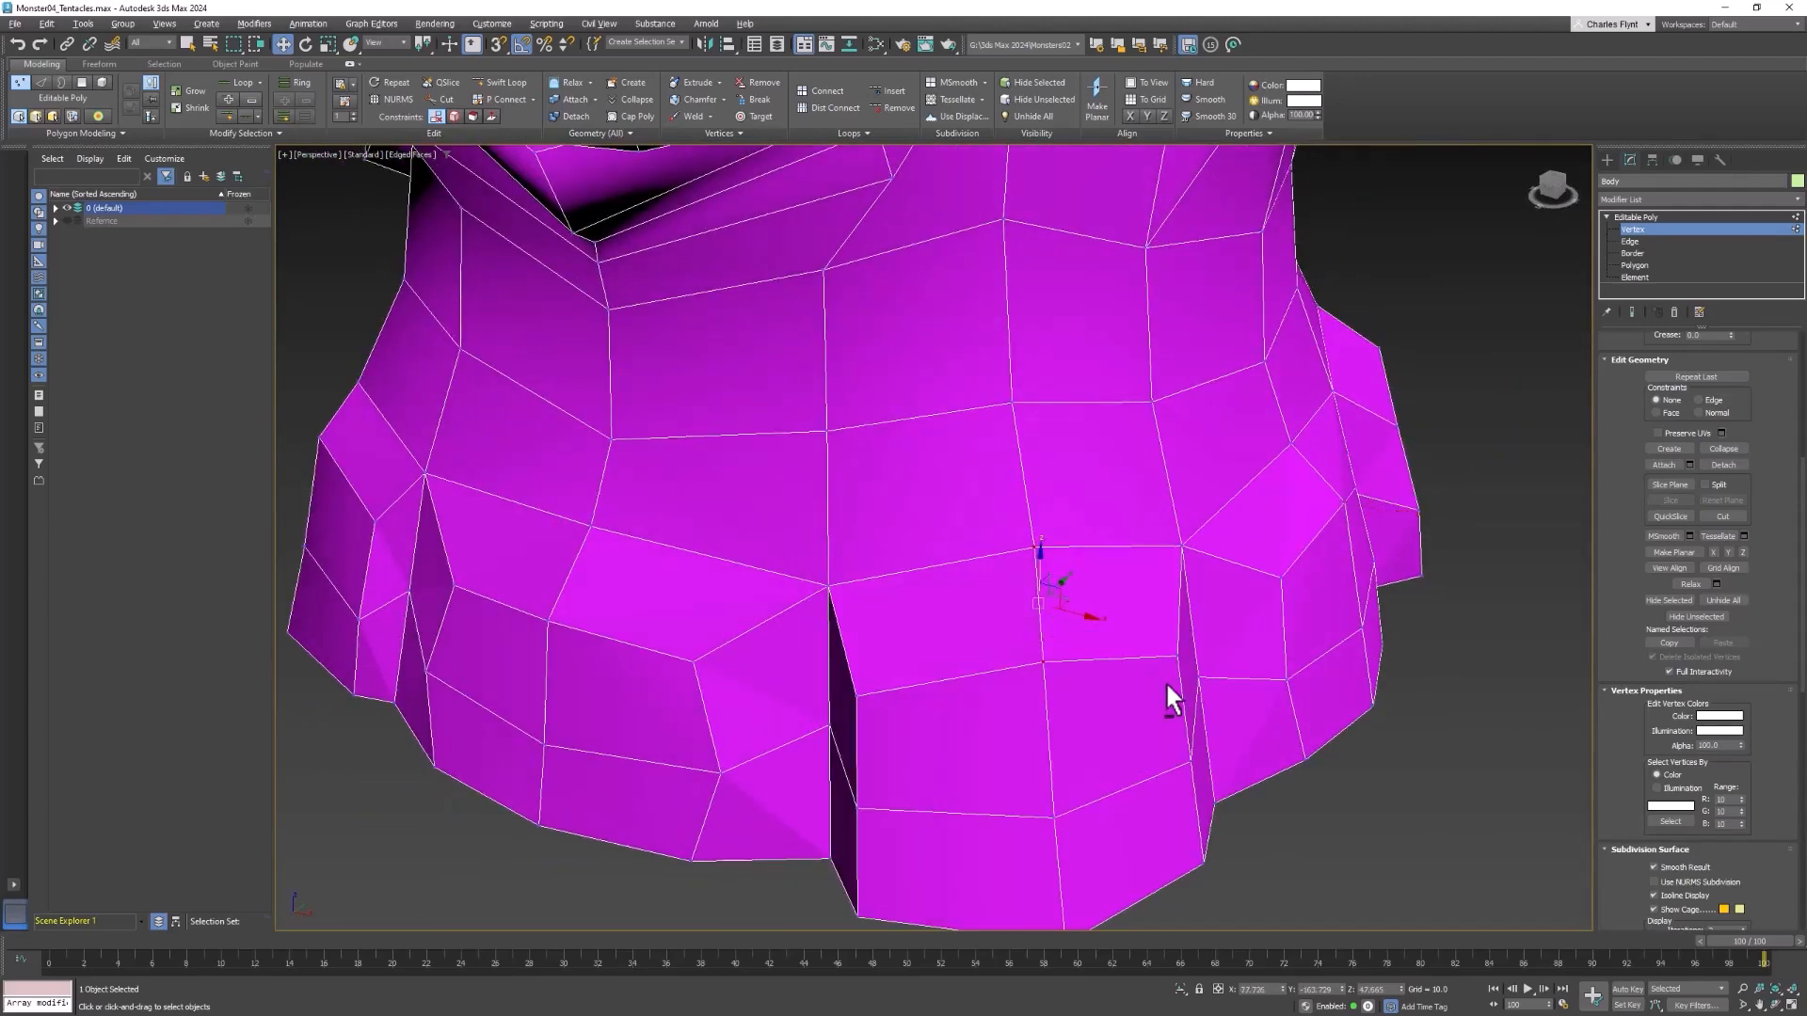
middle_click_drag(1174, 690, 1150, 699, "alt")
left_click(1199, 783)
middle_click_drag(1097, 831, 1167, 684, "alt")
left_click(877, 830)
Try to raise the two top centre vertices of the front tentacle start further
left_click(871, 492)
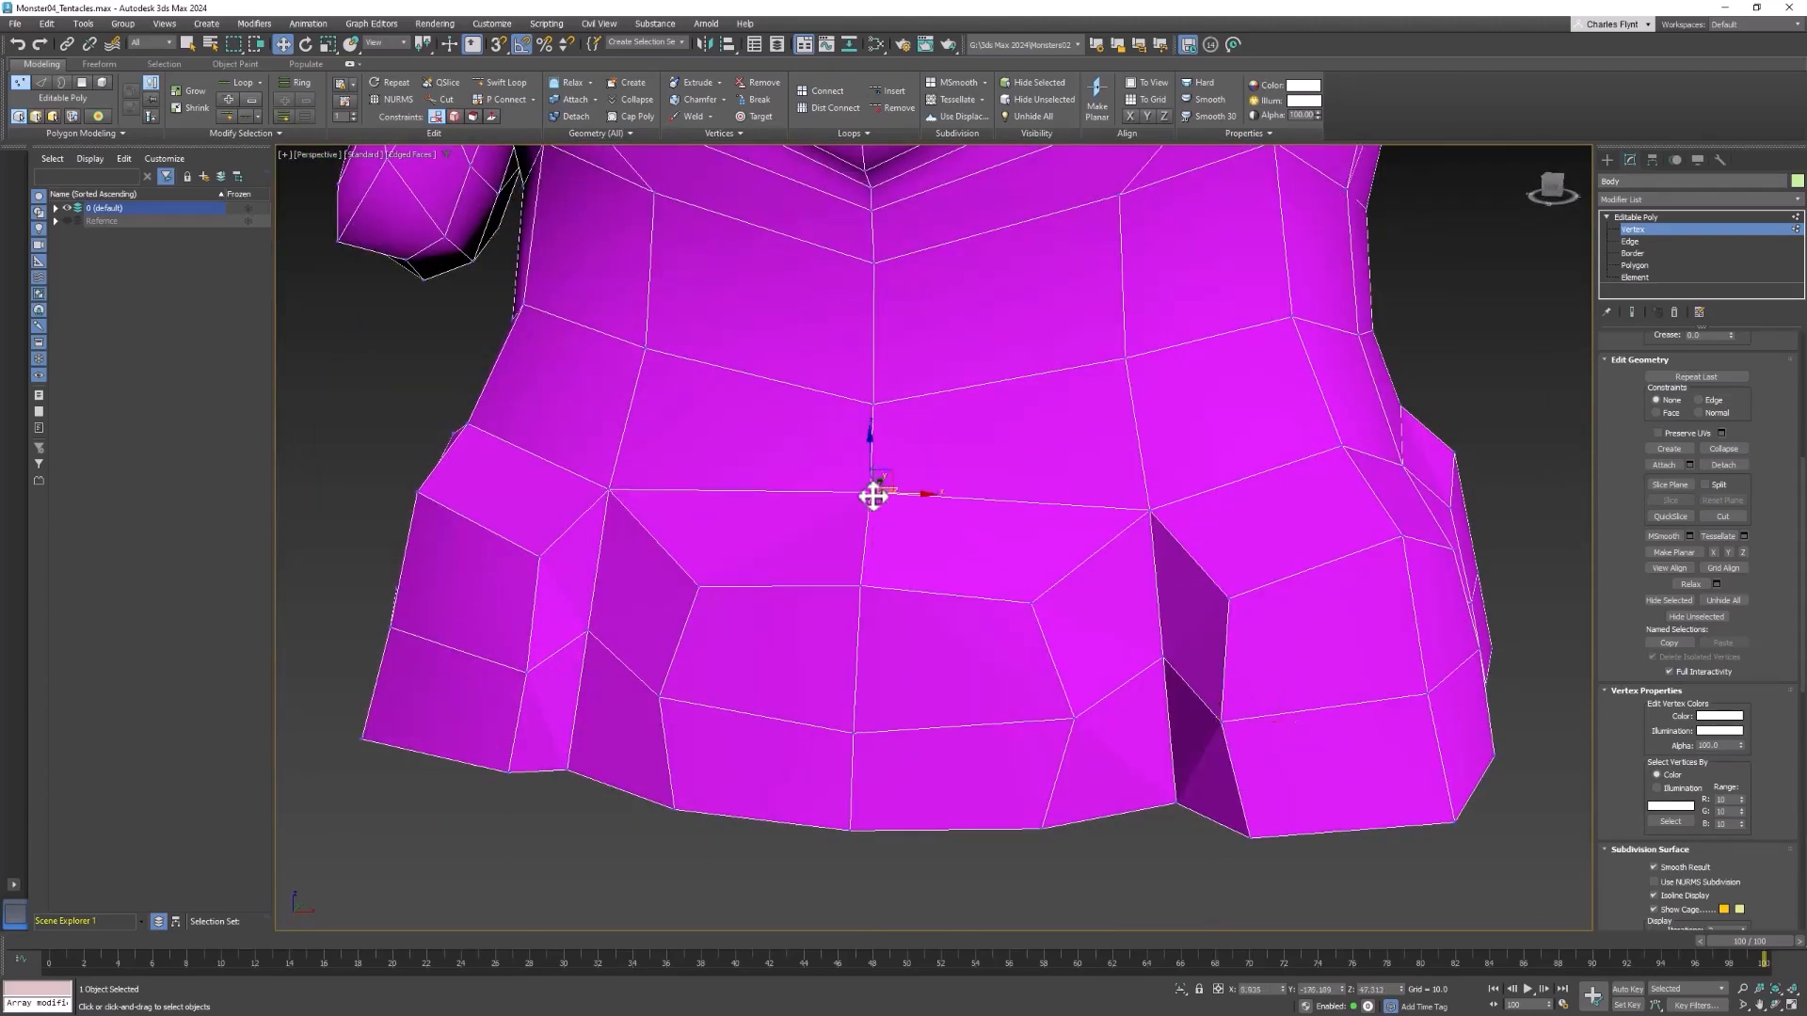
left_click(861, 586, "ctrl")
left_click_drag(865, 519, 875, 467)
key("ctrl+z")
Extrude the end polygons of all the tentacle starts outward by about 50 units
scroll(995, 644, "down", 4)
middle_click_drag(994, 649, 1003, 753, "alt")
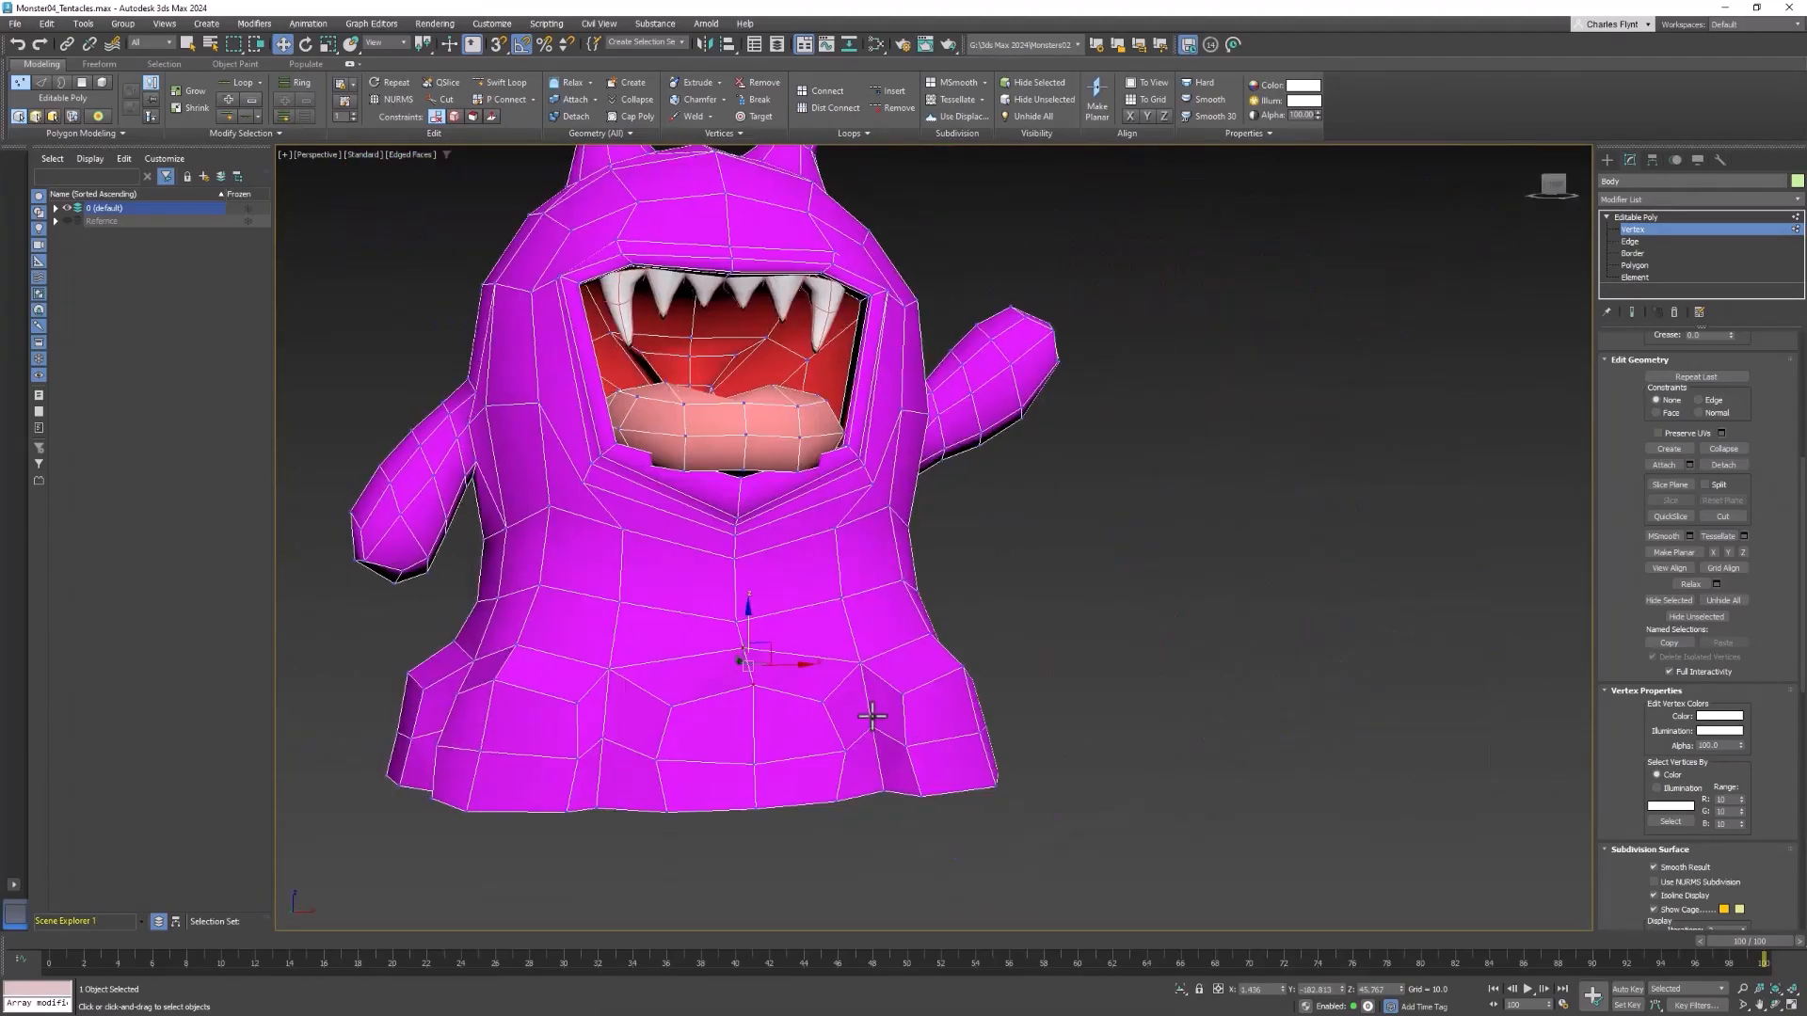
scroll(1008, 775, "down", 3)
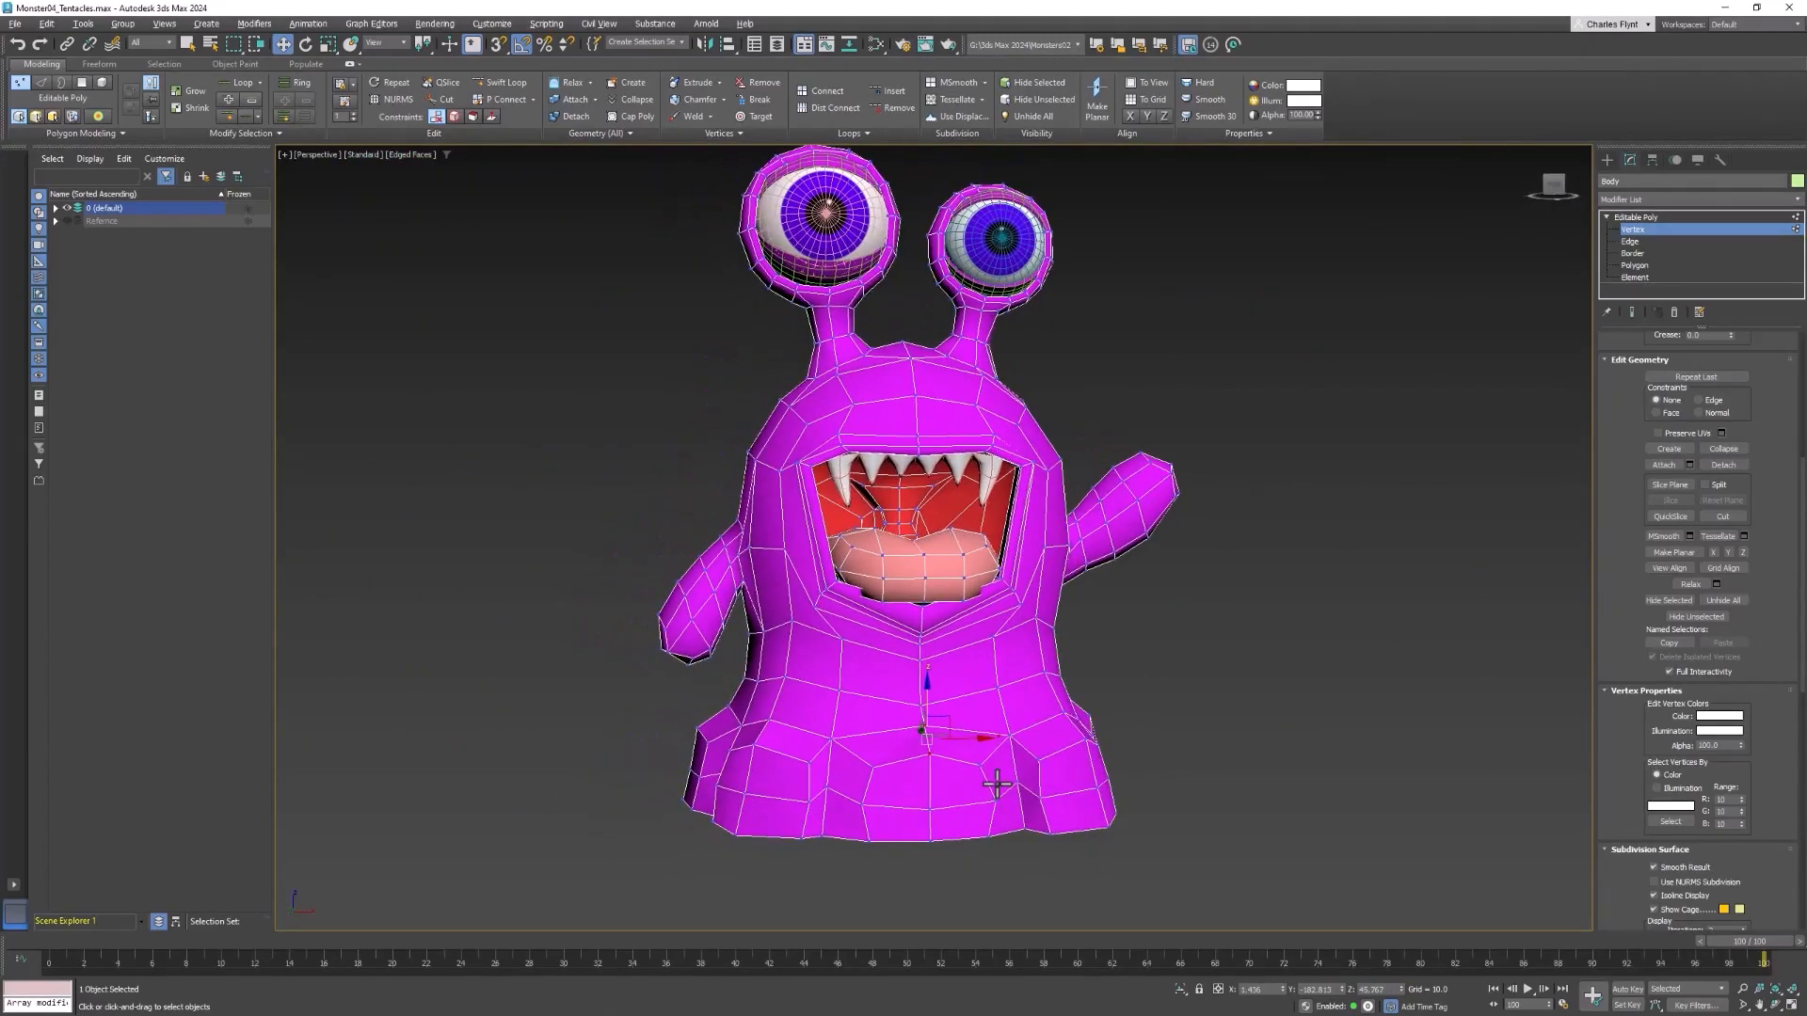
middle_click_drag(1057, 819, 1028, 806, "alt")
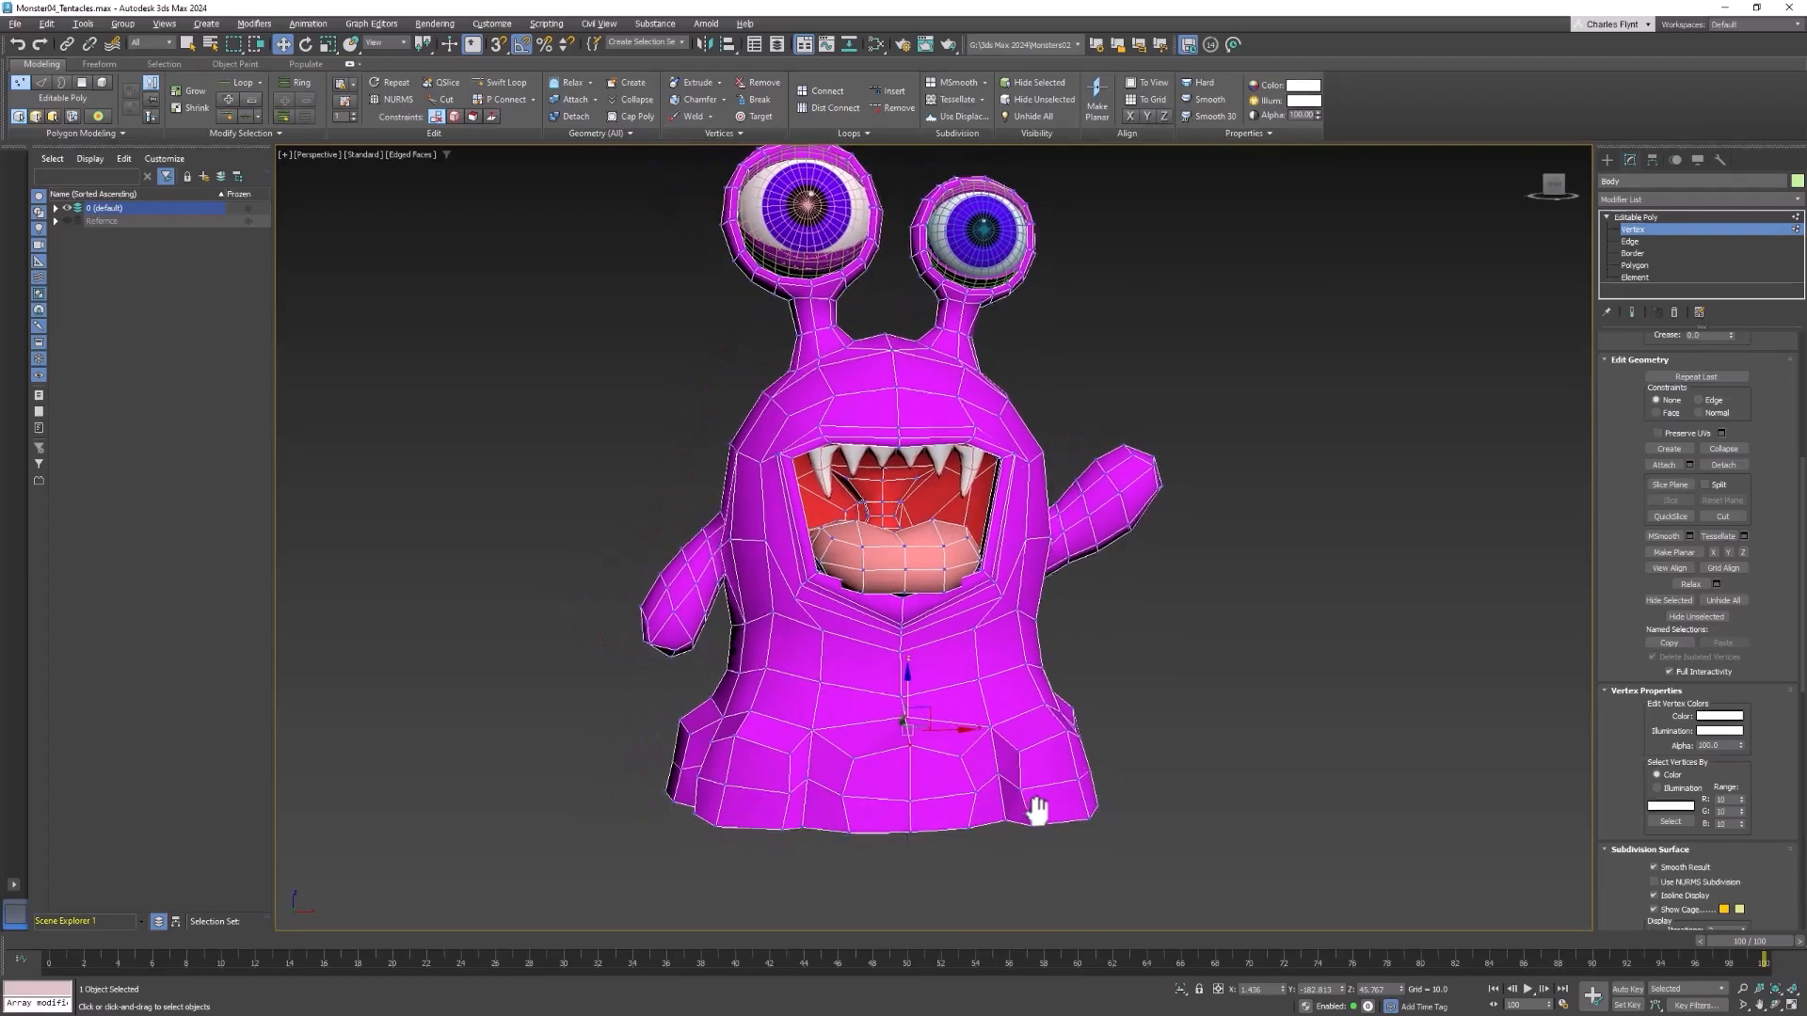
left_click(1641, 265)
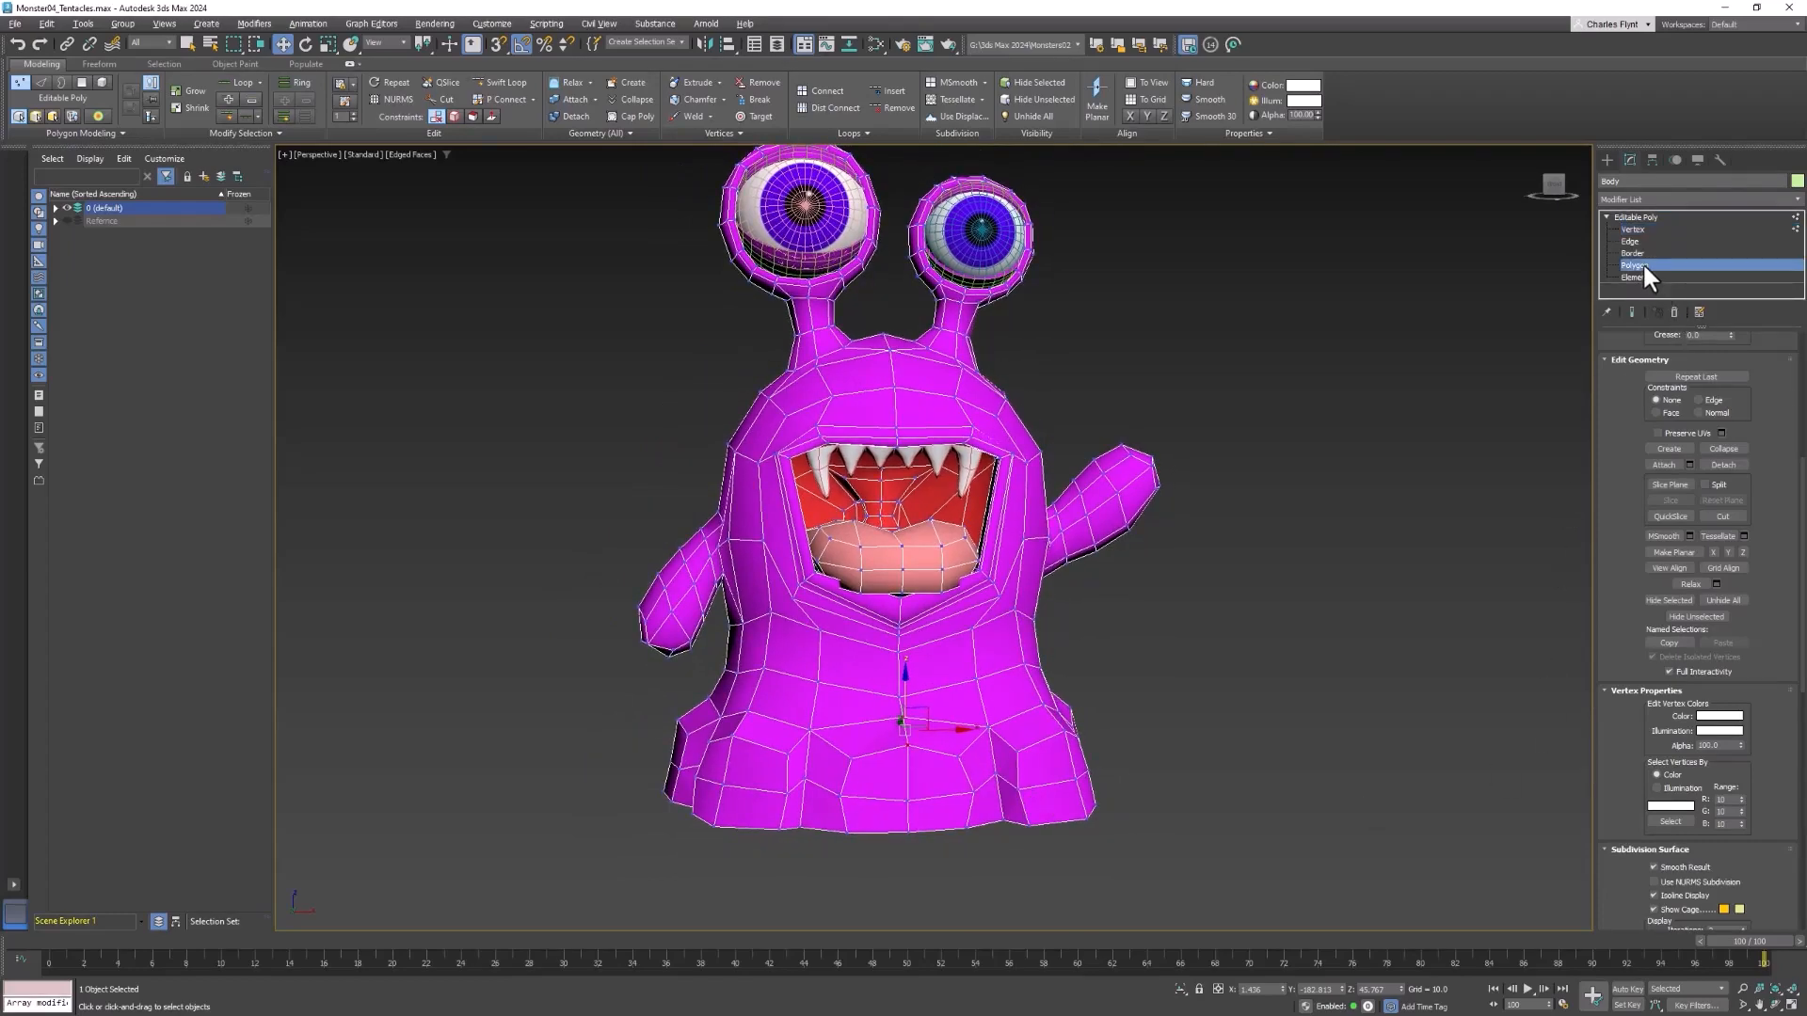
middle_click_drag(1231, 778, 1193, 815, "alt")
mouse_move(1350, 787)
middle_mouse_down("alt")
mouse_move(1317, 812)
mouse_move(1210, 800)
mouse_move(1375, 777)
middle_mouse_up("alt")
right_click(1350, 579)
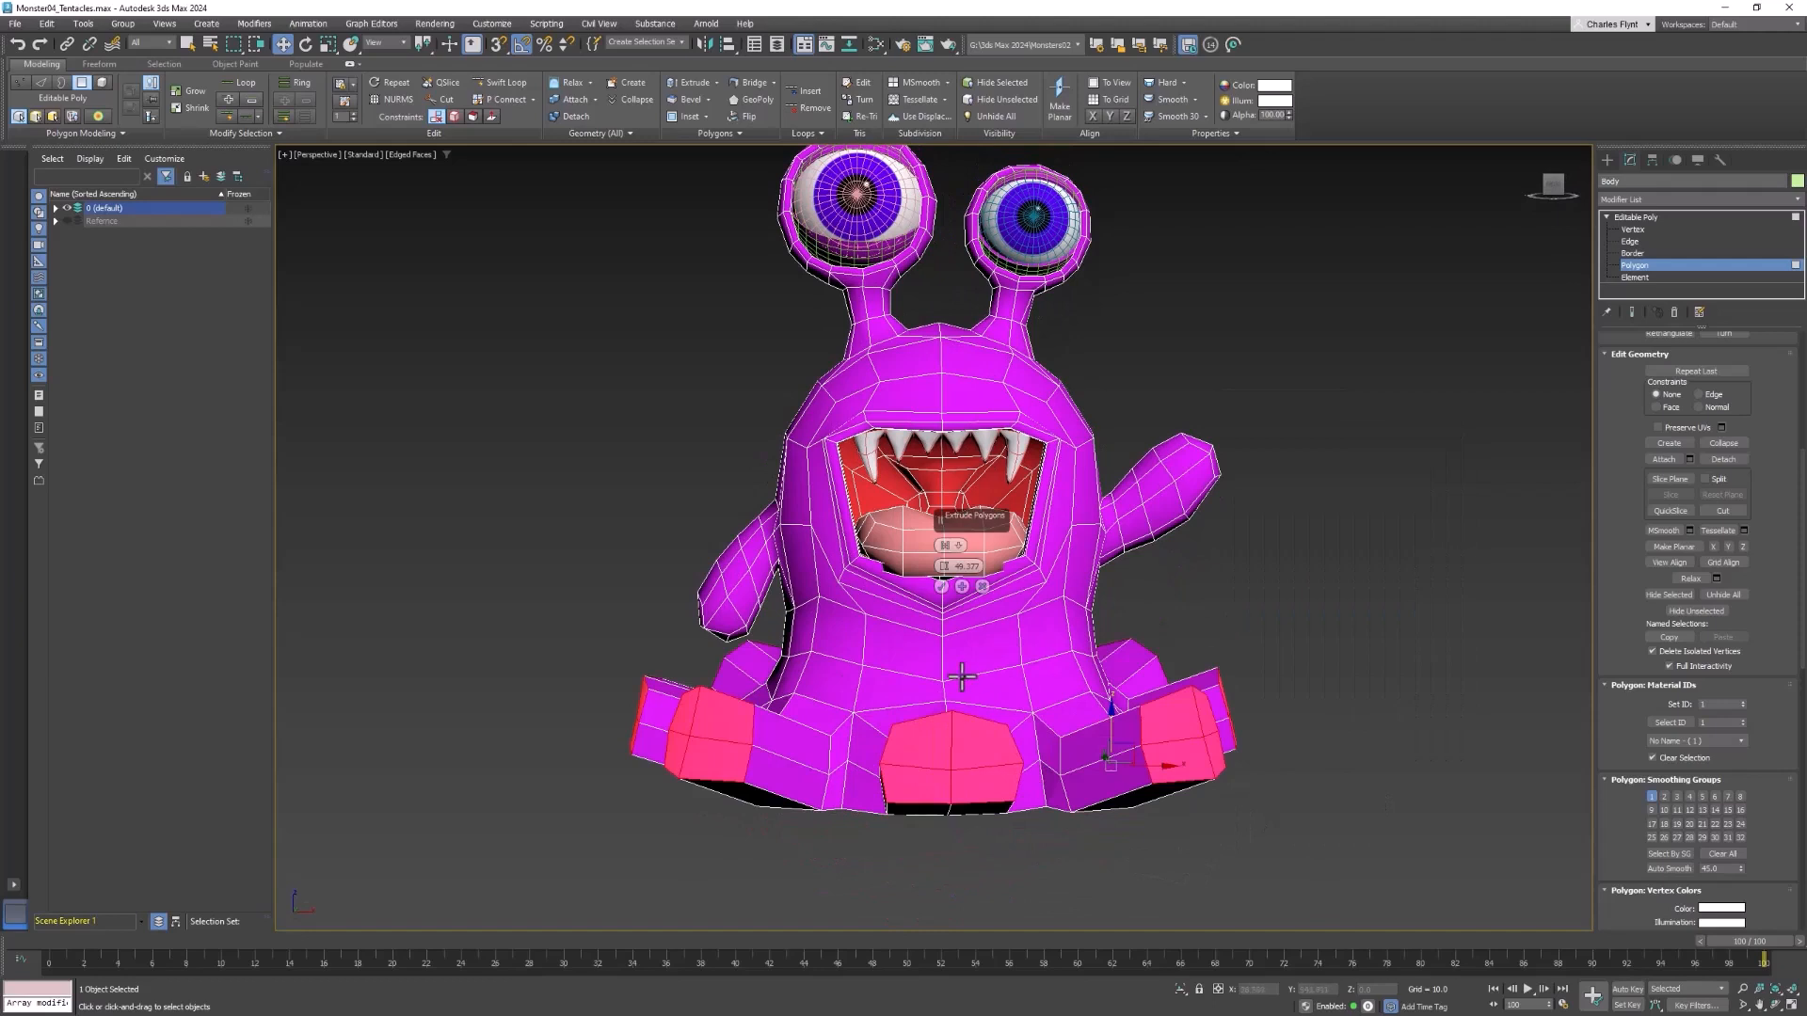
middle_click_drag(972, 668, 978, 663)
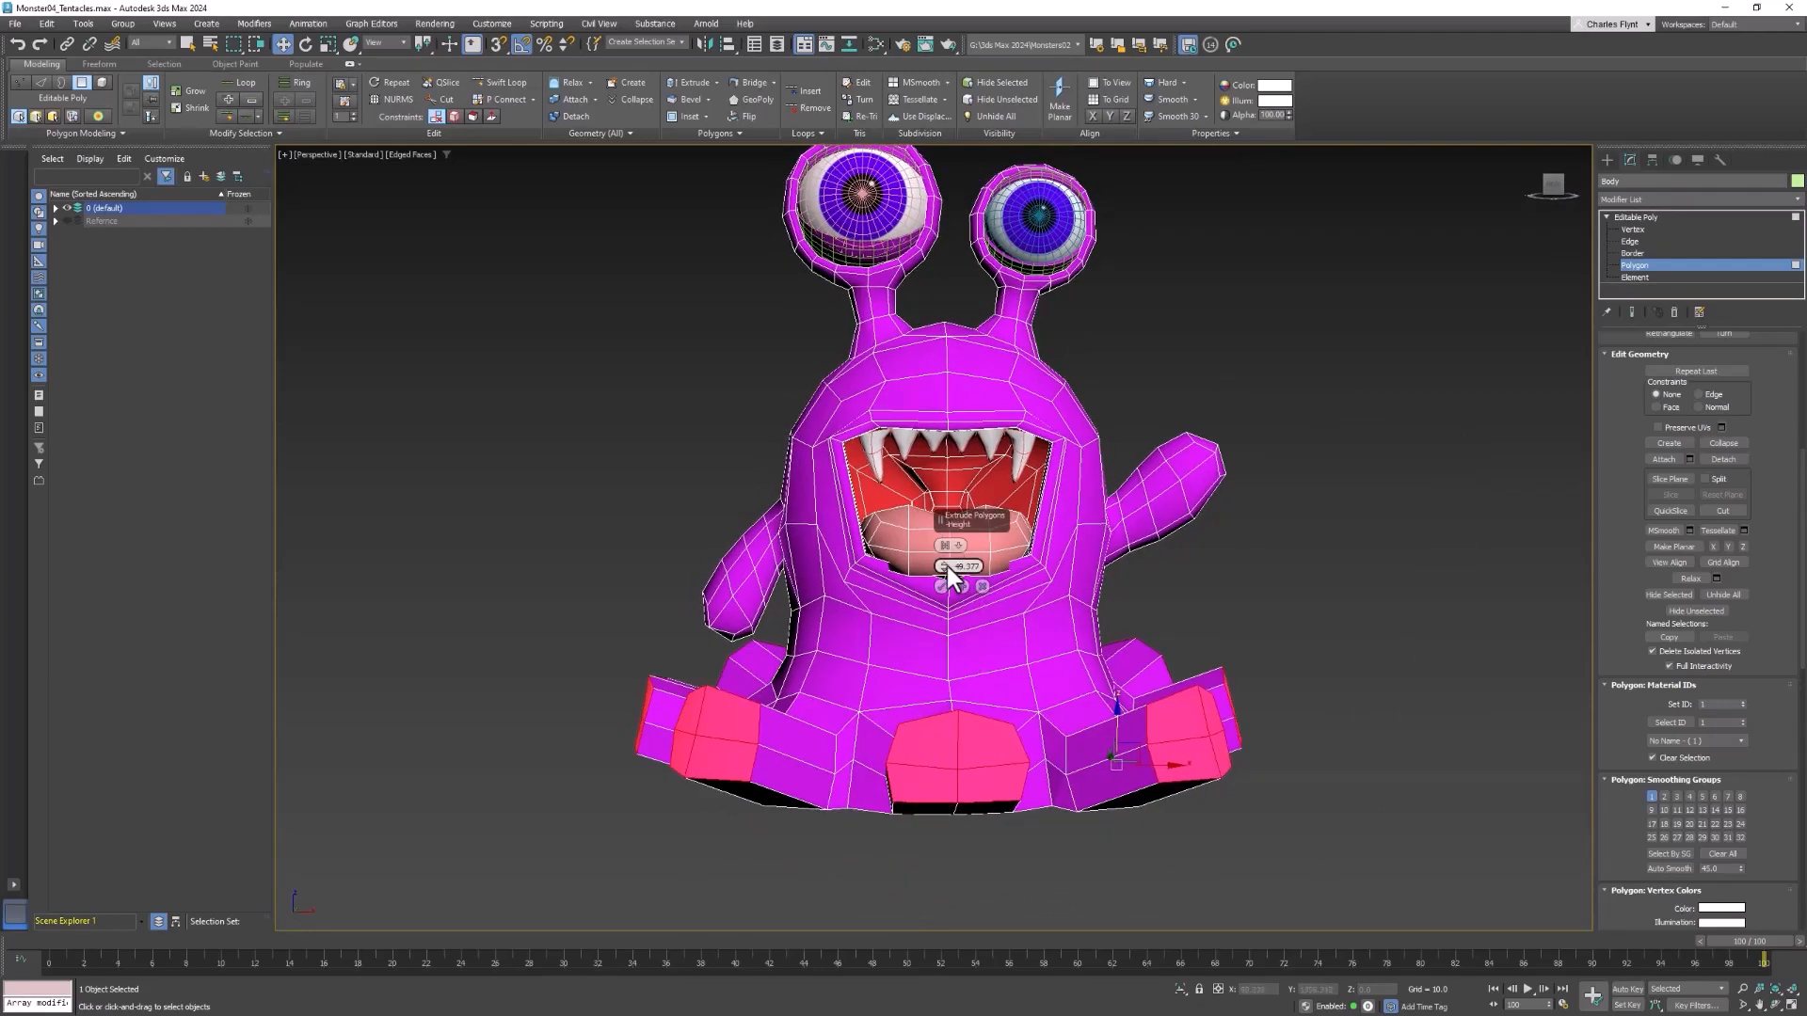
left_click_drag(947, 568, 940, 571)
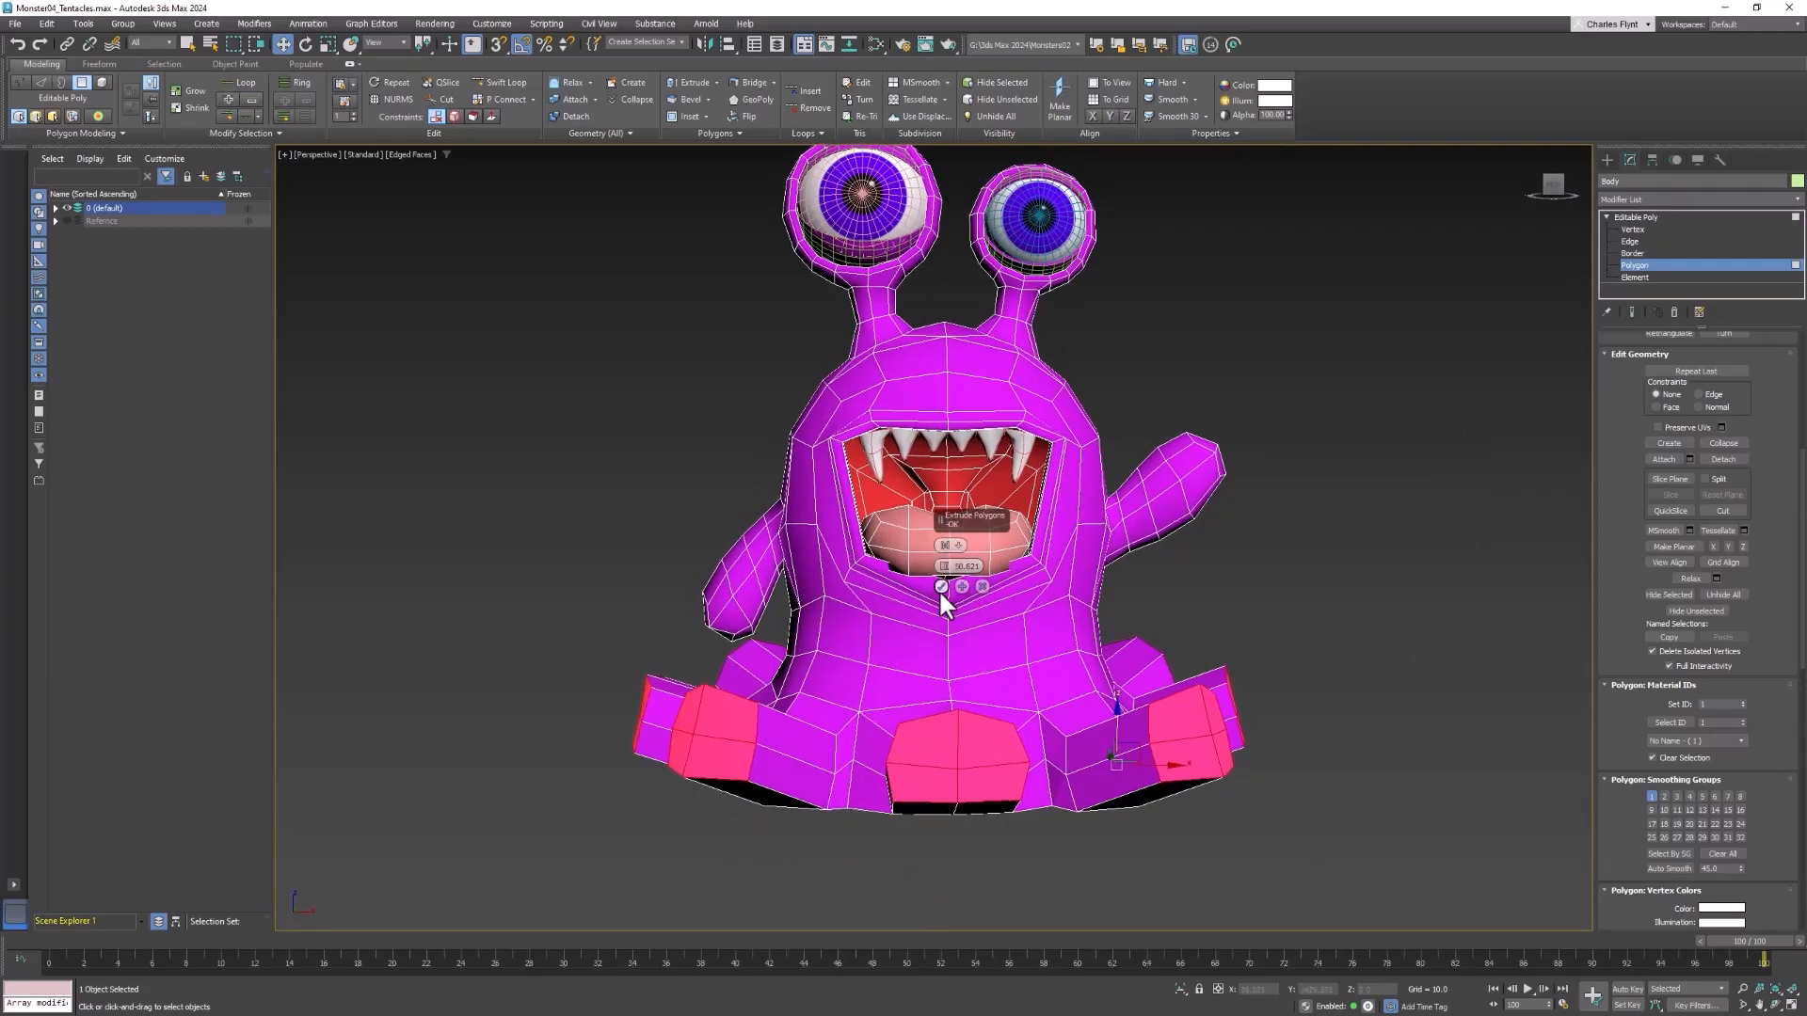
left_click(941, 586)
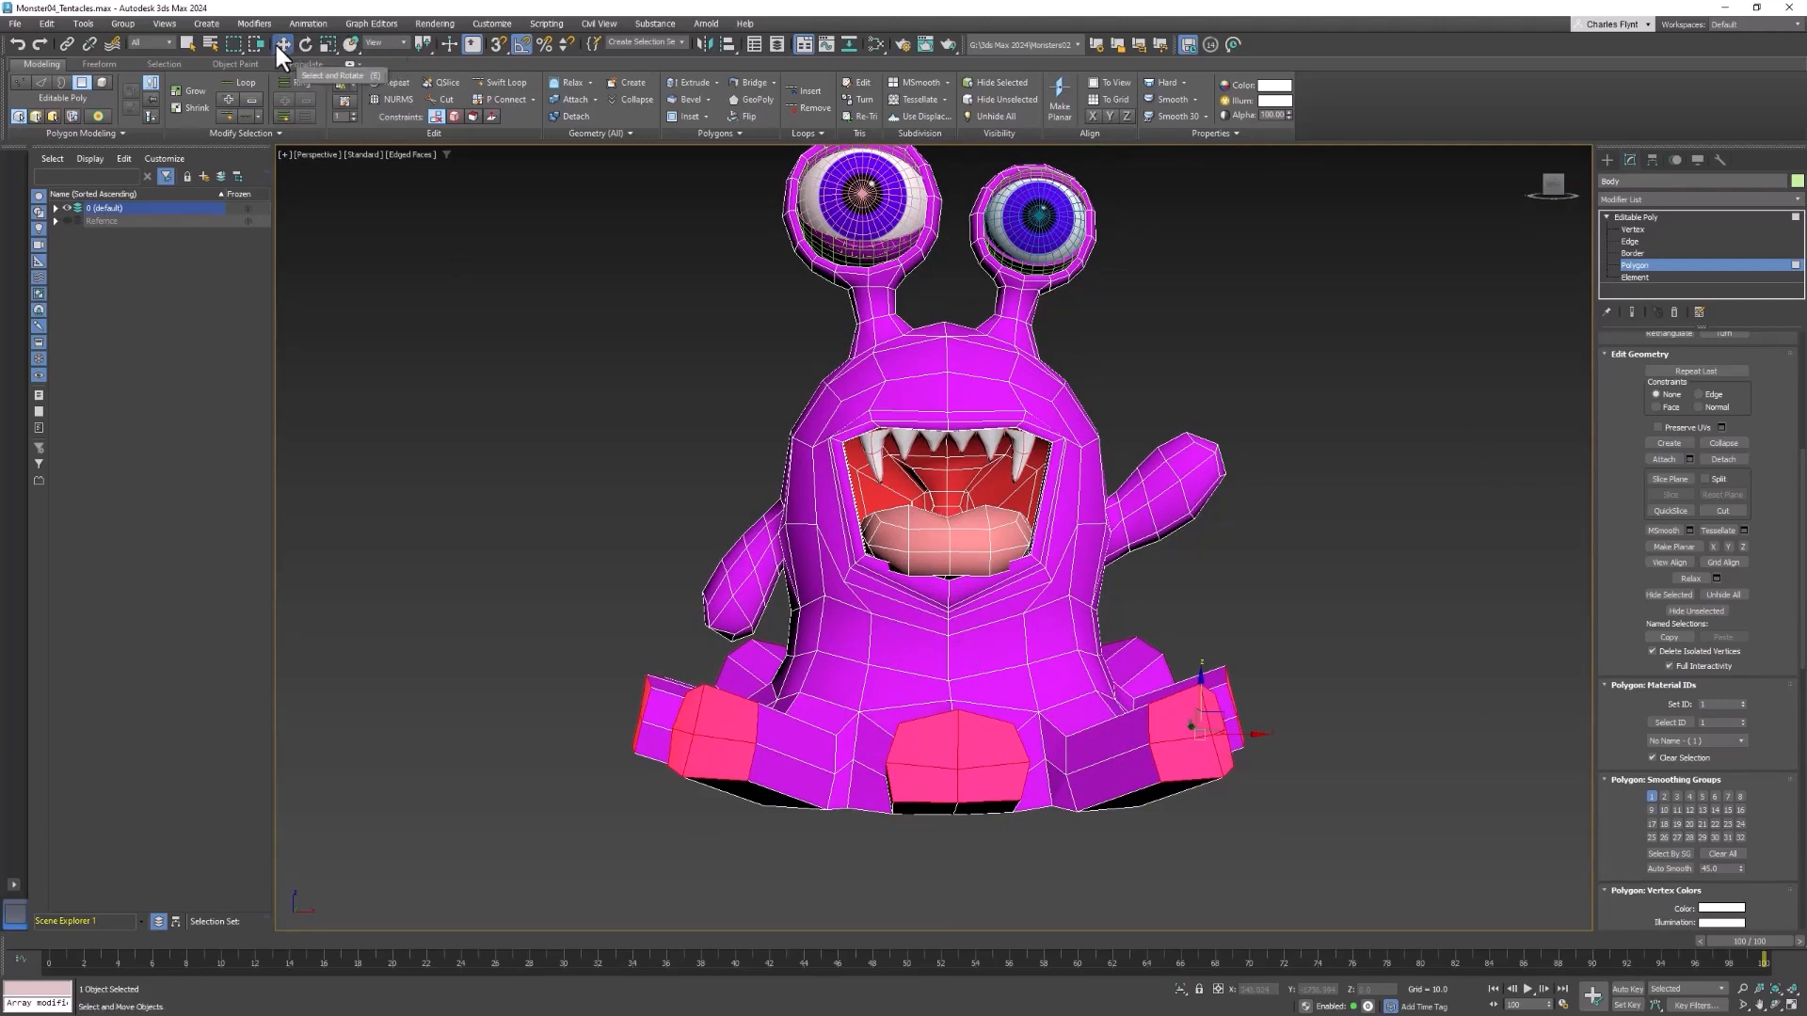
Scale the extruded tentacle end faces down uniformly so the tentacles taper
left_click(327, 44)
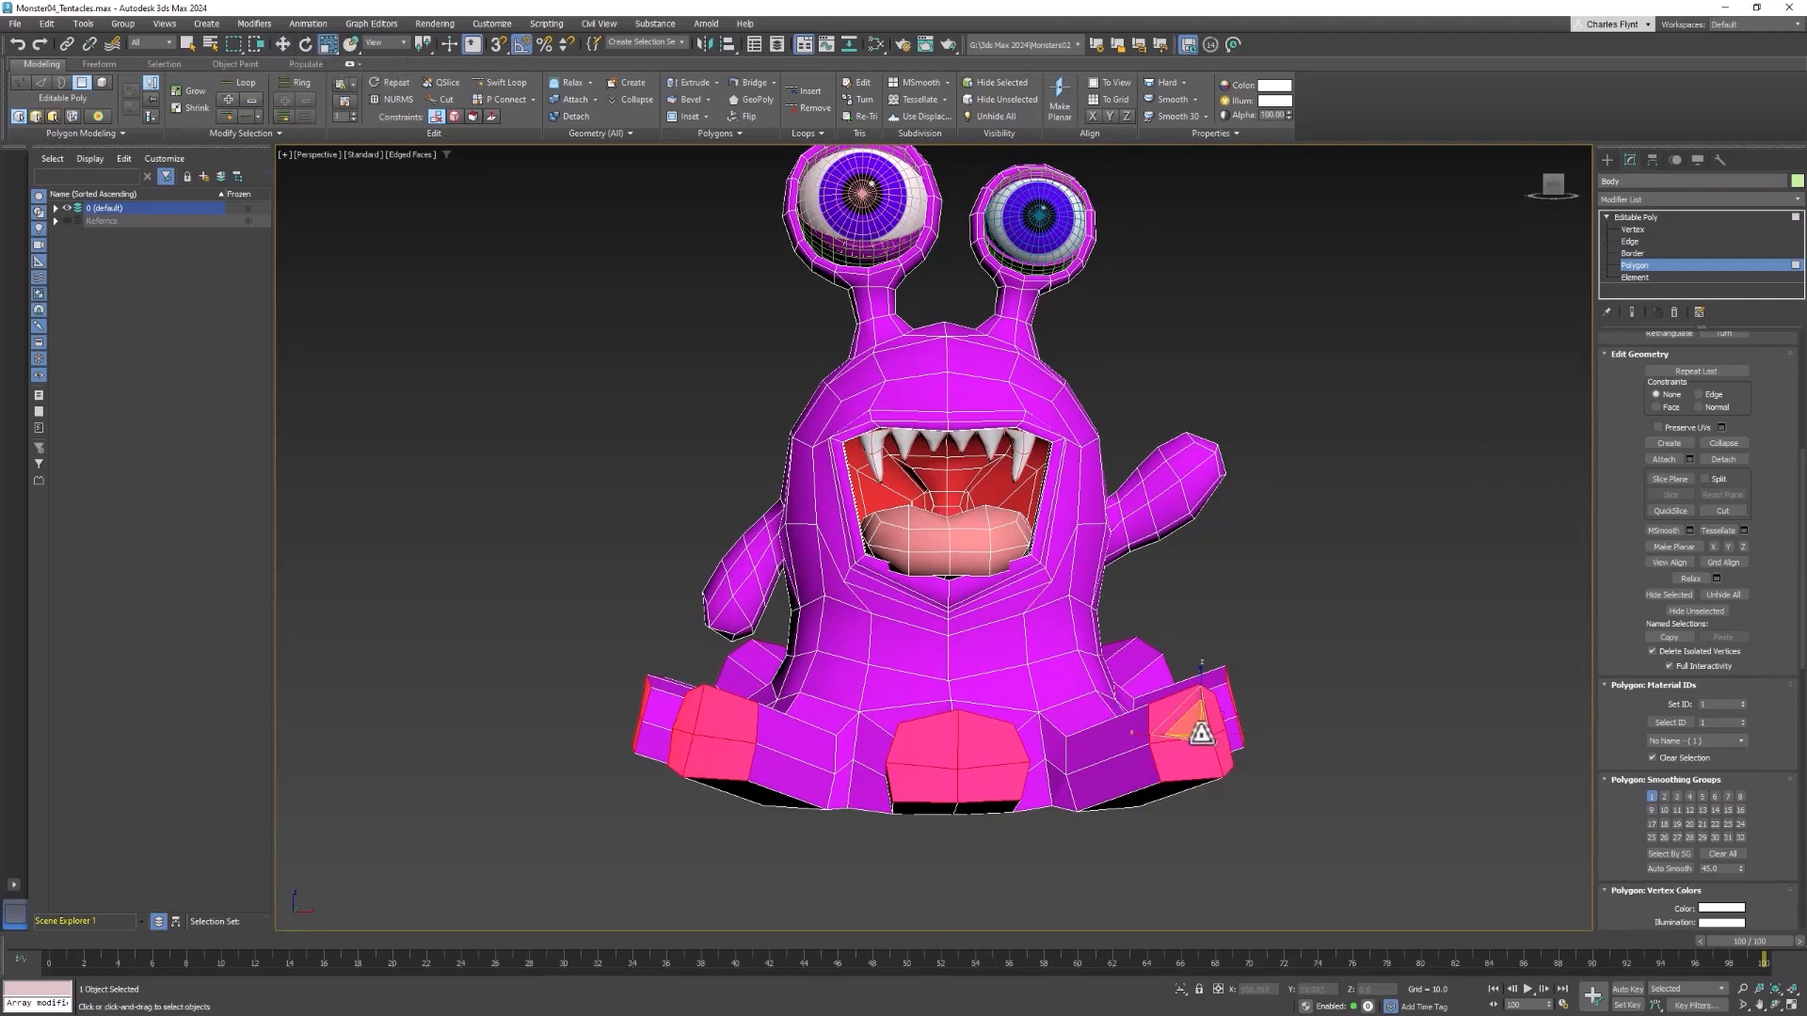
left_click_drag(1197, 738, 1192, 748)
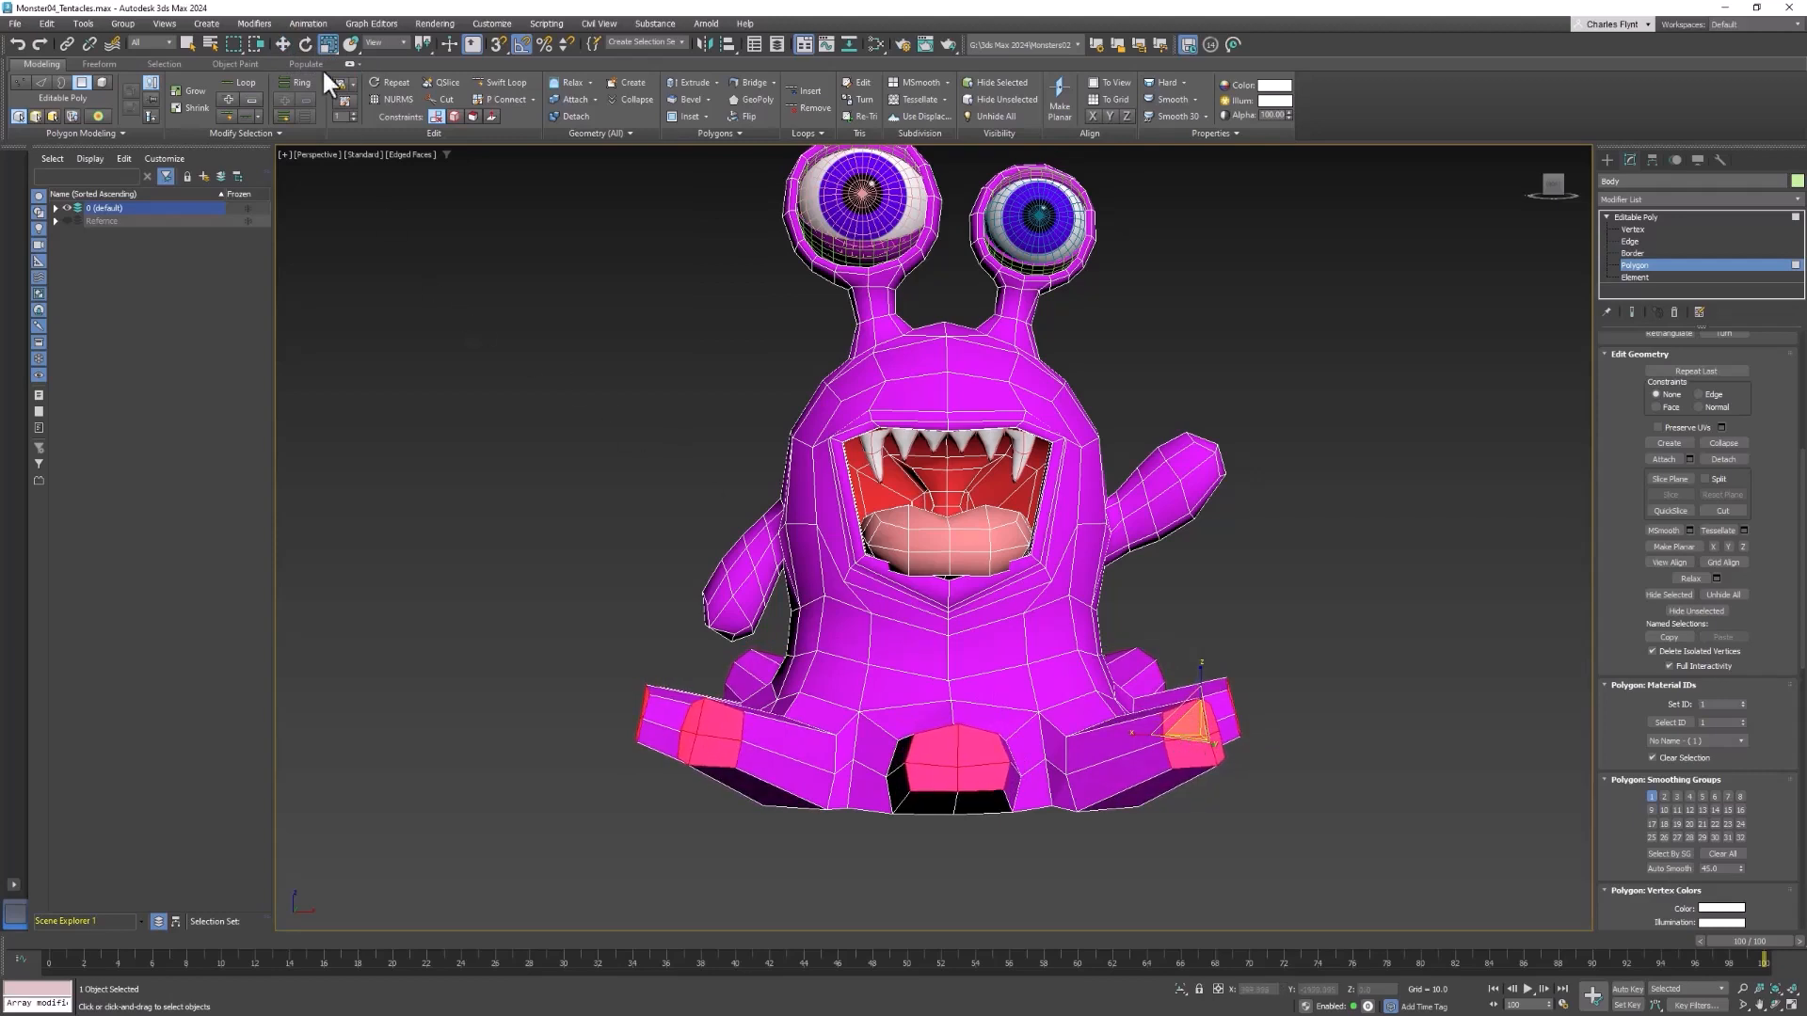
left_click(283, 45)
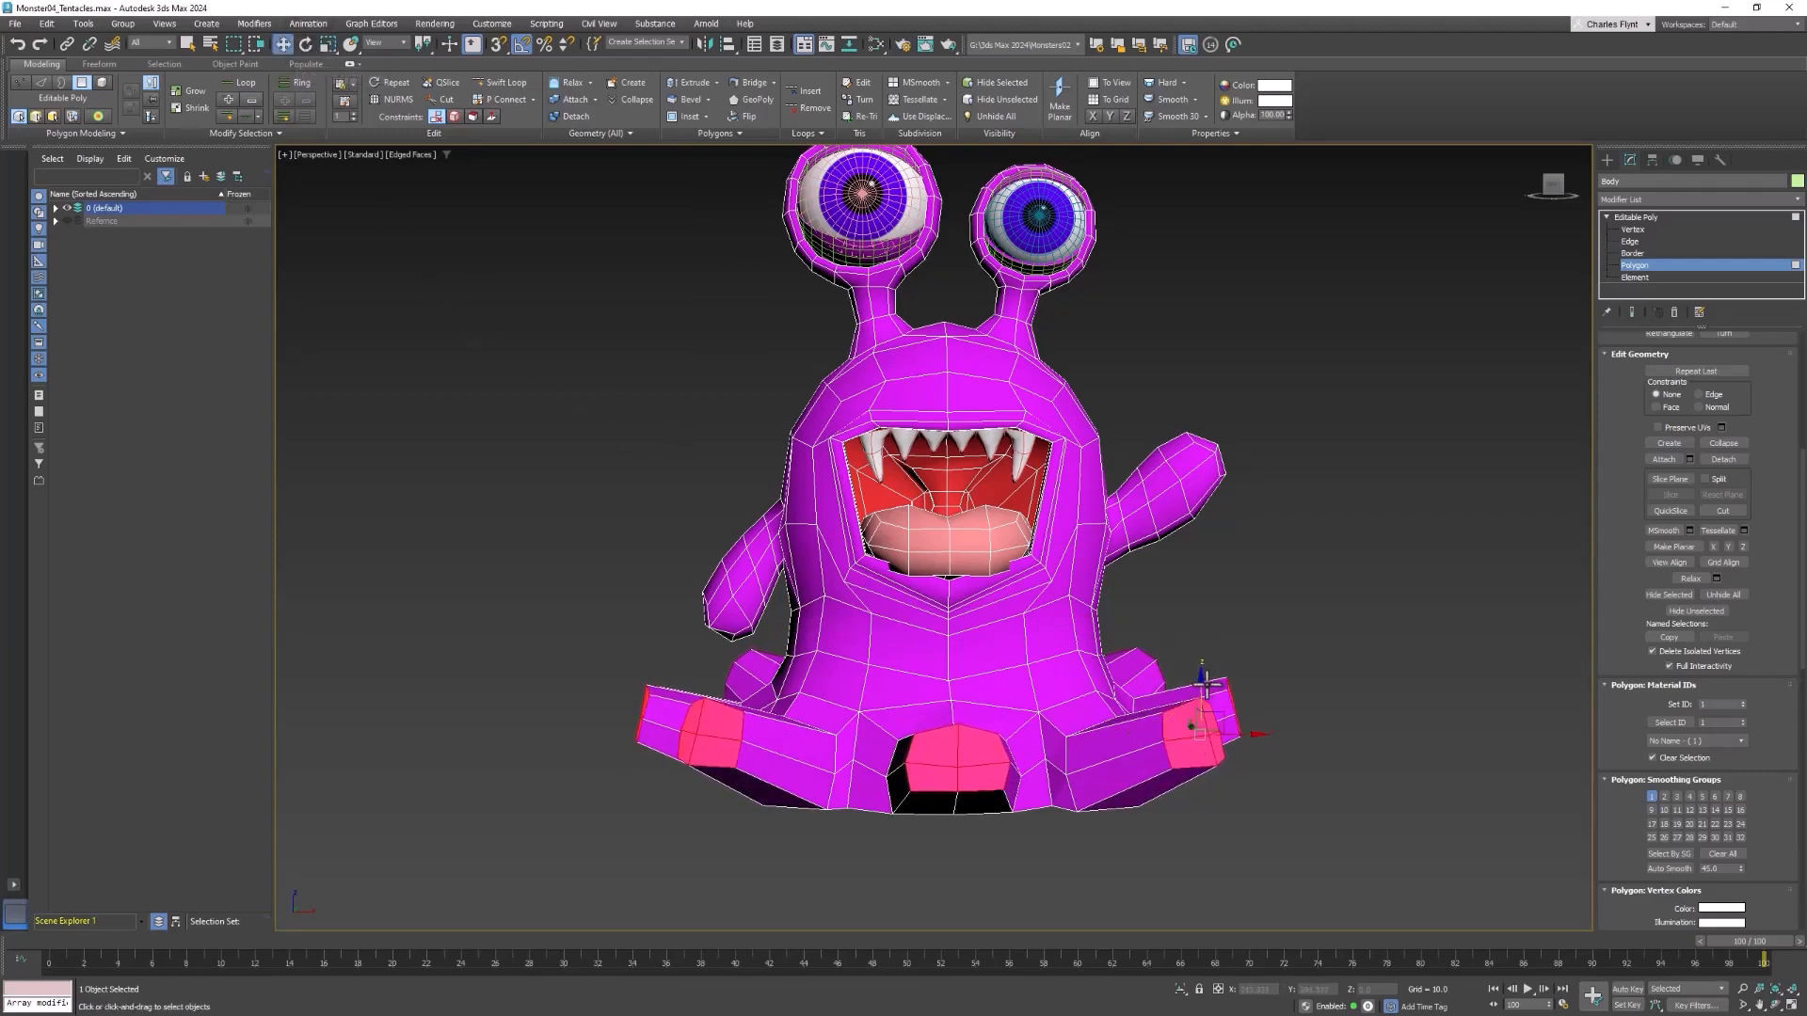
left_click(1202, 717)
left_click_drag(1203, 717, 1202, 718)
key("ctrl+z")
key("ctrl+z")
Lower the tentacle end faces together to the ground line in the front view
key("f")
scroll(1236, 654, "down", 2)
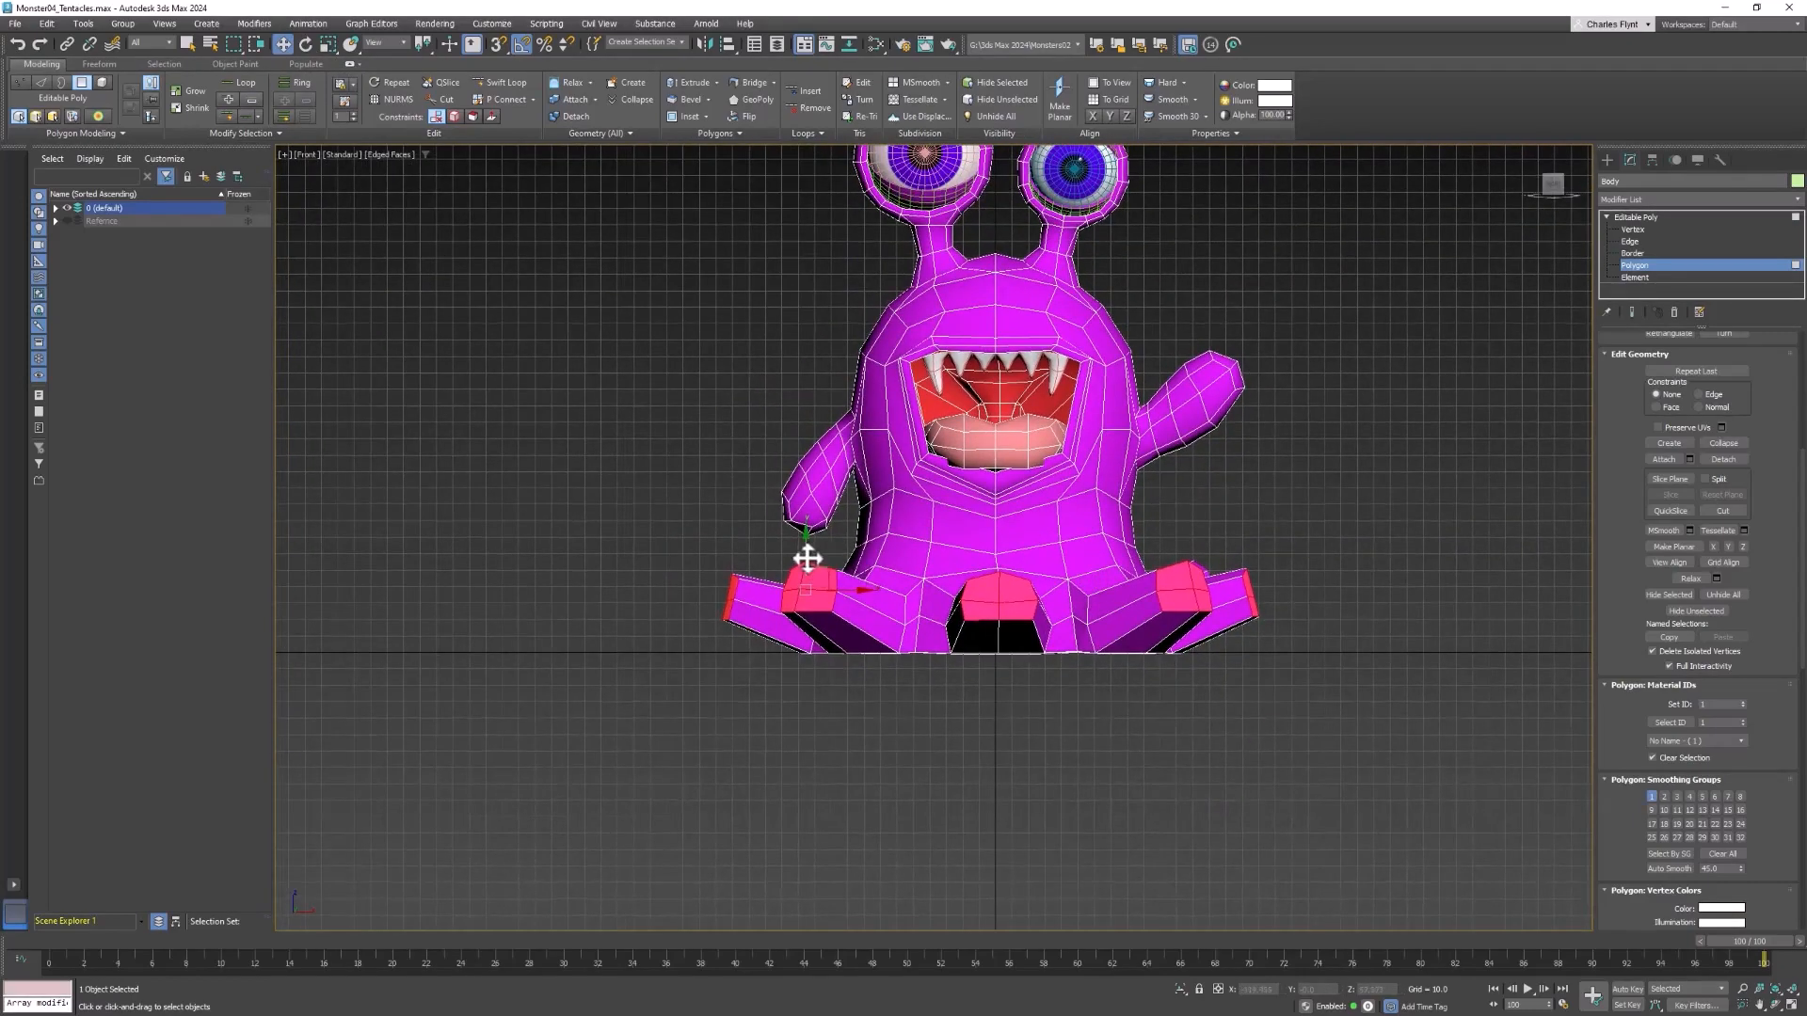
left_click_drag(806, 557, 802, 597)
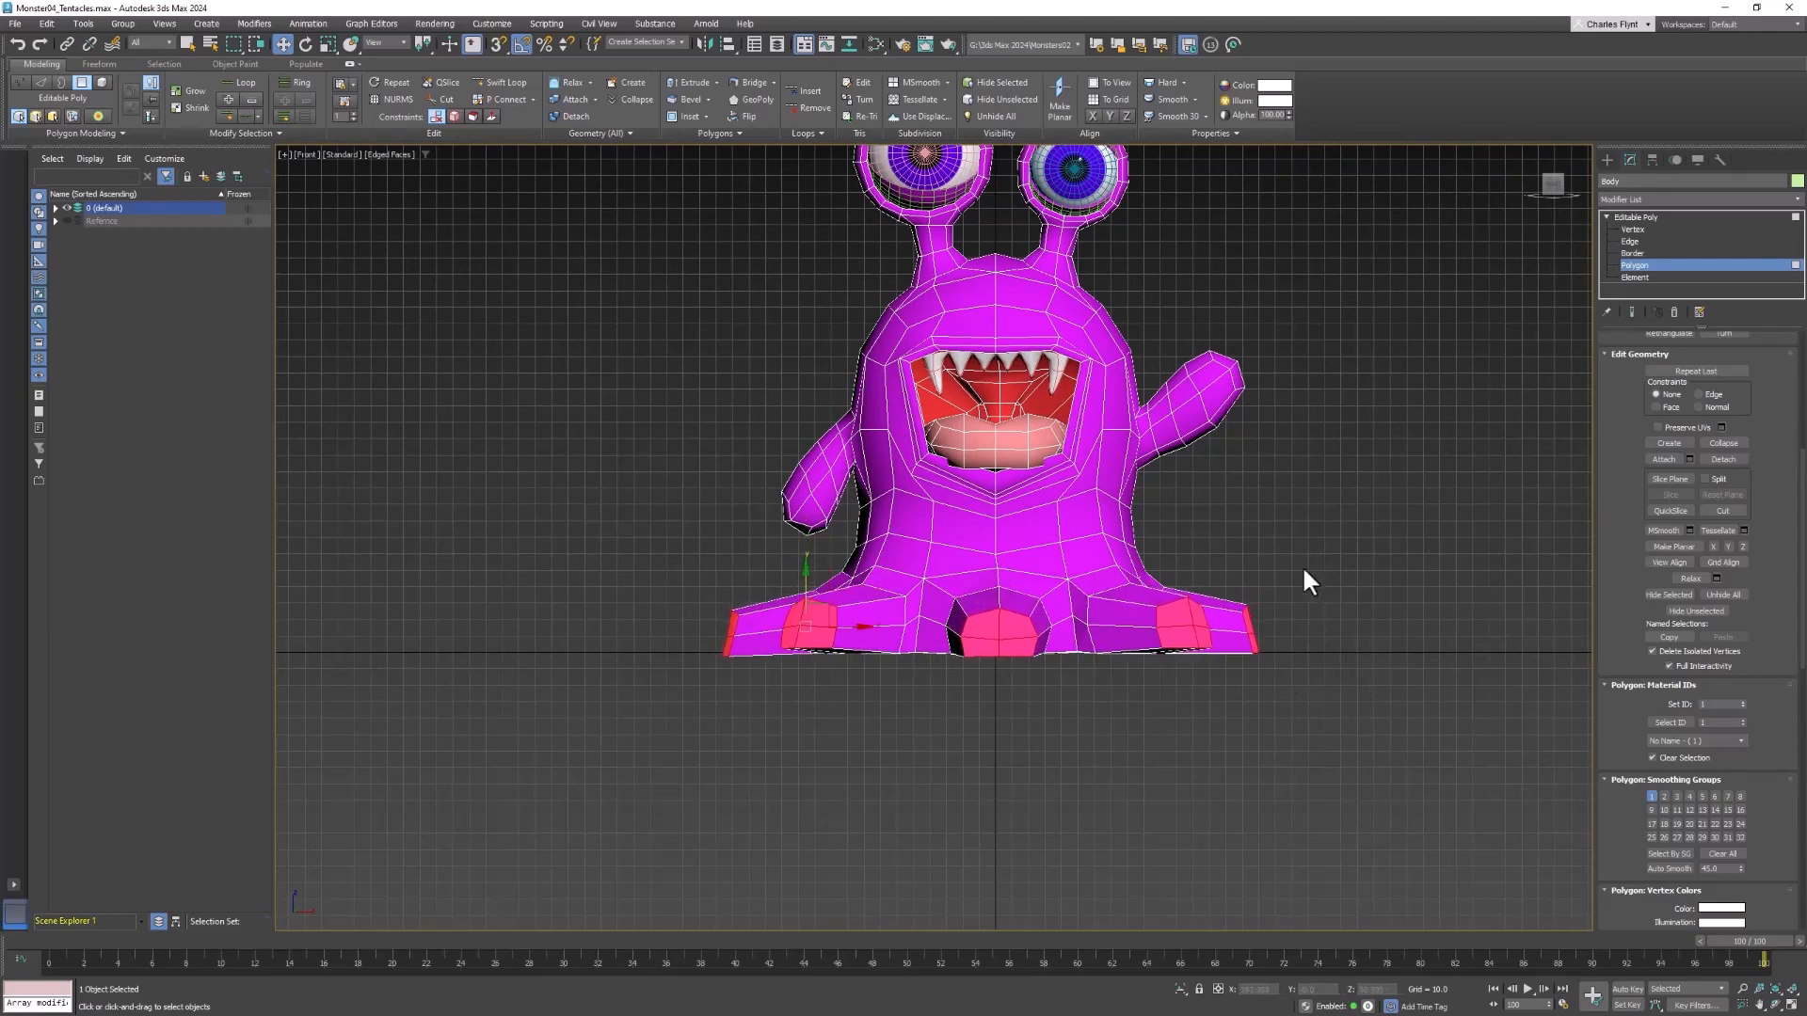
middle_click_drag(1303, 564, 1323, 567)
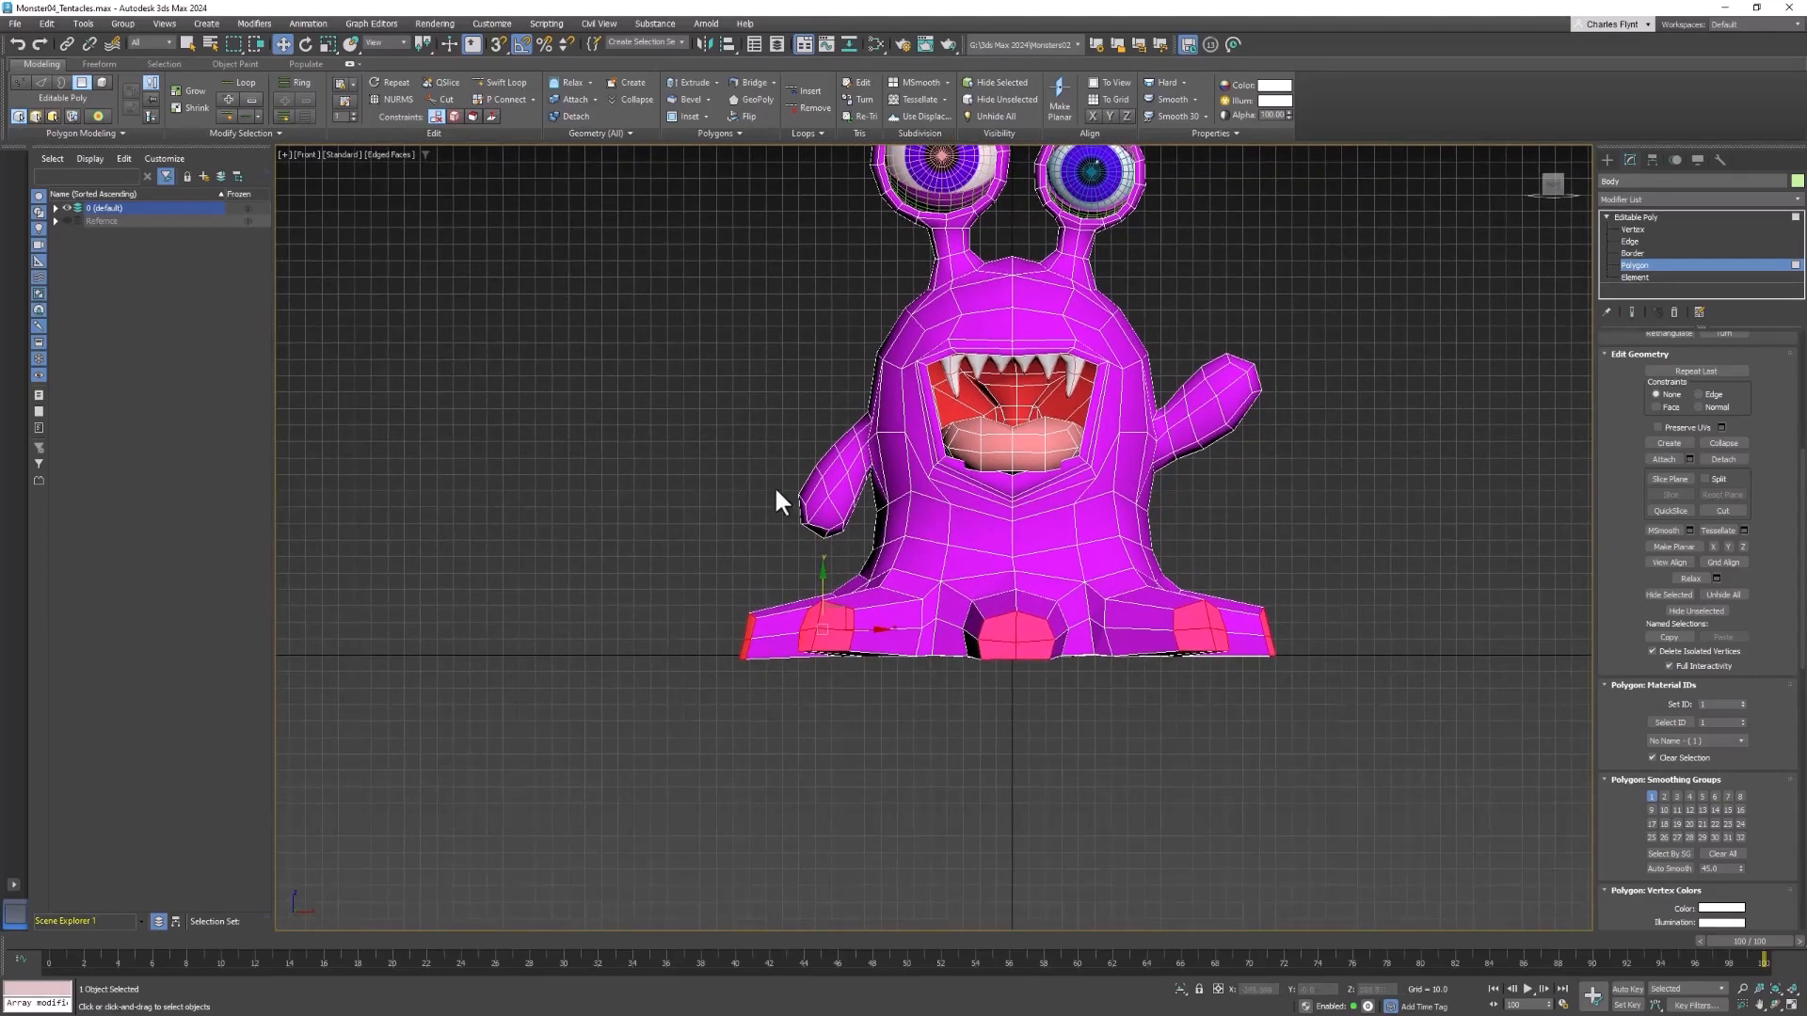
Reposition the end faces of the two front corner tentacles individually so each one rests on the ground line
left_click(833, 619)
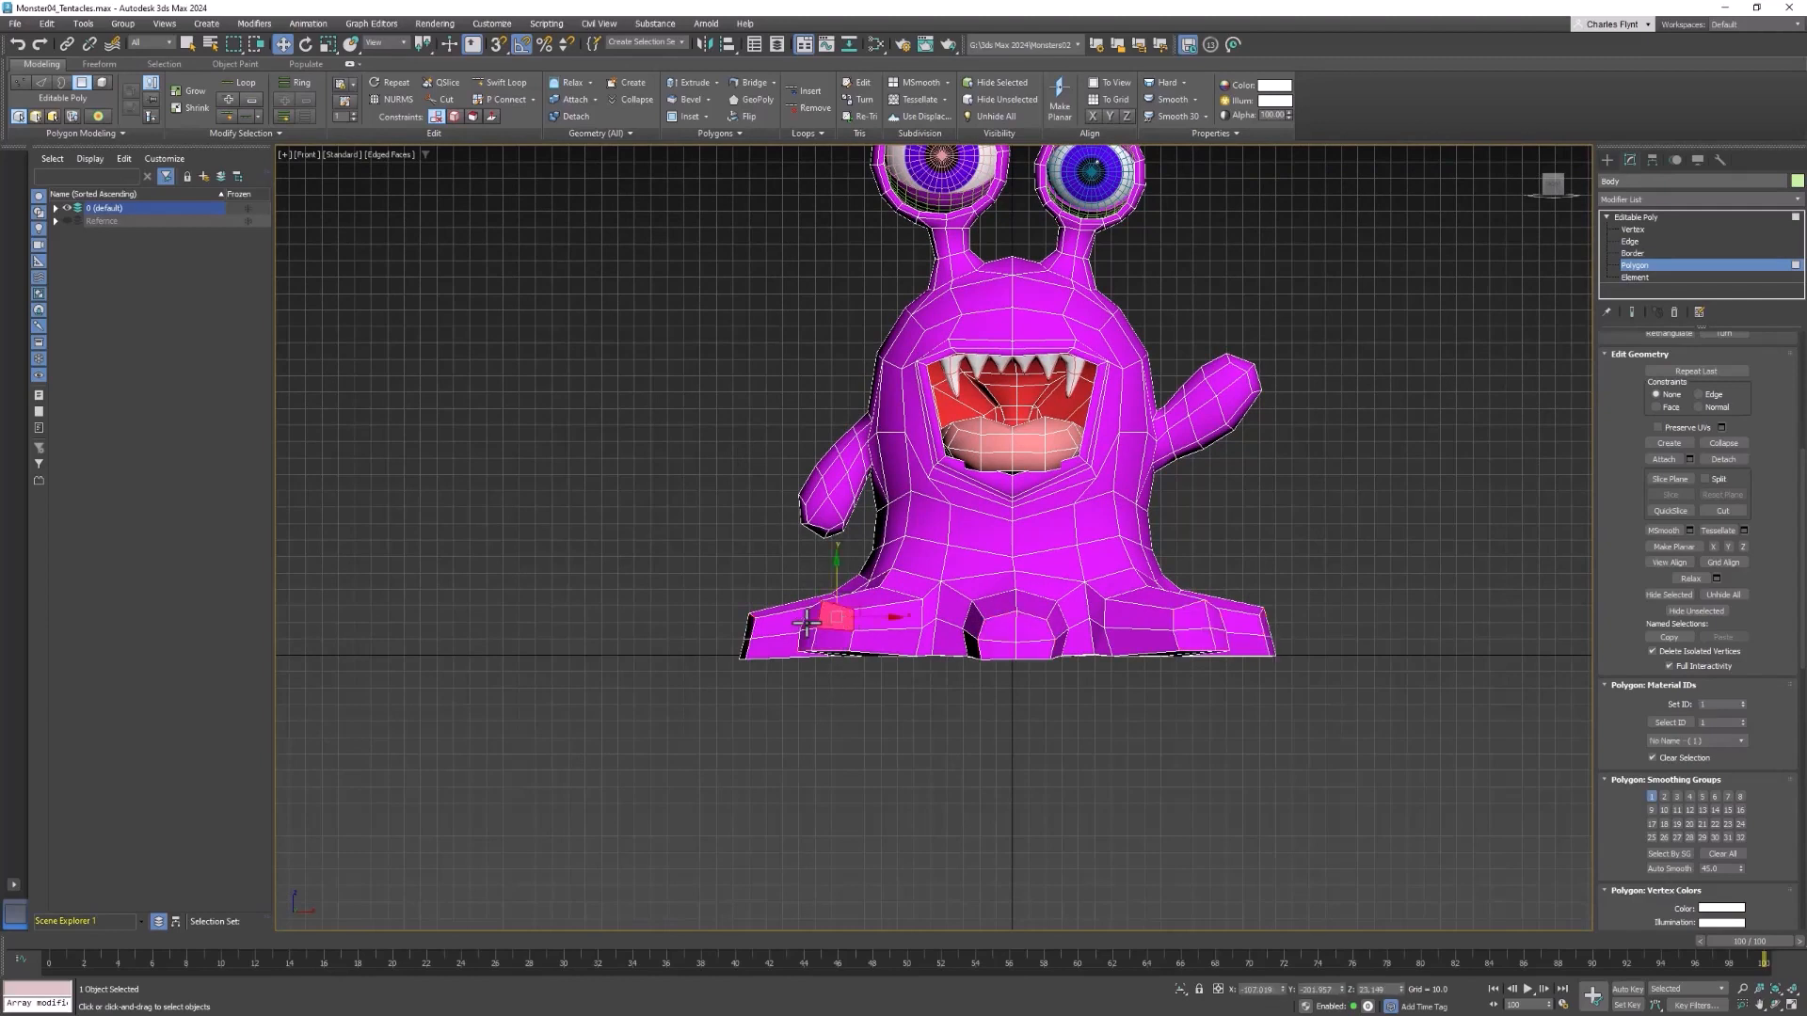
left_click_drag(827, 605, 826, 617)
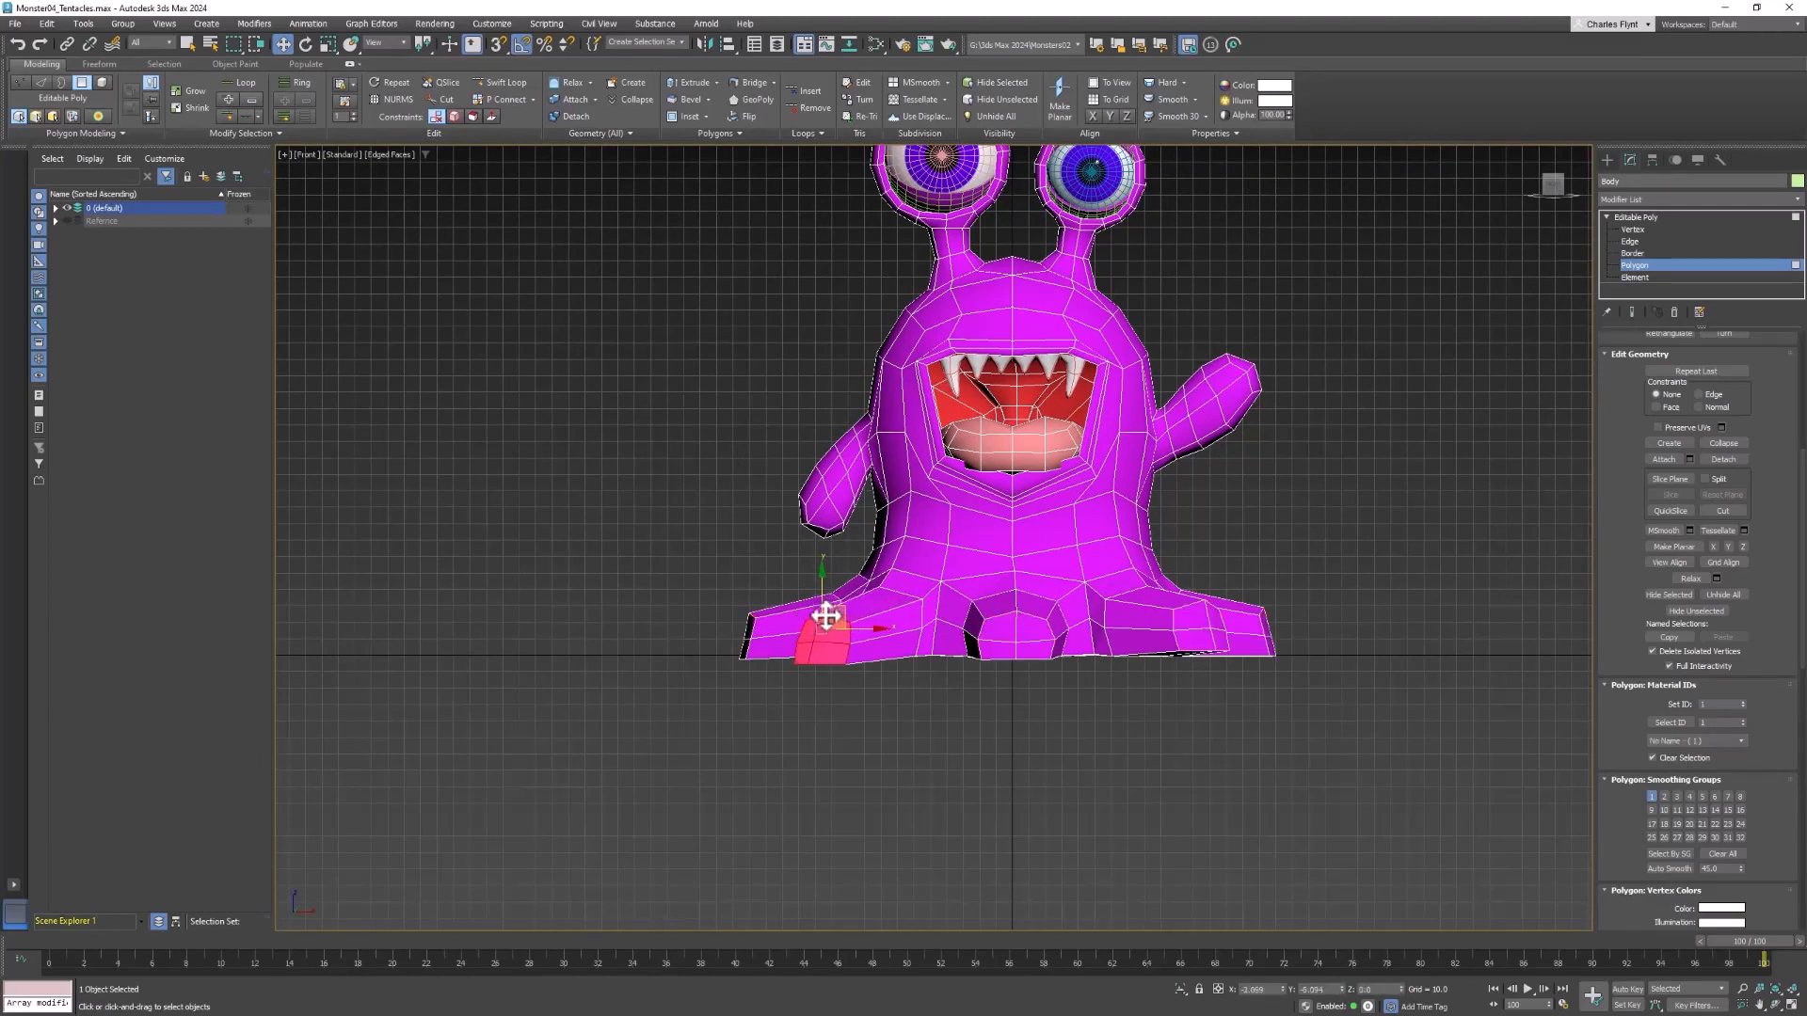
left_click(1191, 616)
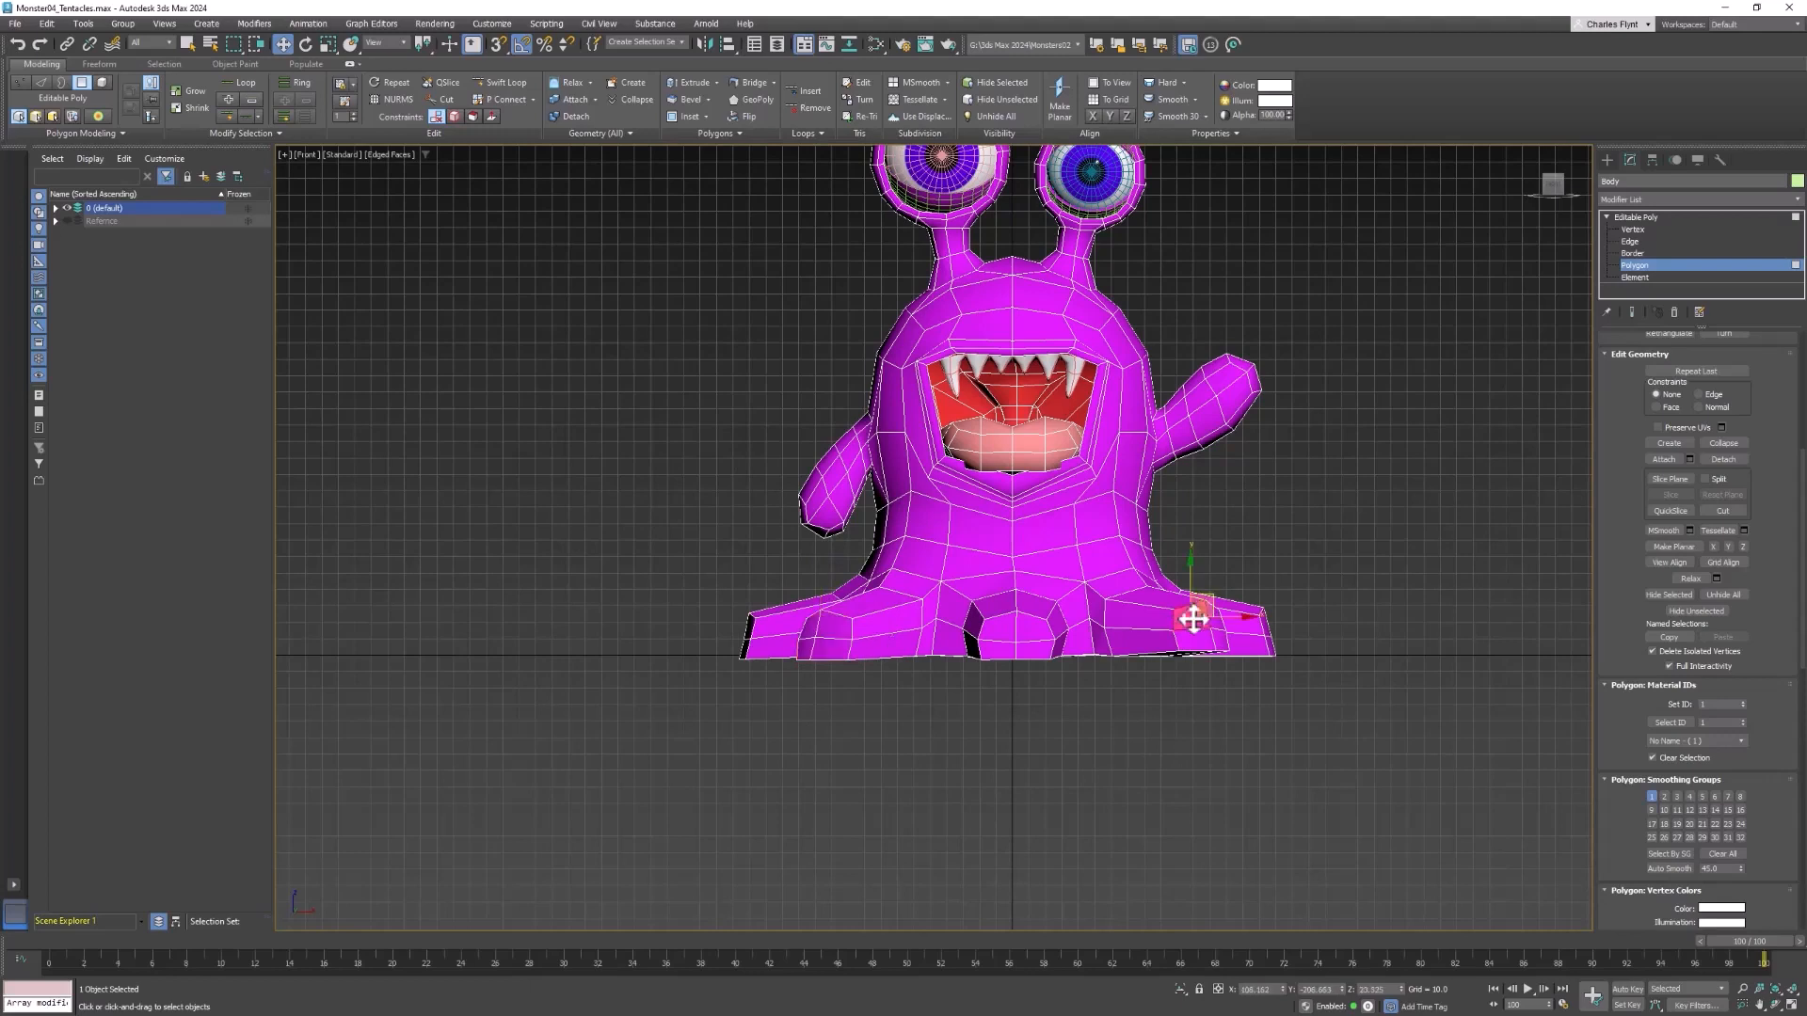
mouse_move(1222, 624)
left_mouse_down()
mouse_move(1185, 642)
mouse_move(1206, 615)
left_mouse_up()
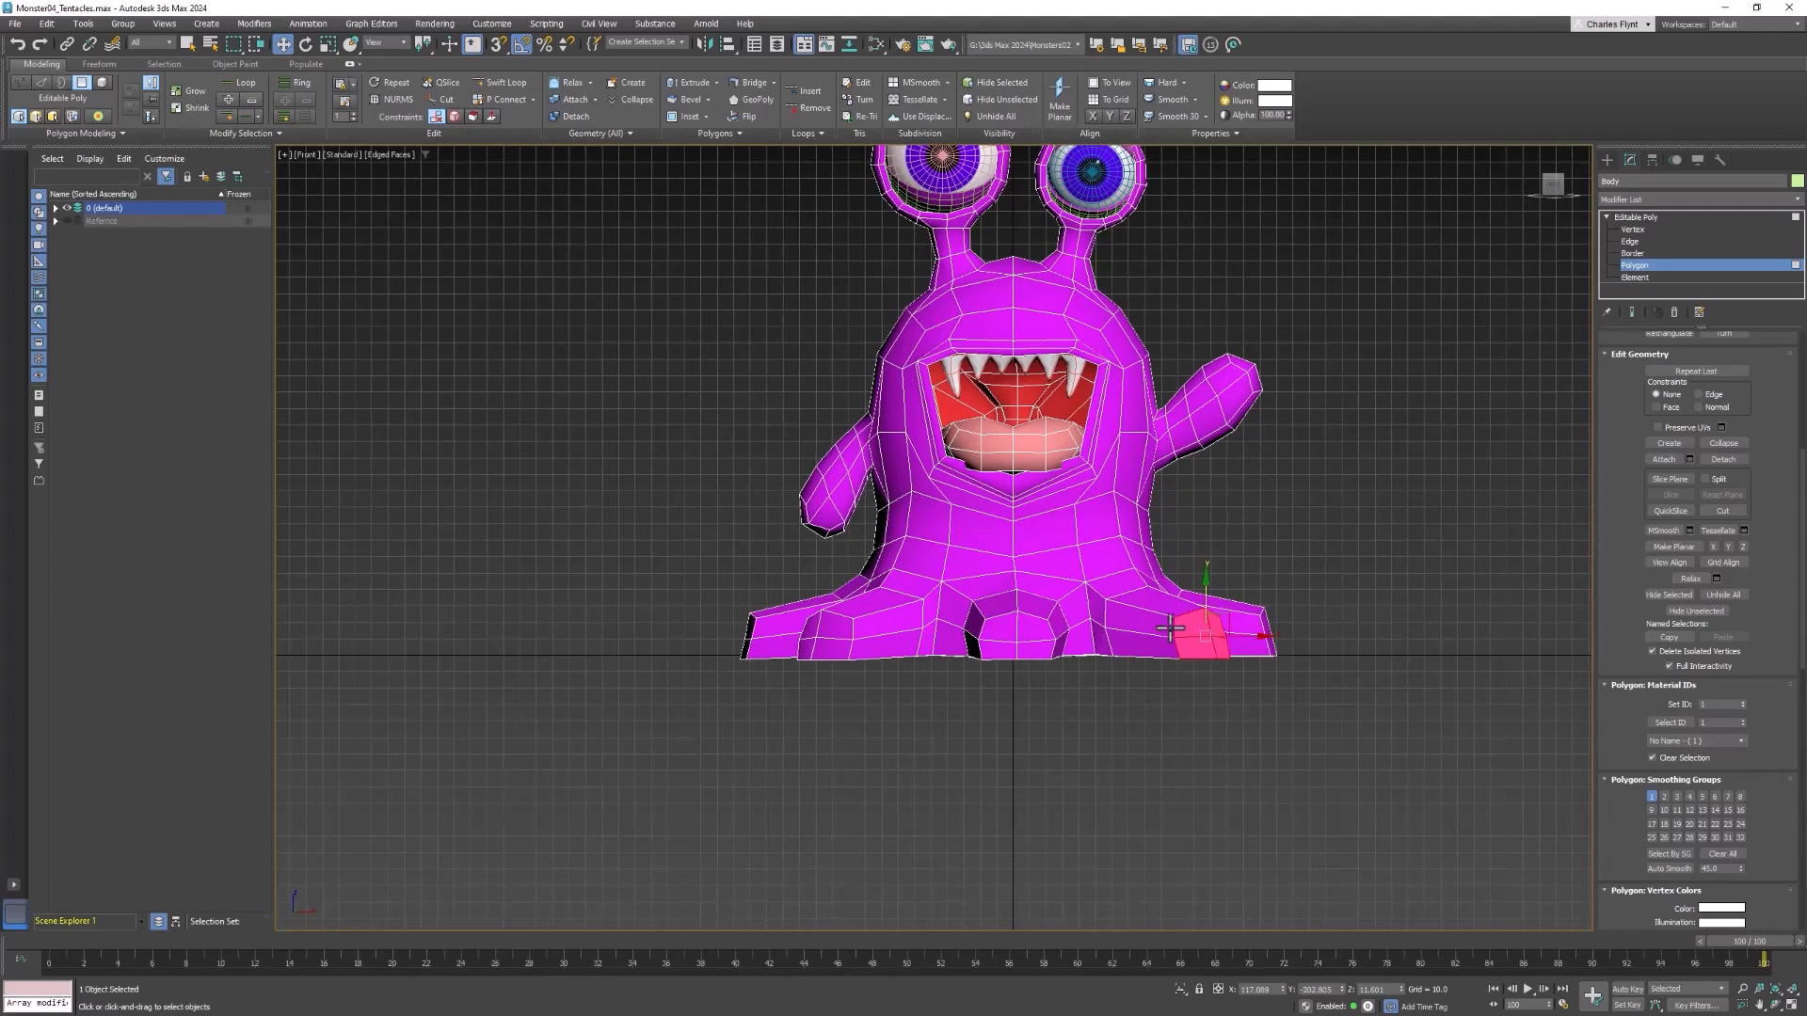
Select the end polygons of the front tentacle and both front corner tentacles
key("q")
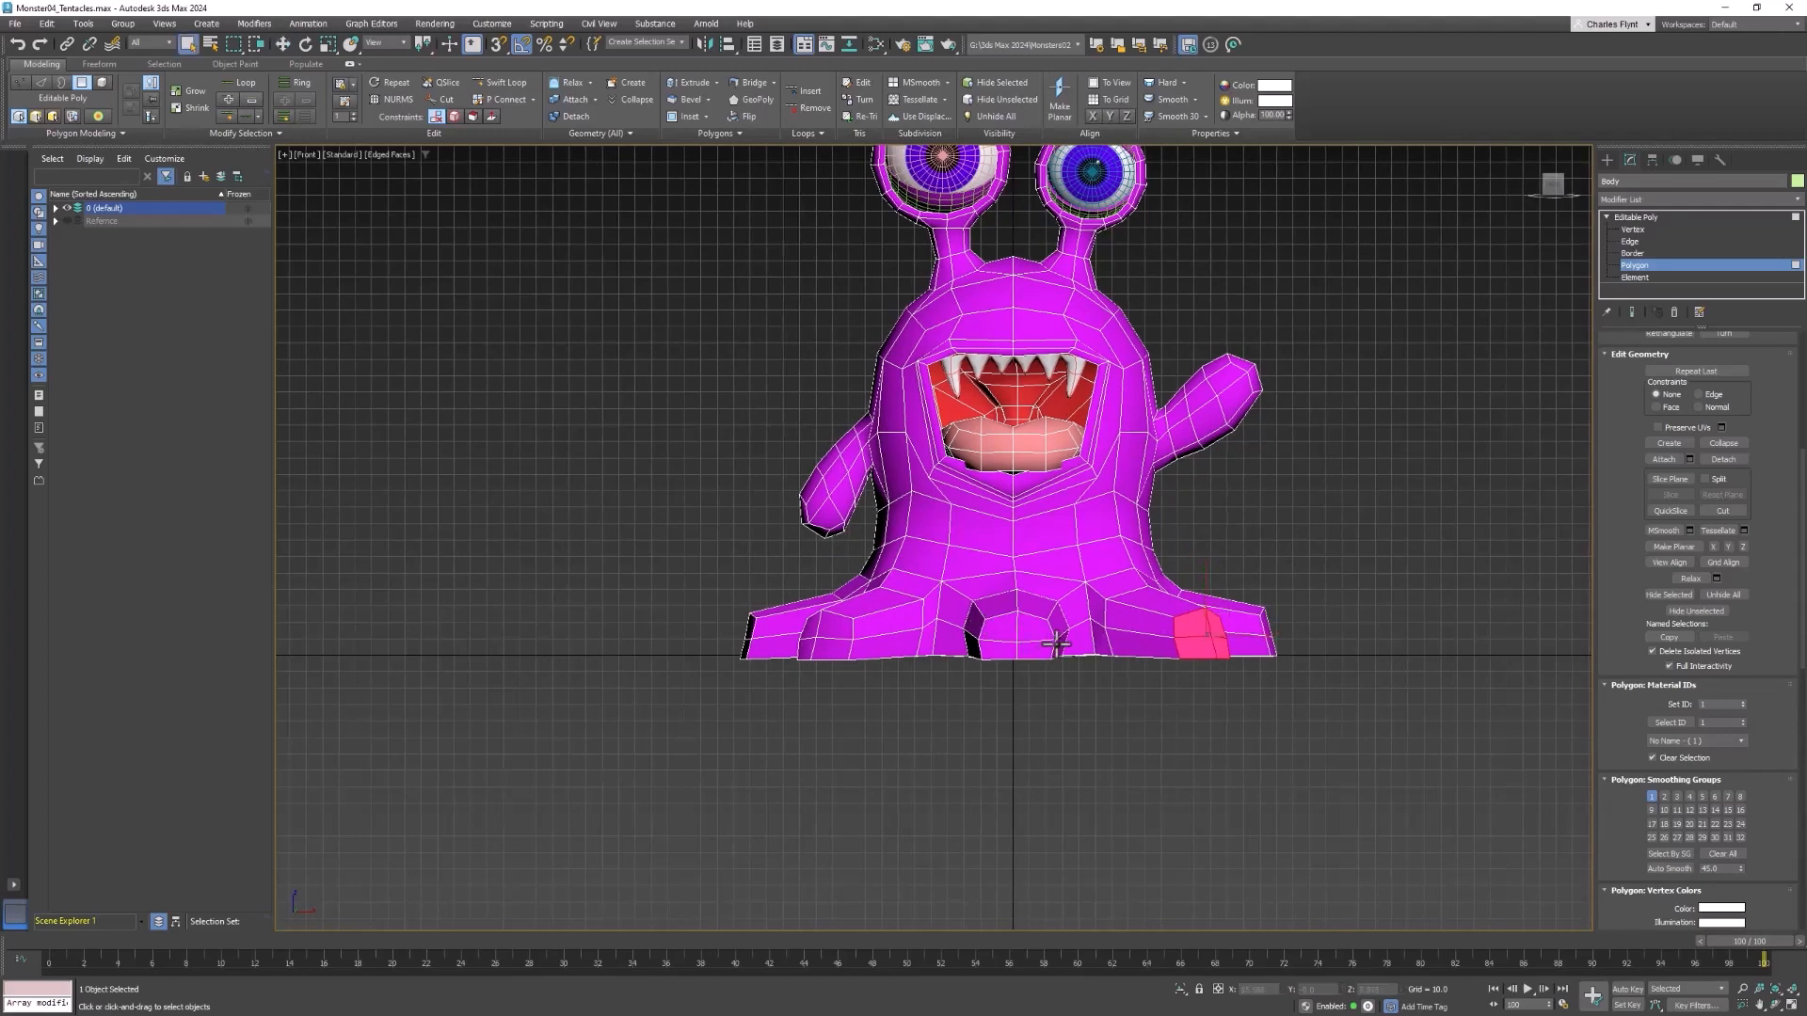
left_click(1033, 640, "ctrl")
left_click(1002, 629, "ctrl")
left_click(999, 648, "ctrl")
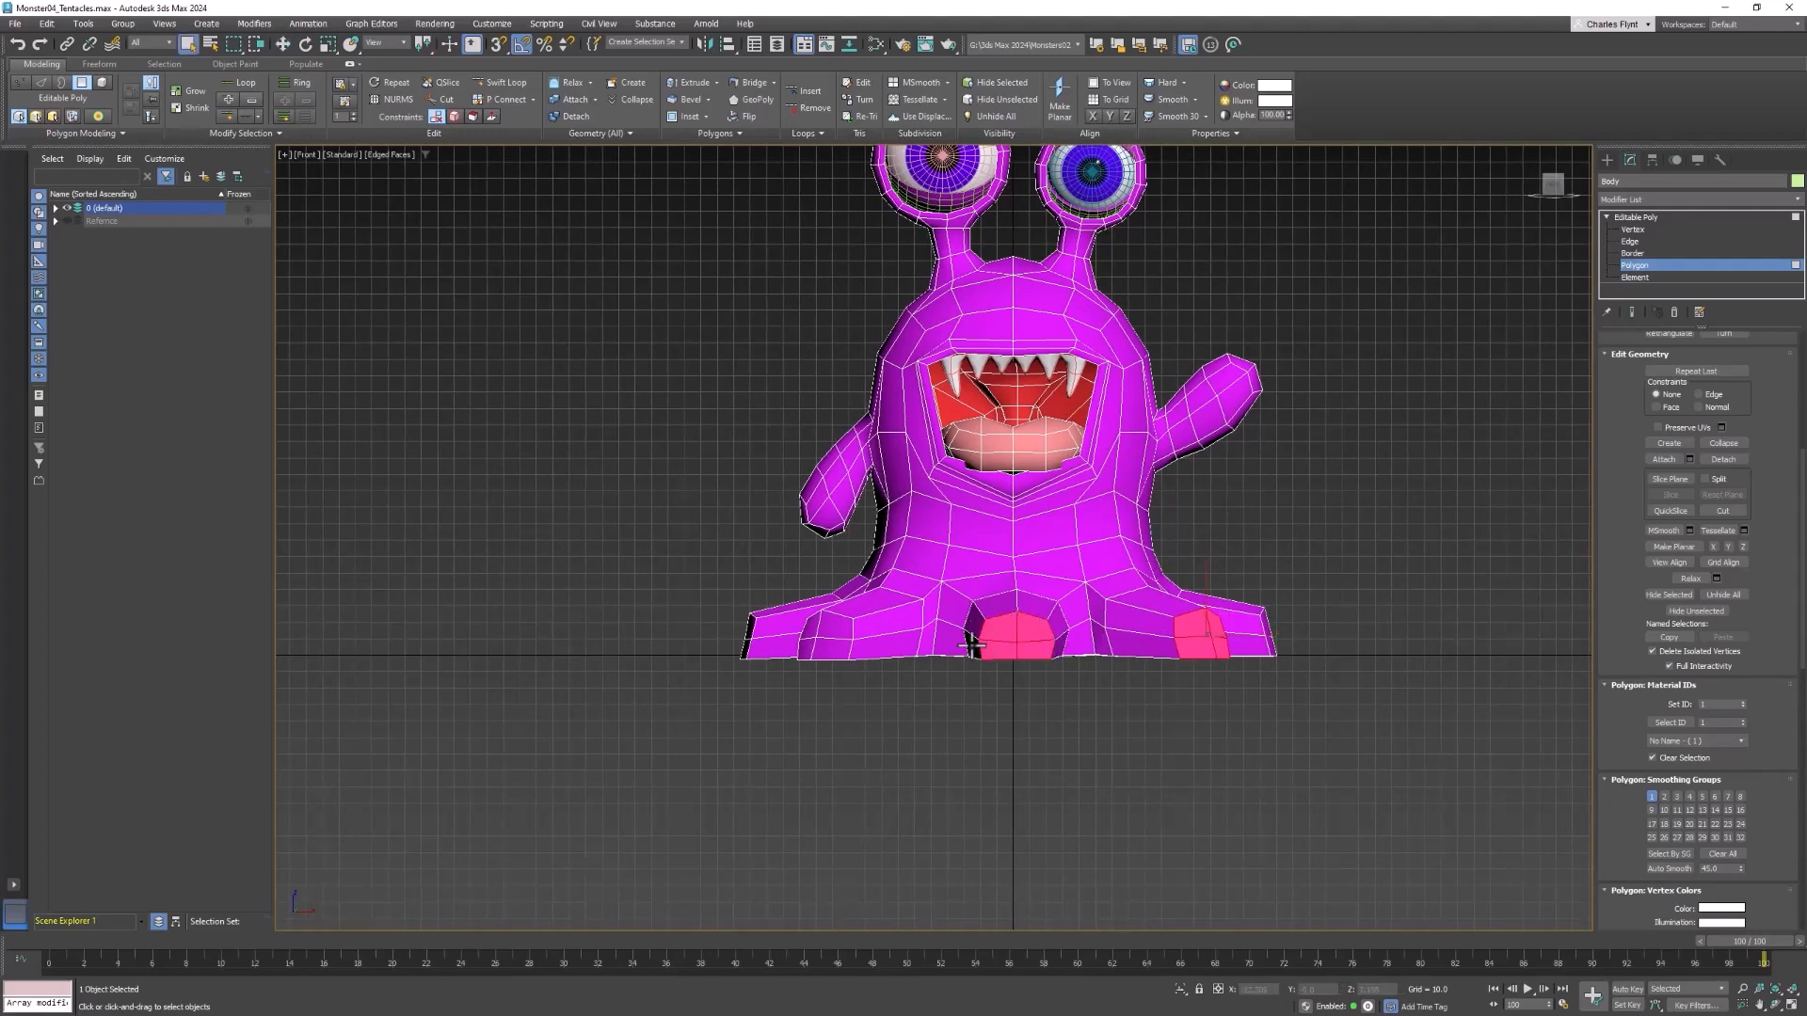
left_click(840, 633, "ctrl")
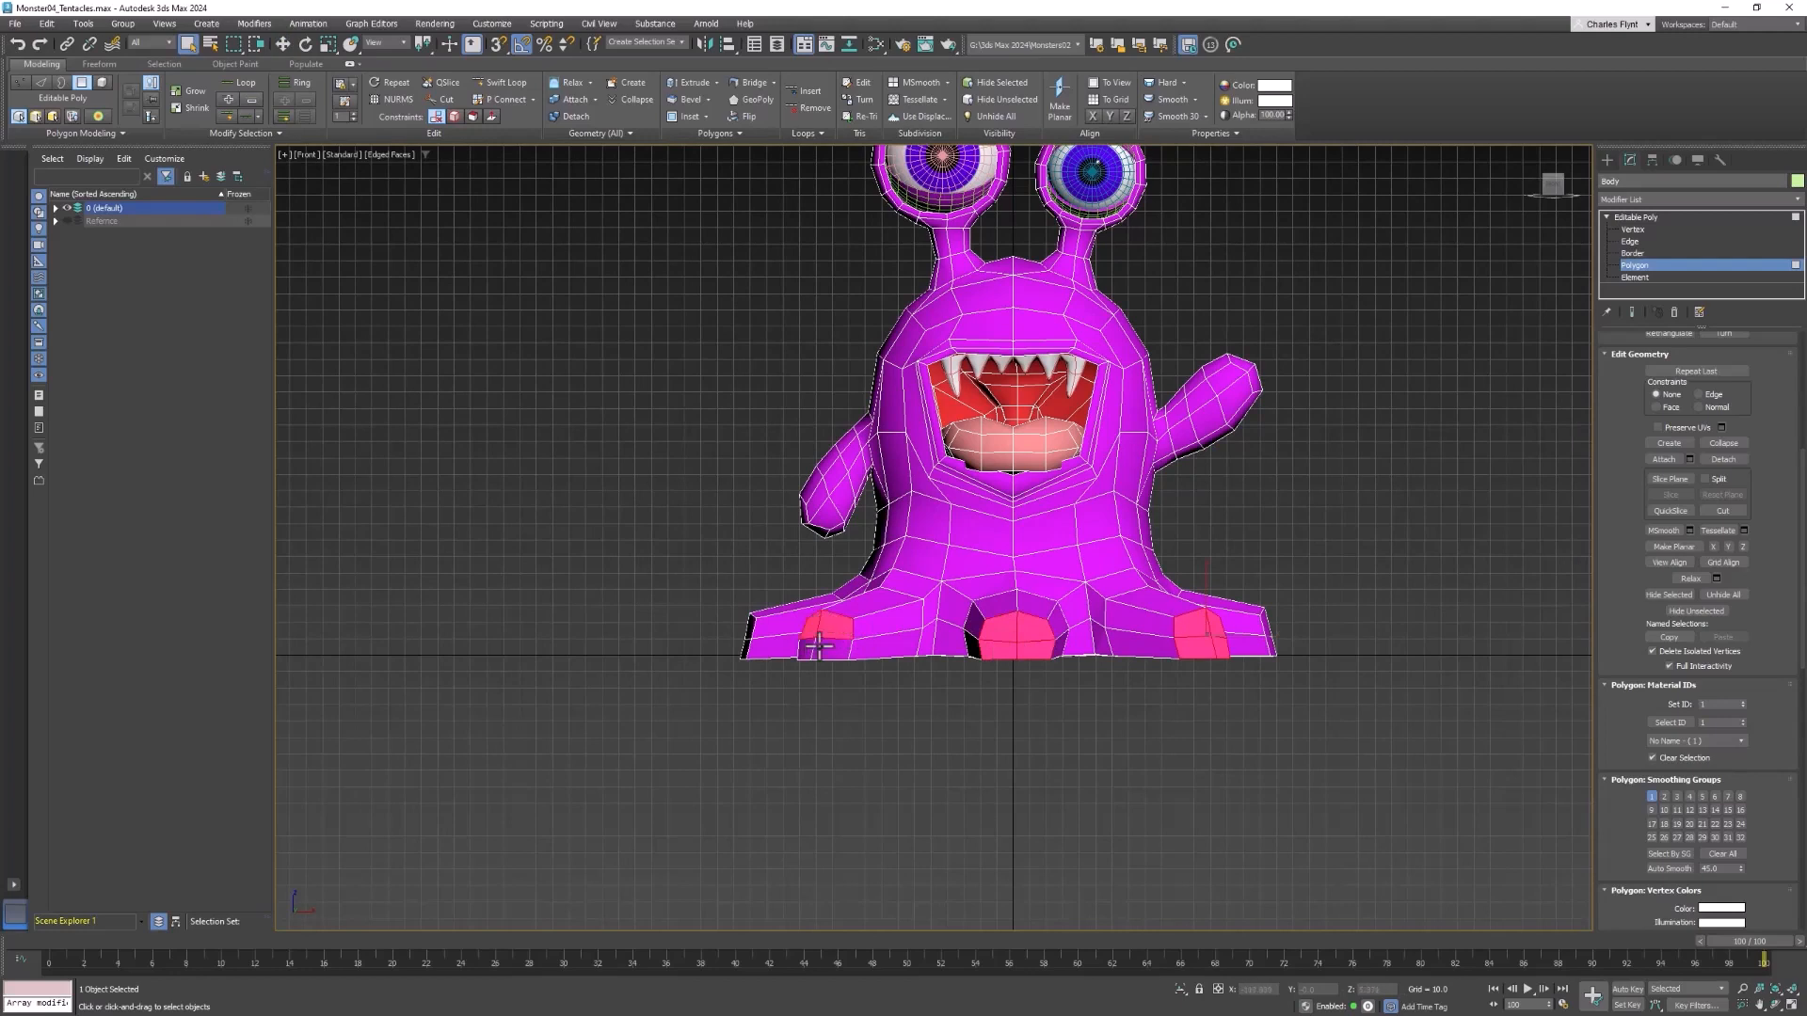
left_click(822, 648, "ctrl")
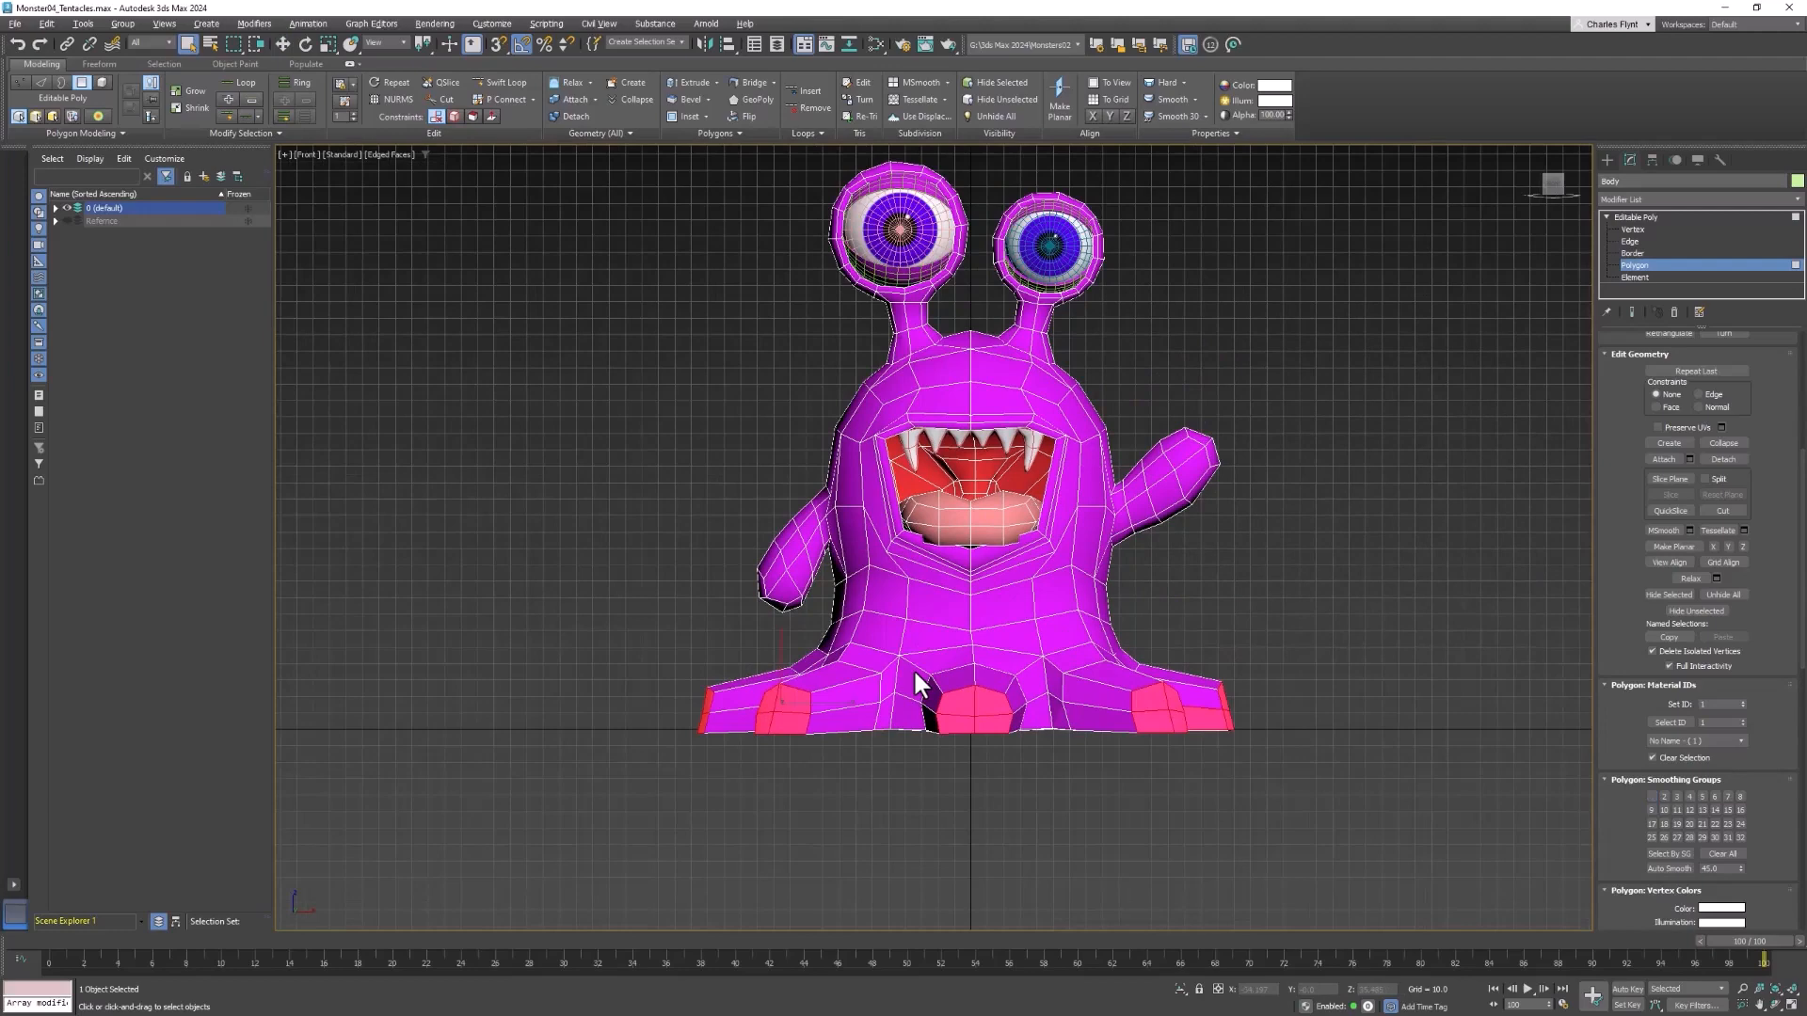
Complete the selection with the end polygons of the remaining tentacles and deselect the stray faces on the tentacle sides and undersides
key("p")
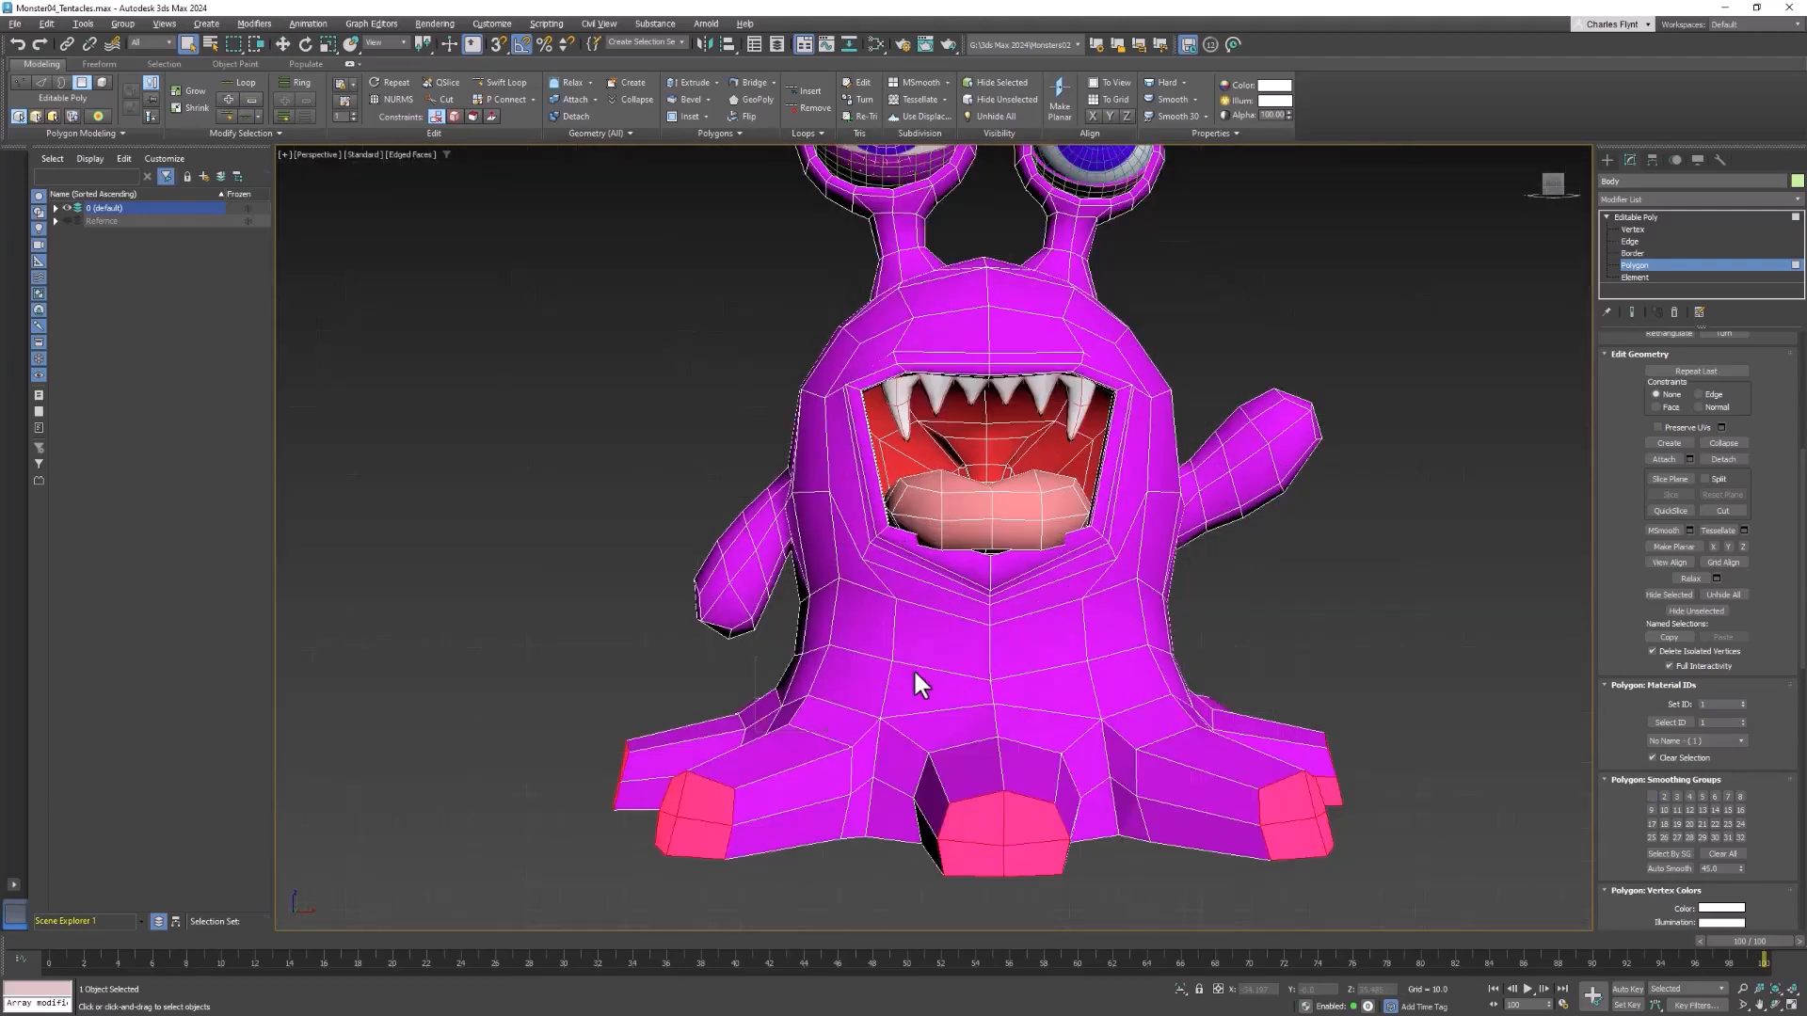
middle_click_drag(1110, 693, 1108, 570)
middle_click_drag(1259, 684, 1114, 690, "alt")
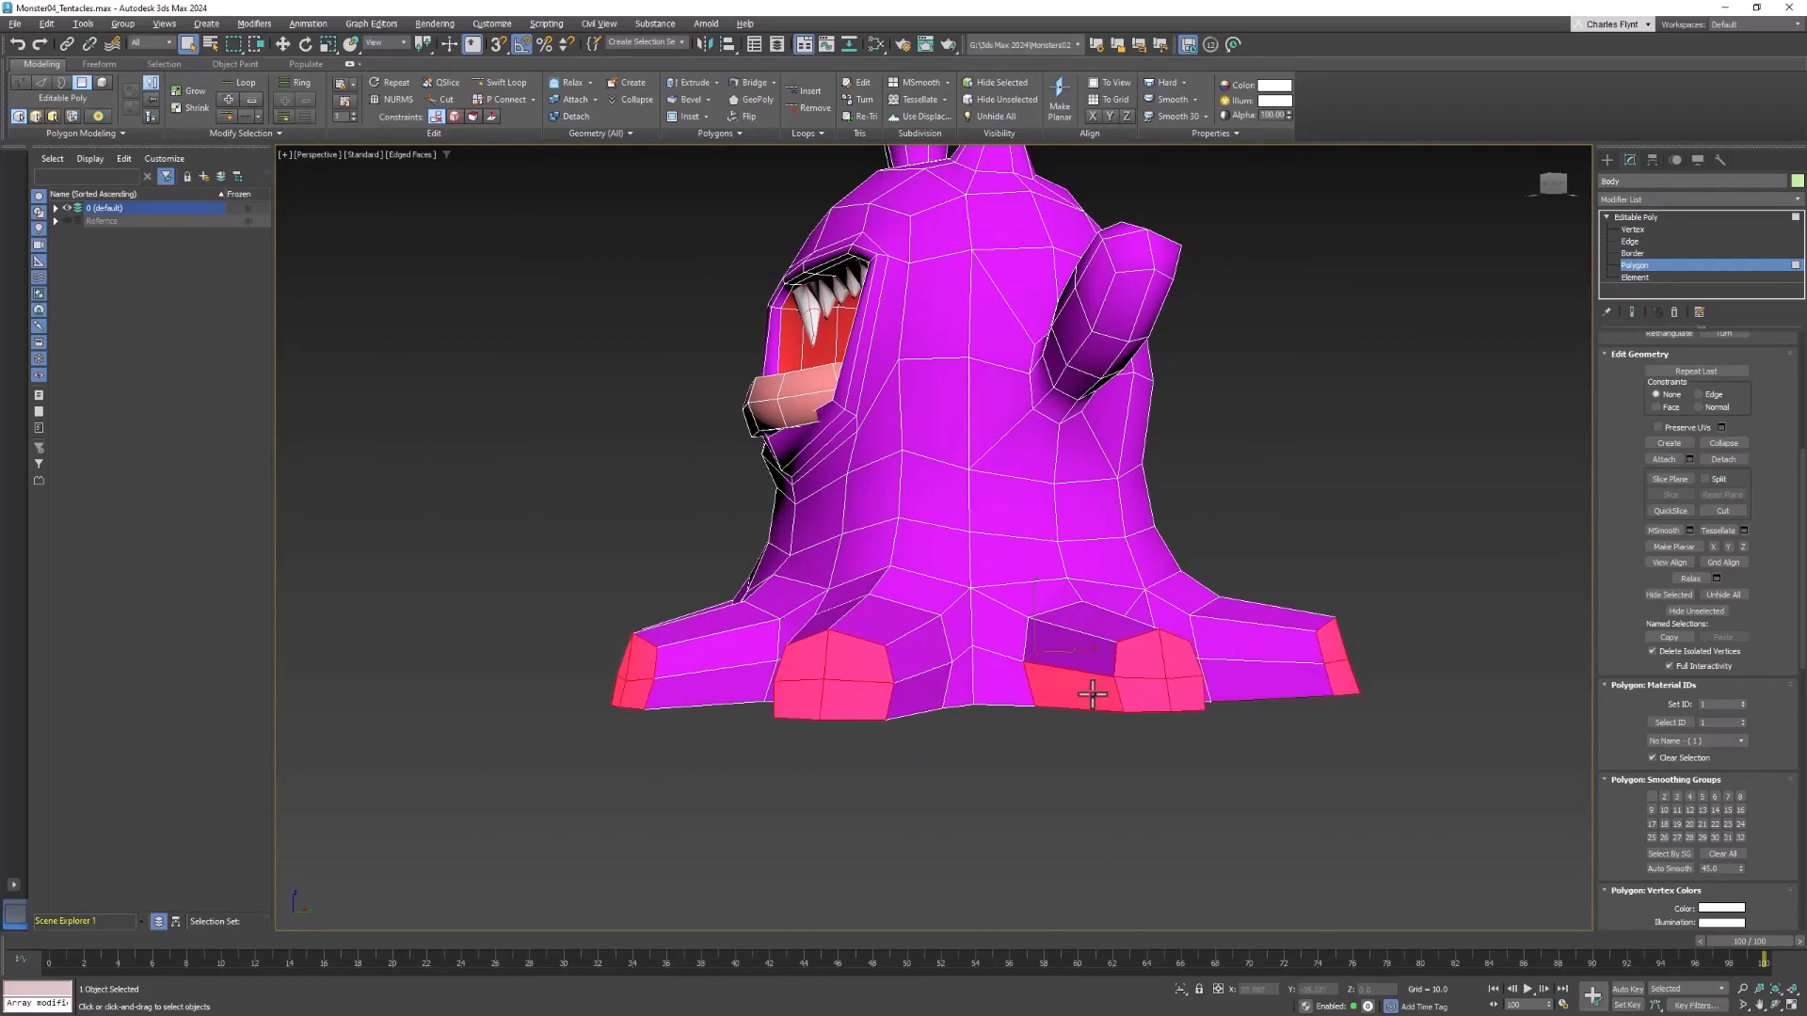
middle_click_drag(1314, 710, 1250, 578, "alt")
left_click(1167, 463, "alt")
left_click(931, 445, "alt")
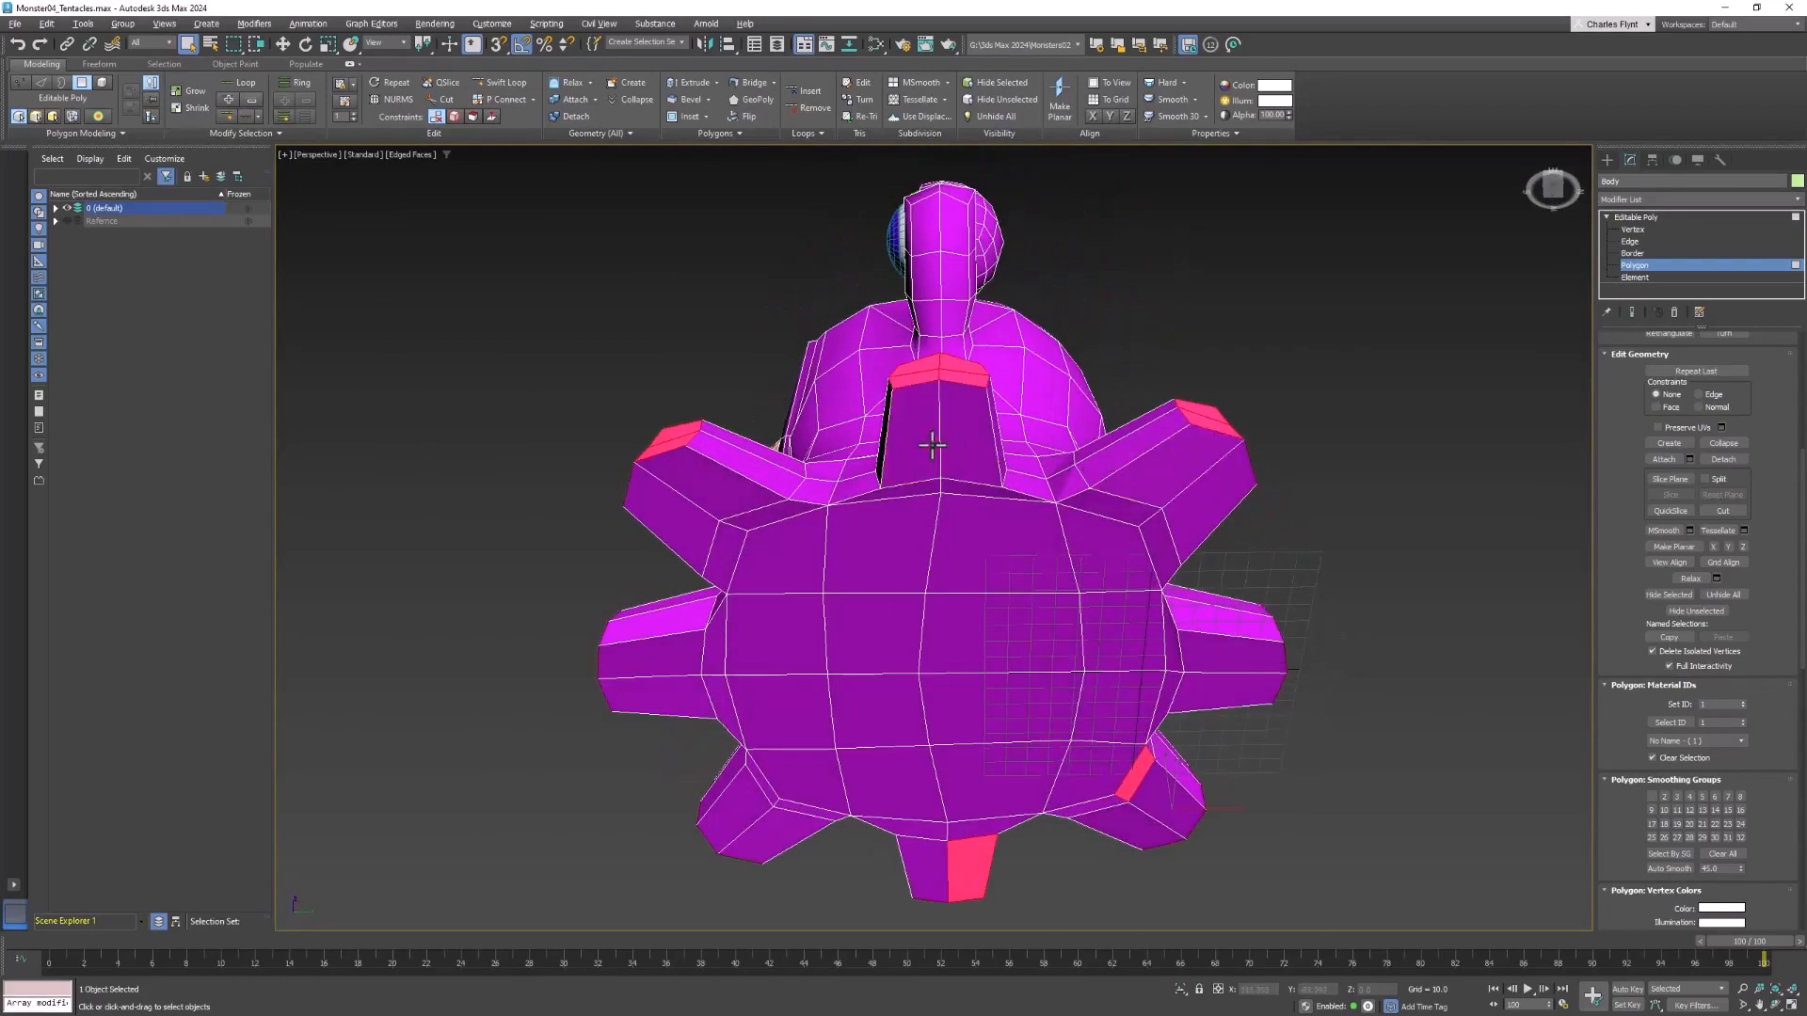
left_click(976, 861, "alt")
left_click(1138, 765, "alt")
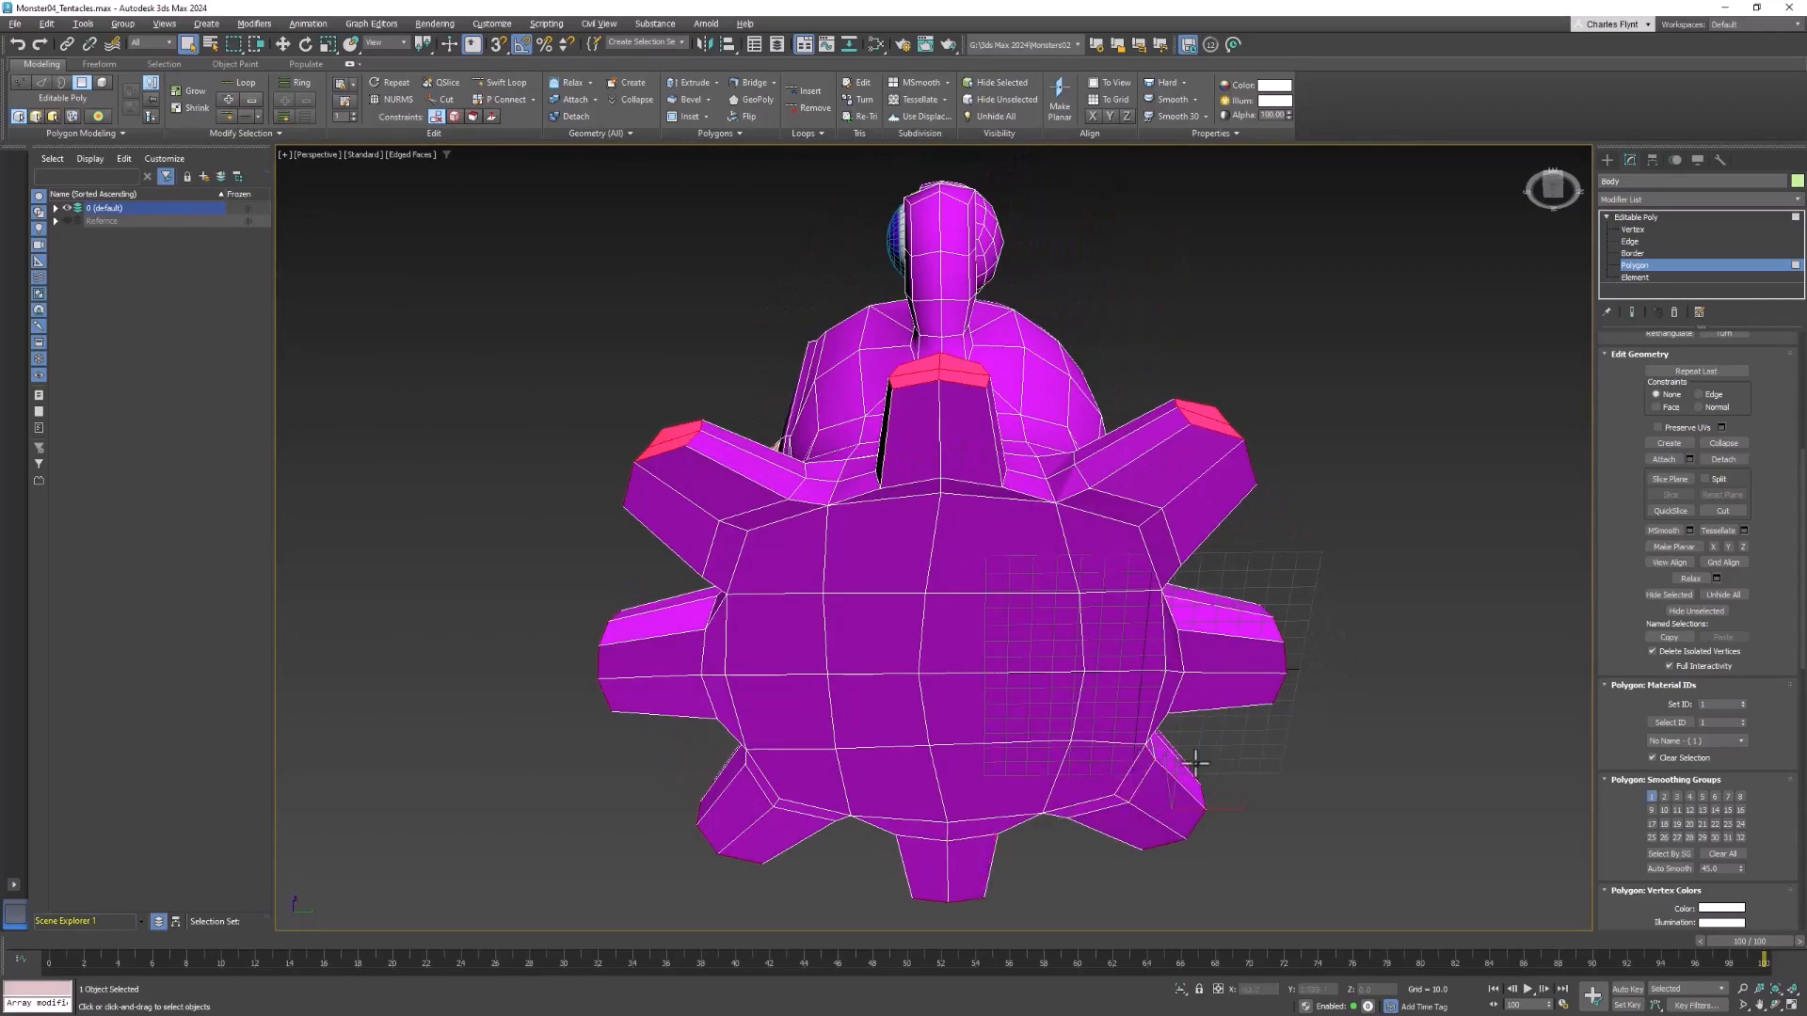
middle_click_drag(1176, 762, 964, 791, "alt")
scroll(966, 790, "down", 3)
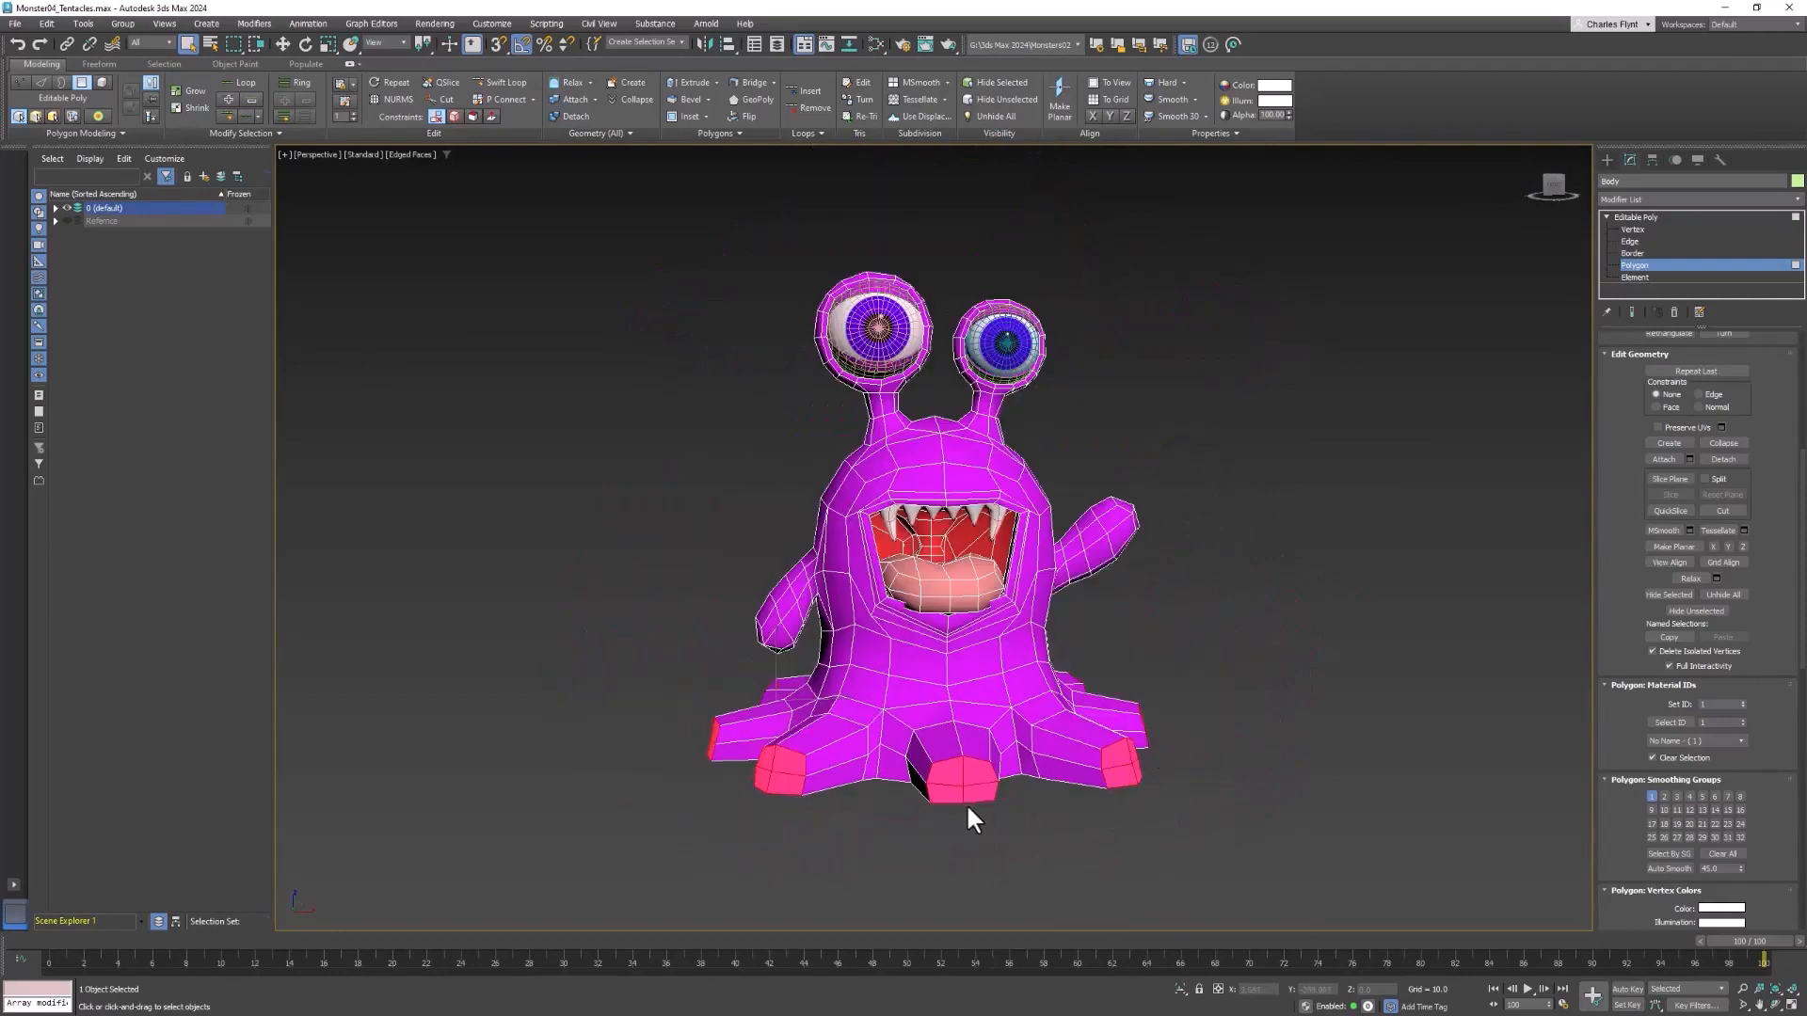
Extrude the selected tentacle end polygons a second time with the same height and switch to the front view
right_click(1154, 638)
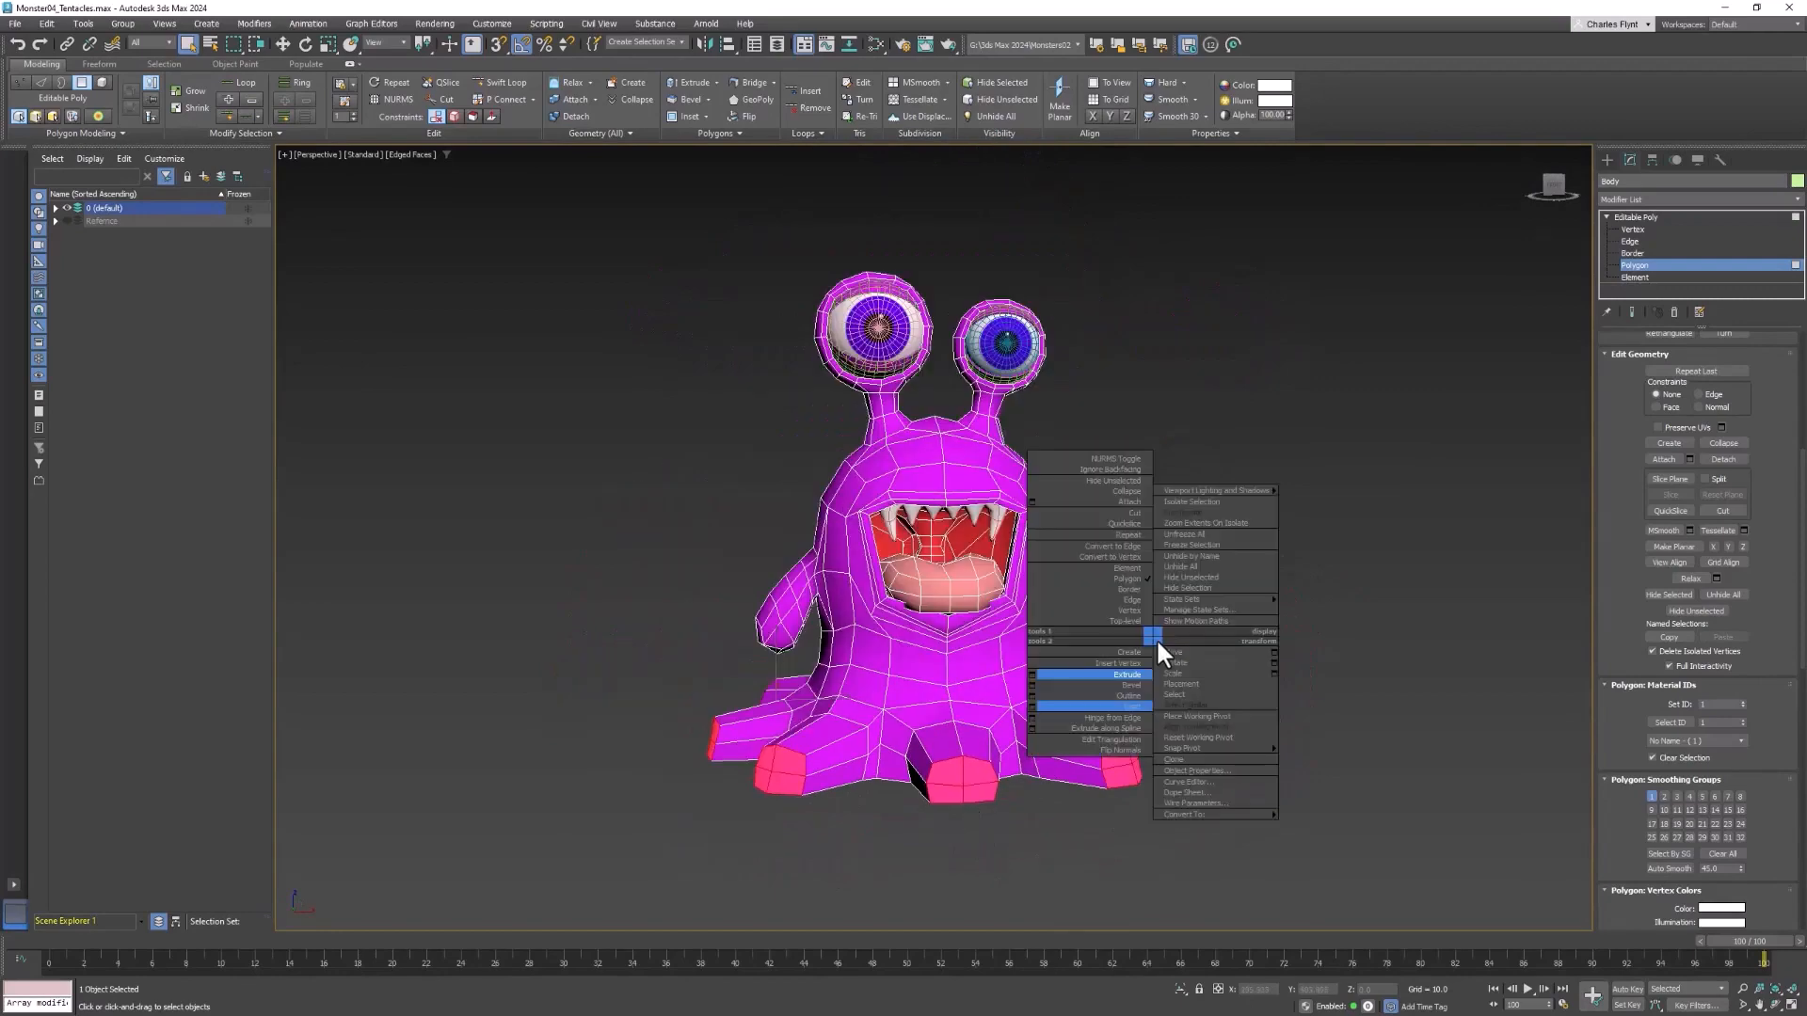
left_click(1031, 675)
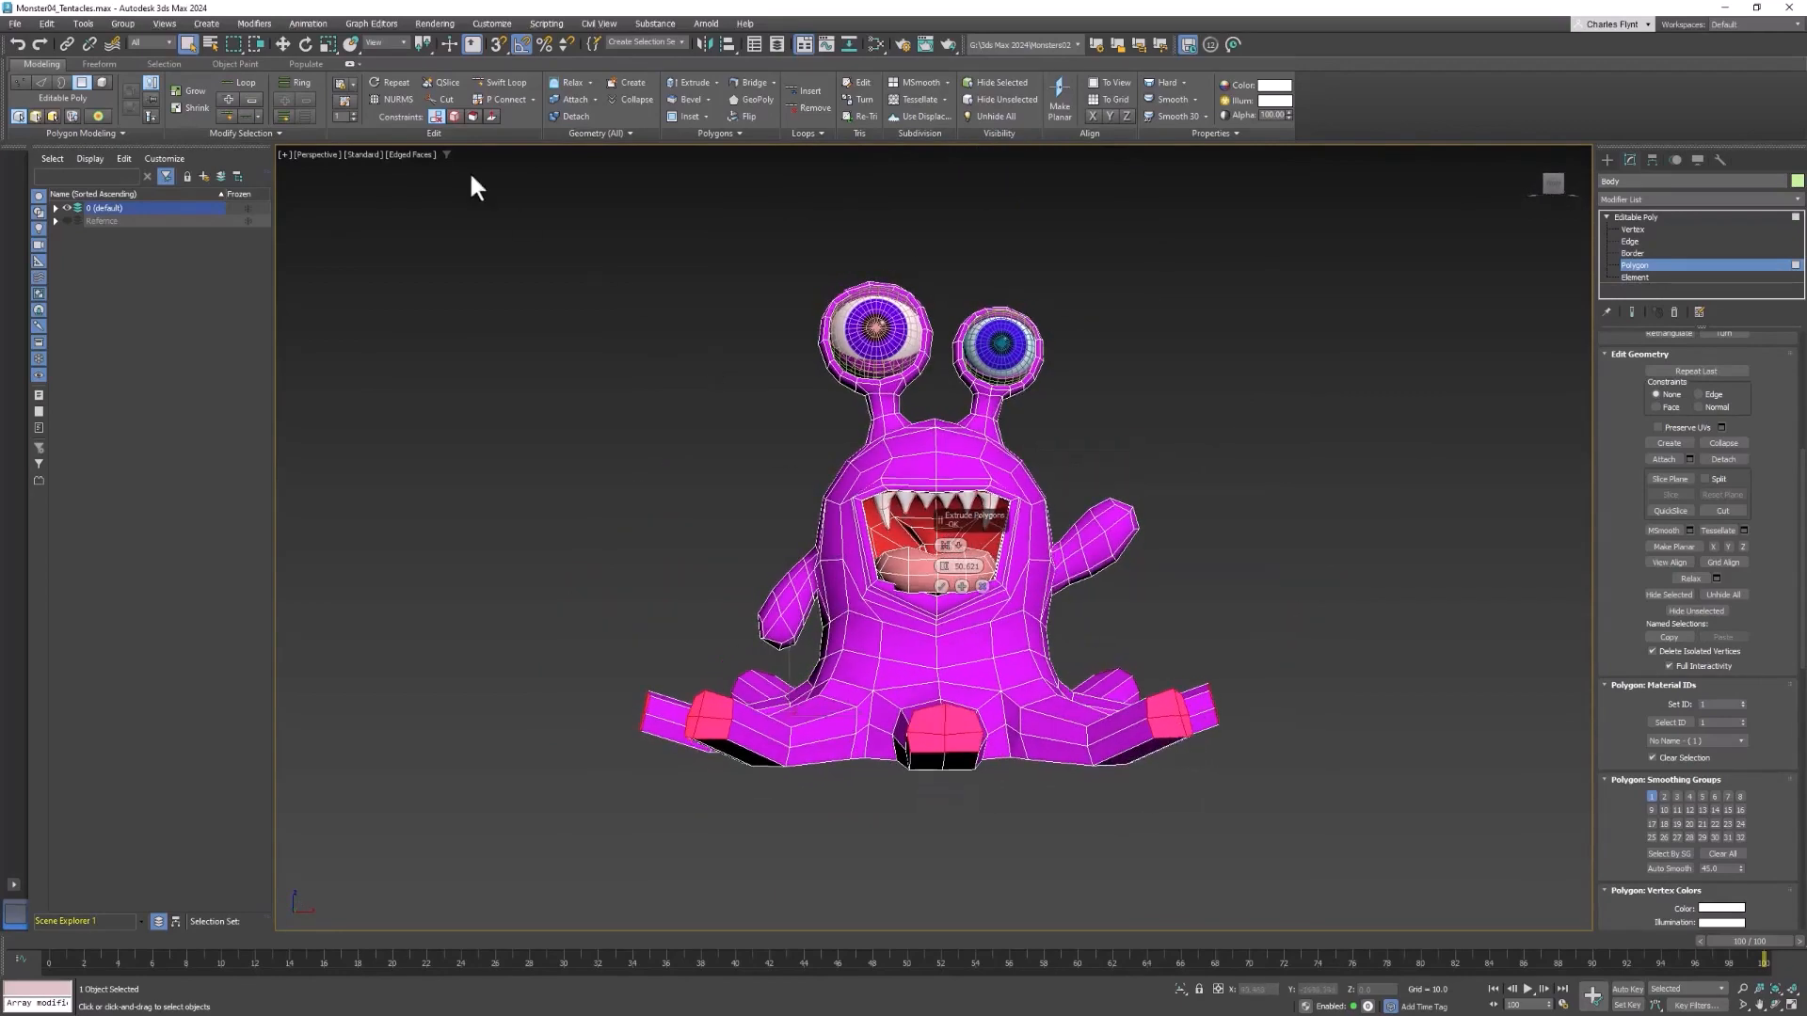
key("w")
key("f")
left_click(941, 587)
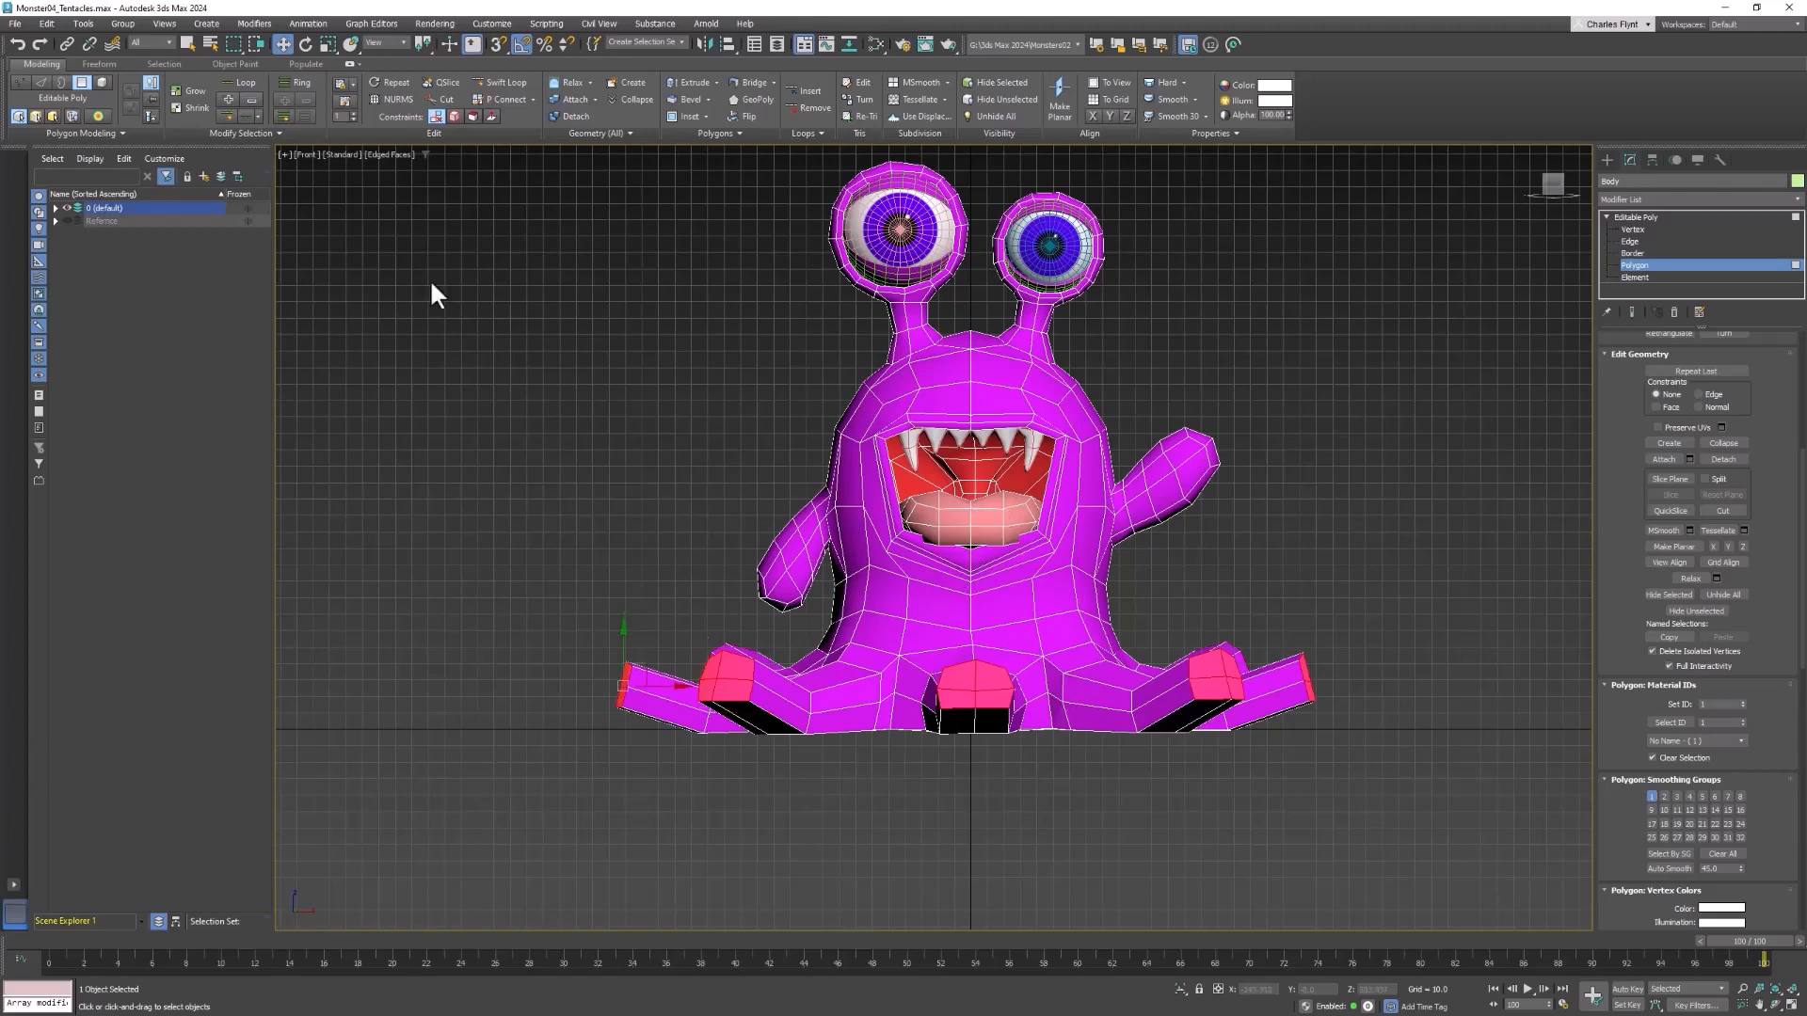
Scale the second segment's end faces down uniformly and lower them to the ground line
left_click(327, 46)
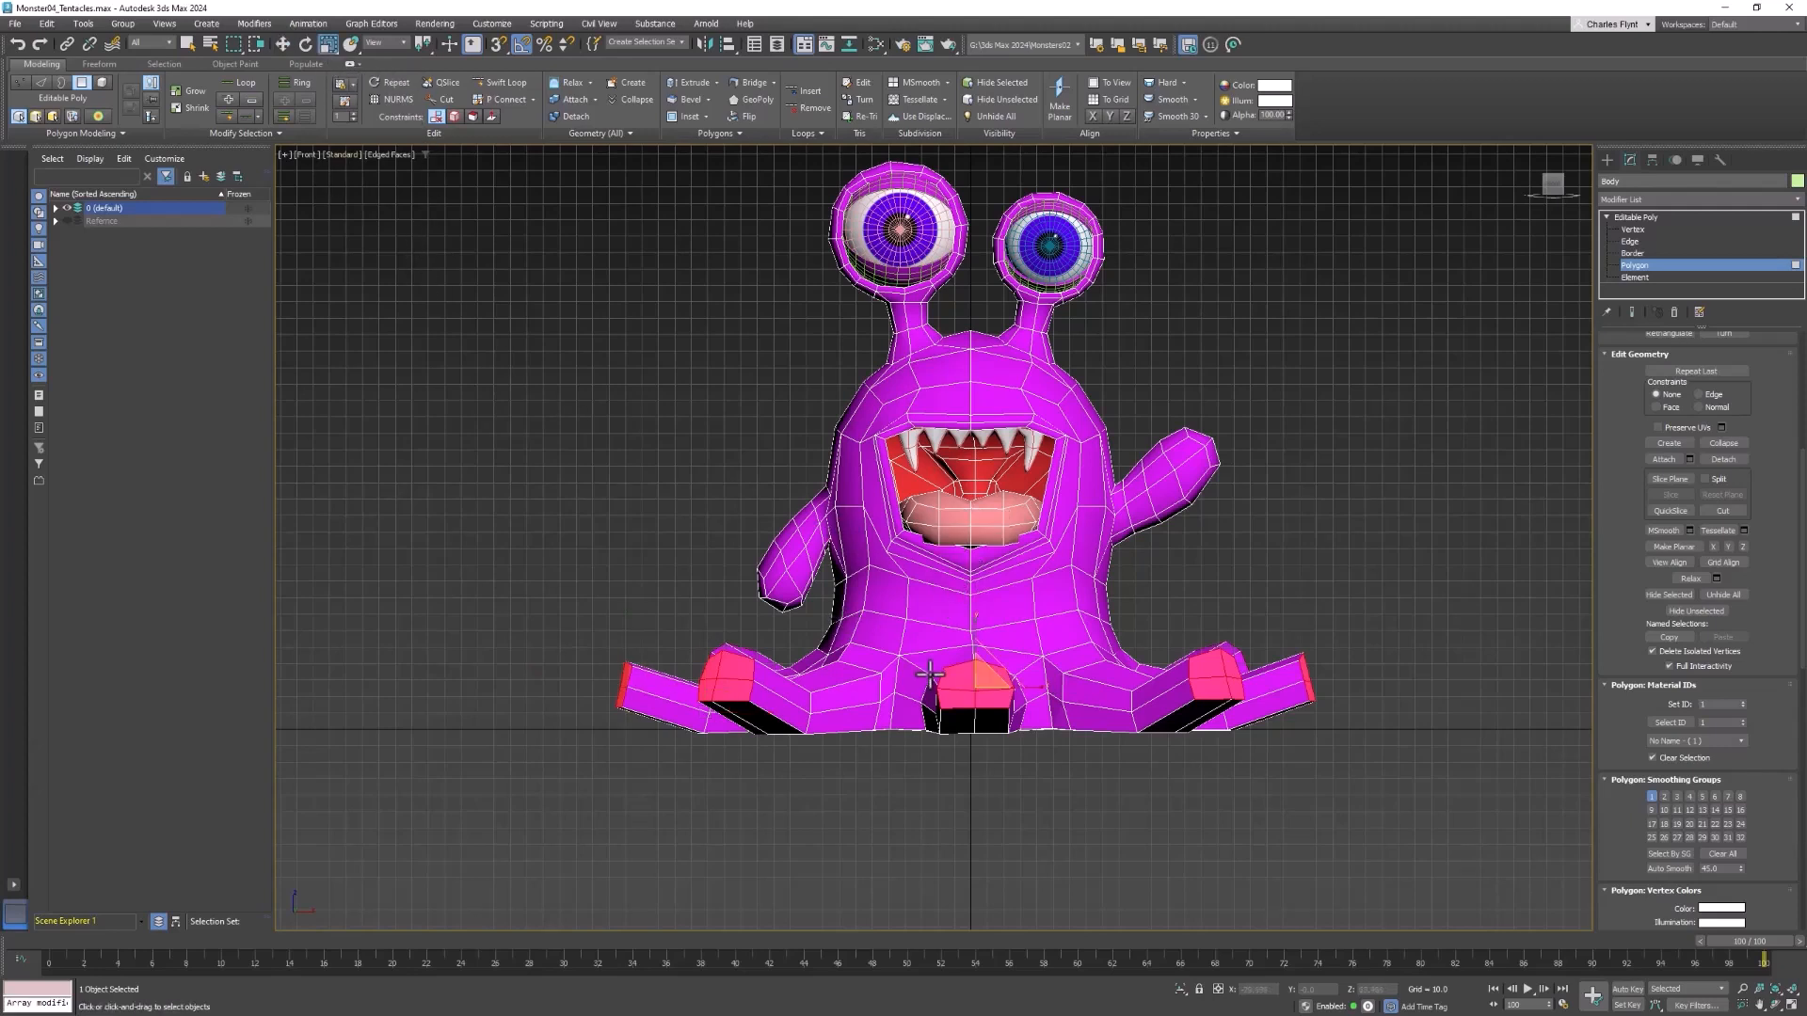
left_click_drag(983, 686, 974, 713)
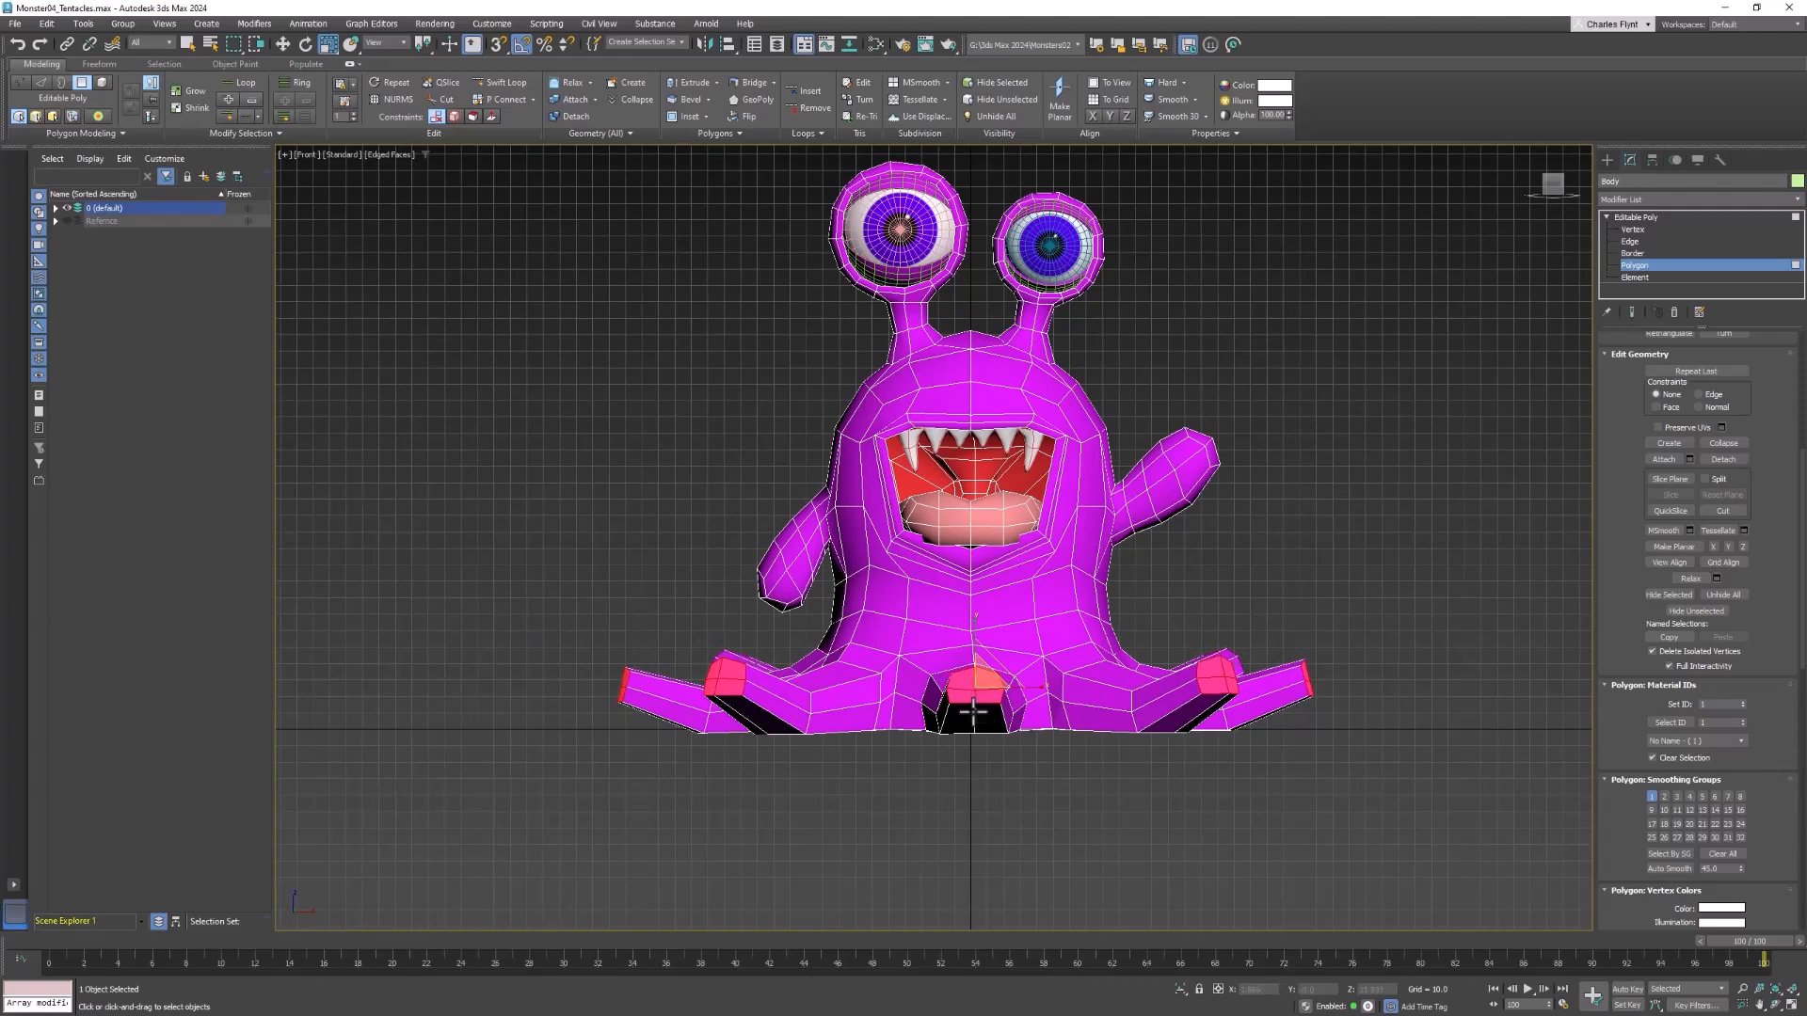
left_click(282, 43)
left_click_drag(974, 635, 979, 666)
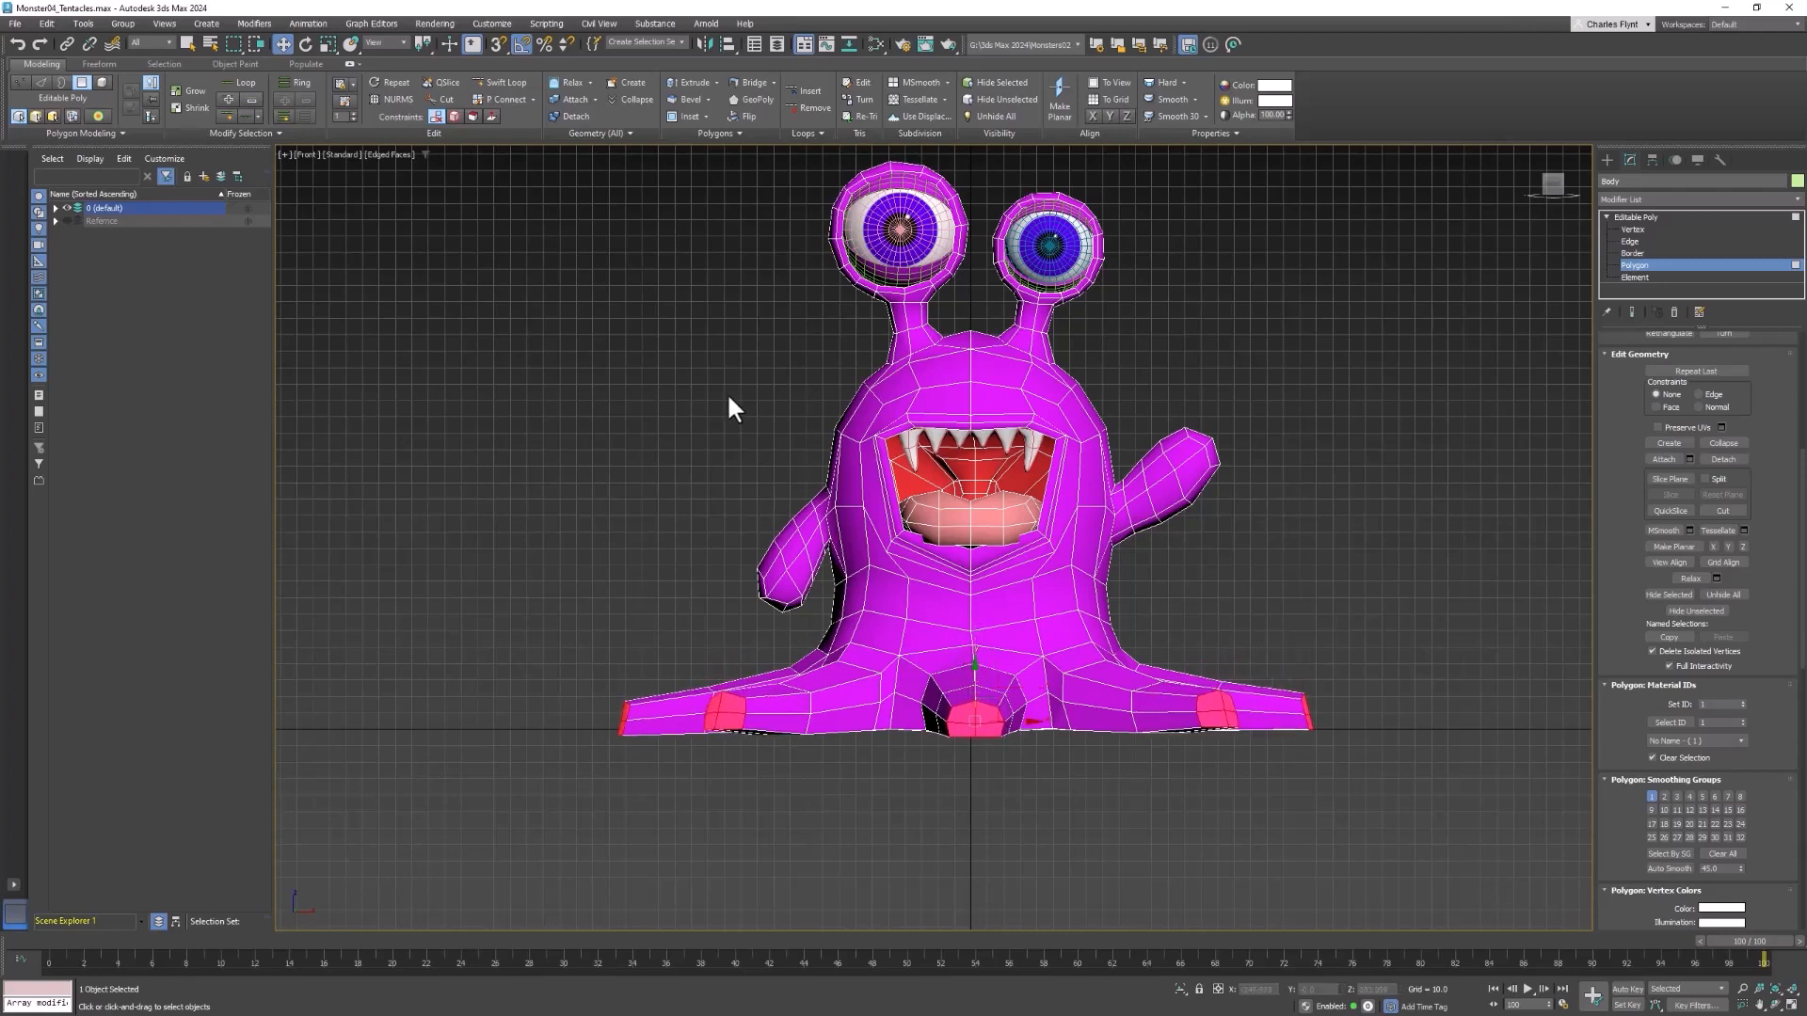
Extrude the tentacle end polygons a third time with the same height
right_click(1254, 503)
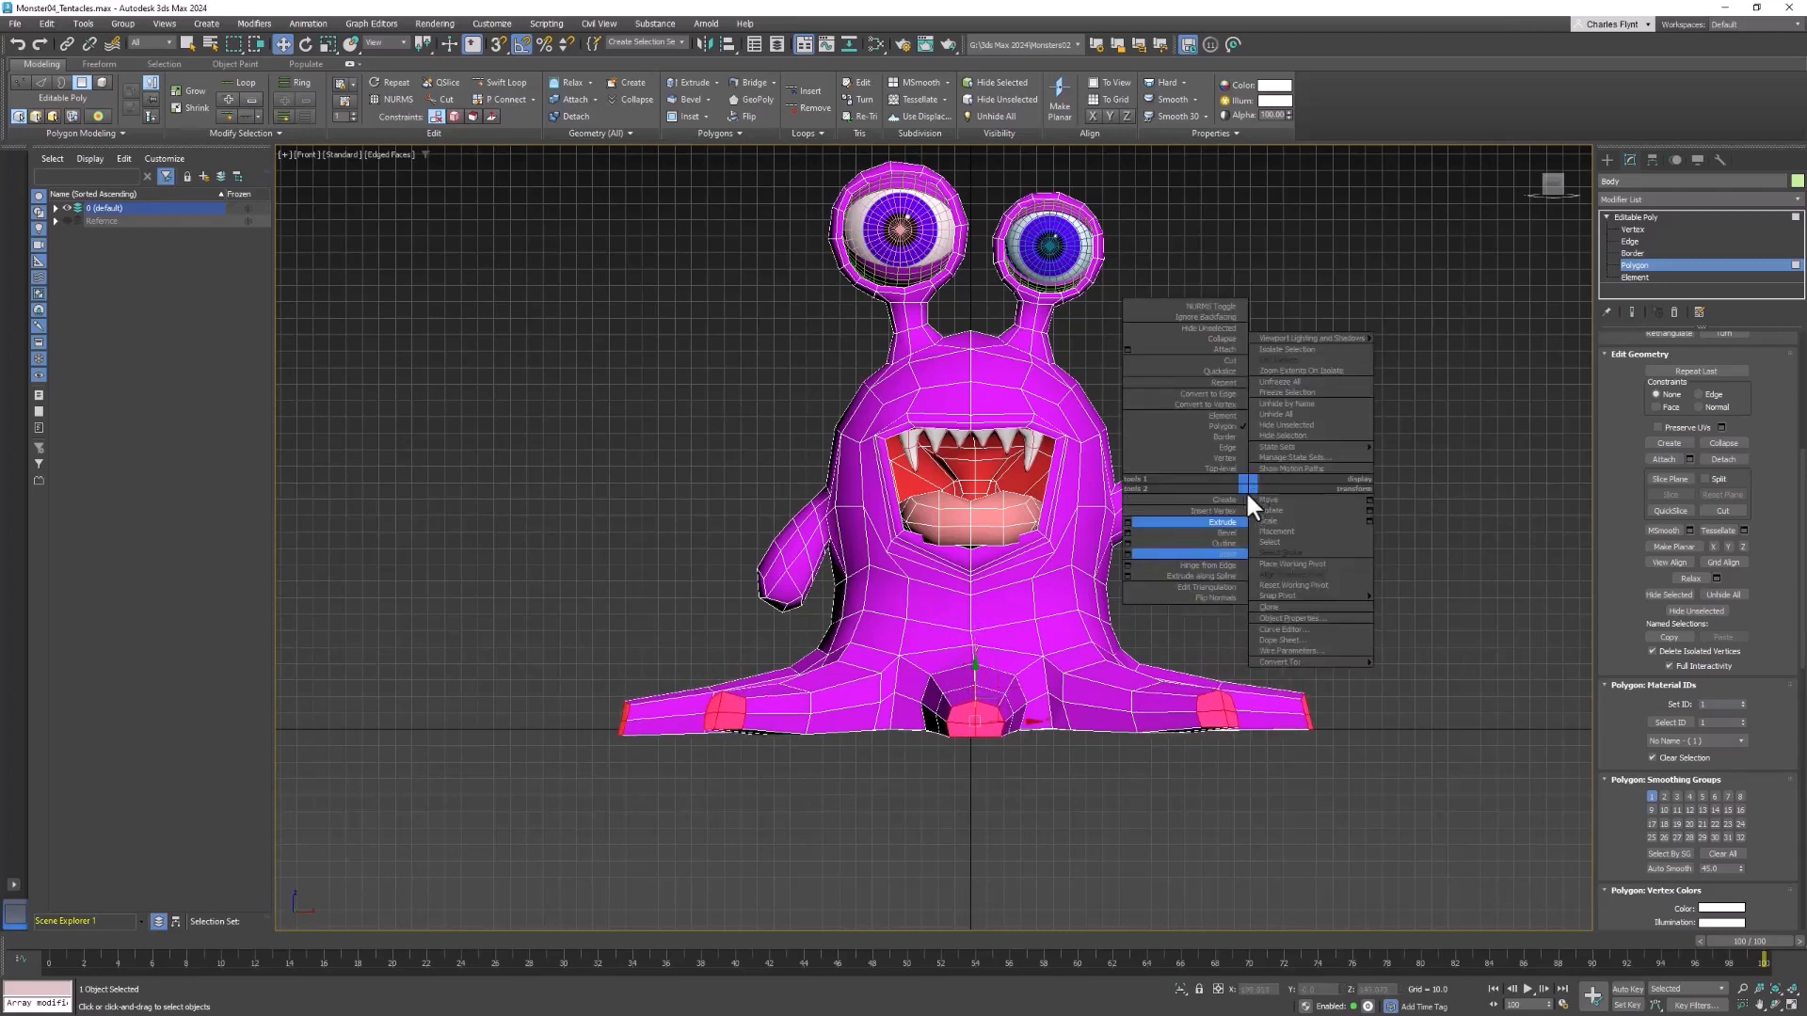
left_click(1128, 522)
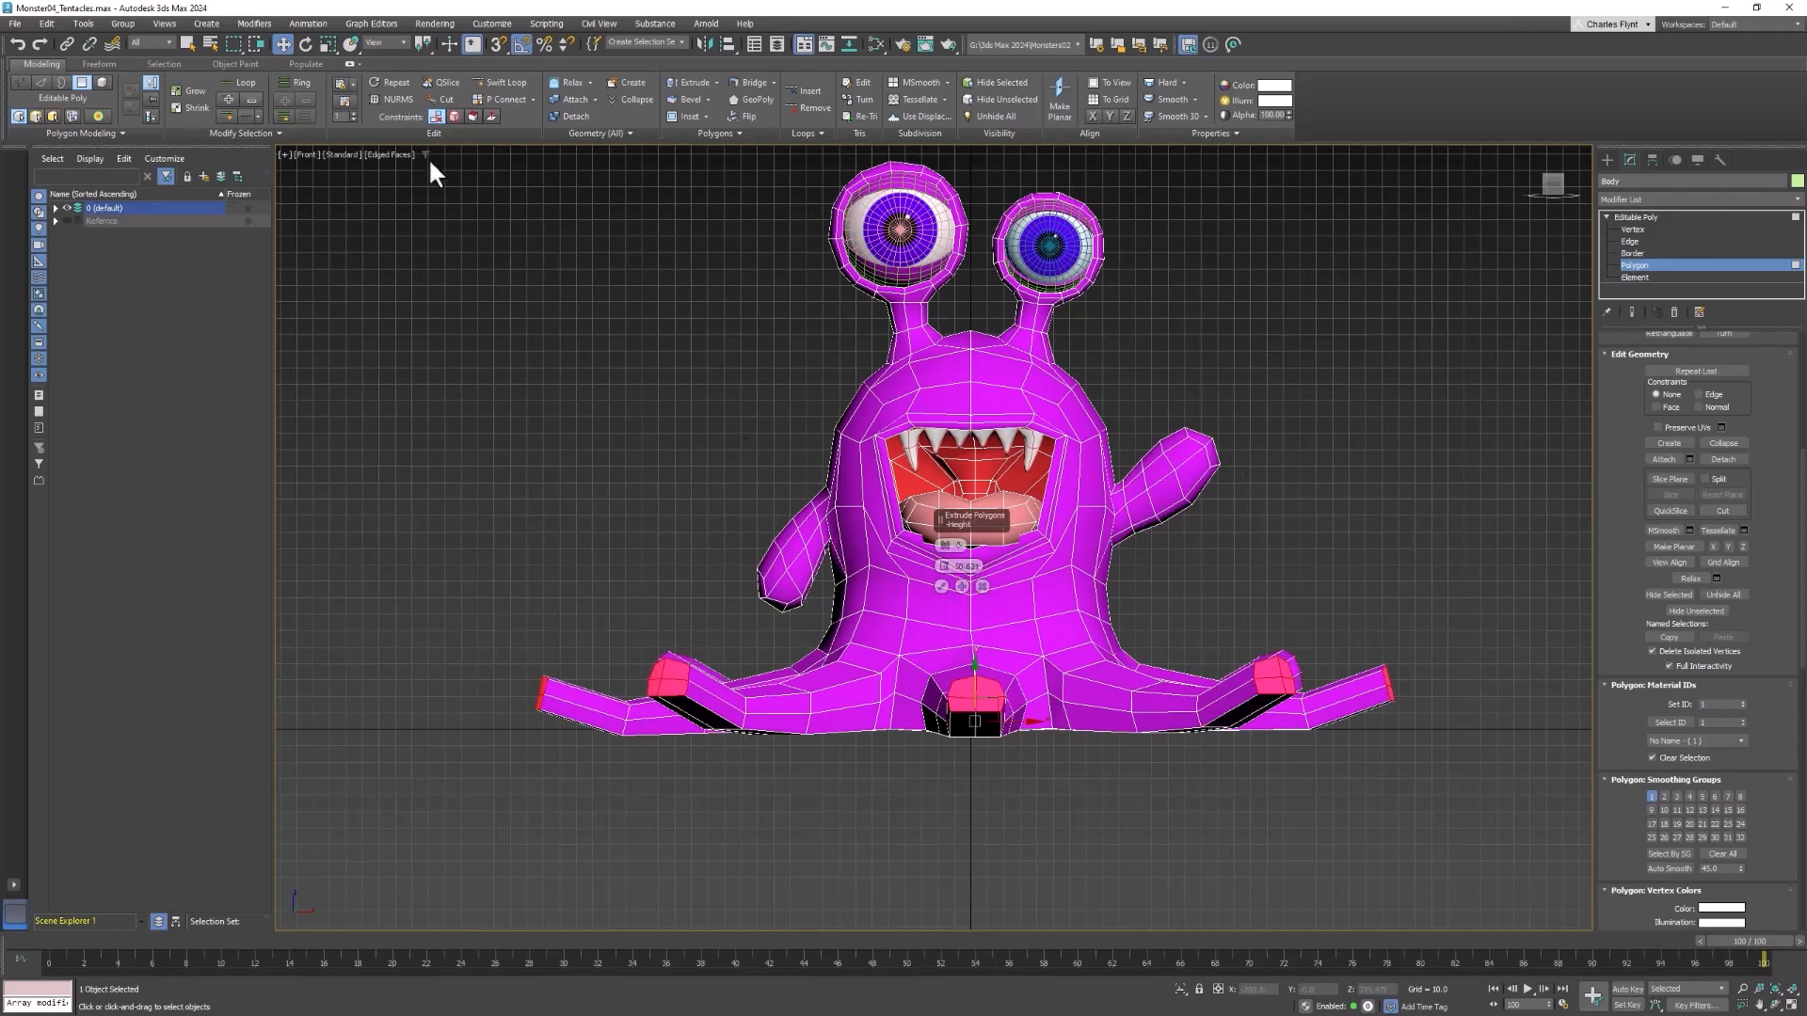
left_click(942, 587)
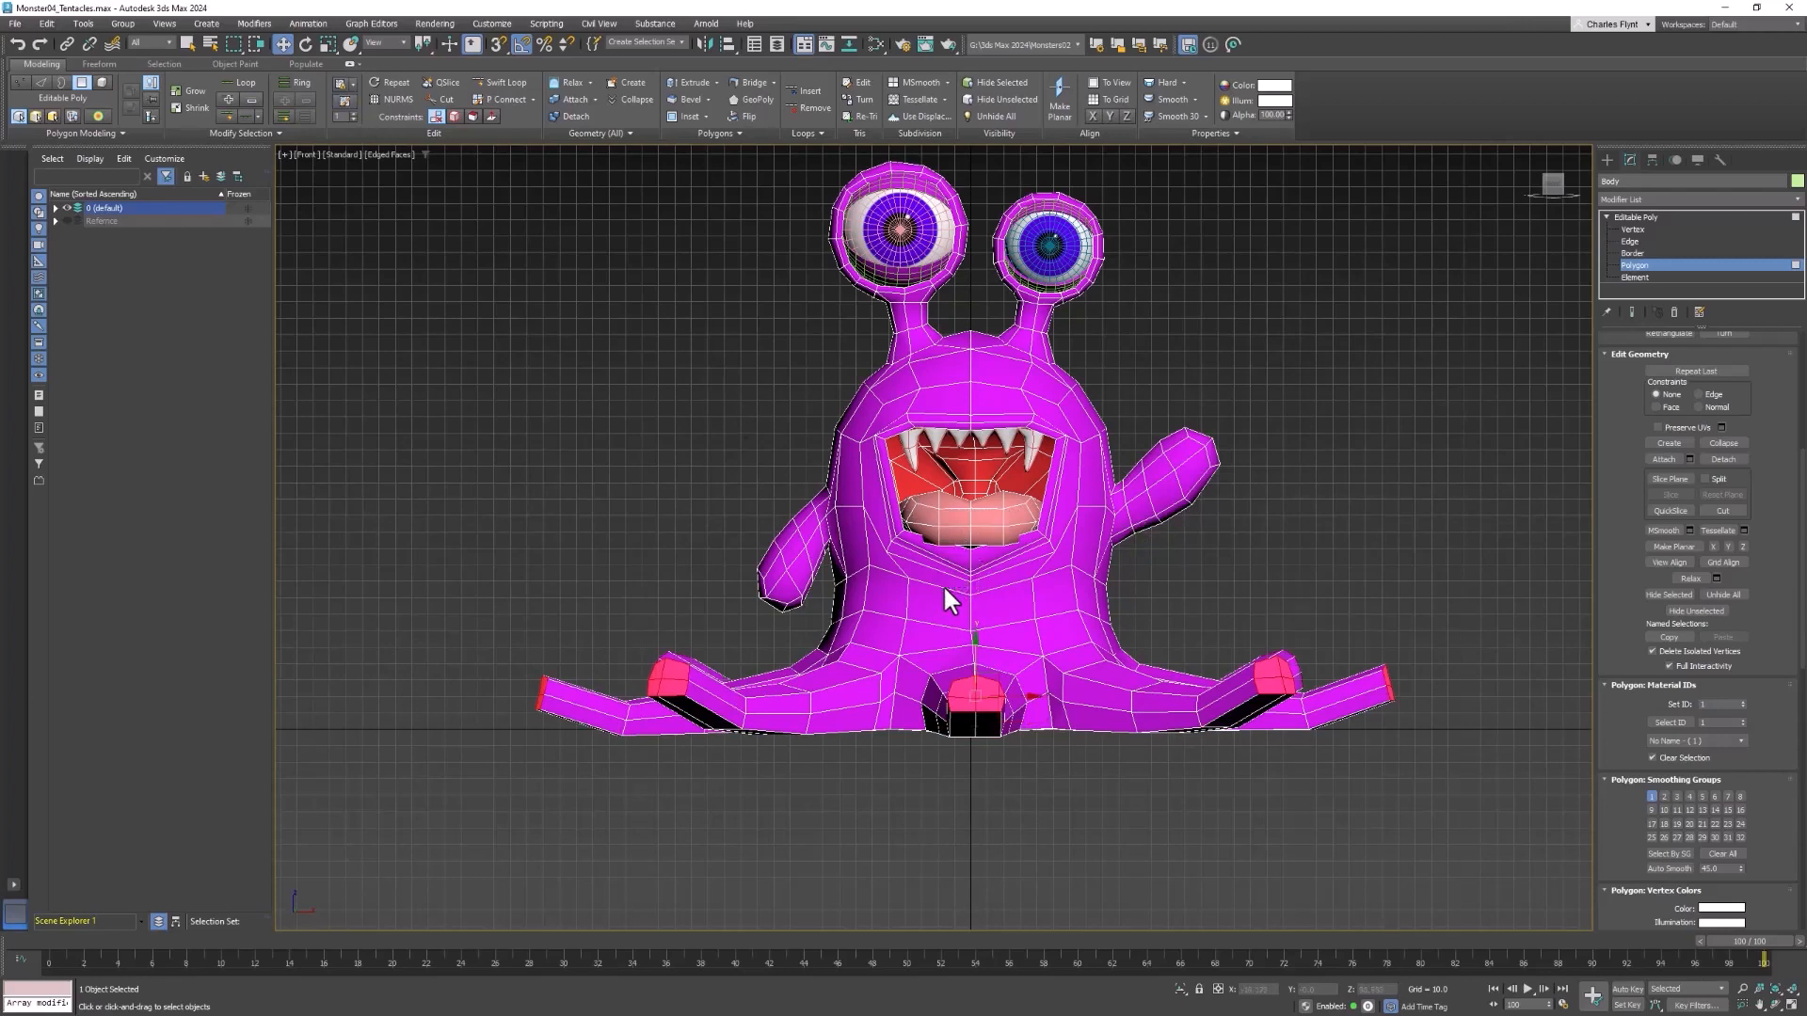
Scale the third segment's end faces down to narrow tips, lower them to the ground line and return to the perspective view
left_click(329, 48)
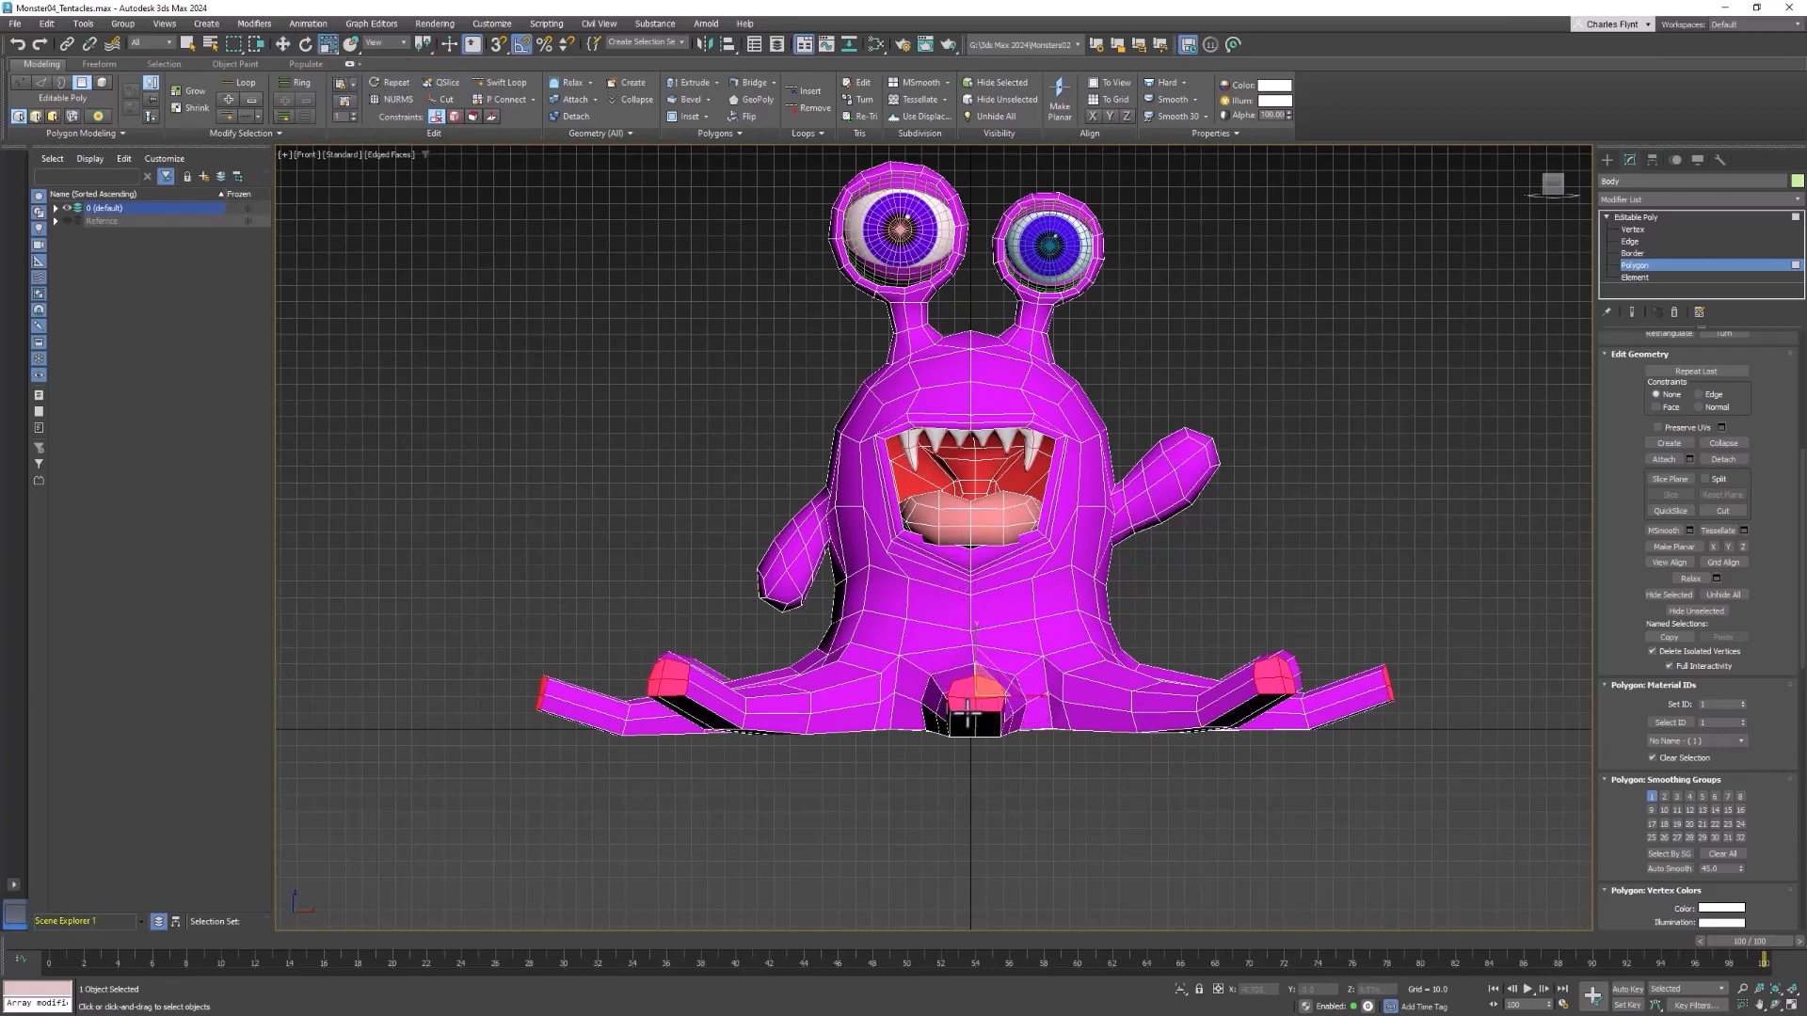
left_click_drag(975, 692, 863, 797)
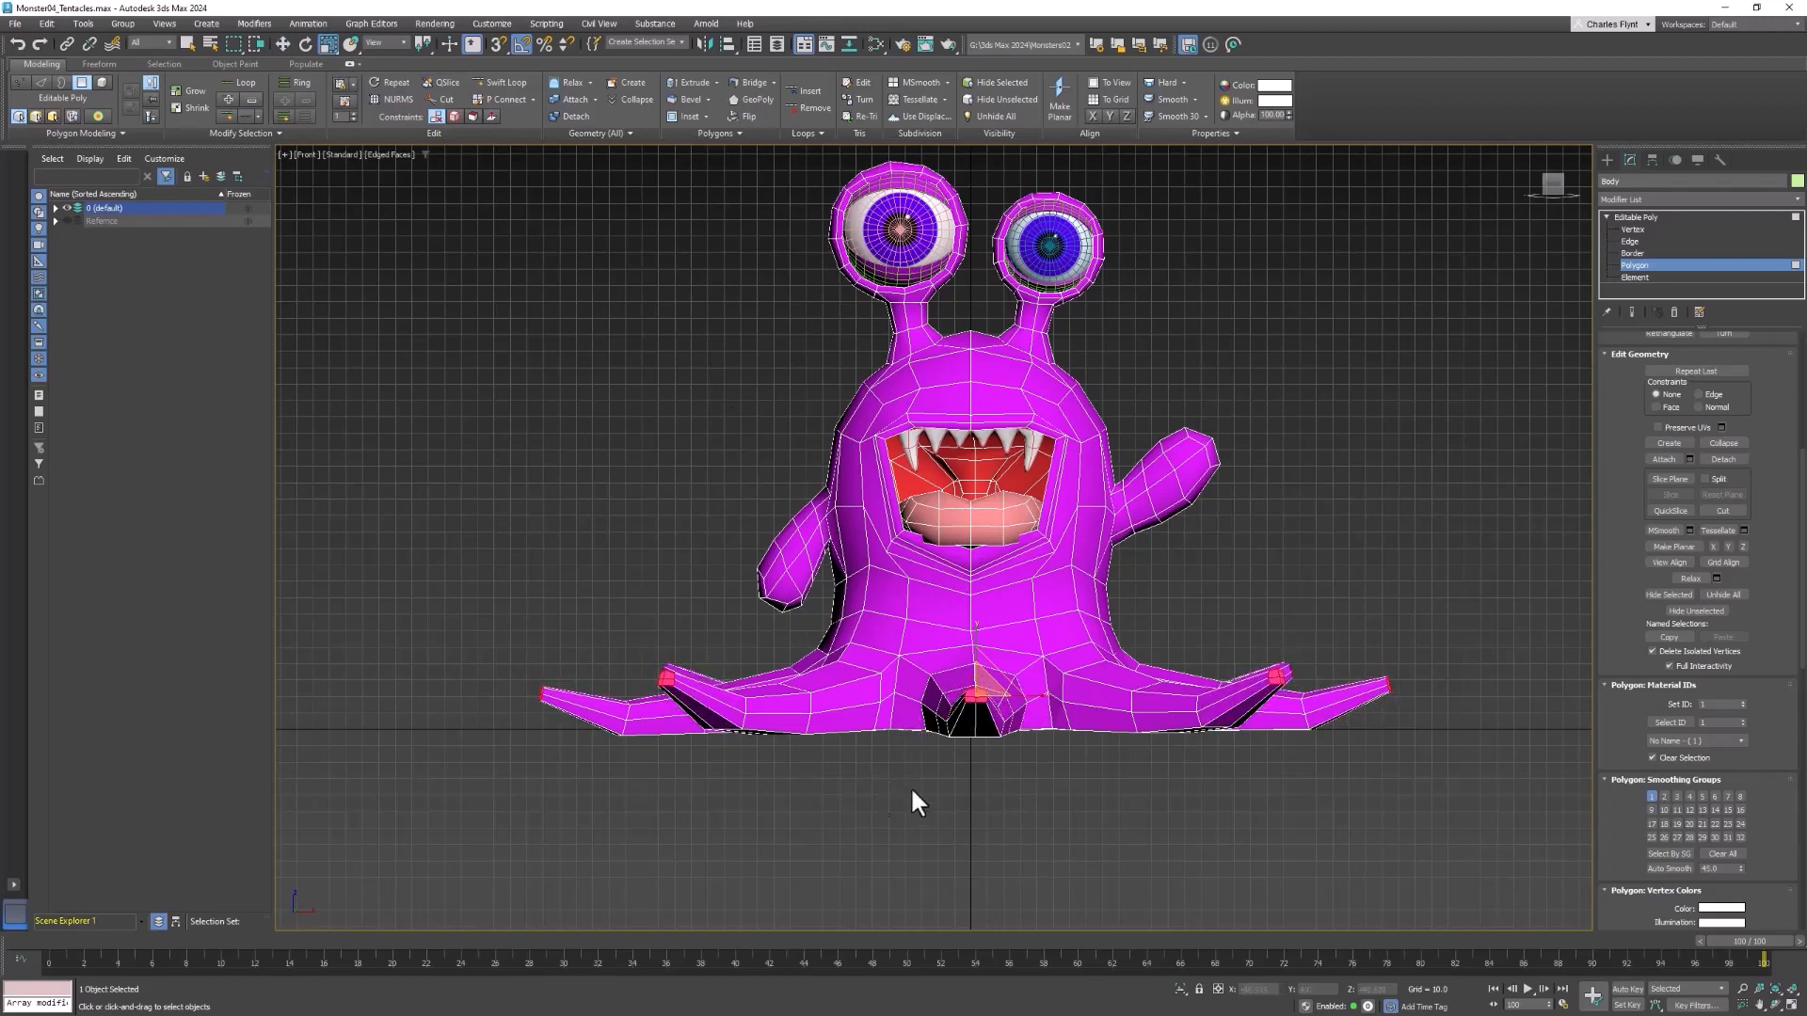
left_click(285, 43)
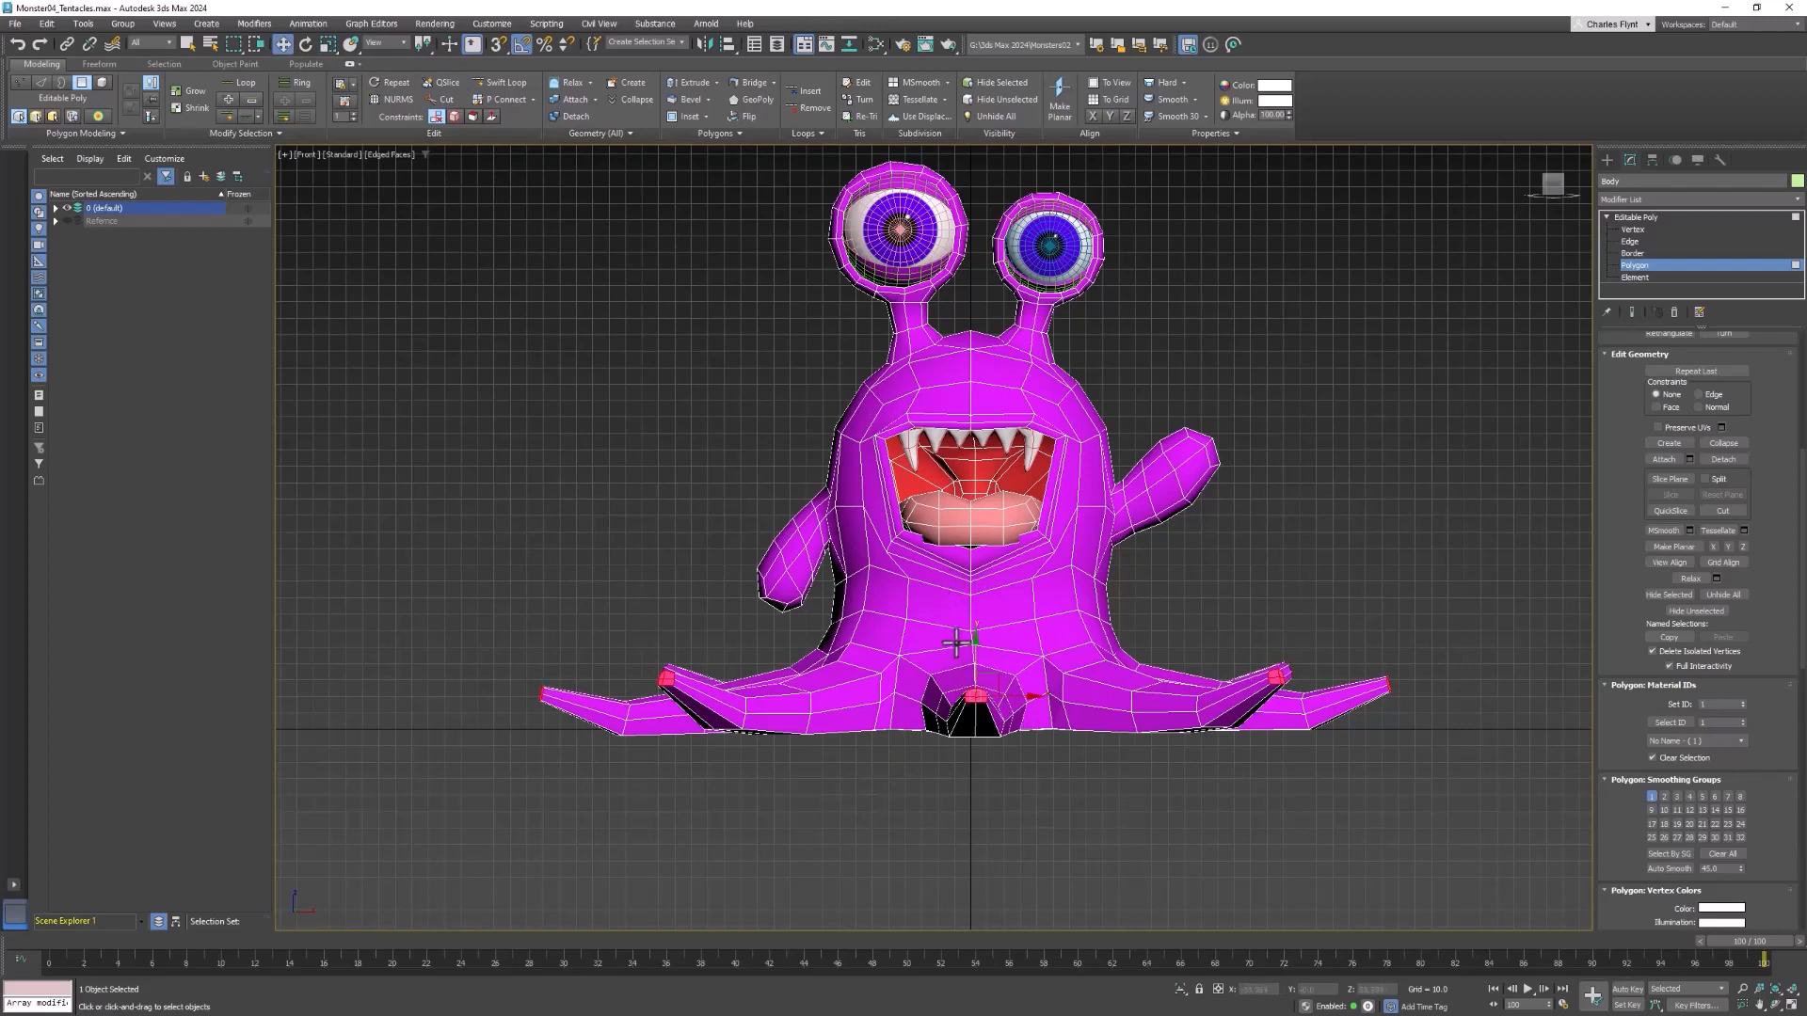
left_click_drag(974, 649, 971, 682)
key("p")
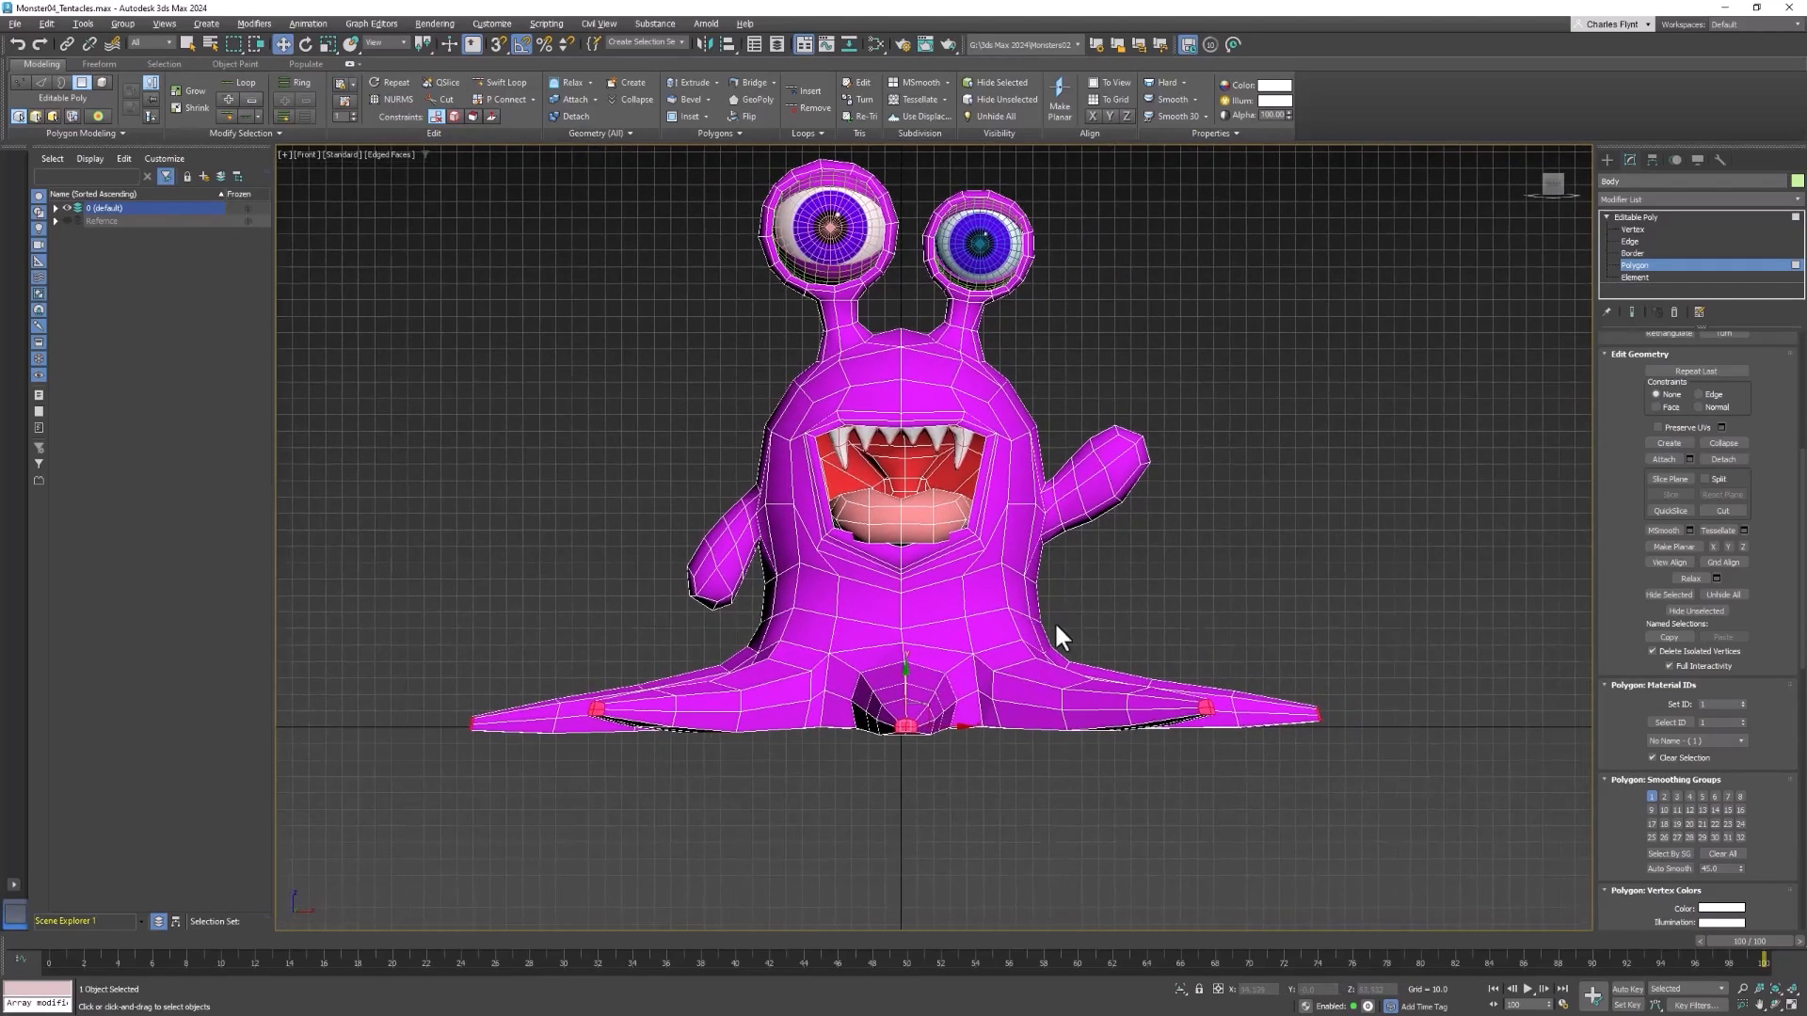
scroll(1056, 635, "up", 4)
scroll(1190, 705, "down", 6)
middle_click_drag(1190, 705, 1192, 720, "alt")
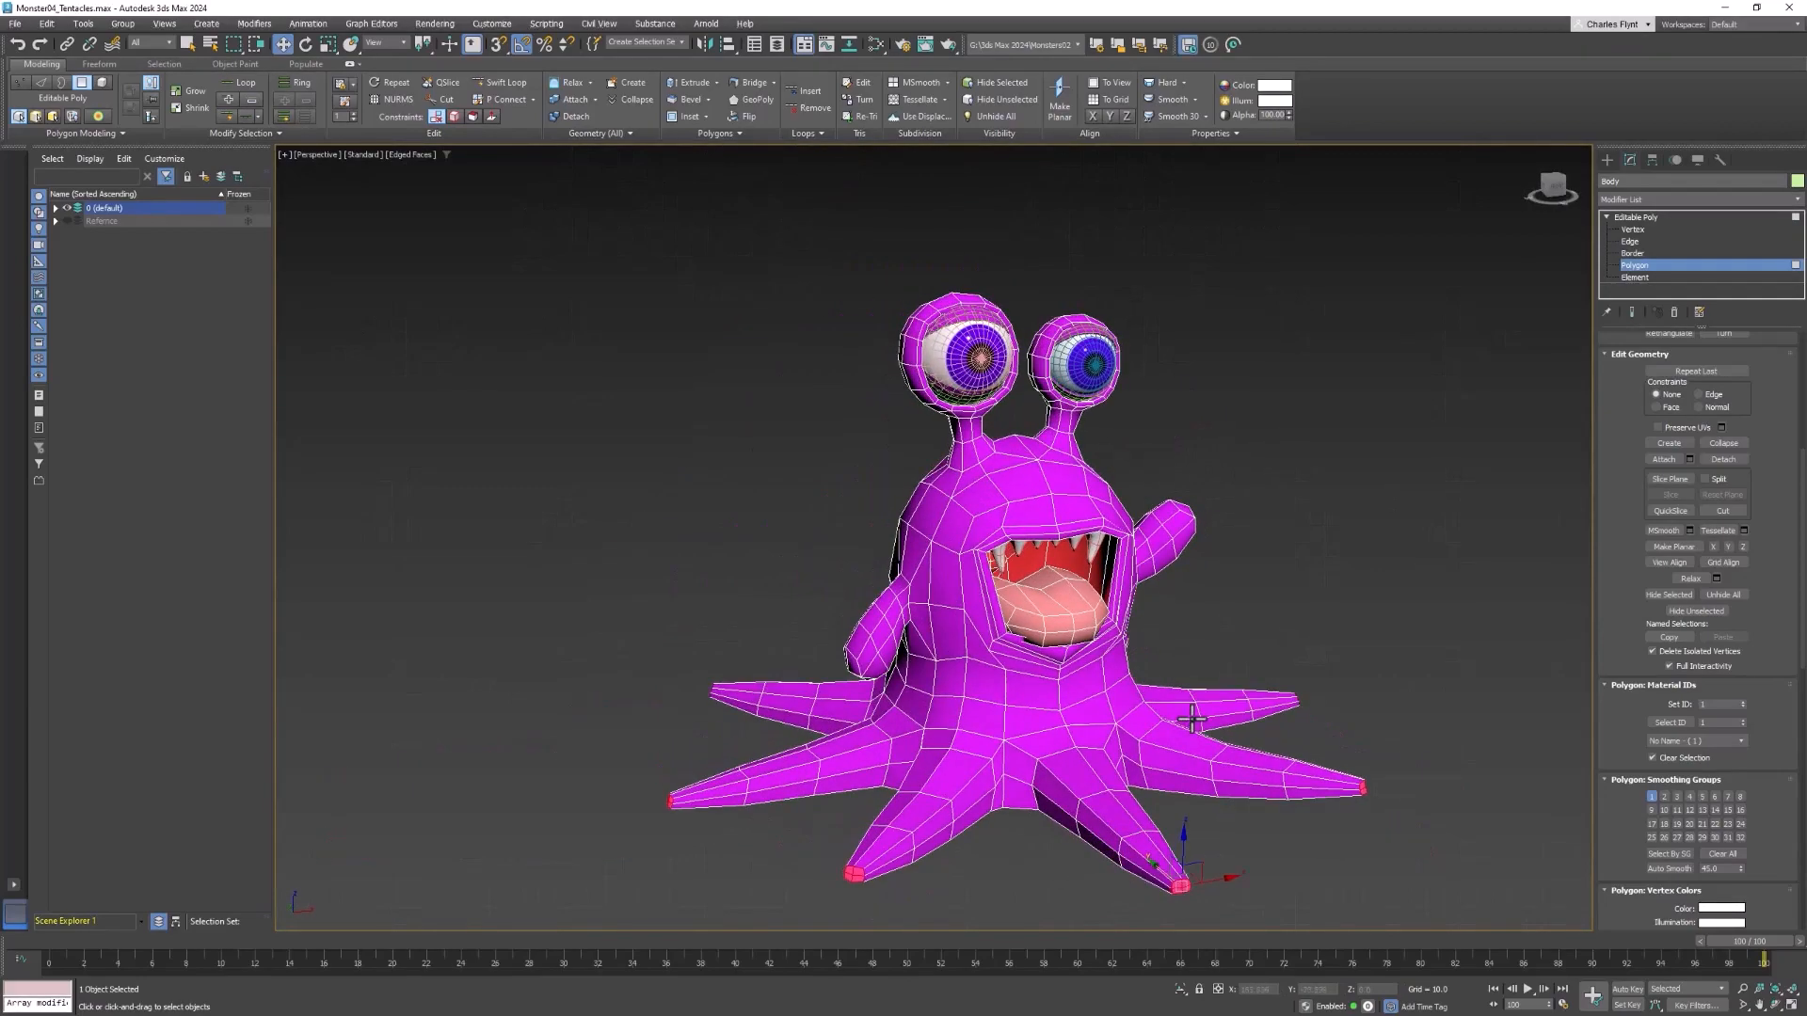
Turn on NURMS smoothing for the body and examine where the tentacles join the base
left_click(387, 98)
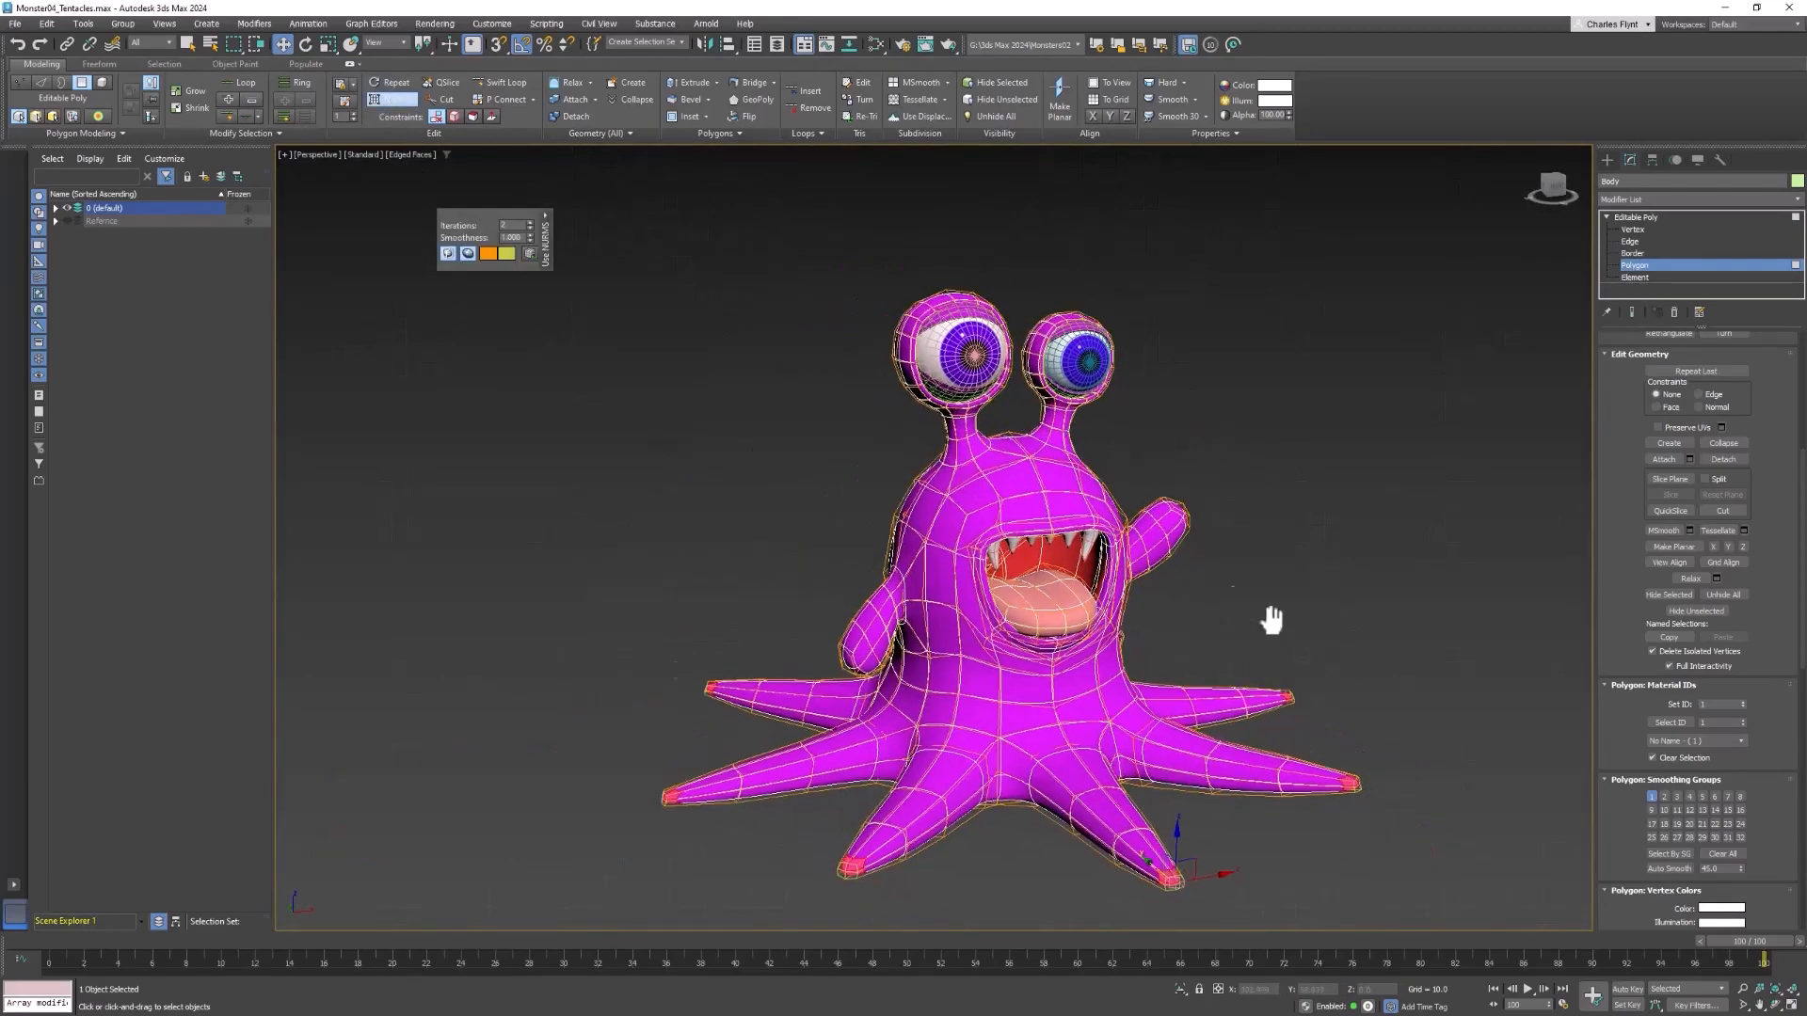
mouse_move(1267, 617)
middle_mouse_down("alt")
mouse_move(1246, 694)
mouse_move(1184, 711)
mouse_move(1160, 683)
mouse_move(1279, 651)
middle_mouse_up("alt")
scroll(900, 725, "up", 10)
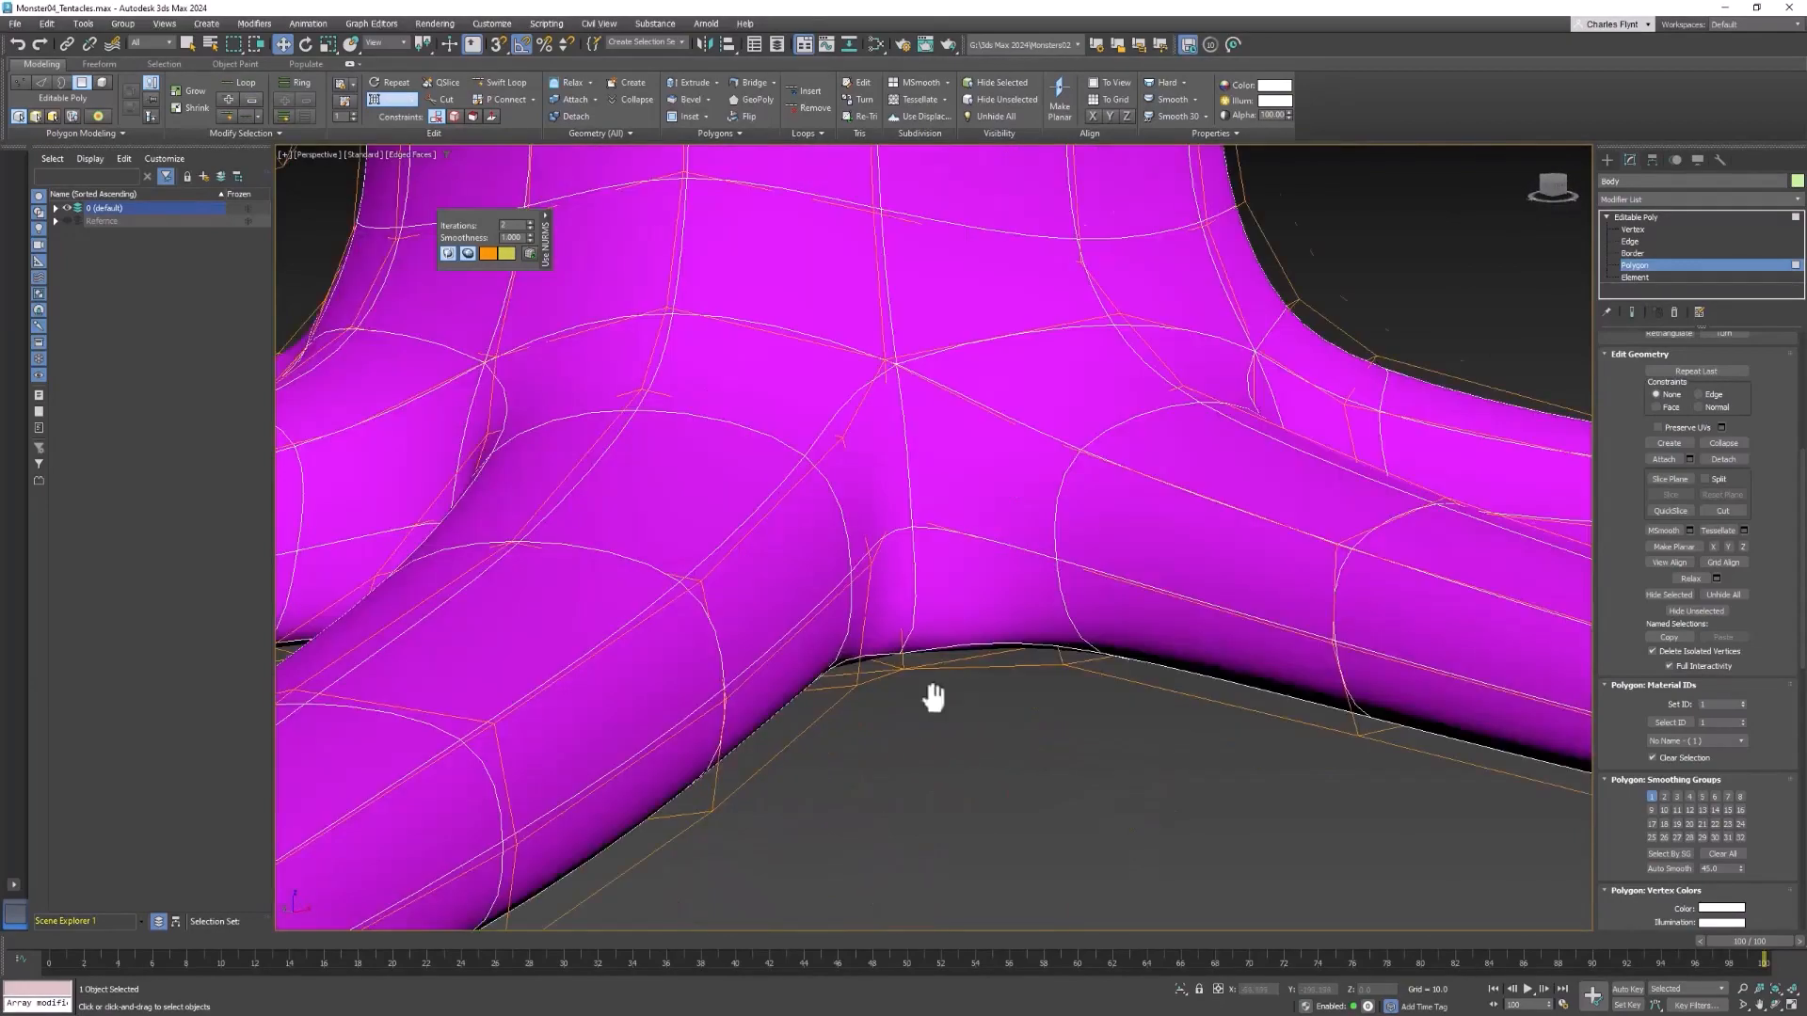
middle_click_drag(932, 694, 1088, 671)
scroll(1078, 651, "down", 3)
middle_click_drag(1088, 671, 1141, 649)
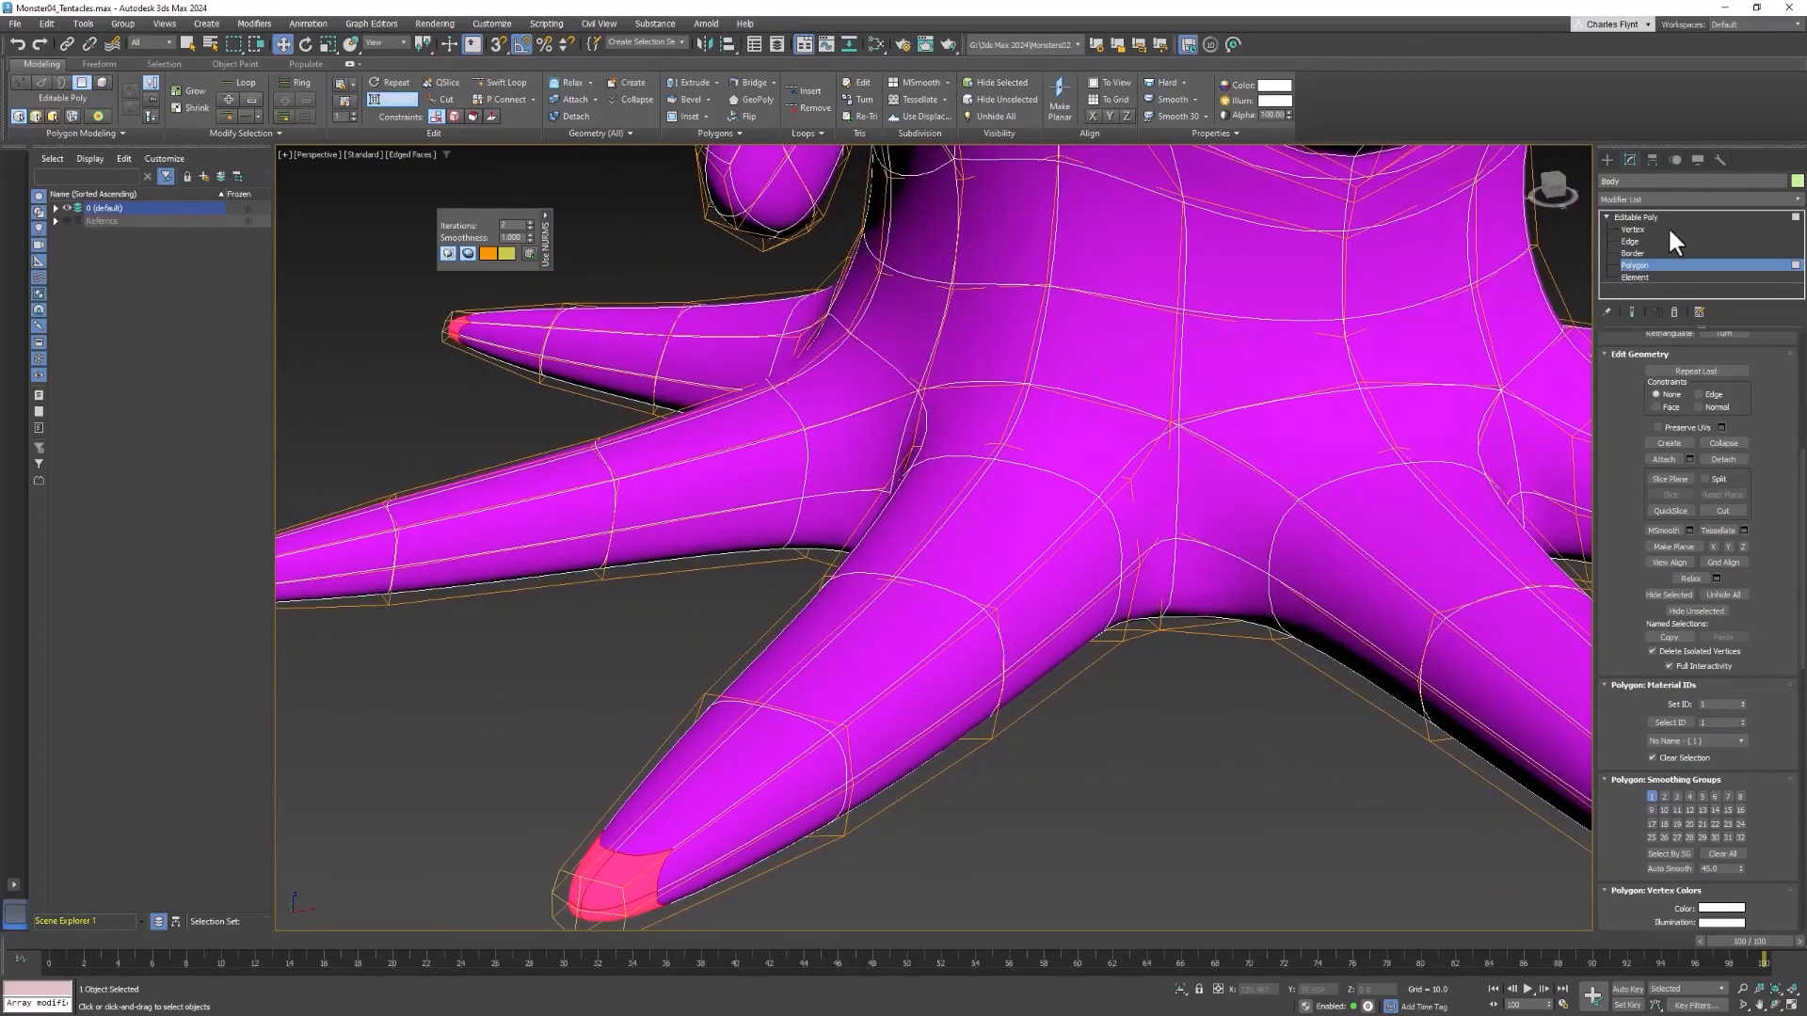
Select the middle edge loop of one front tentacle, shift it sideways and raise it to bend the tentacle
left_click(1629, 241)
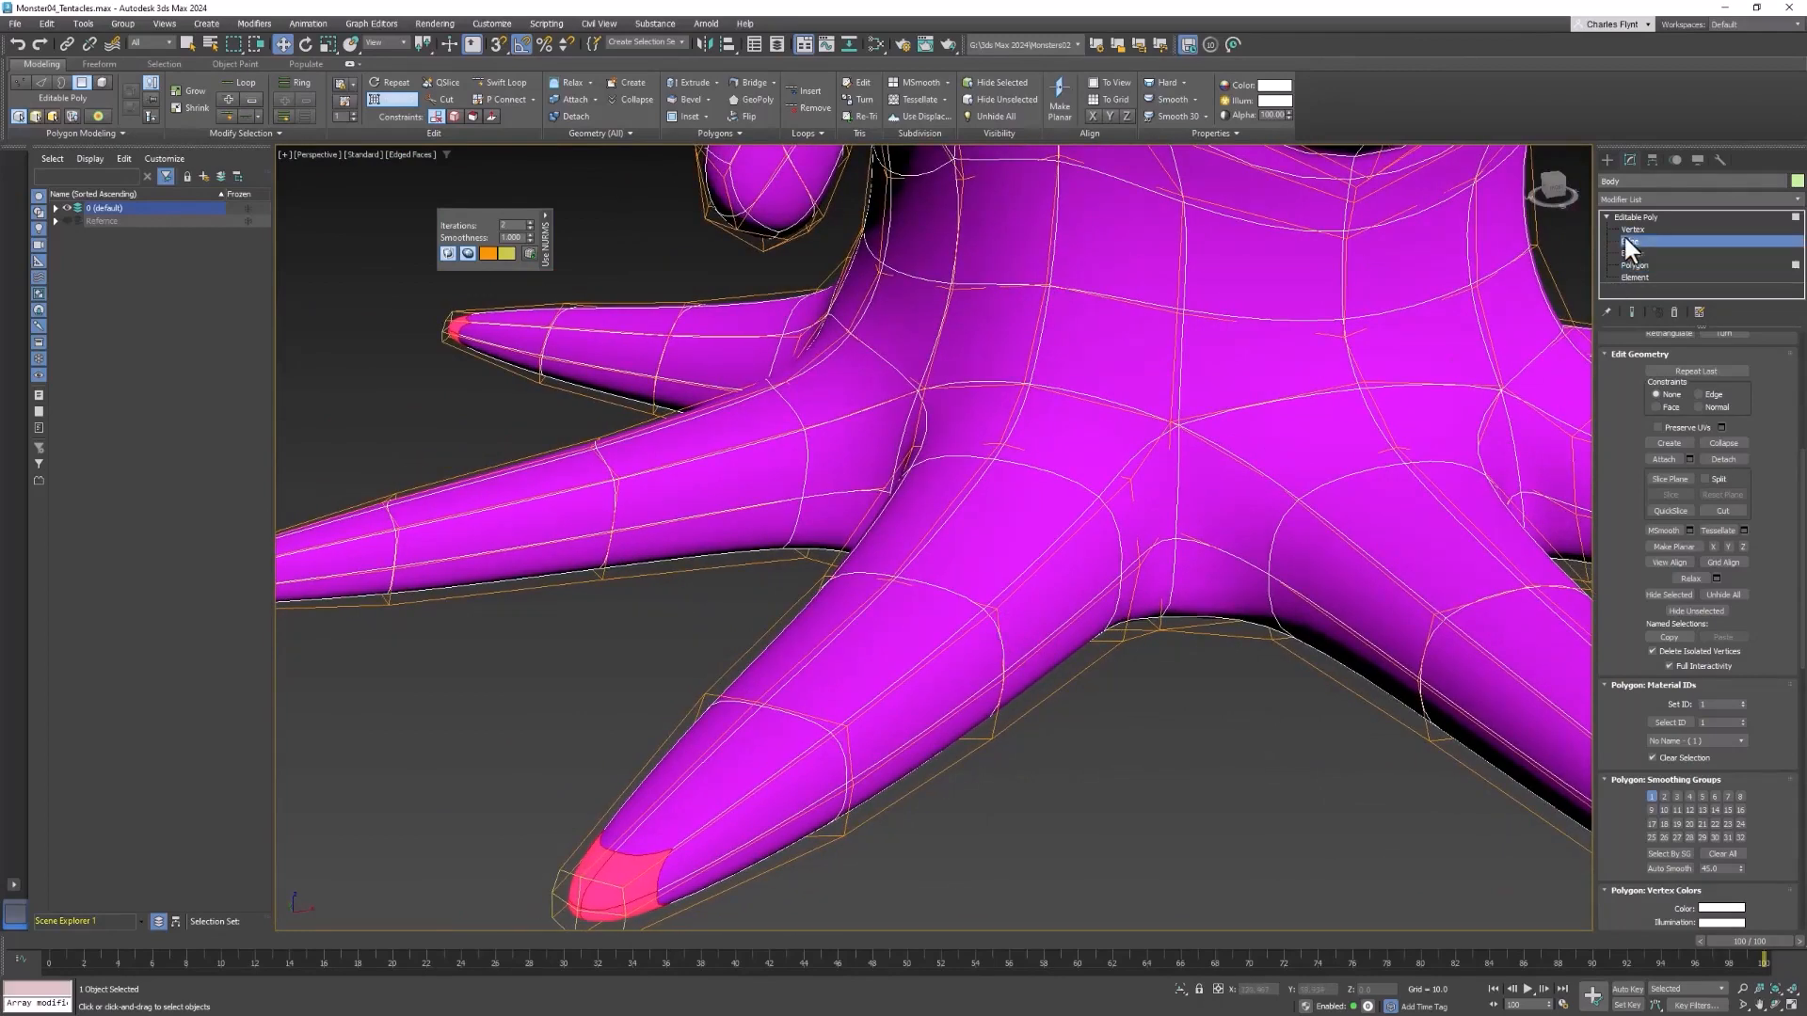
left_click(996, 622)
double_click(1000, 622)
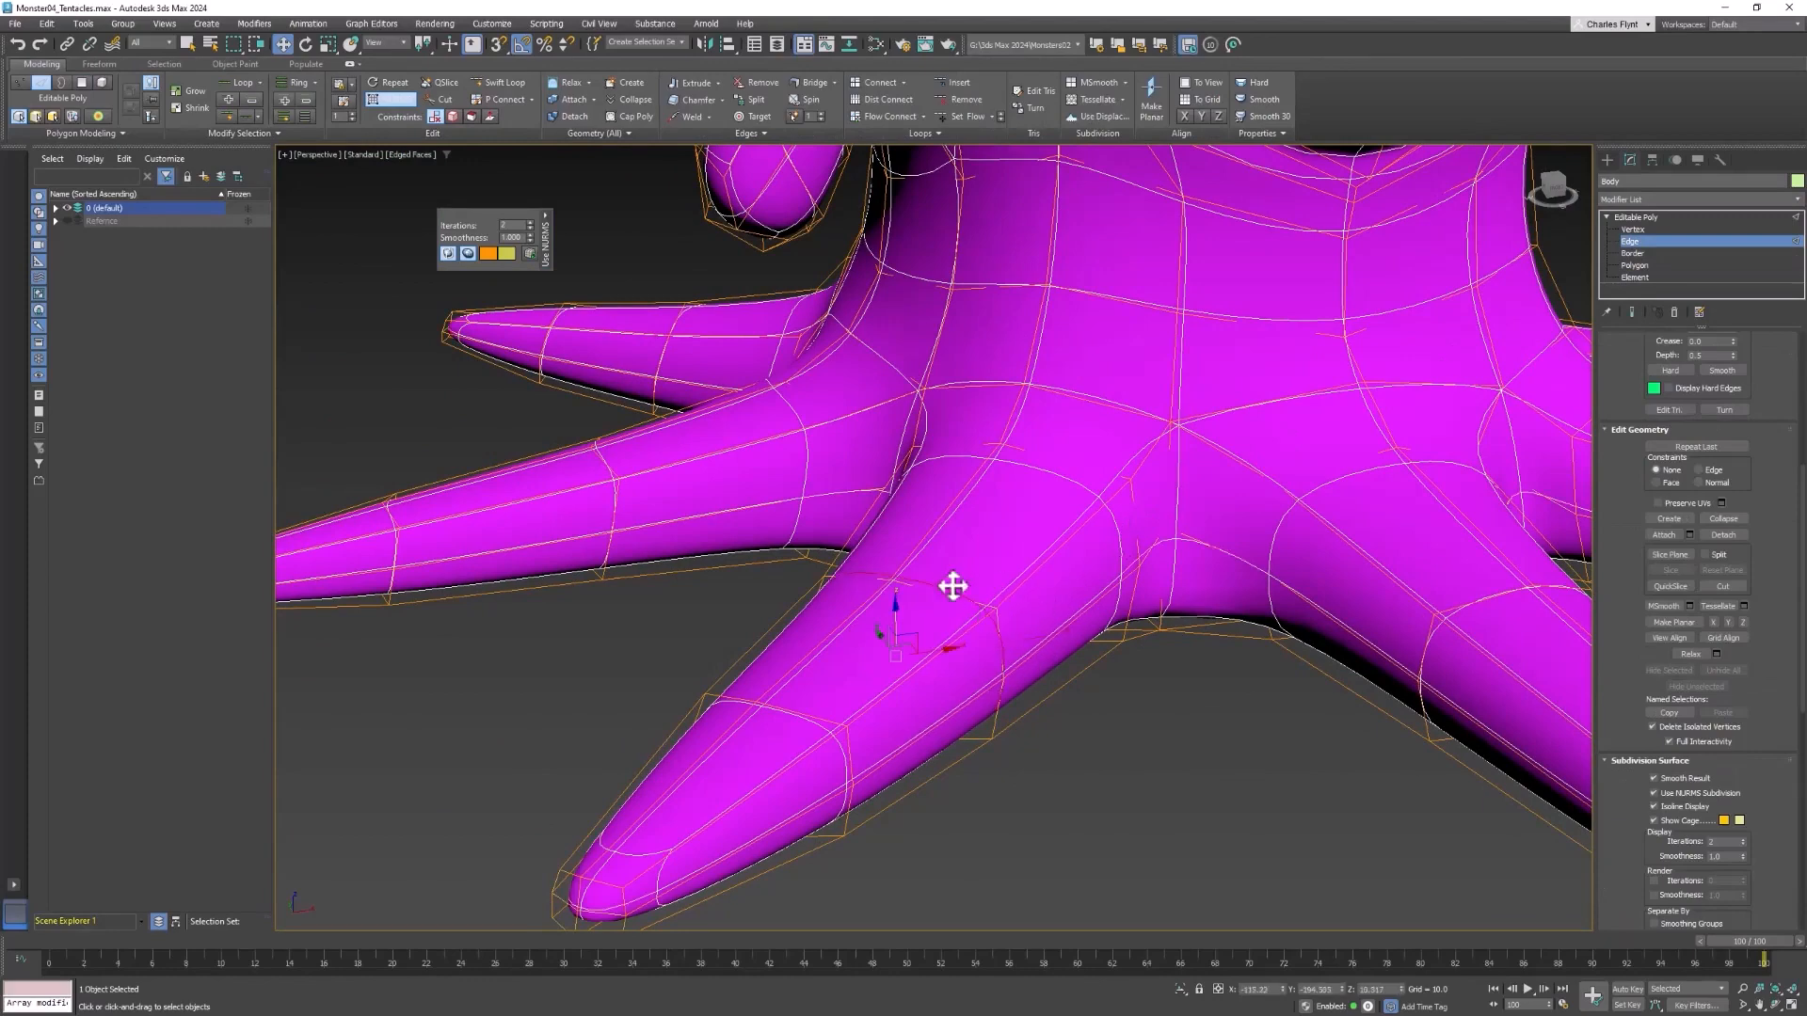
middle_click_drag(949, 652, 1012, 651, "alt")
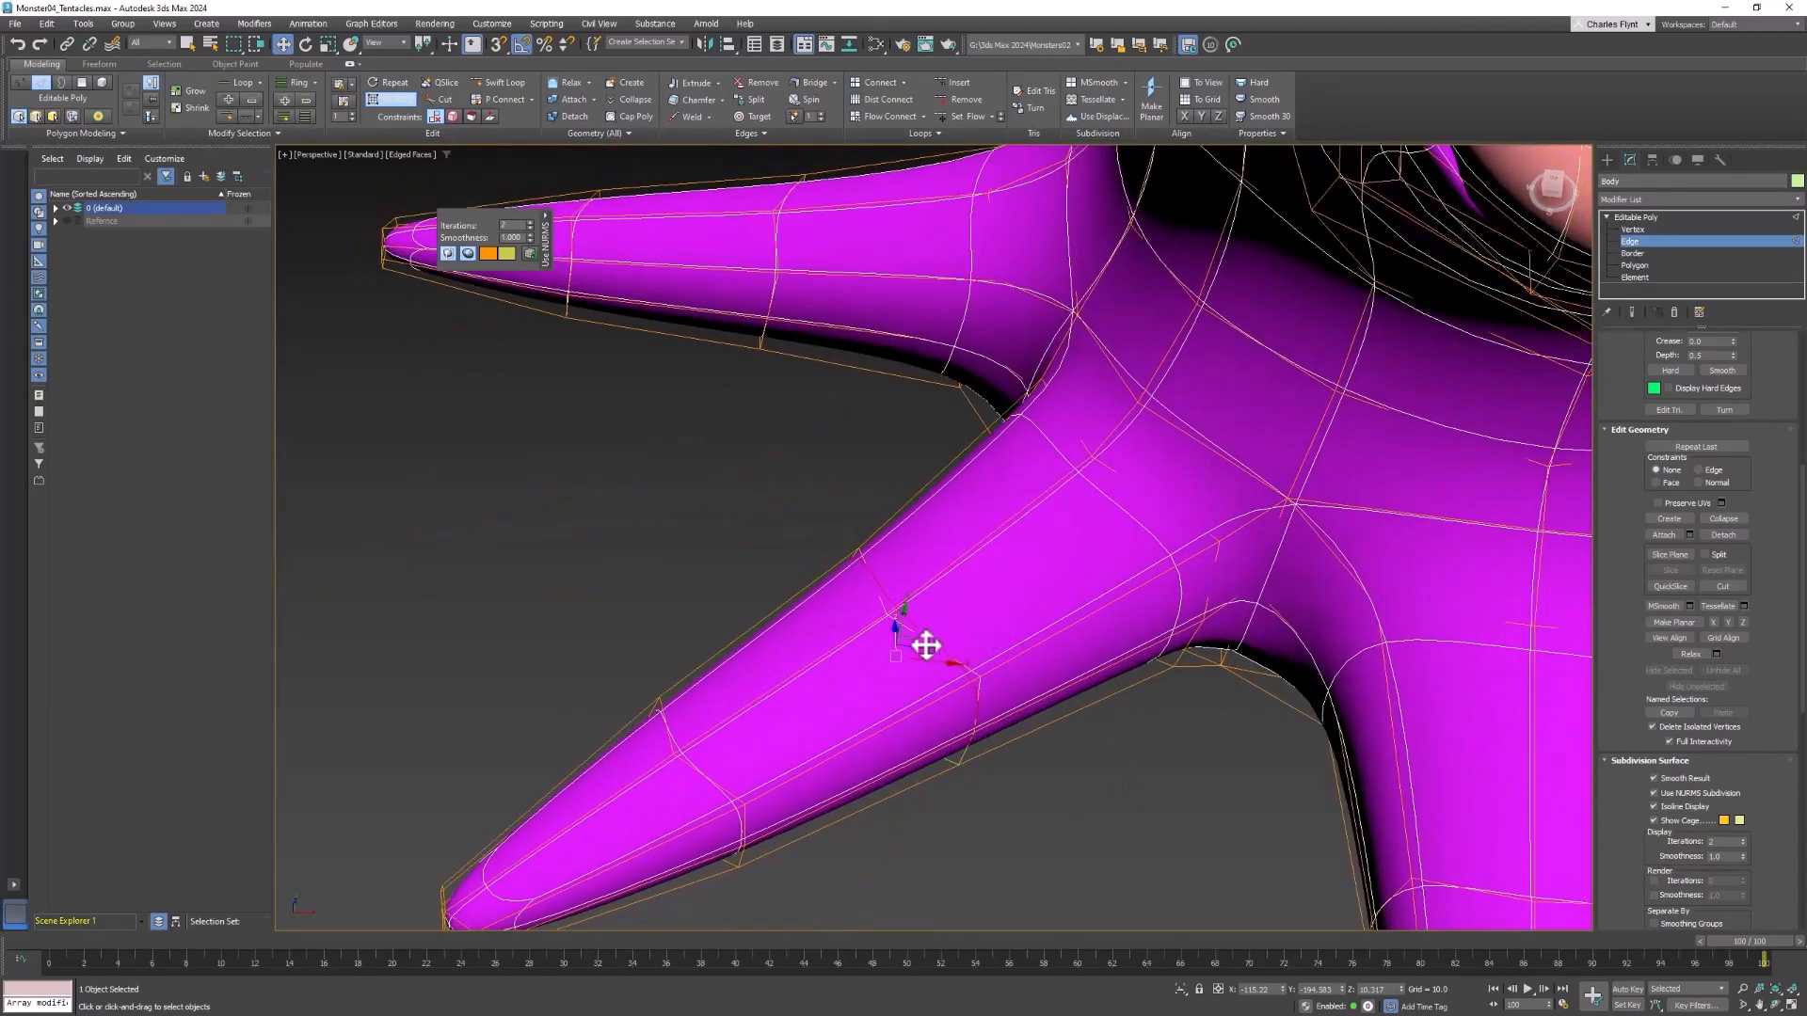
left_click_drag(916, 639, 960, 669)
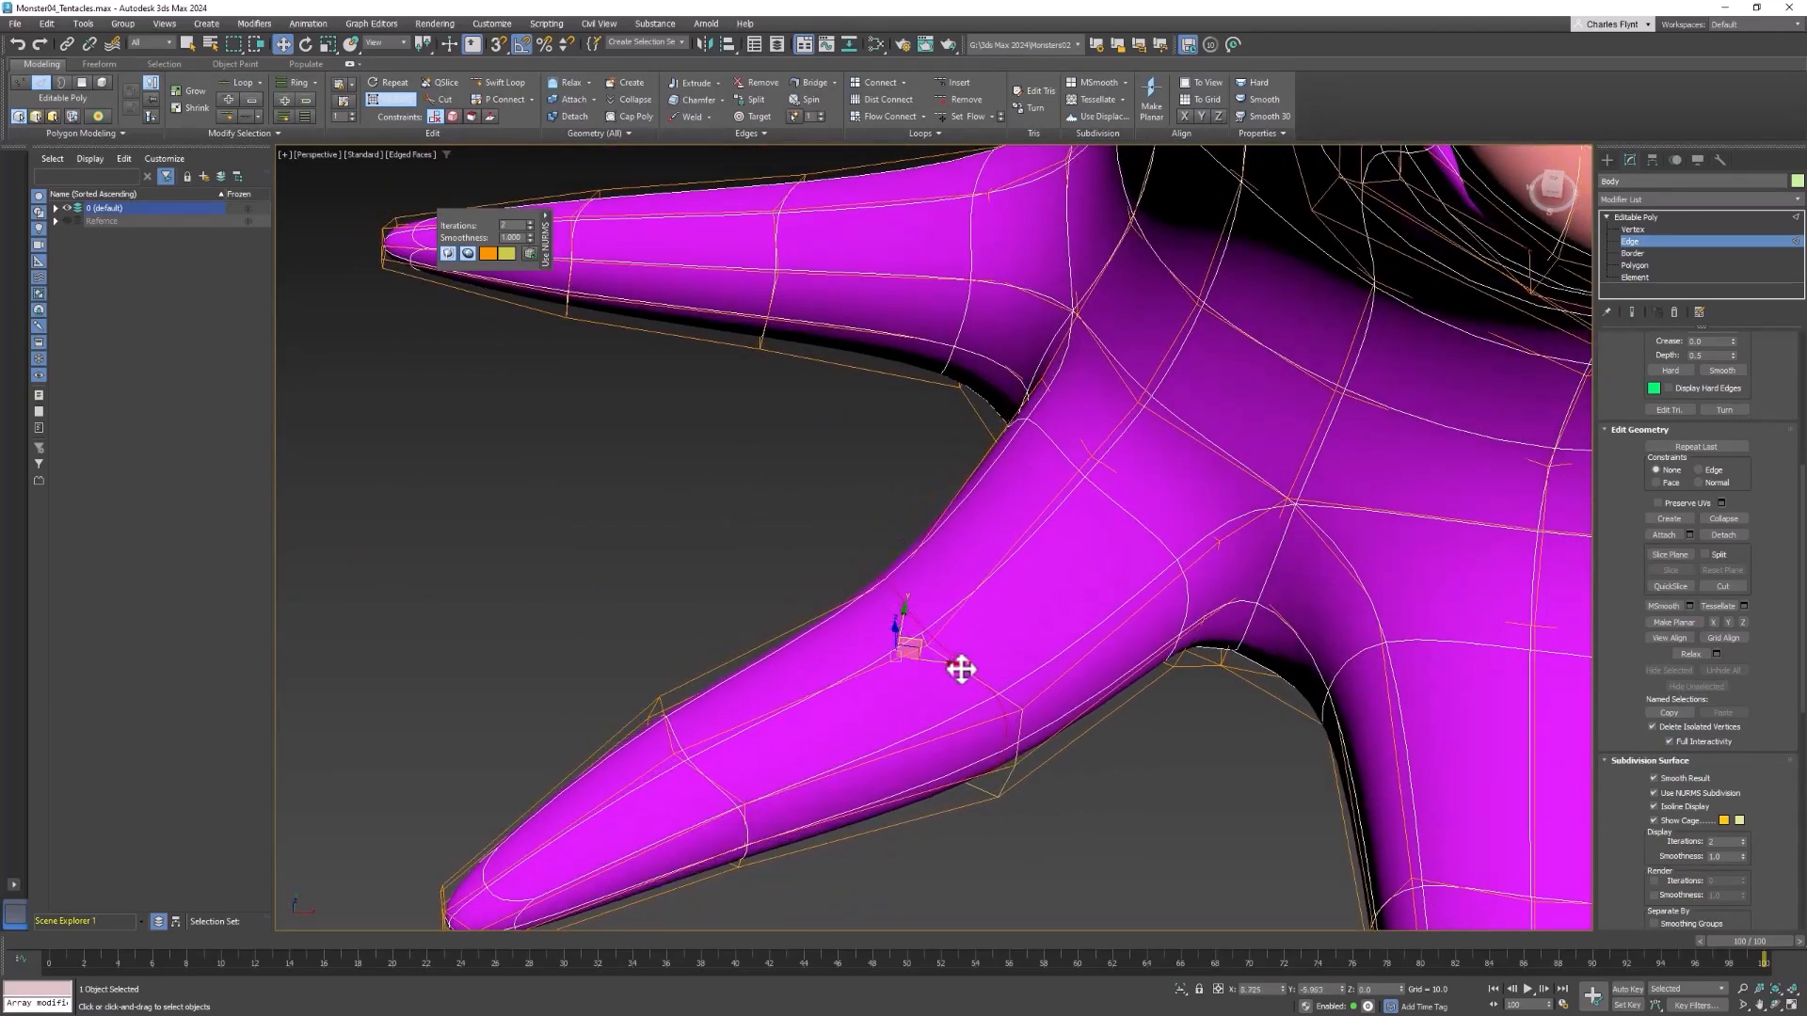
middle_click_drag(1053, 710, 928, 647, "alt")
left_click_drag(929, 646, 941, 556)
middle_click_drag(992, 633, 1208, 569, "alt")
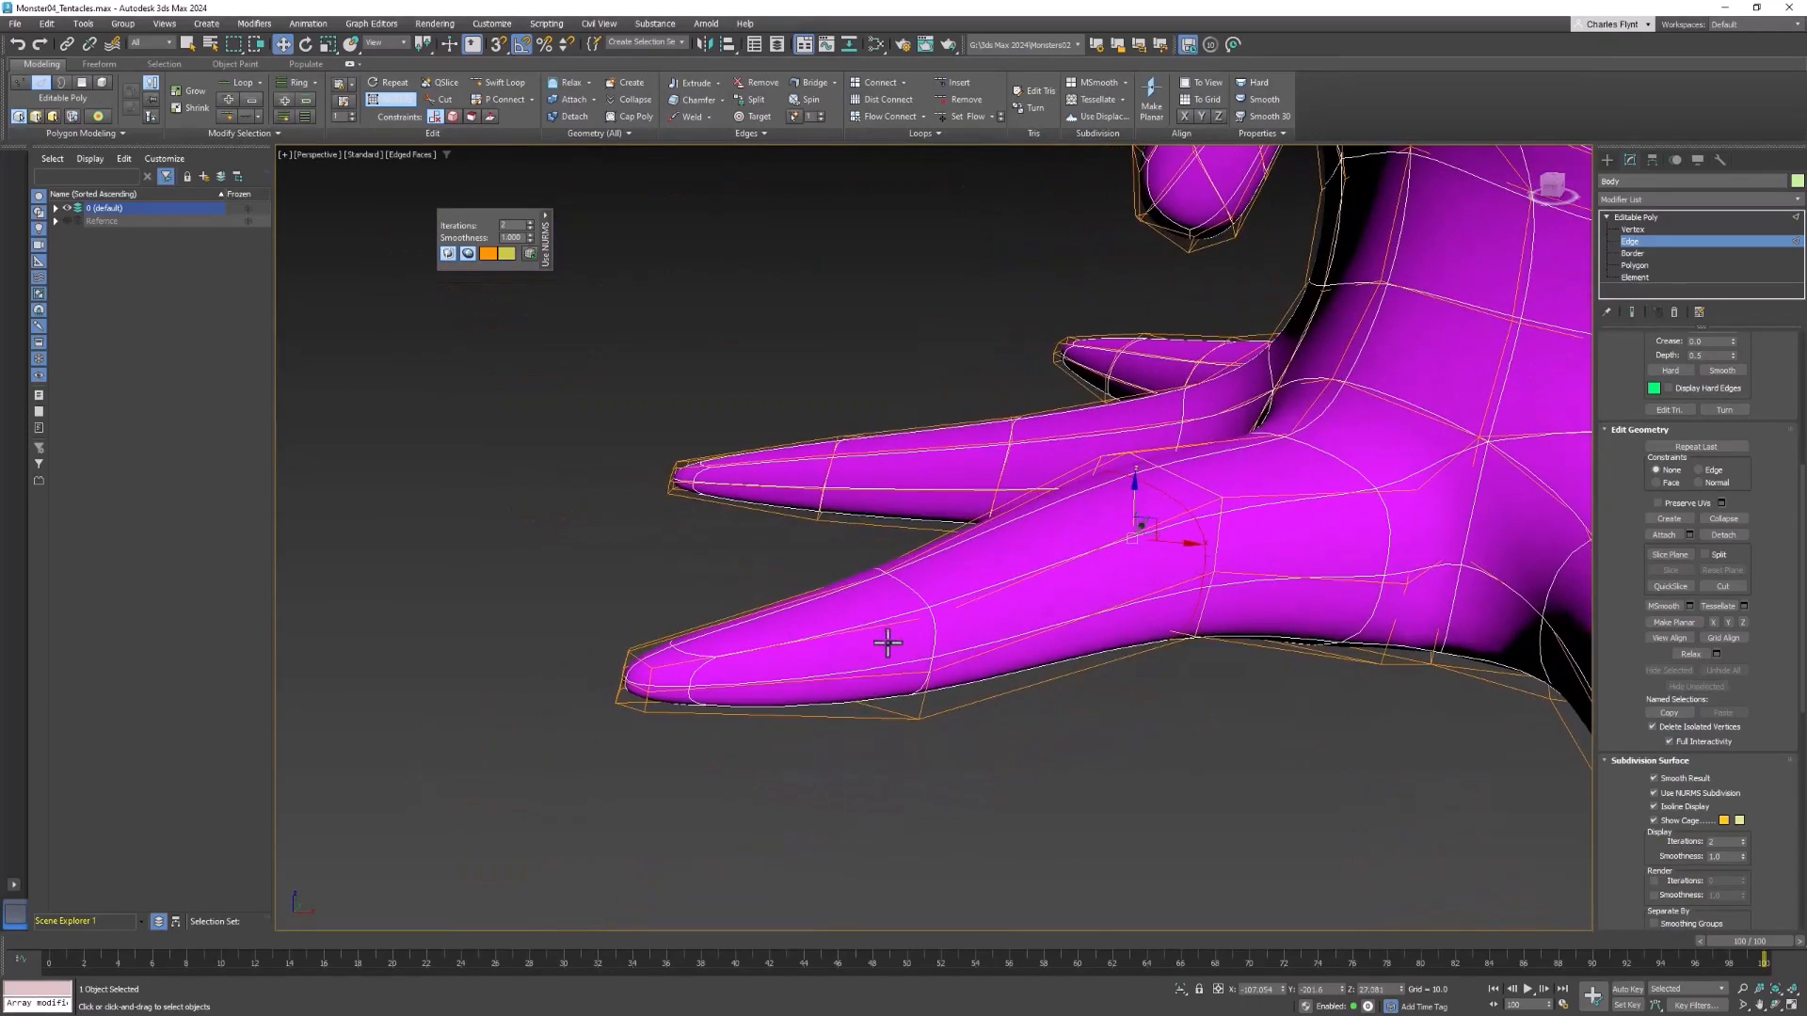
Select the vertices at the same tentacle's tip and raise them so the end curls upward
left_click(1634, 228)
left_click_drag(614, 704, 665, 758)
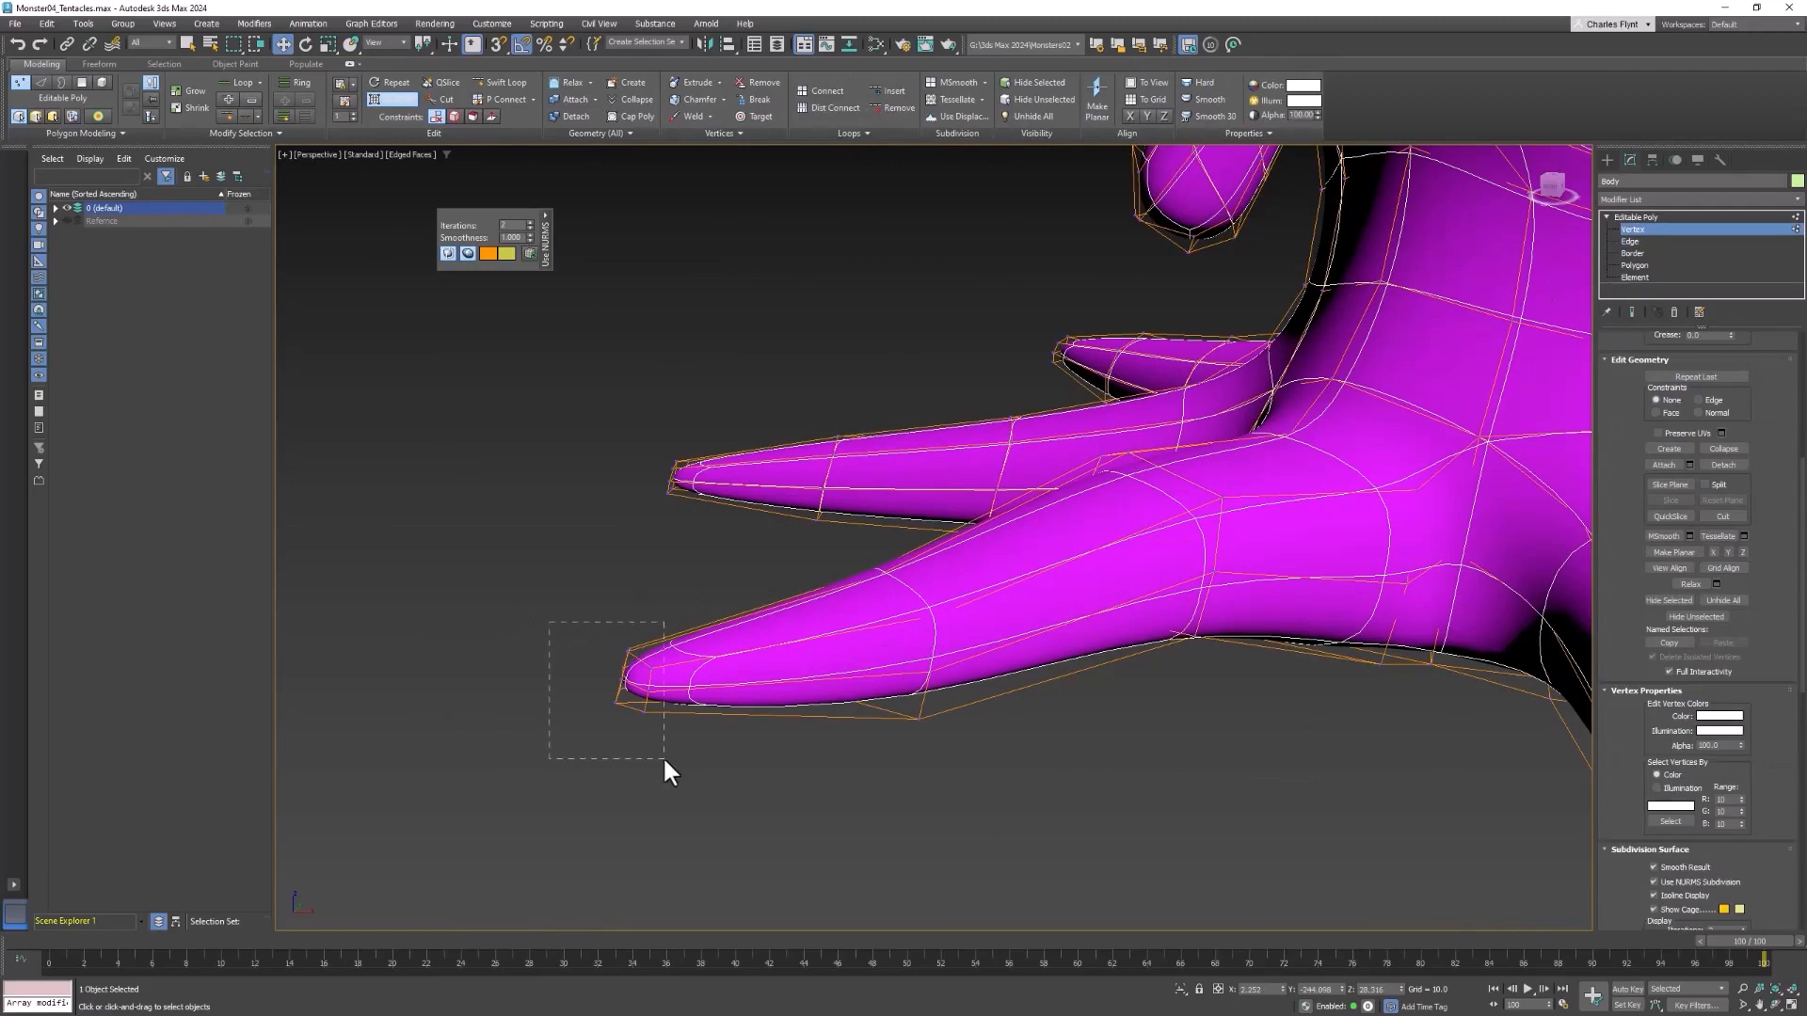
left_click_drag(633, 637, 652, 559)
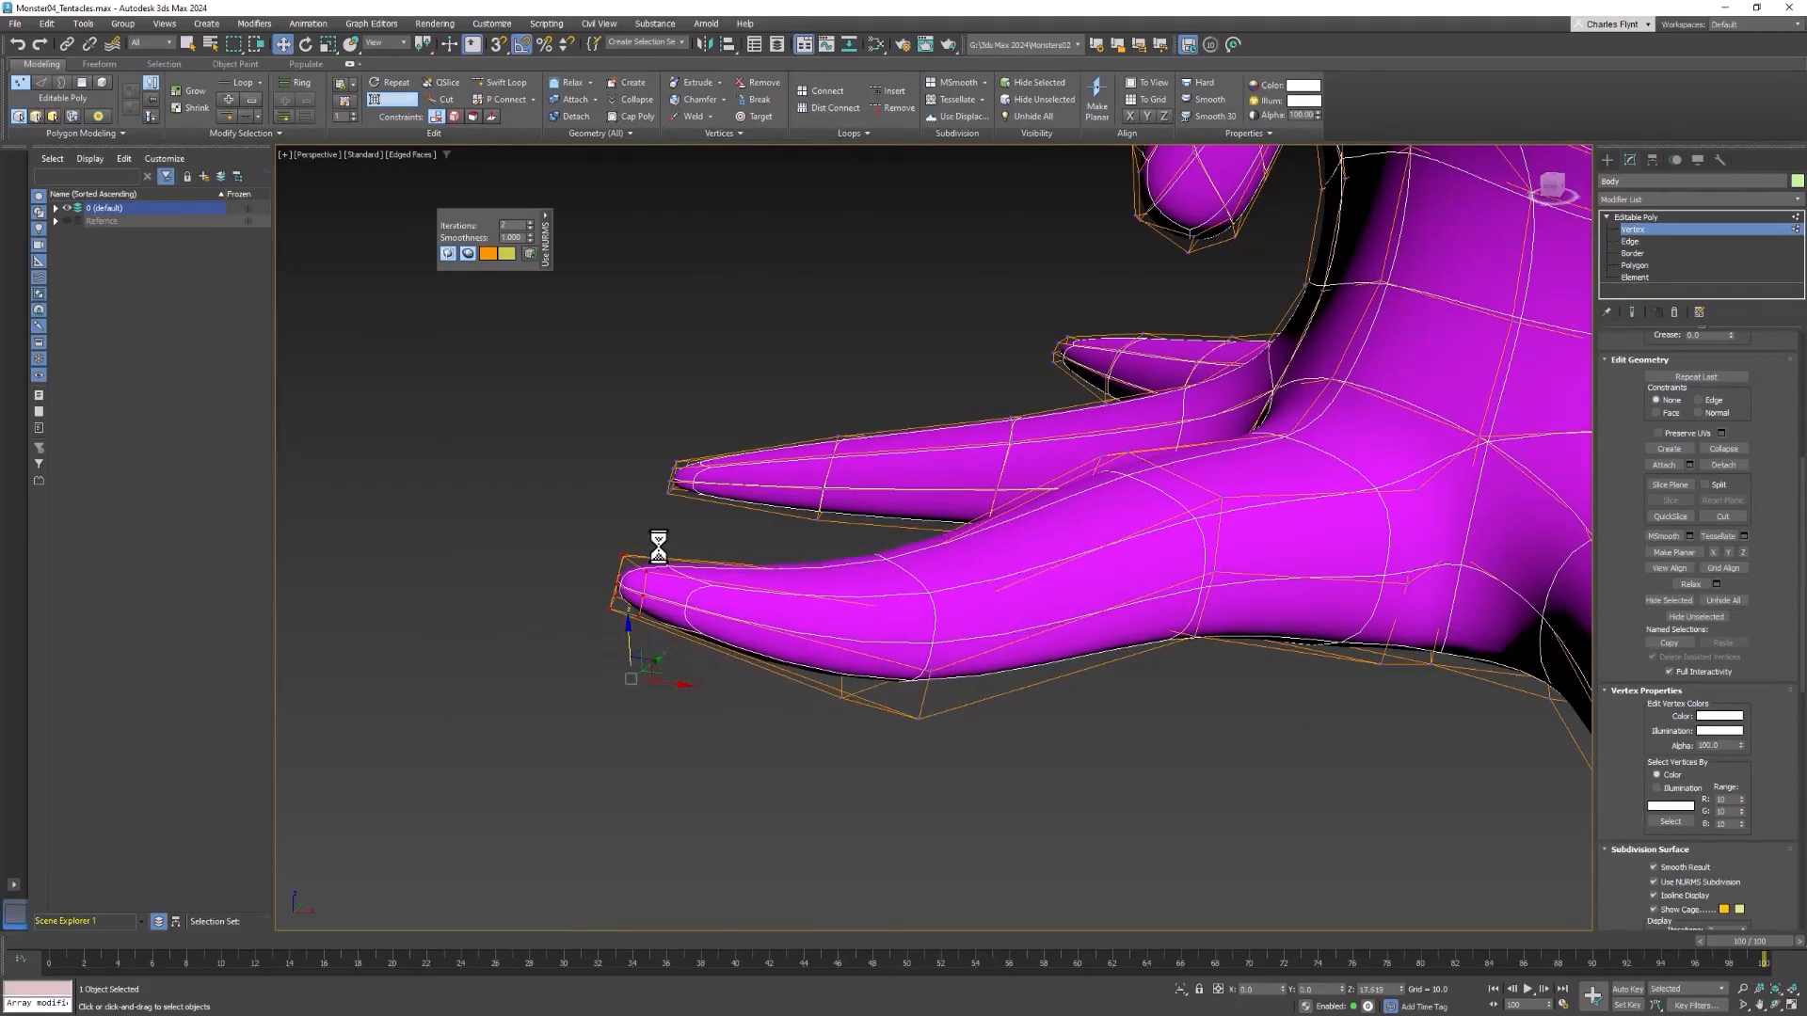
middle_click_drag(1101, 606, 1150, 708, "alt")
Select the inner edge loop of the neighbouring side tentacle, shift it sideways and raise it into an arch
left_click(1629, 242)
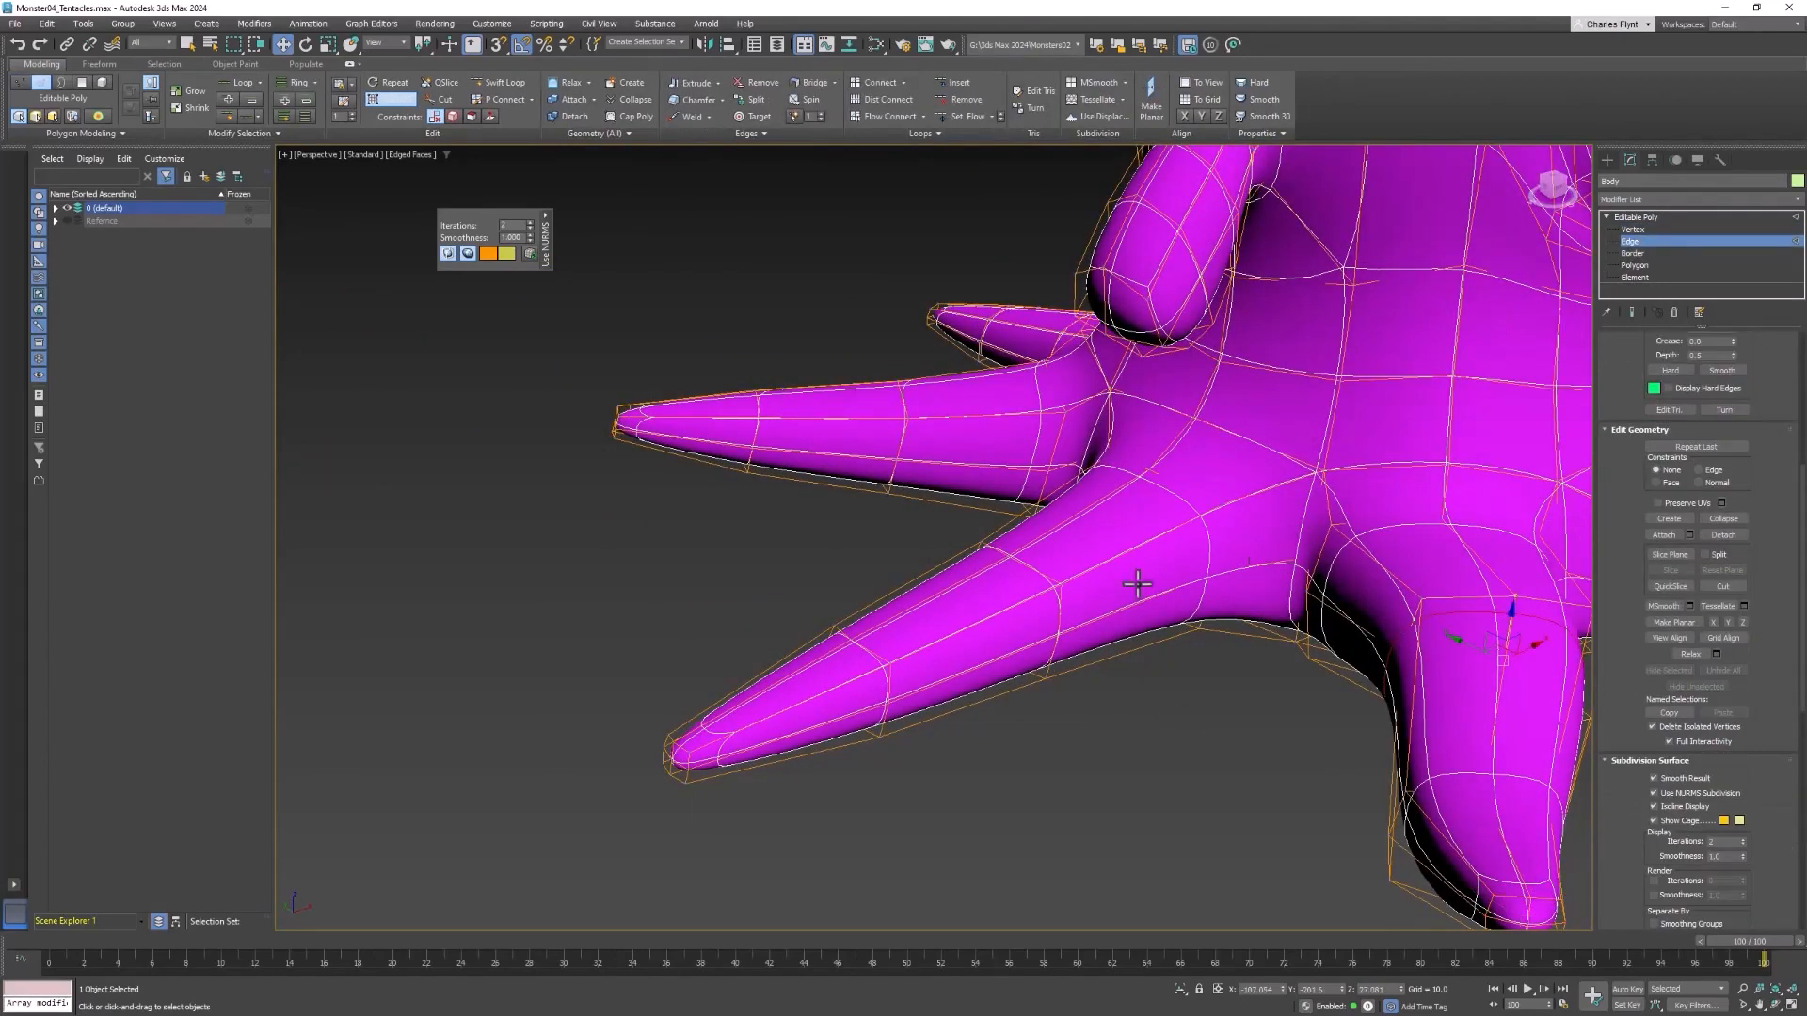
double_click(1044, 580)
mouse_move(1016, 569)
middle_mouse_down("alt")
mouse_move(1223, 690)
mouse_move(1002, 576)
middle_mouse_up("alt")
mouse_move(983, 595)
left_mouse_down()
mouse_move(968, 583)
mouse_move(986, 564)
left_mouse_up()
middle_click_drag(986, 565, 1008, 552, "alt")
left_click_drag(990, 553, 991, 476)
Select the edge loop nearer the tip of that side tentacle and reposition it to continue the bend
middle_click_drag(992, 476, 859, 633, "alt")
double_click(918, 647)
left_click_drag(845, 631, 912, 636)
scroll(1172, 647, "down", 5)
middle_click_drag(1173, 647, 1018, 546)
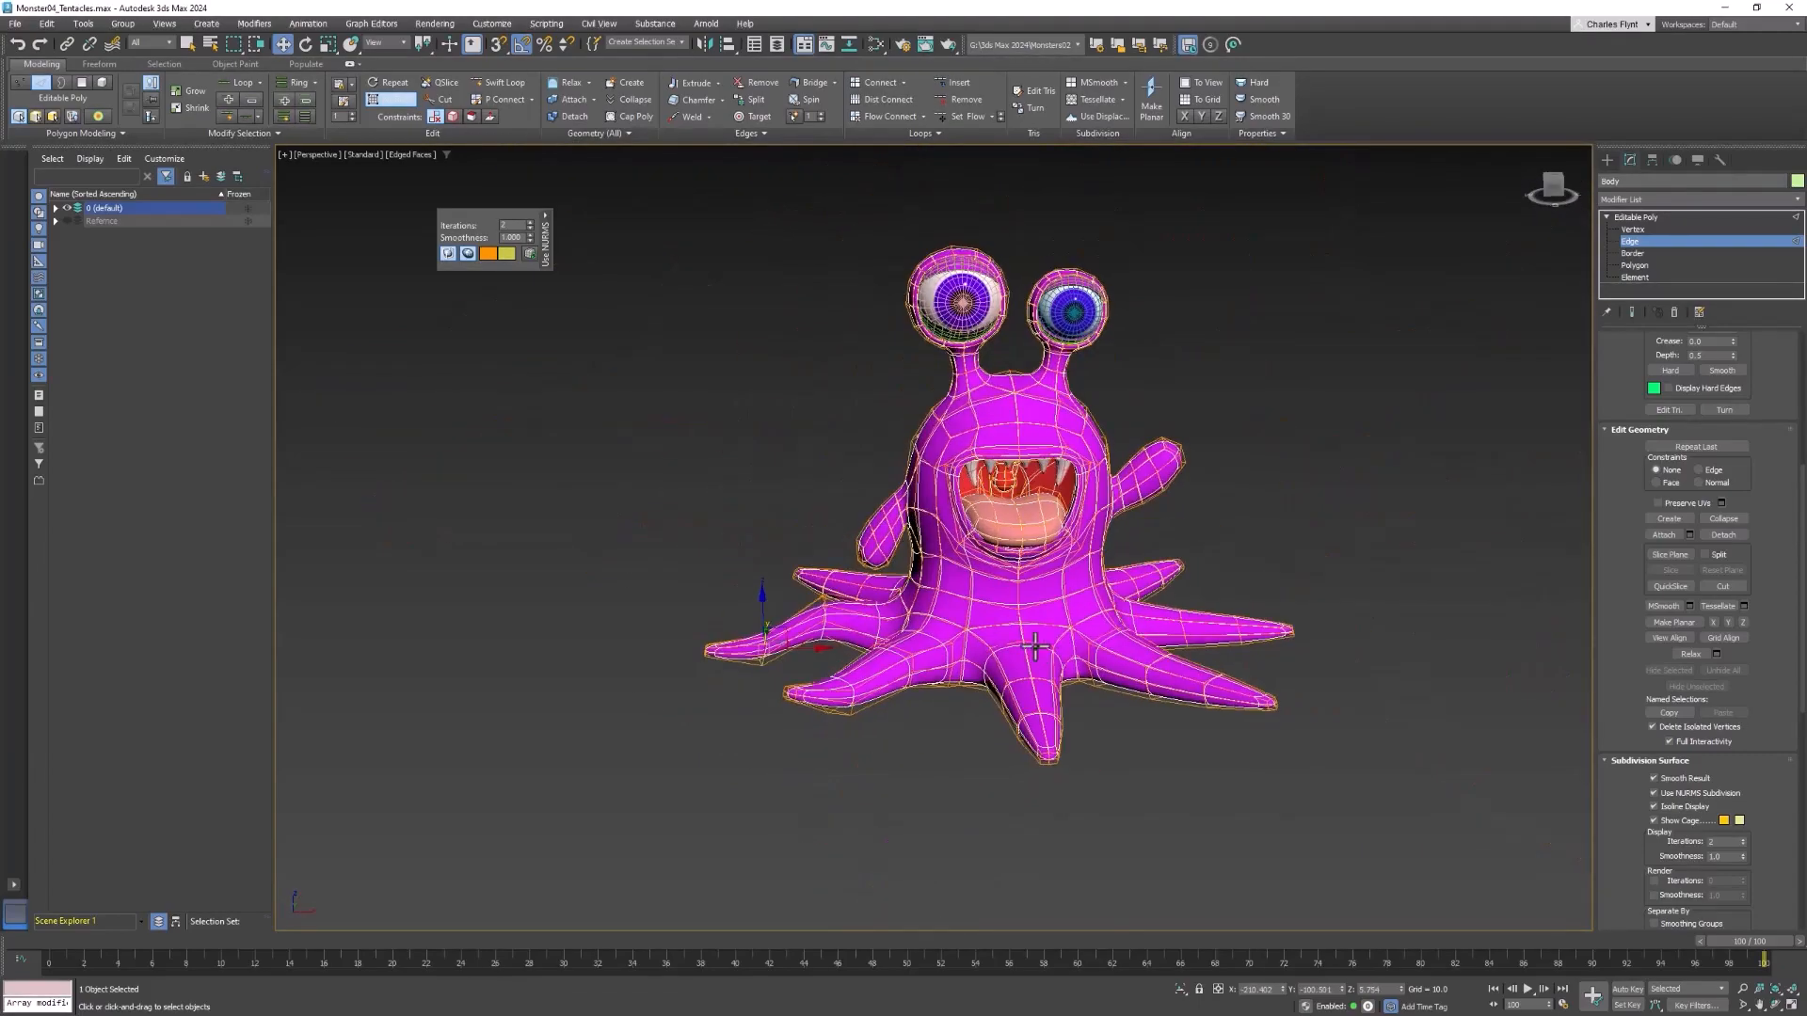
Raise the middle edge loop of the tentacle below the mouth and shift it sideways along X
scroll(1018, 546, "up", 5)
double_click(1000, 569)
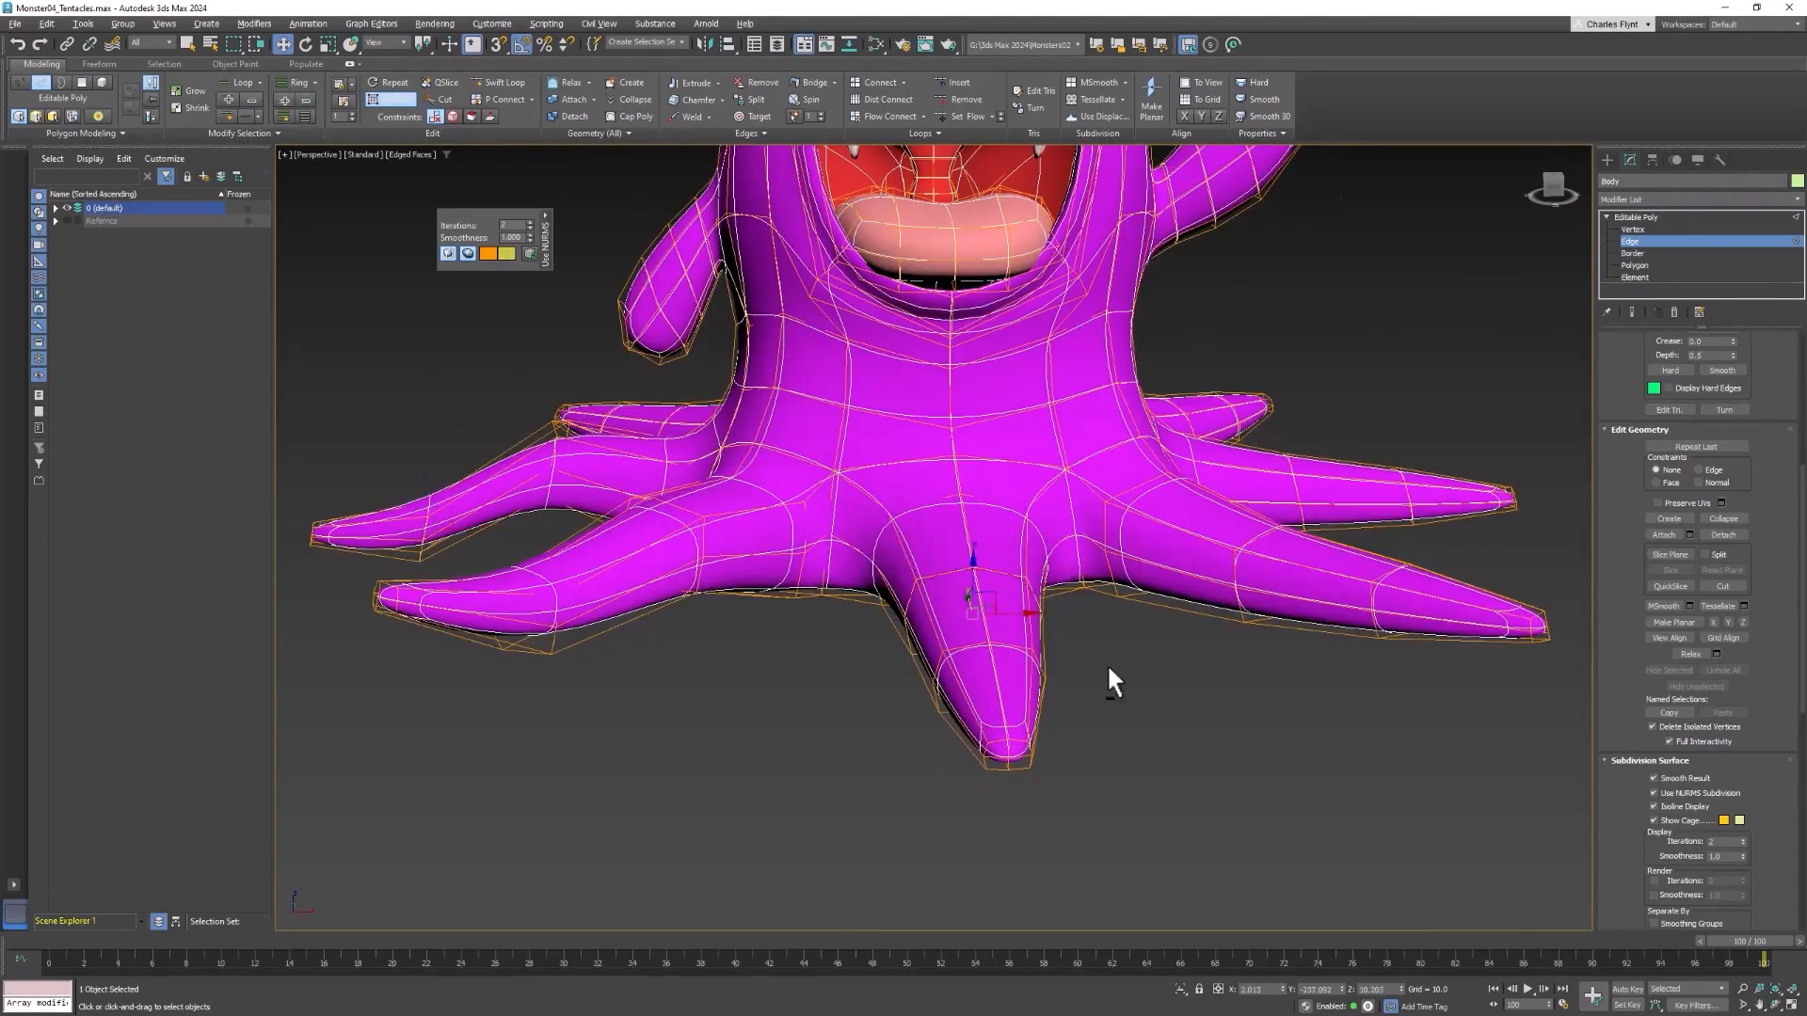
middle_click_drag(1107, 664, 979, 621, "alt")
left_click_drag(973, 569, 976, 518)
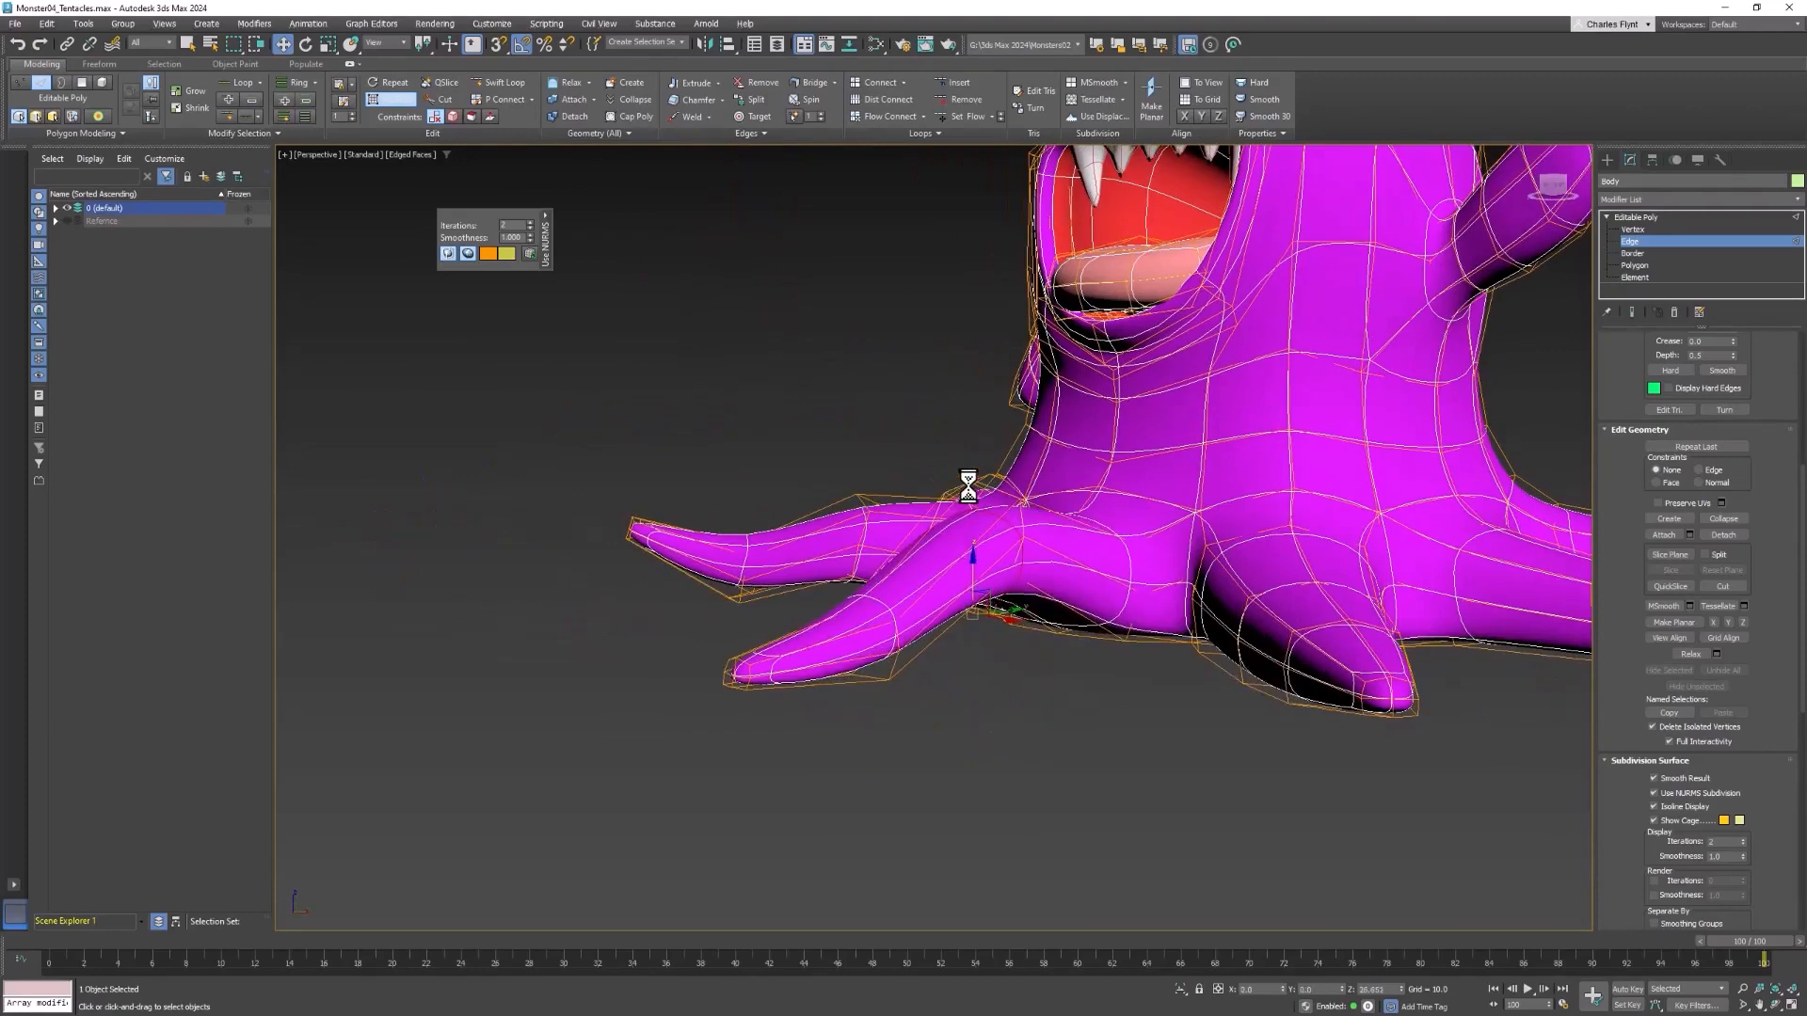
middle_click_drag(894, 646, 968, 650, "alt")
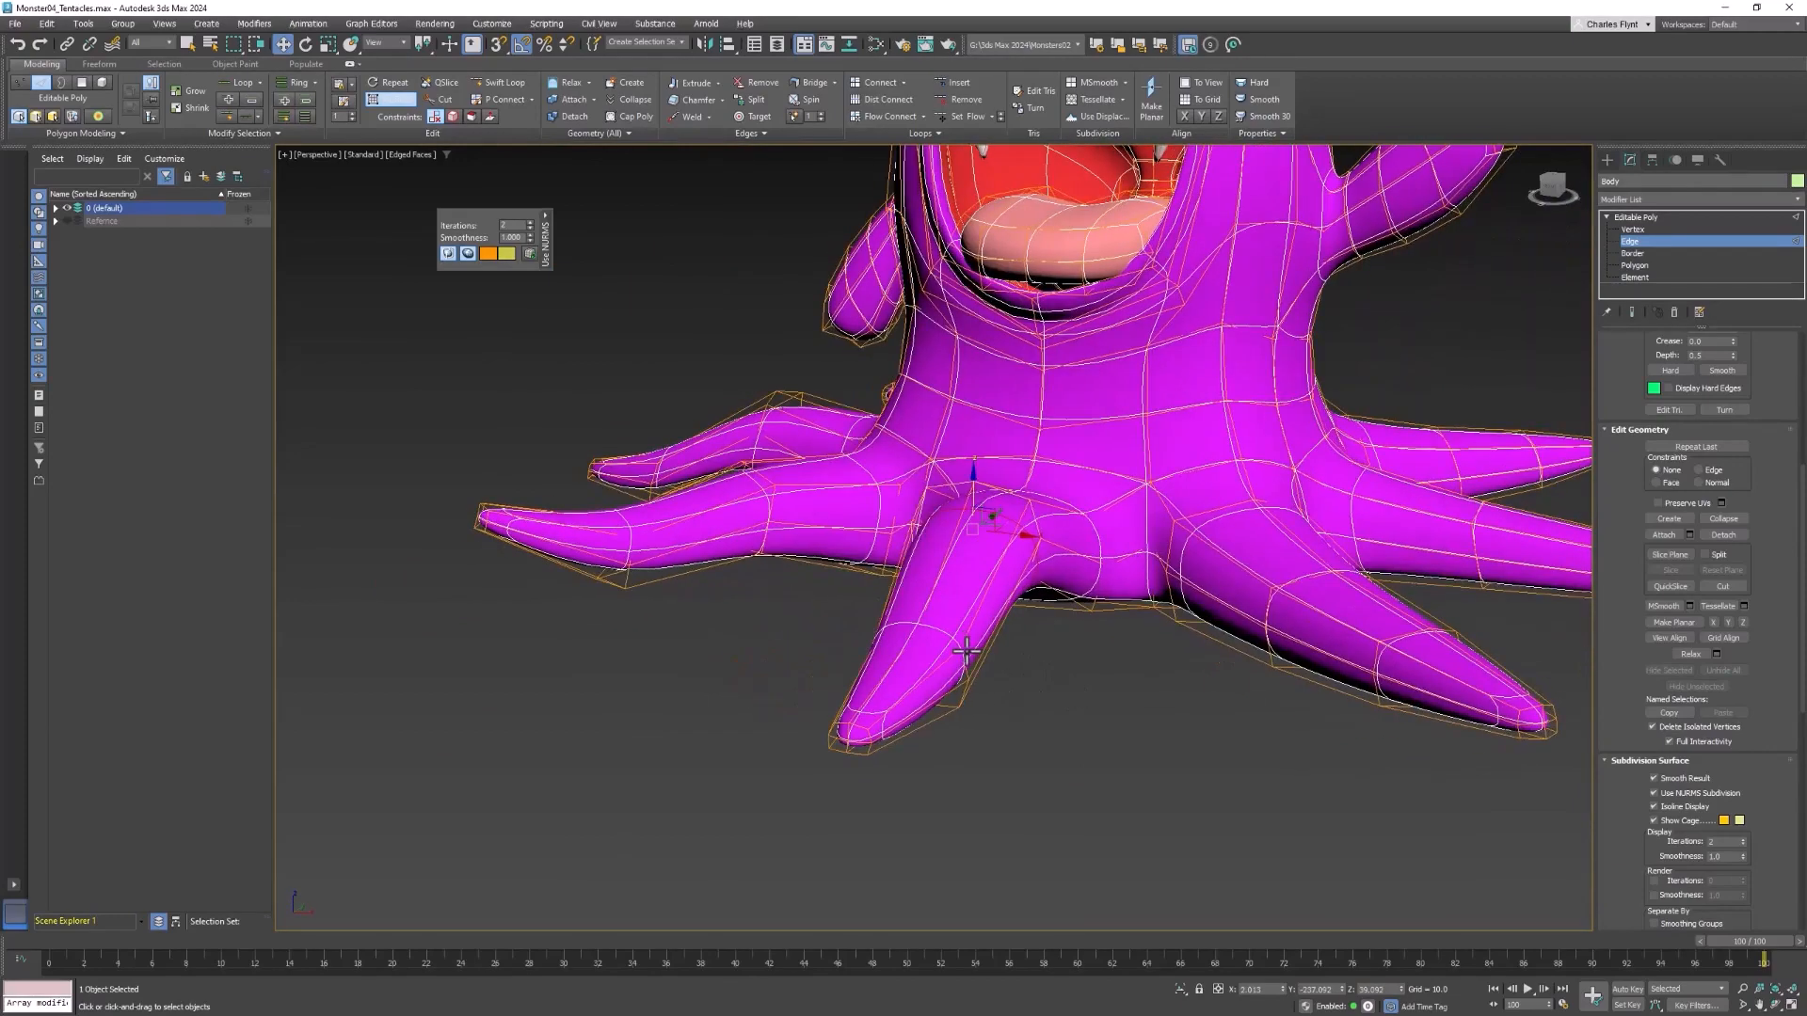
scroll(967, 649, "up", 4)
double_click(979, 456)
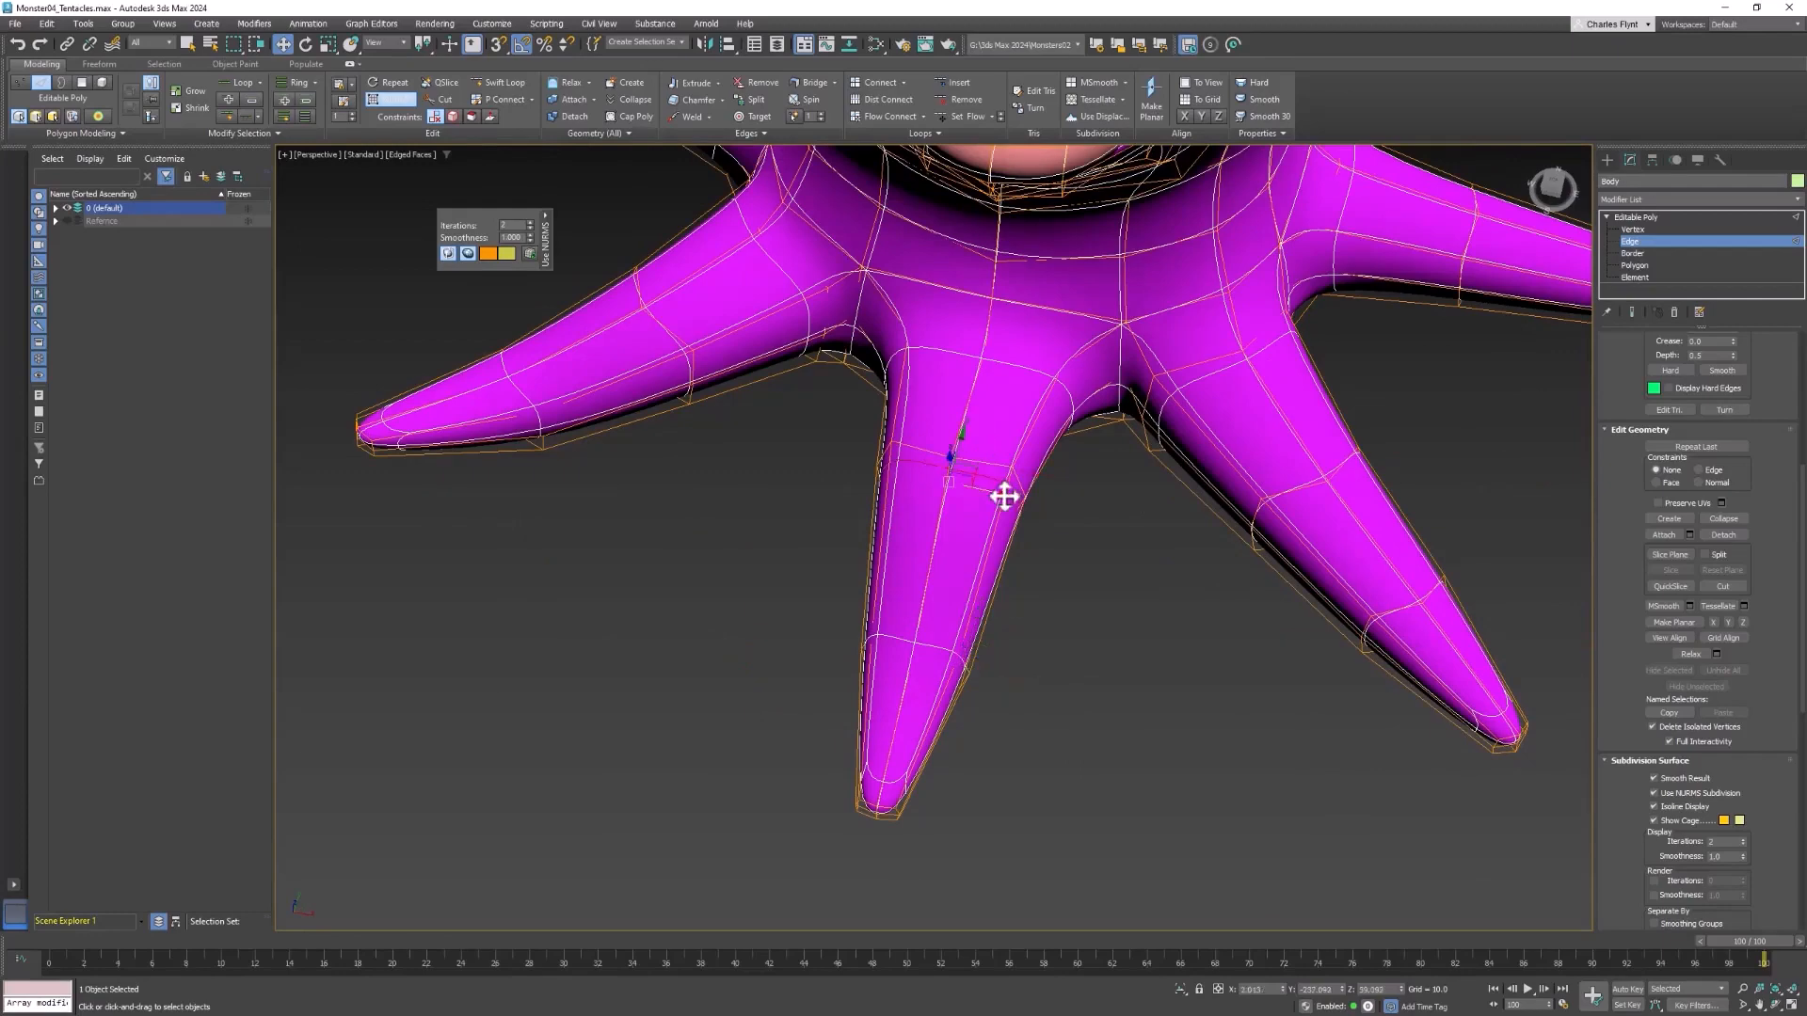
middle_click_drag(1080, 634, 962, 665, "alt")
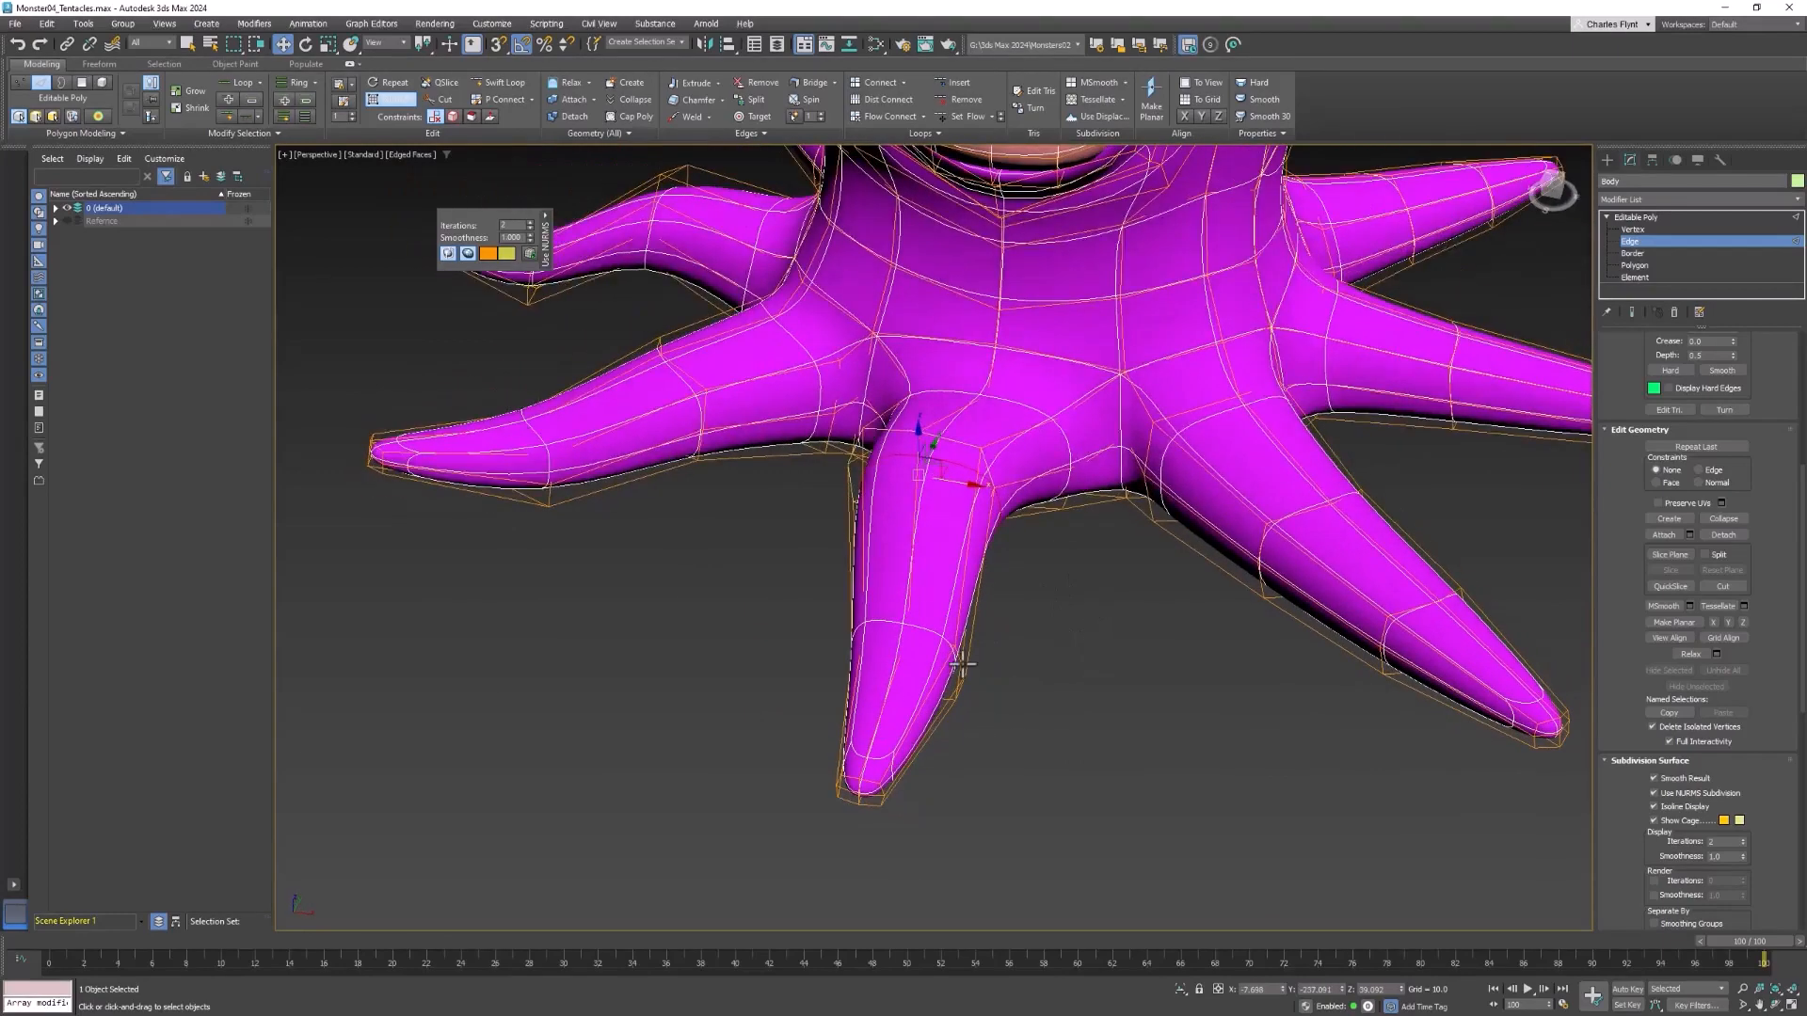
middle_click_drag(934, 735, 1631, 520, "alt")
Select the tip vertices of the tentacle below the mouth and move them sideways along X at ground level
key("1")
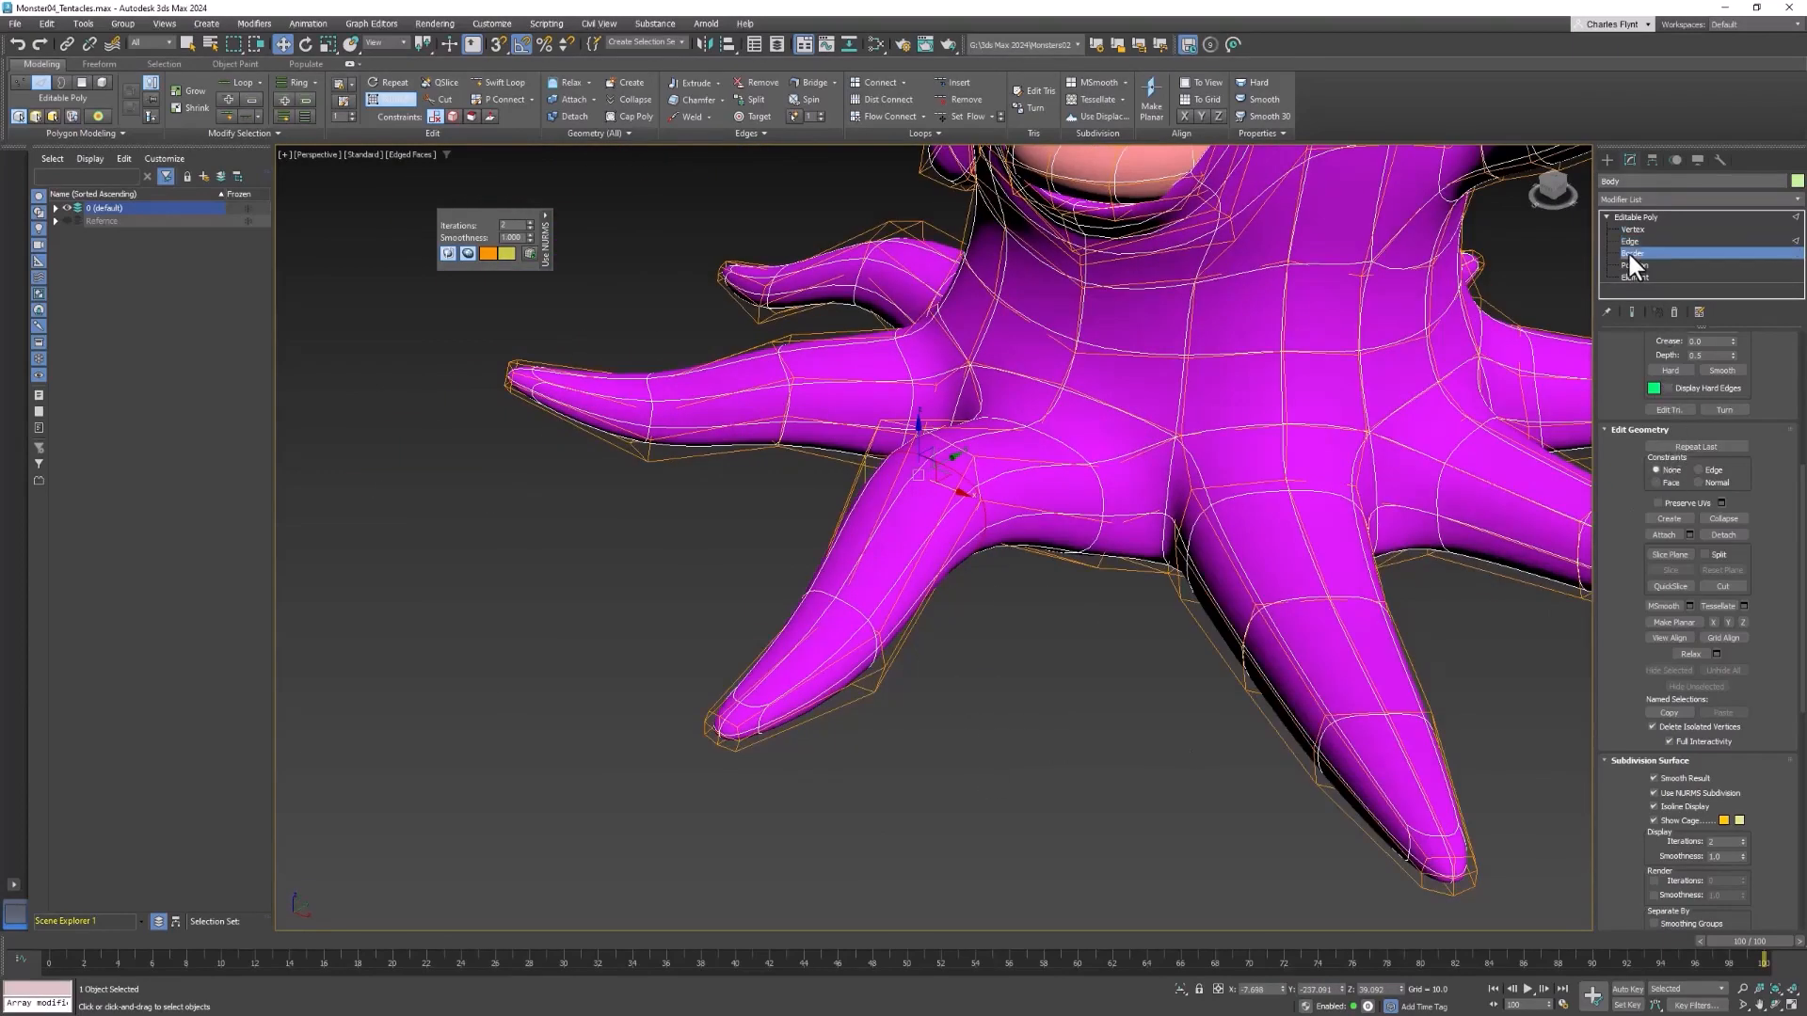
left_click_drag(629, 723, 845, 803)
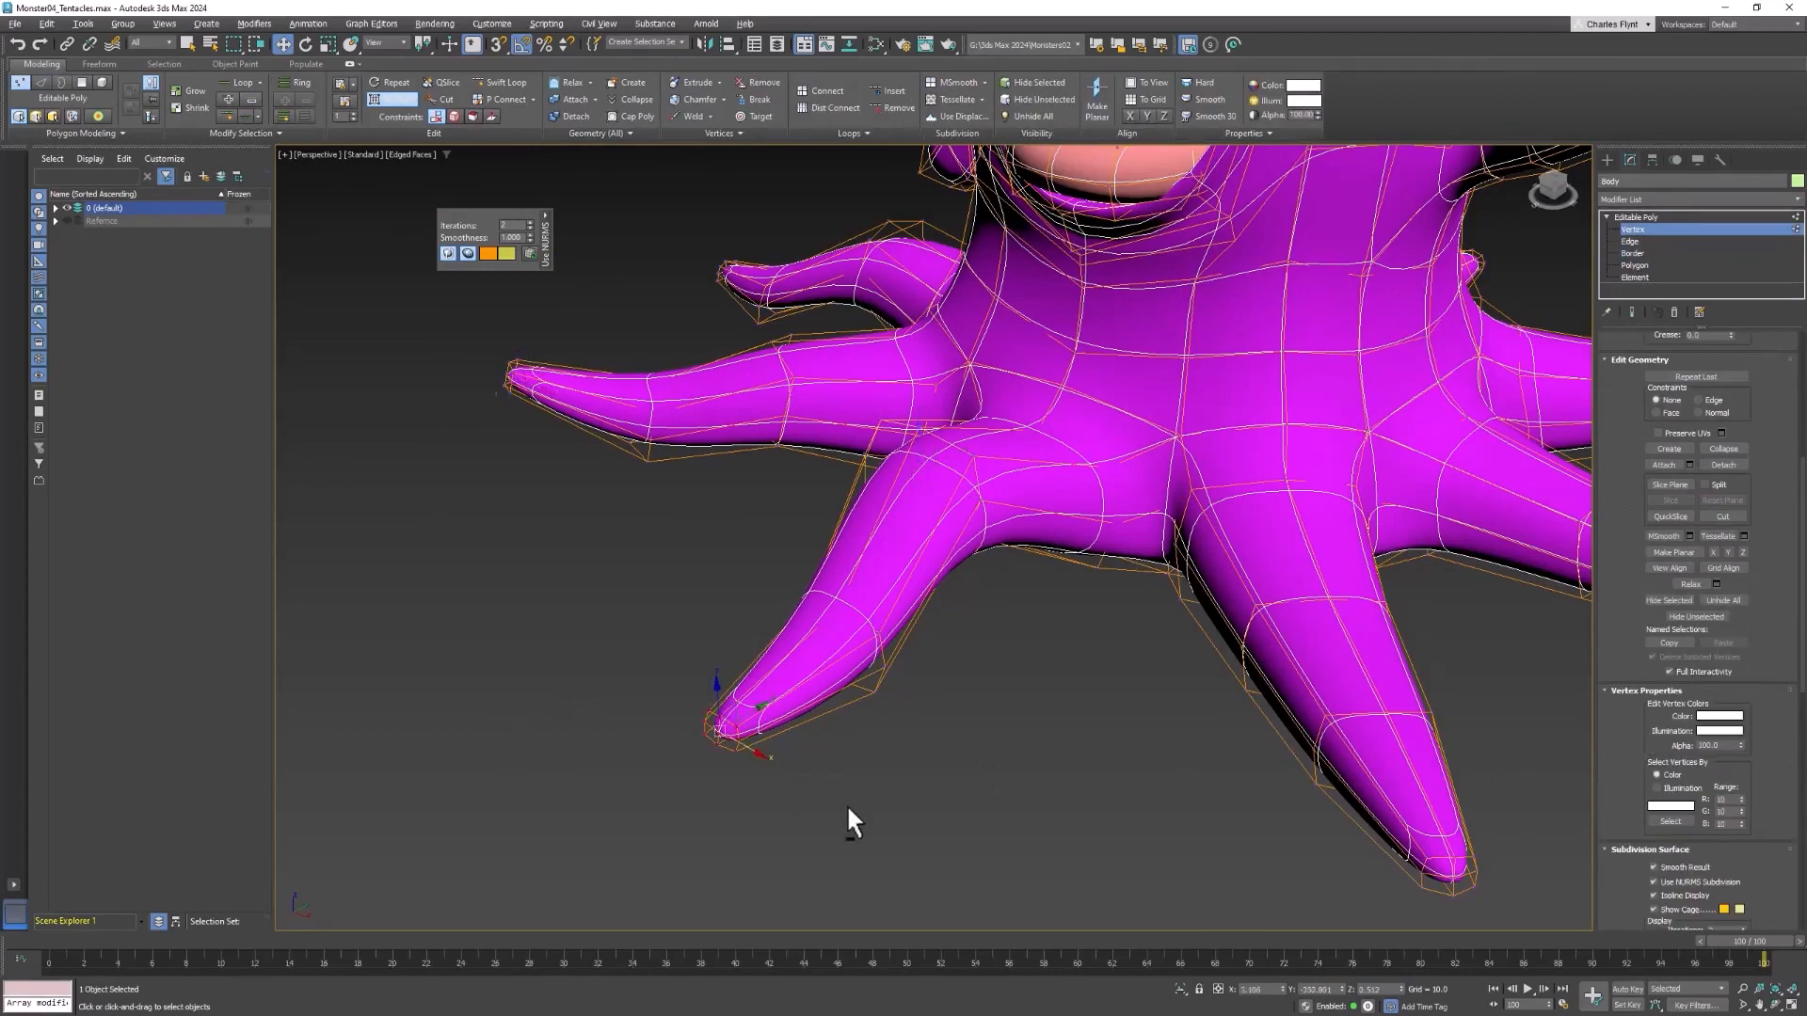
middle_click_drag(845, 804, 813, 758, "alt")
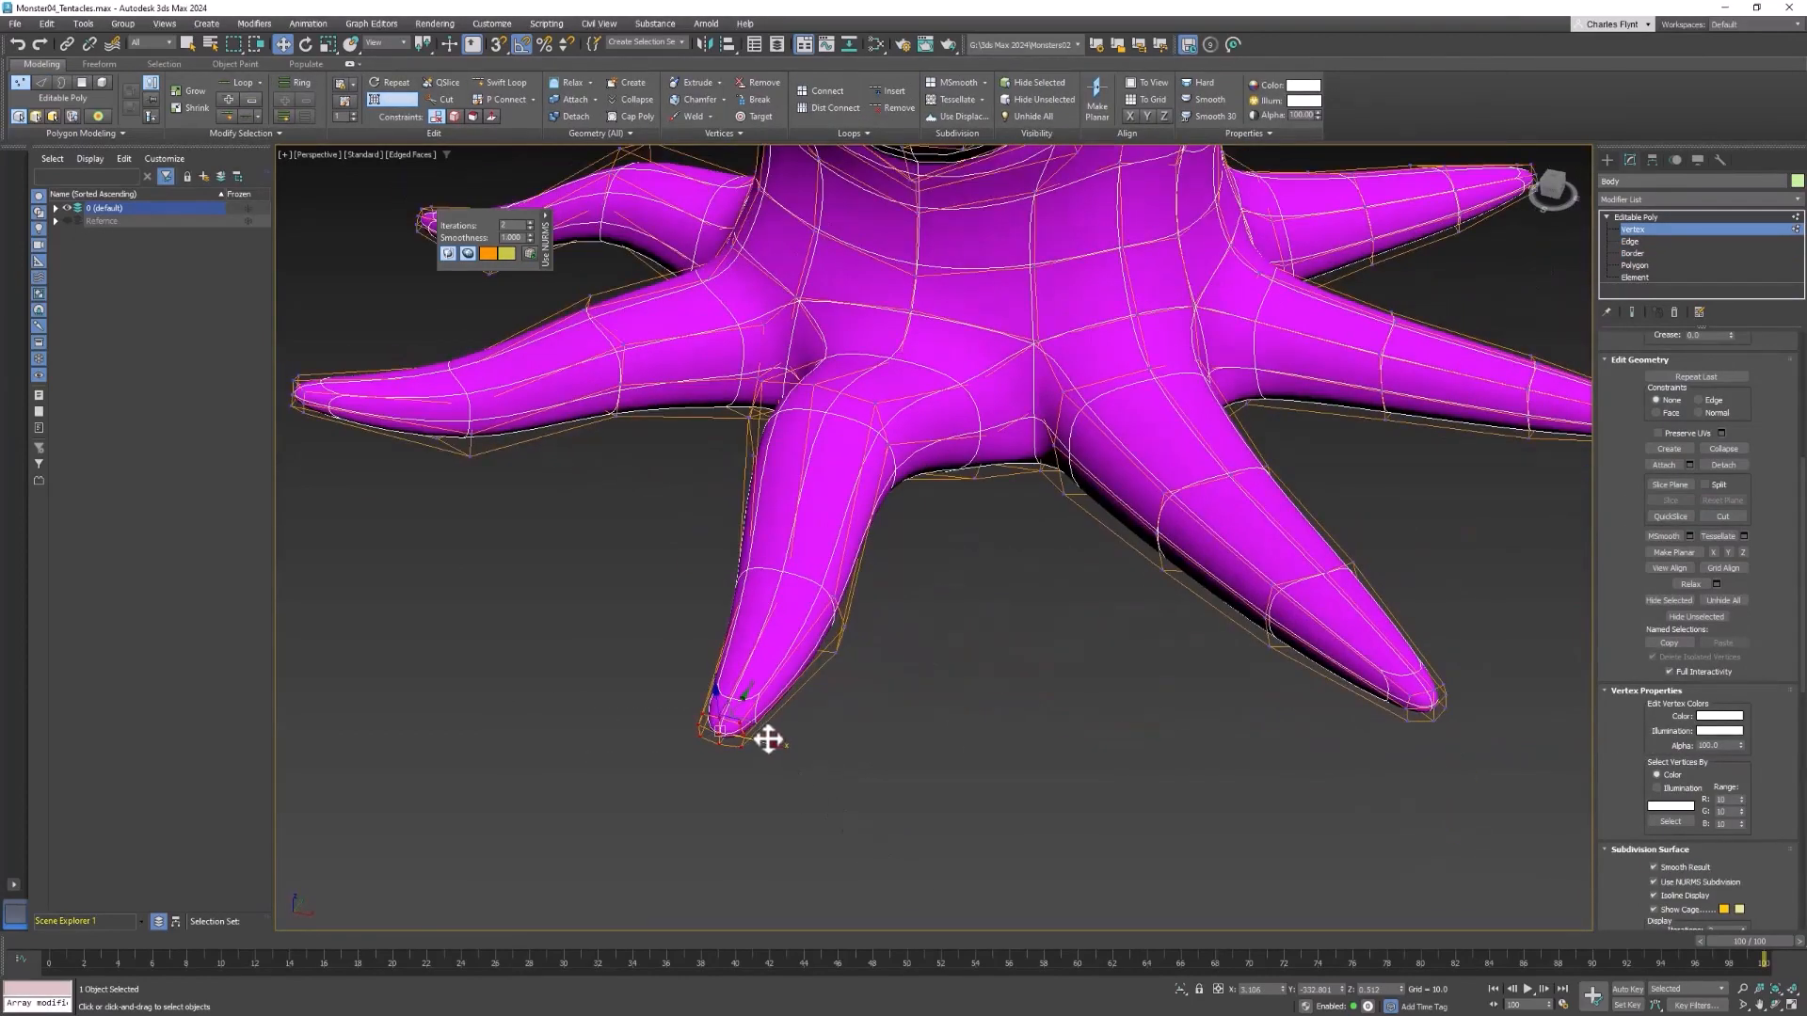
left_click_drag(768, 740, 710, 711)
scroll(1014, 661, "down", 6)
mouse_move(1050, 673)
middle_mouse_down("alt")
mouse_move(1123, 626)
mouse_move(1055, 653)
middle_mouse_up("alt")
middle_click_drag(1056, 653, 1027, 697)
scroll(1019, 652, "up", 6)
scroll(1393, 720, "down", 2)
scroll(1153, 692, "down", 2)
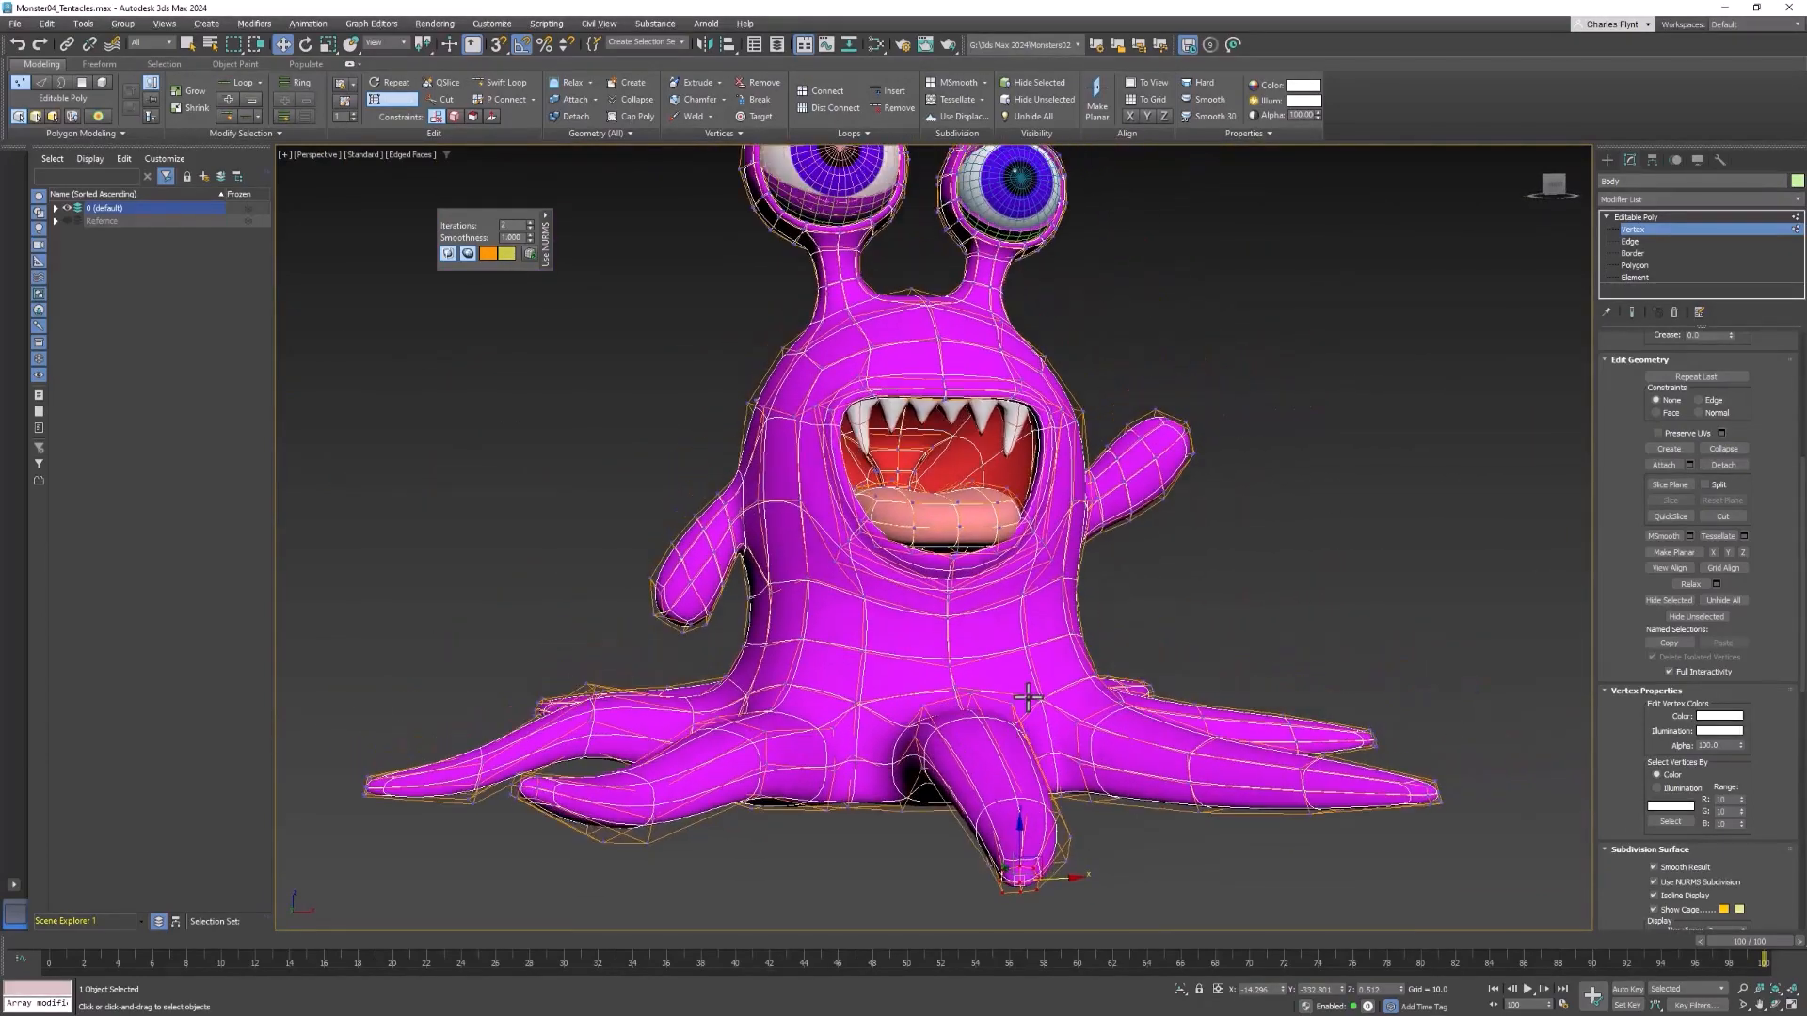